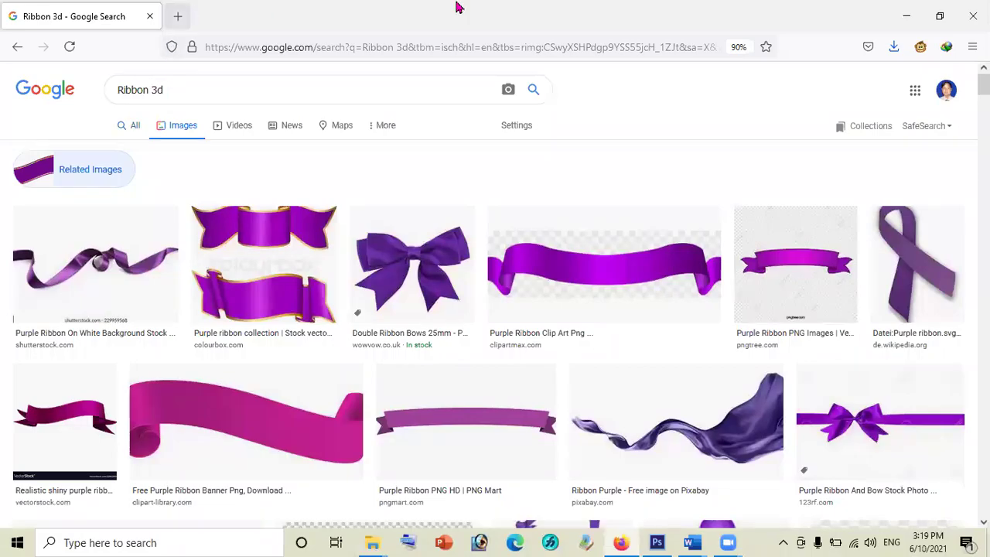
- Close the Ribbon 3d tab and search for 'border design' after typing 'boader'
left_click(179, 17)
left_click(150, 16)
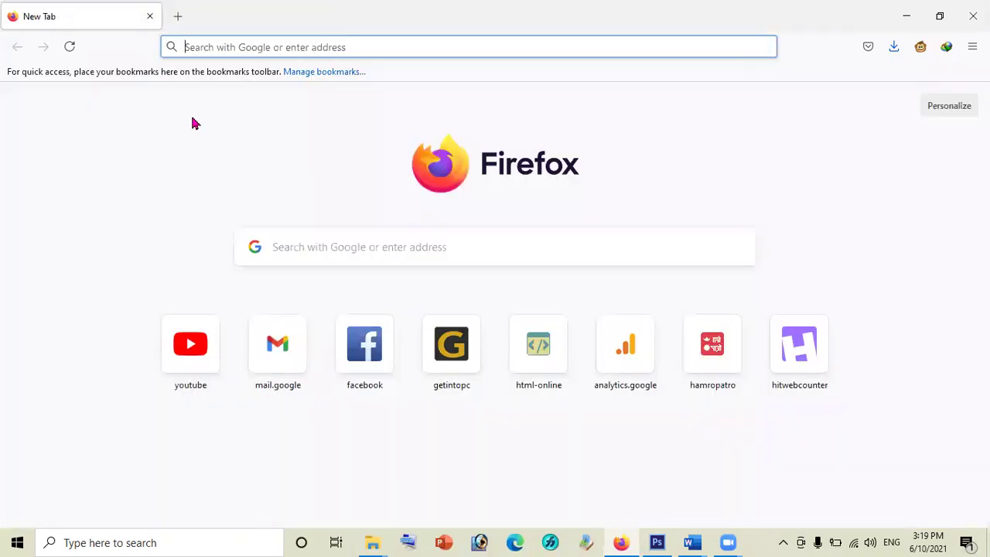
left_click(328, 251)
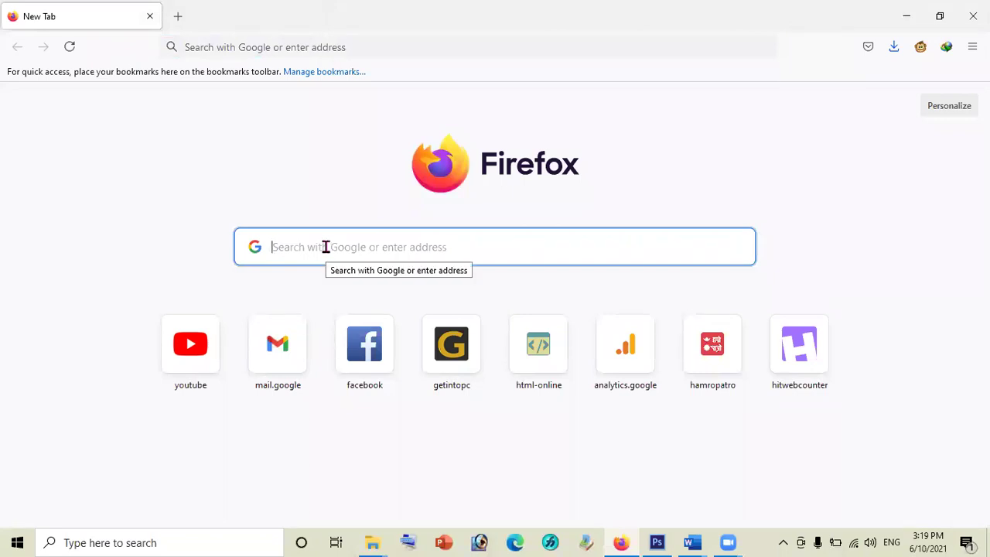
type("b")
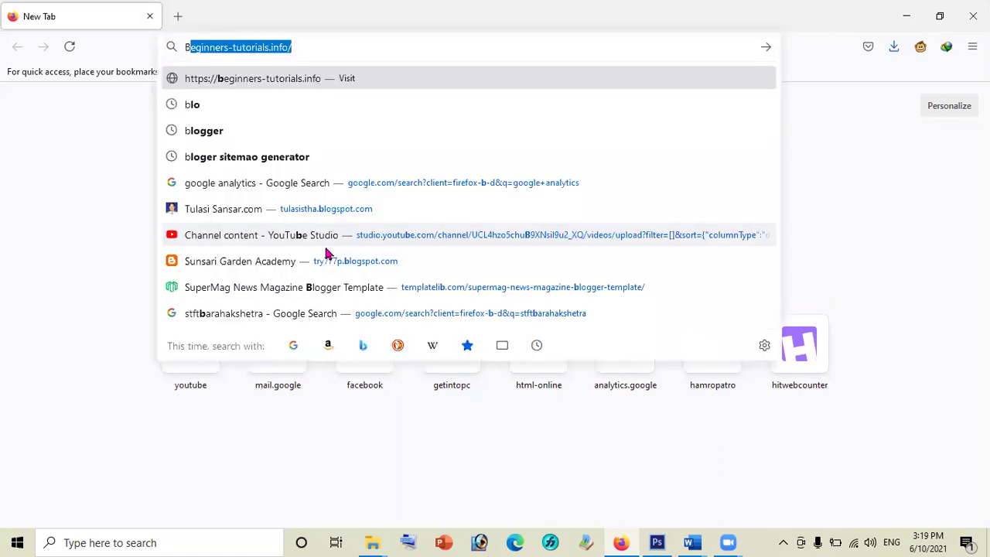
type("o")
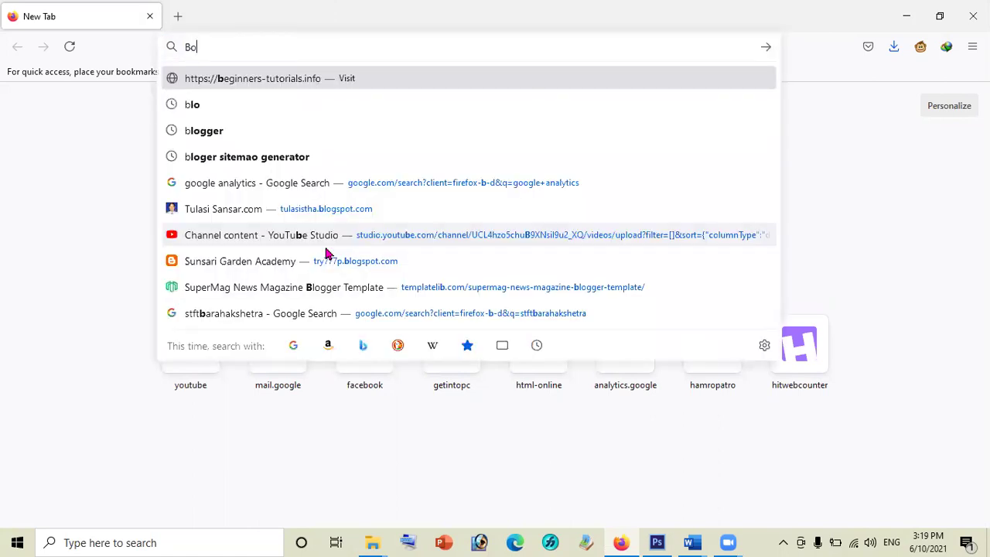
type("a")
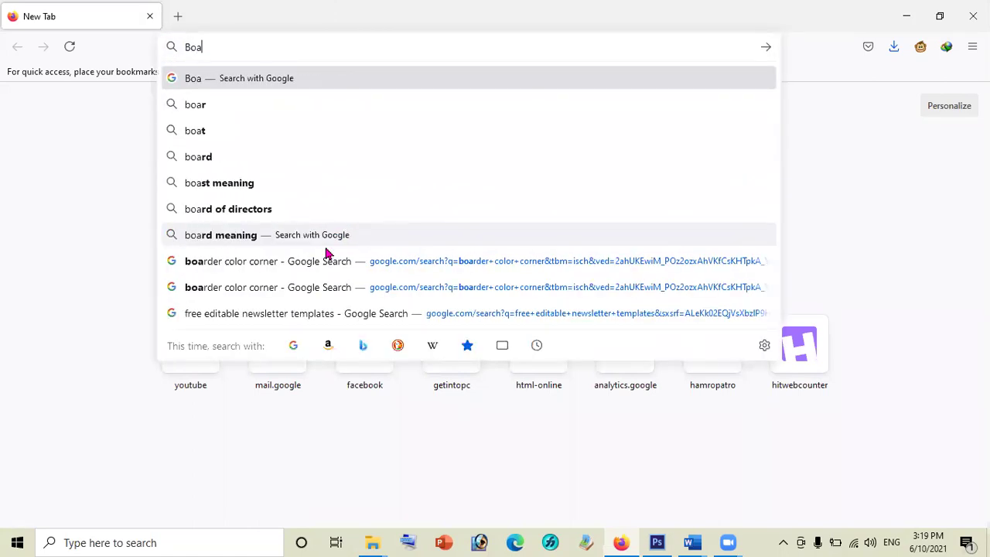
type("der")
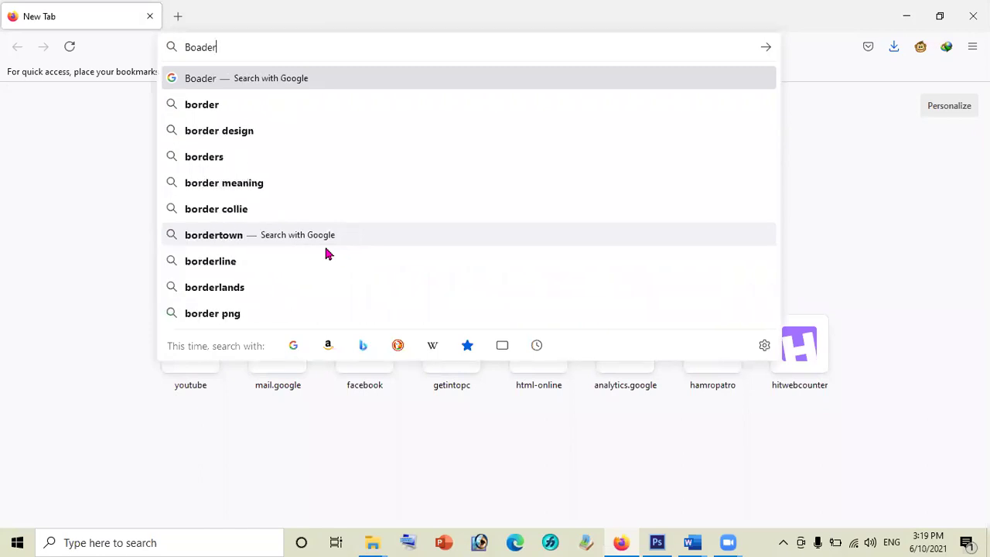
left_click(239, 138)
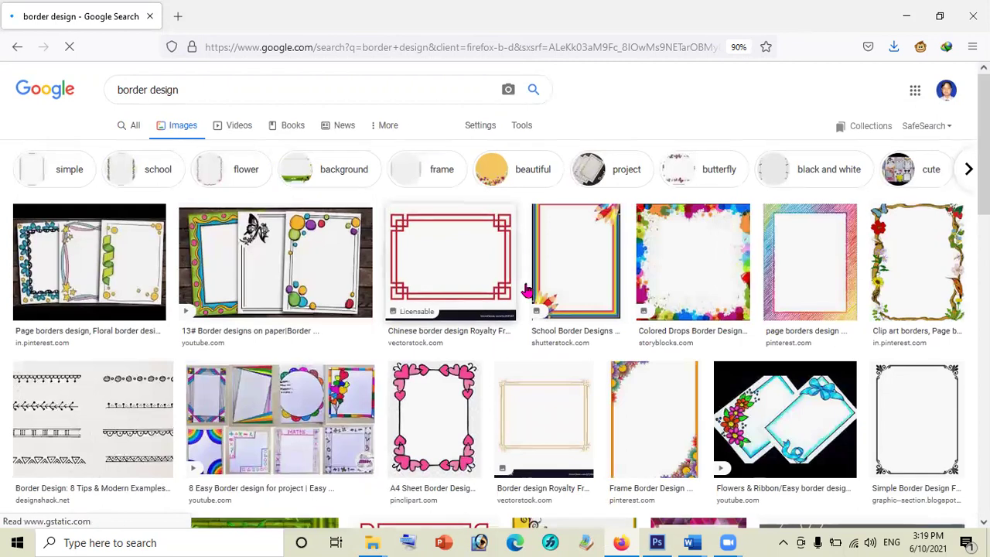
scroll(505, 341, "down", 3)
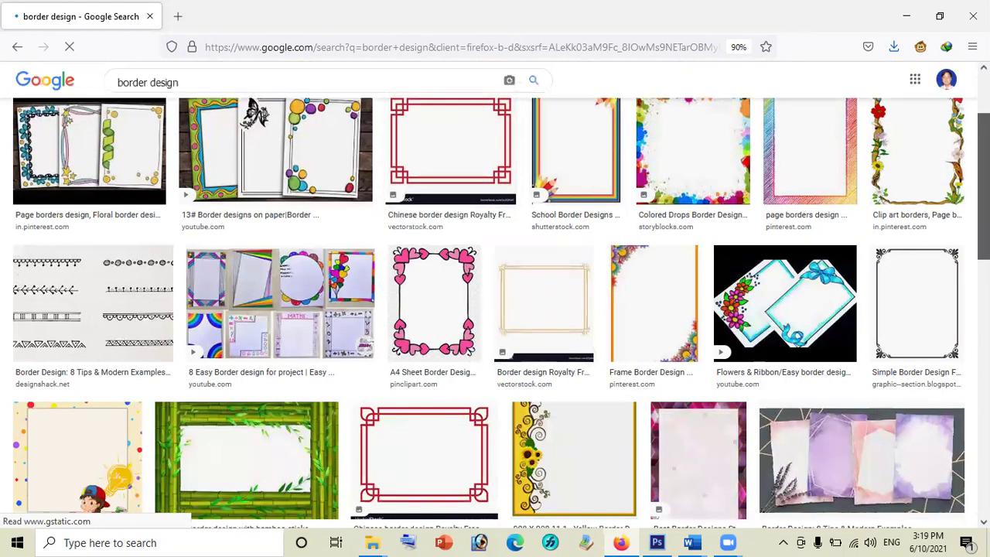
scroll(495, 309, "down", 4)
scroll(495, 310, "down", 2)
scroll(495, 309, "down", 6)
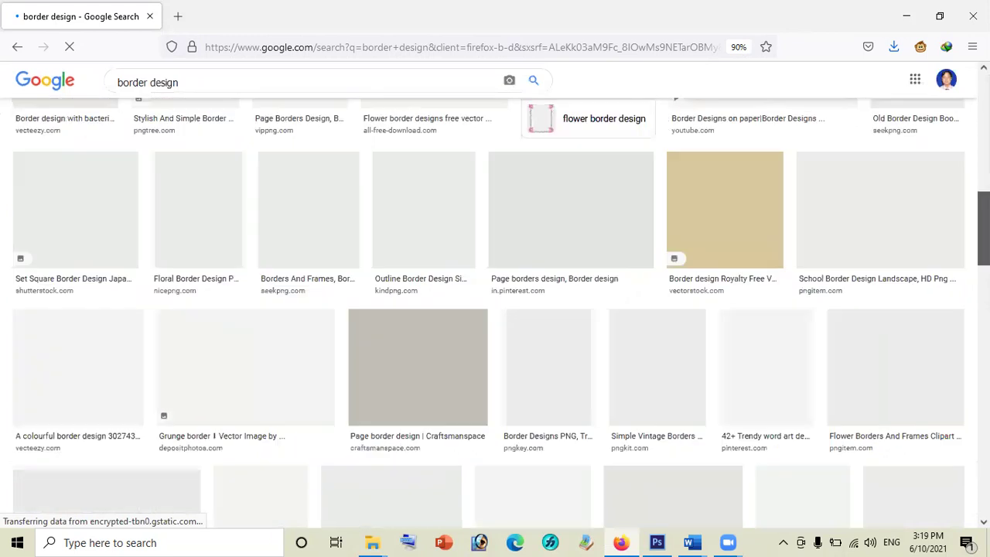
scroll(495, 310, "up", 2)
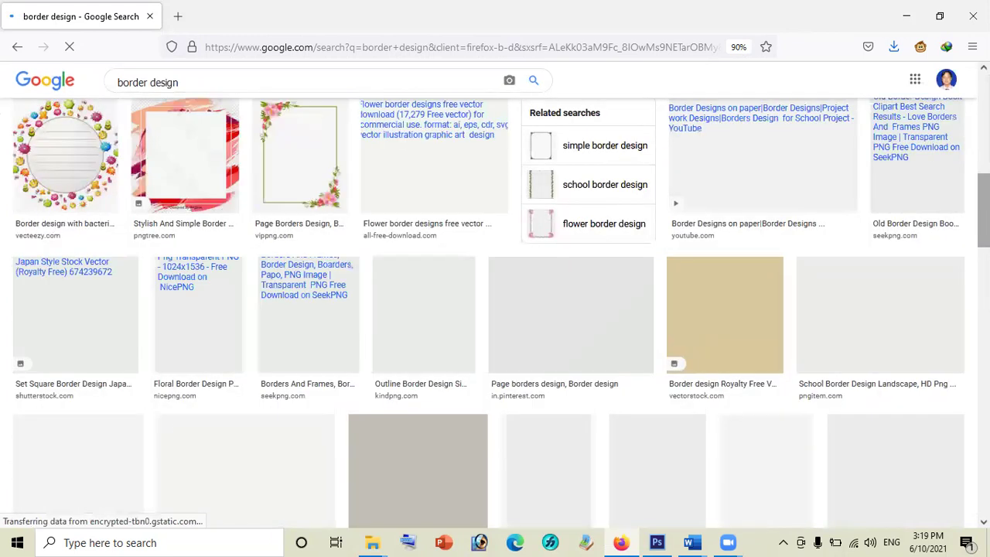
scroll(495, 310, "up", 3)
scroll(495, 310, "up", 2)
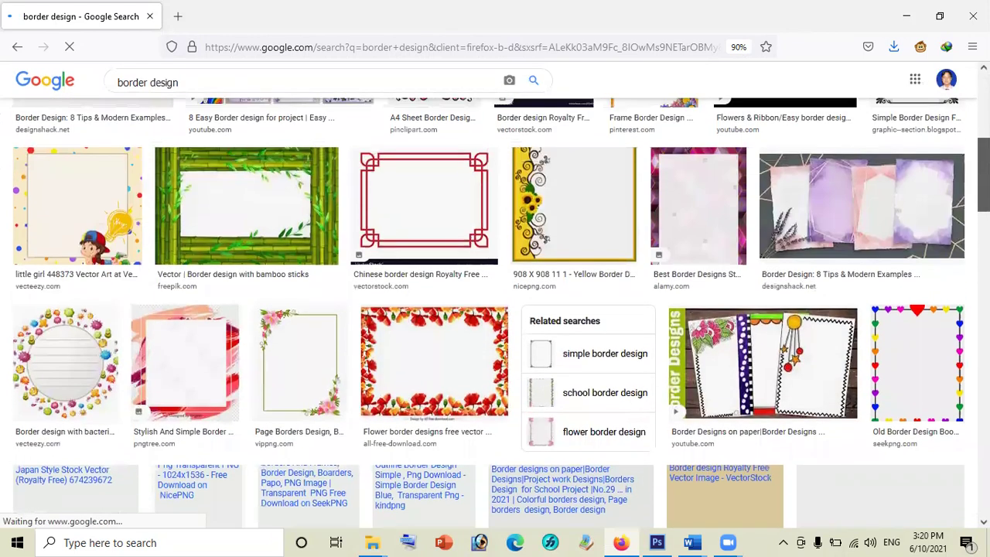
scroll(146, 120, "up", 1)
scroll(145, 120, "up", 3)
scroll(146, 119, "up", 2)
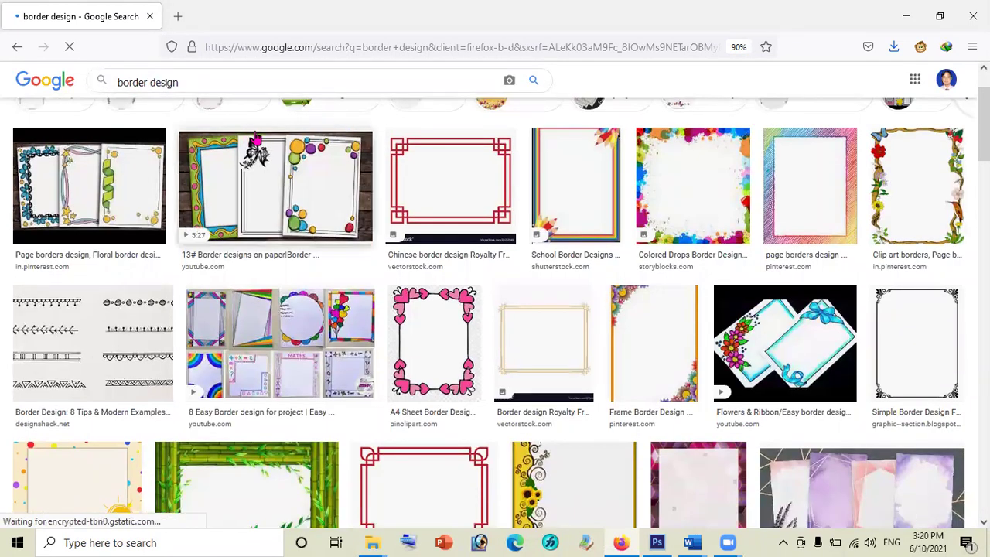
- Search for 'border corner design color' and scroll through the image results
type("corner")
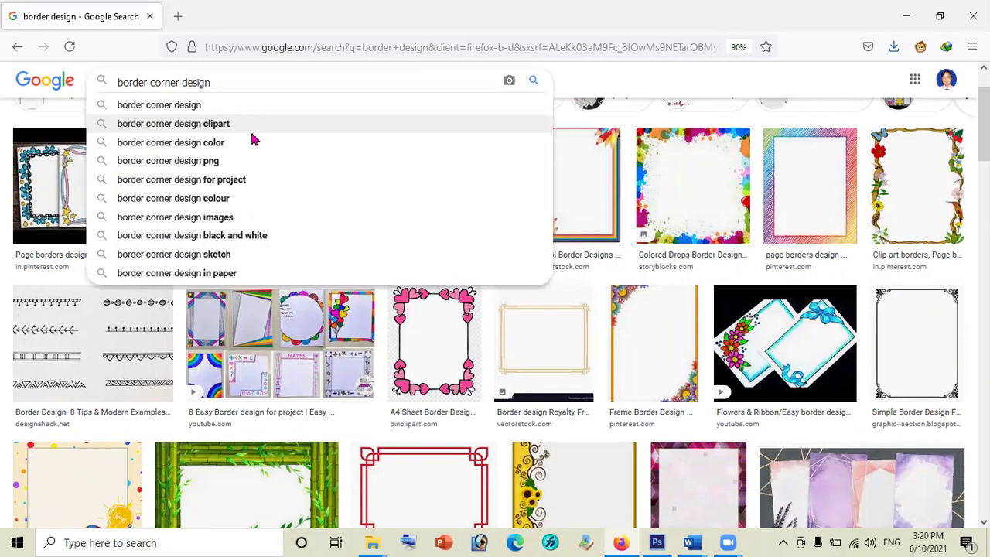
left_click(216, 145)
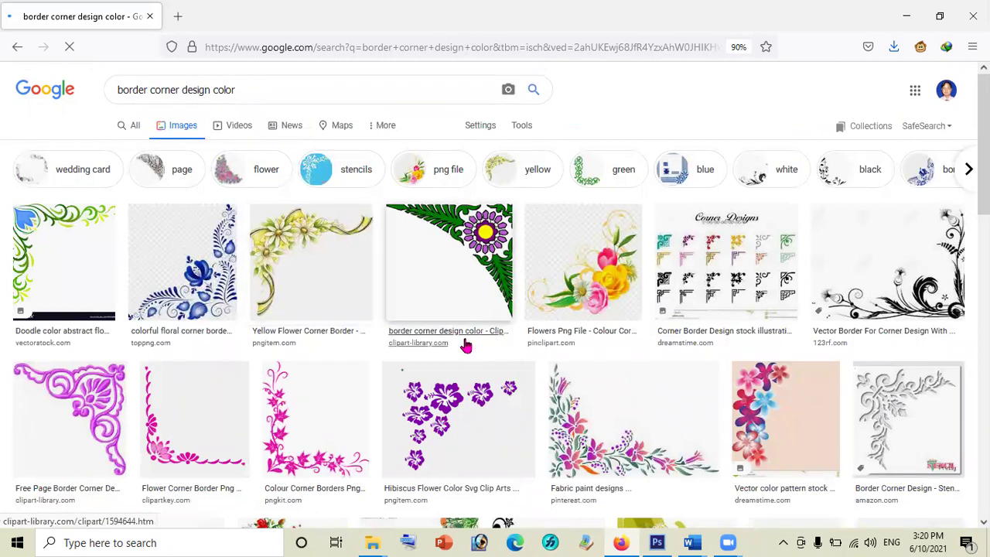
scroll(466, 346, "down", 1)
scroll(466, 346, "down", 1)
scroll(465, 346, "down", 1)
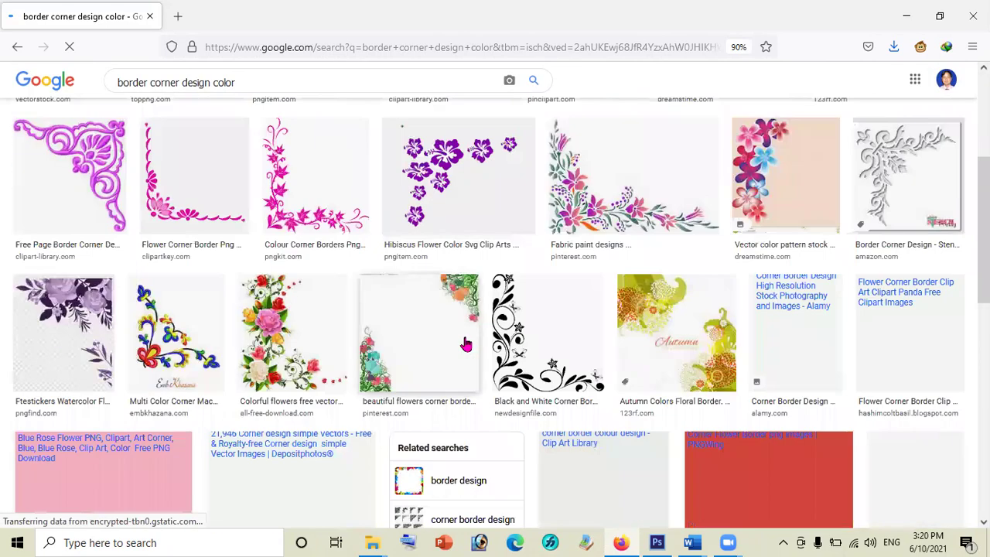
scroll(466, 346, "down", 1)
scroll(465, 344, "down", 2)
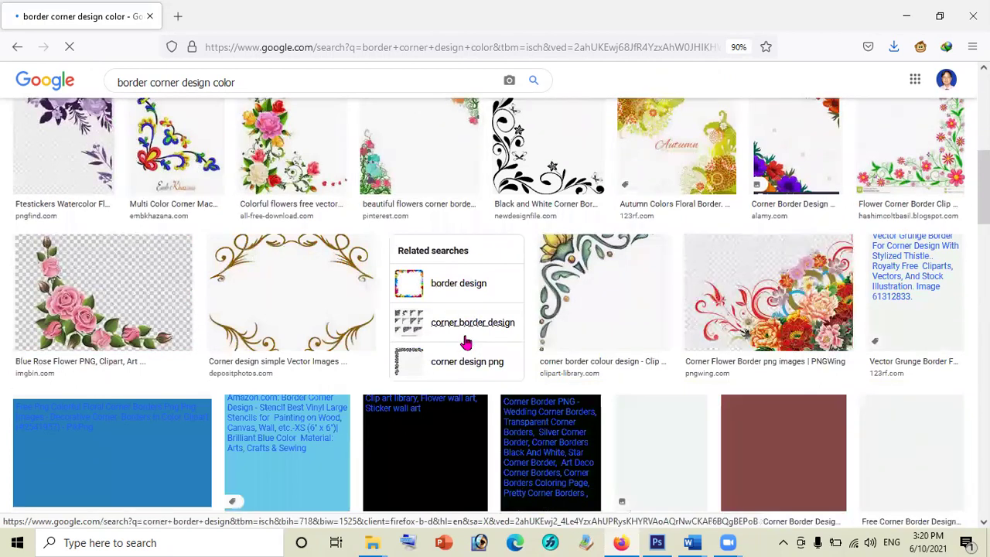
scroll(466, 344, "down", 2)
scroll(466, 344, "down", 1)
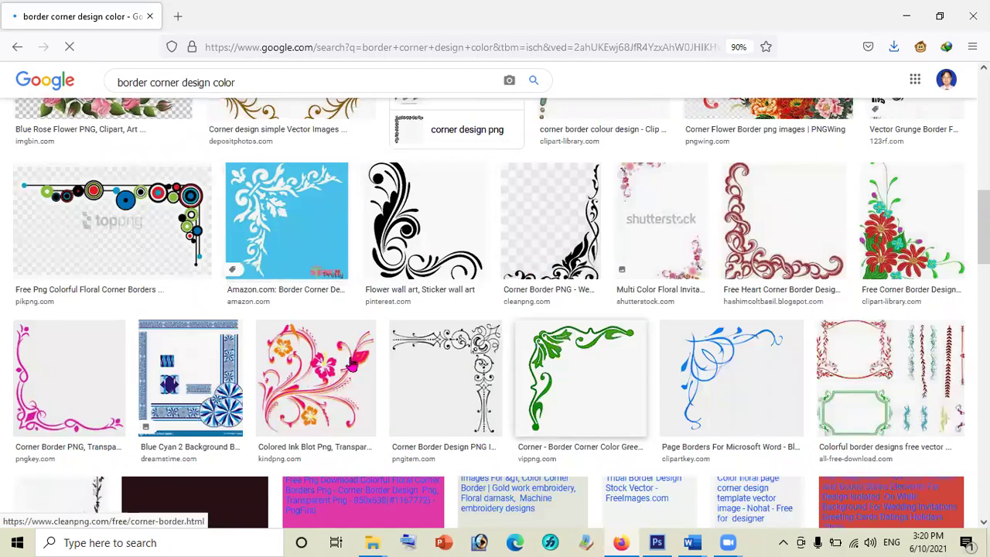
scroll(294, 439, "down", 1)
scroll(295, 439, "down", 2)
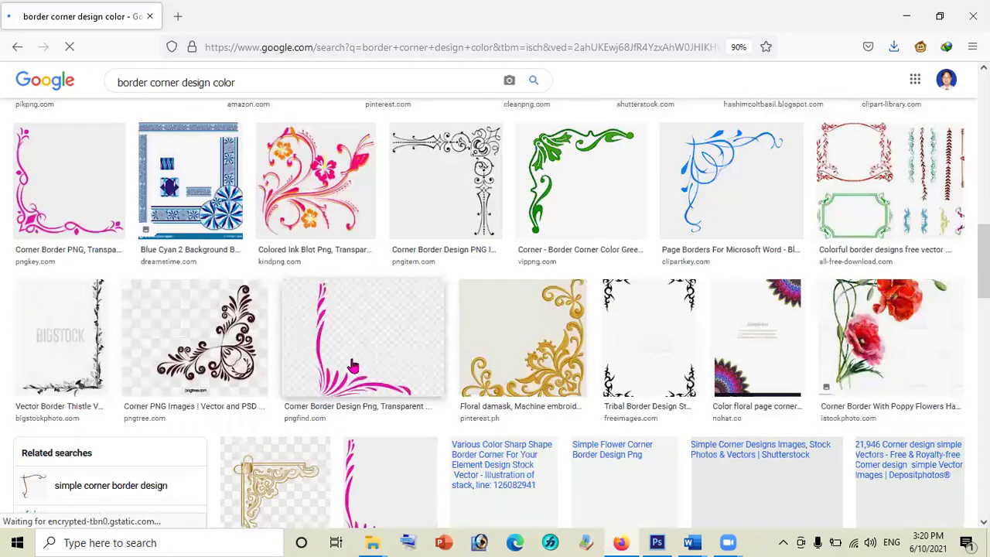
- Preview the pink corner border image, then close the preview
left_click(353, 366)
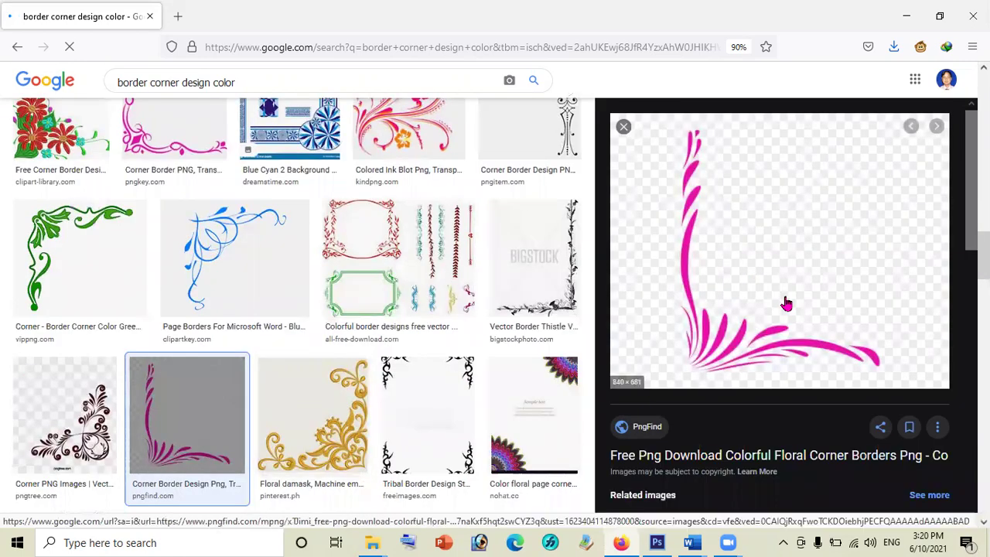
scroll(774, 426, "down", 1)
scroll(775, 430, "down", 2)
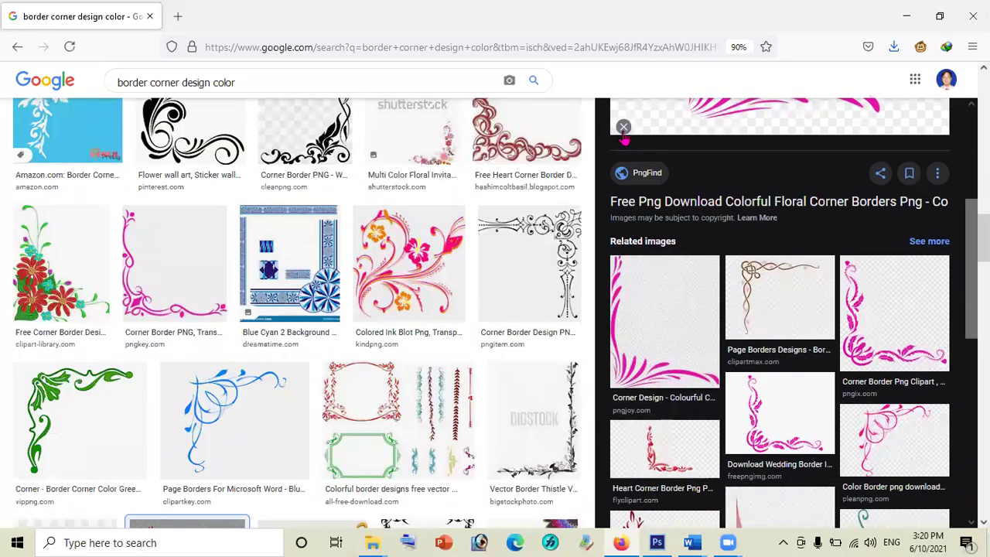
left_click(624, 128)
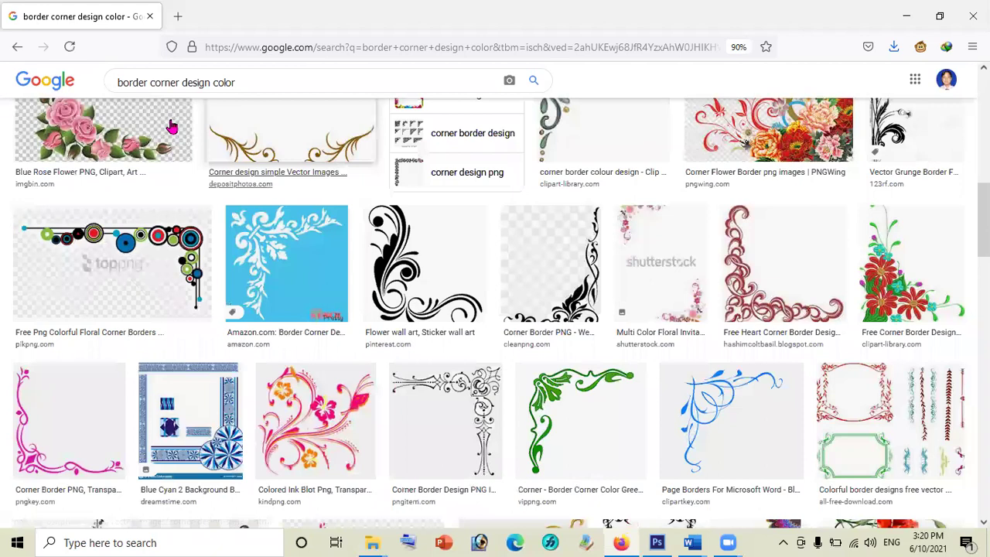
scroll(171, 124, "up", 2)
scroll(162, 113, "up", 2)
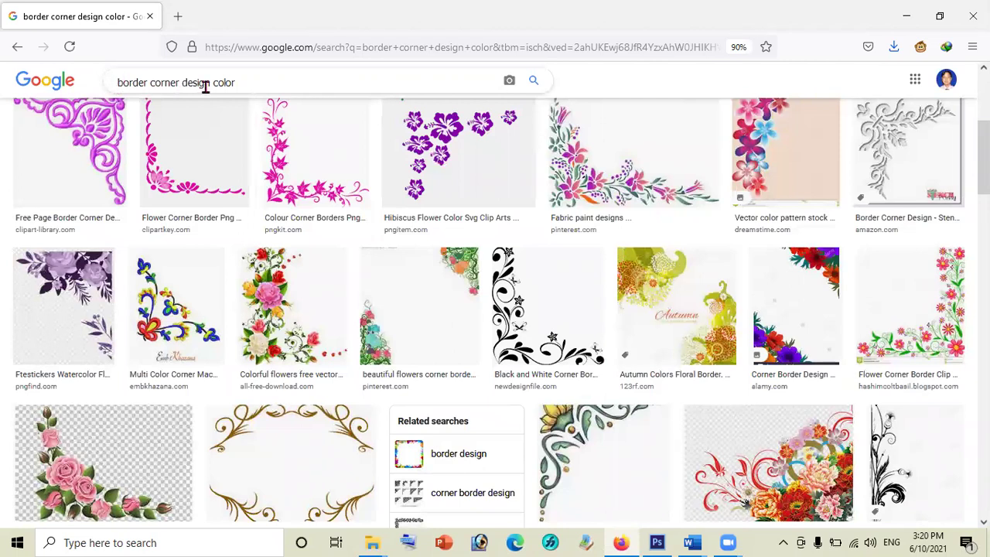
- Add 'ribbon' to the query and browse the ribbon border corner design results
type("ribbon")
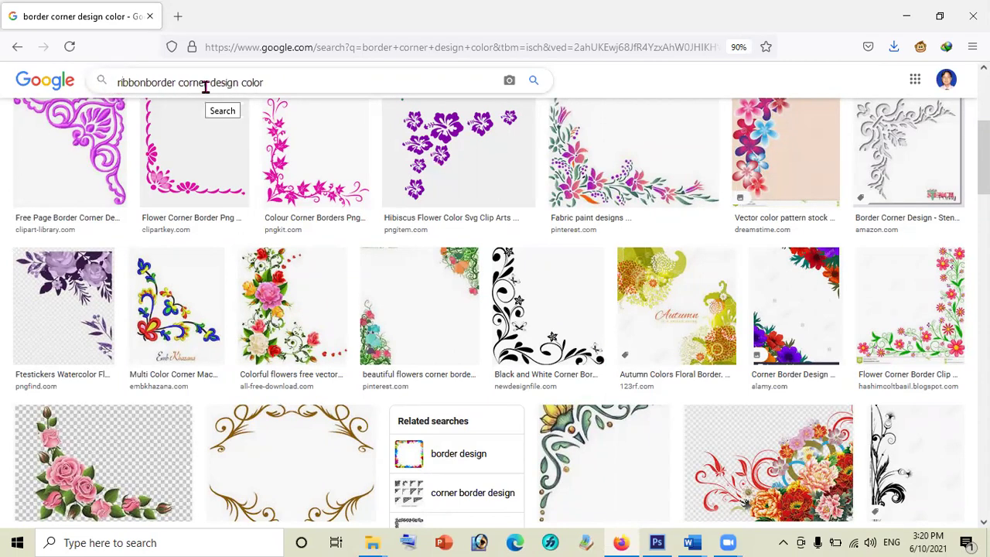
key("Return")
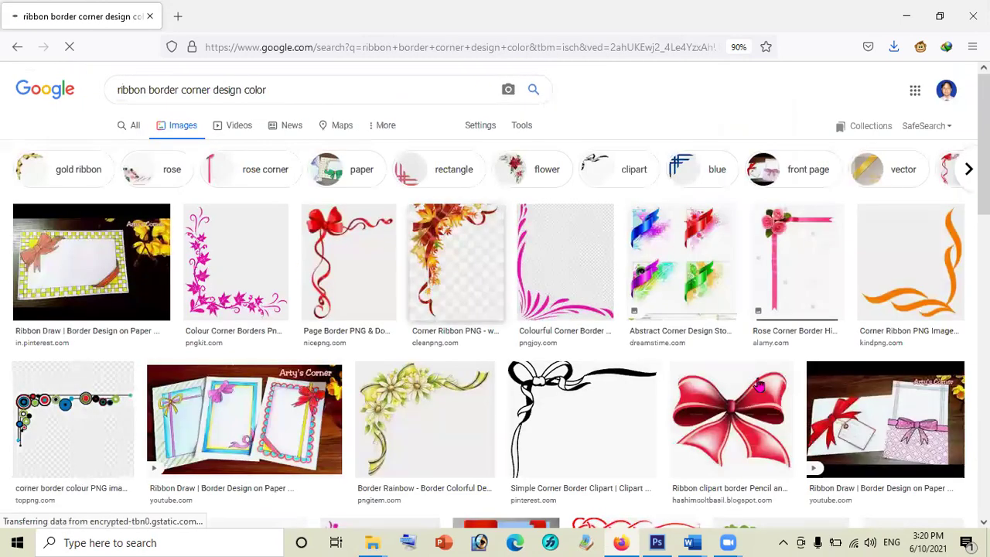
scroll(708, 387, "down", 3)
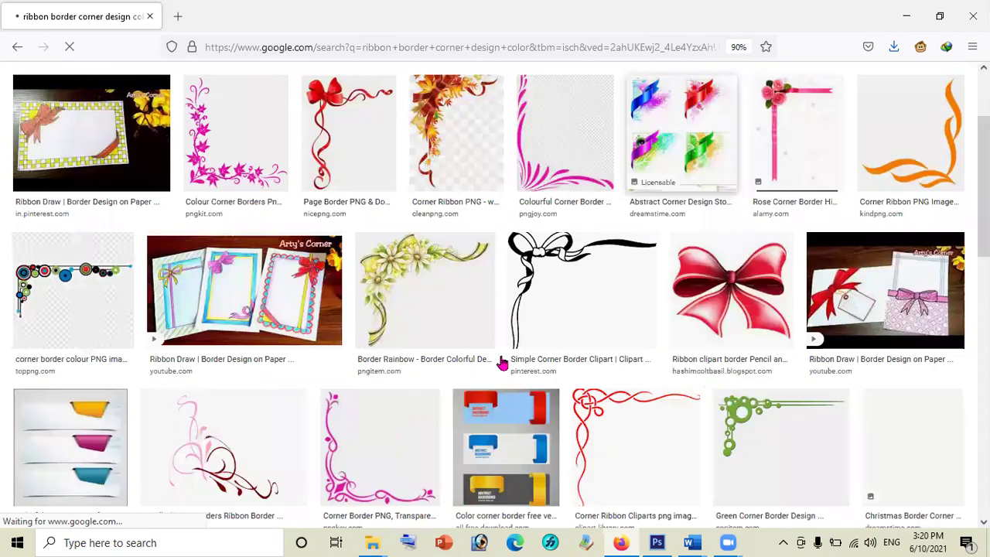
scroll(540, 279, "down", 5)
scroll(488, 232, "down", 3)
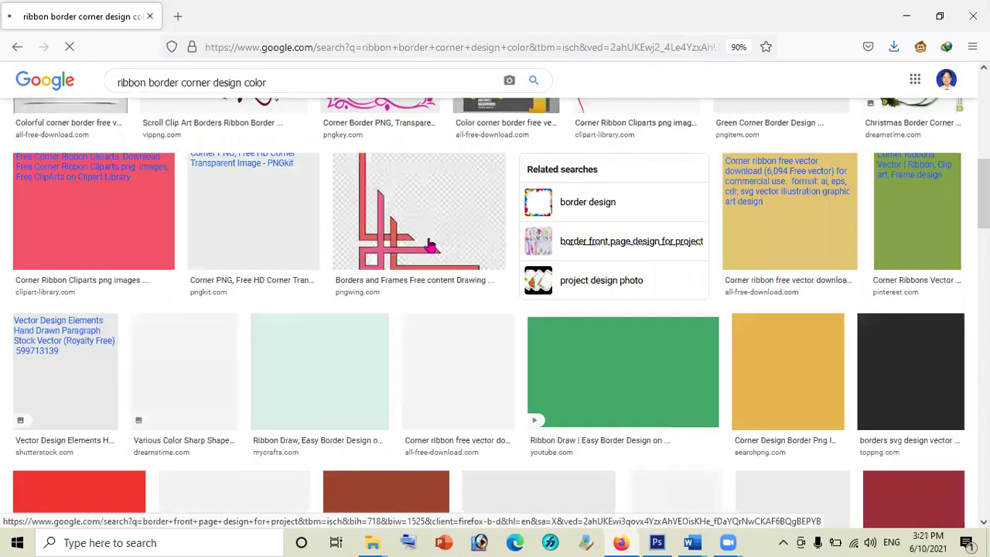
scroll(232, 293, "up", 3)
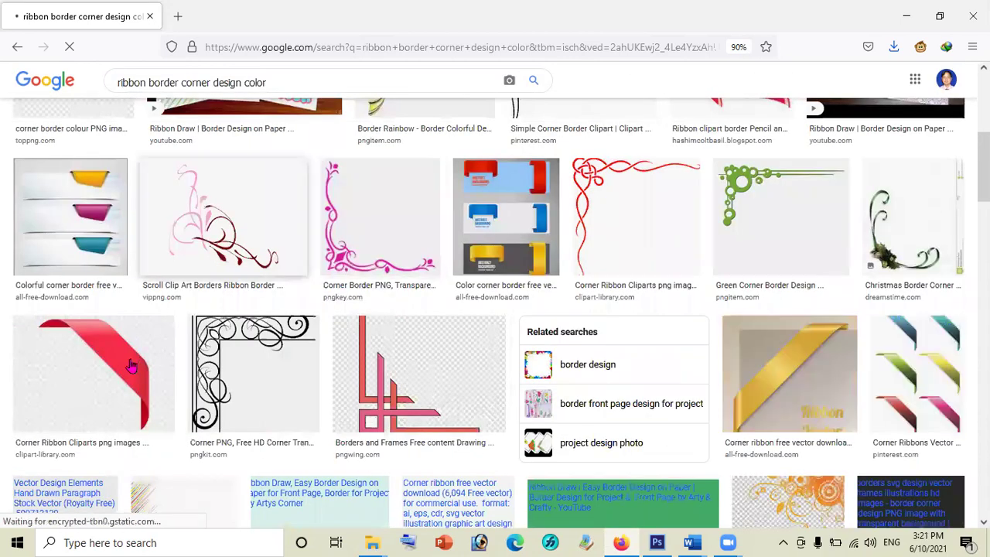
- Preview the red corner ribbon image and scroll through its related images
left_click(132, 366)
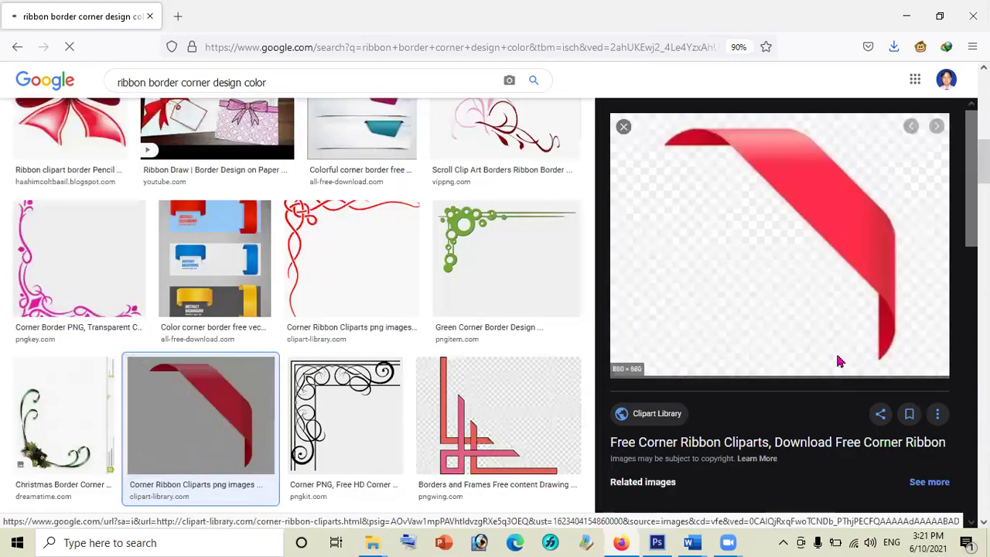
scroll(820, 371, "down", 2)
scroll(820, 403, "down", 2)
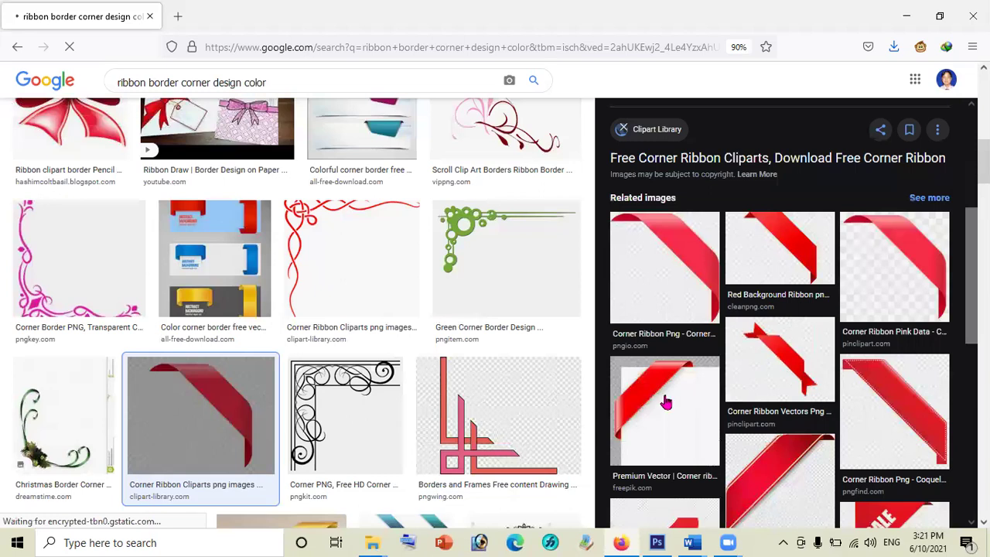
scroll(673, 402, "down", 1)
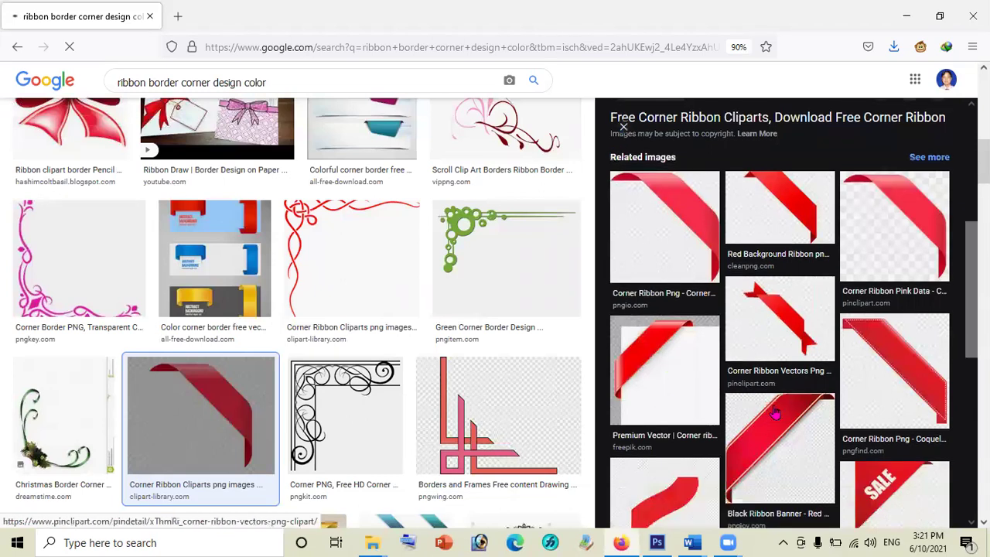
scroll(777, 414, "down", 2)
scroll(696, 387, "down", 1)
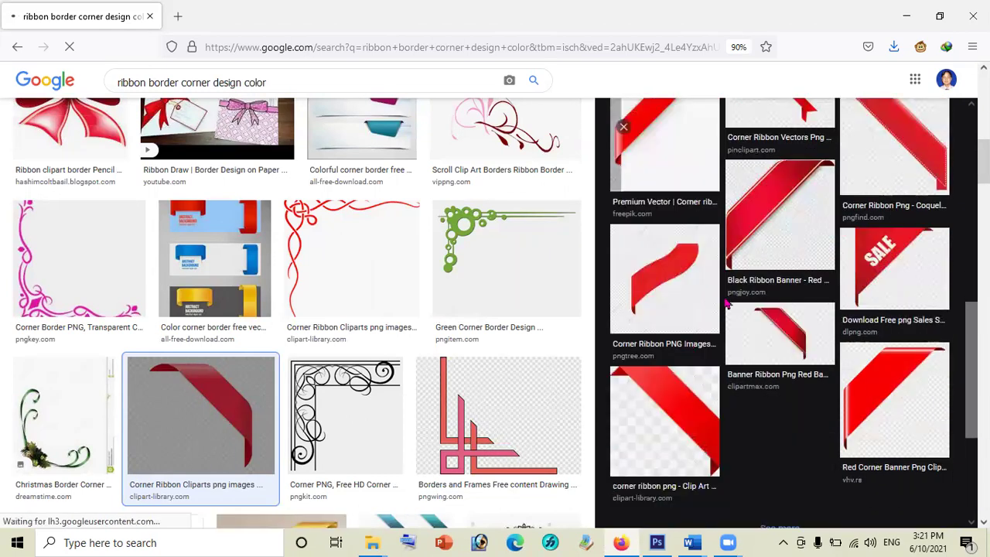
scroll(777, 414, "down", 2)
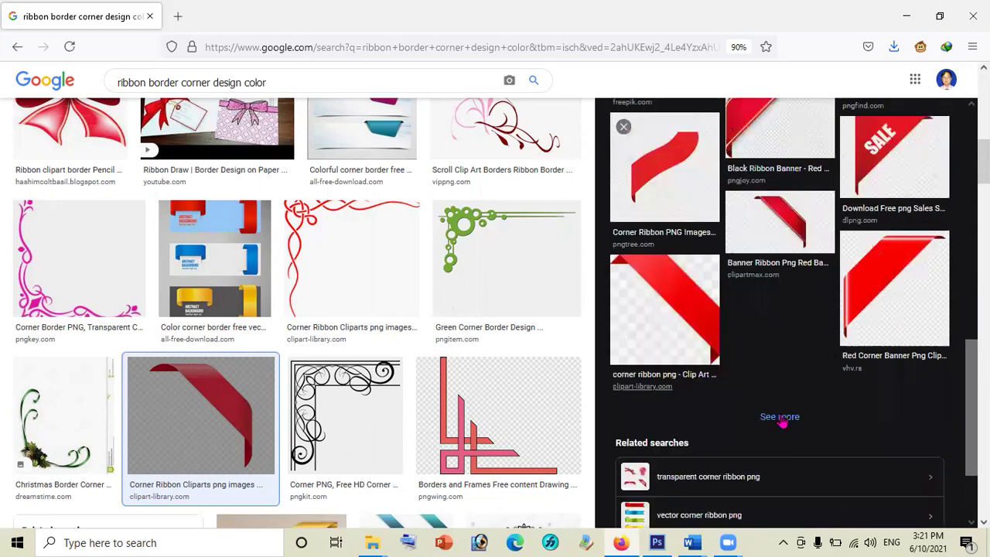
- Show more related images and preview the red 'Transparent Decorative Banner' (860 × 432)
left_click(780, 417)
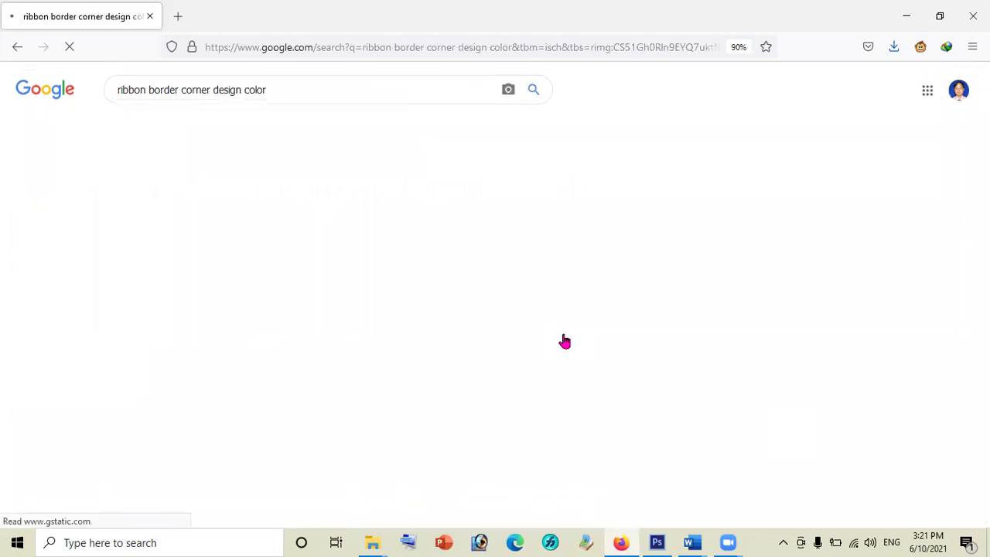
scroll(551, 351, "down", 1)
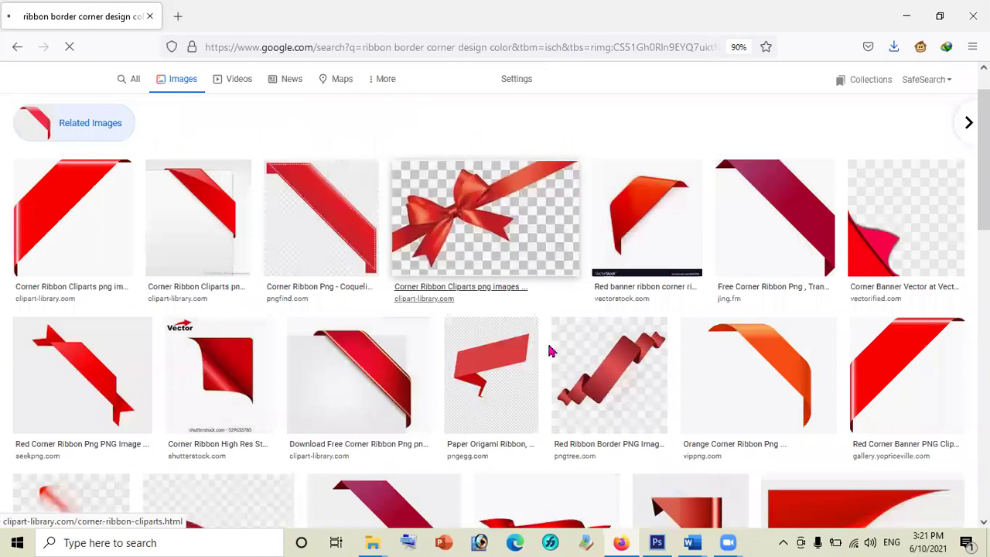
scroll(749, 371, "down", 2)
scroll(851, 418, "down", 1)
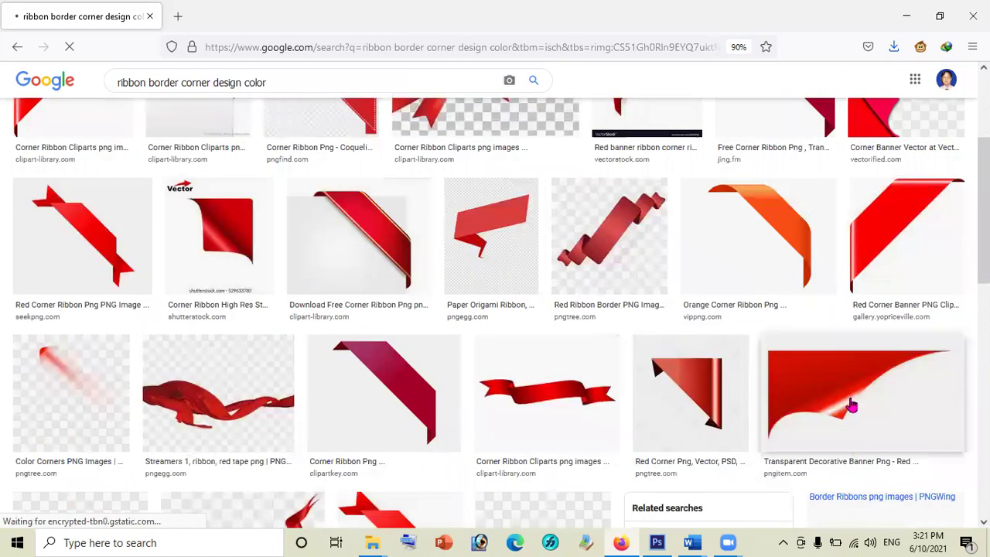
left_click(851, 405)
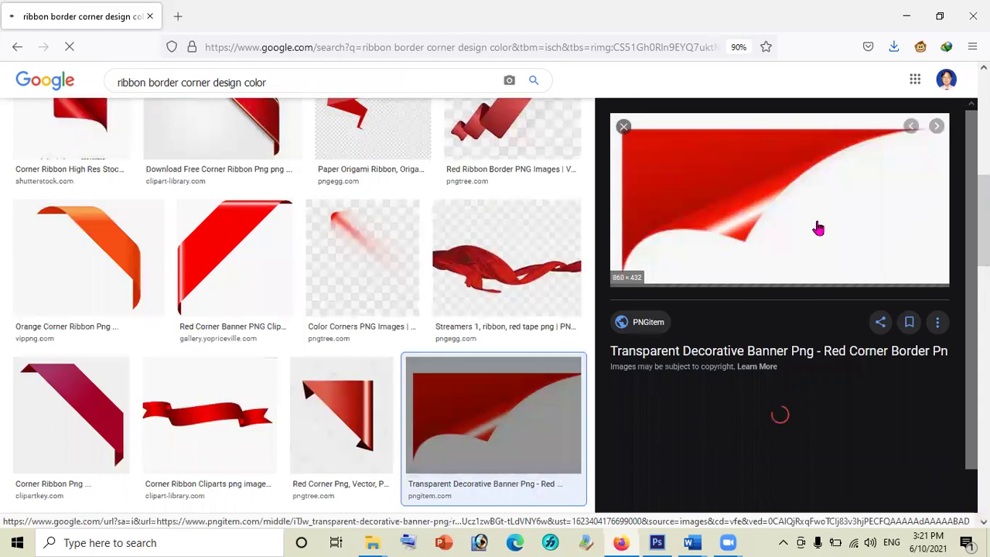
- Save the red curled corner banner as a PNG into the Certificate folder
right_click(820, 209)
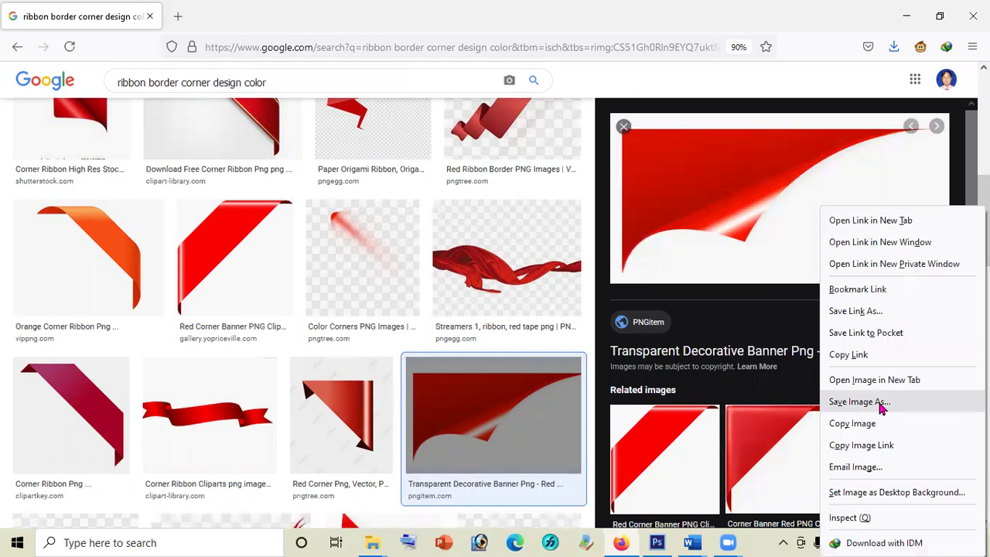
left_click(855, 402)
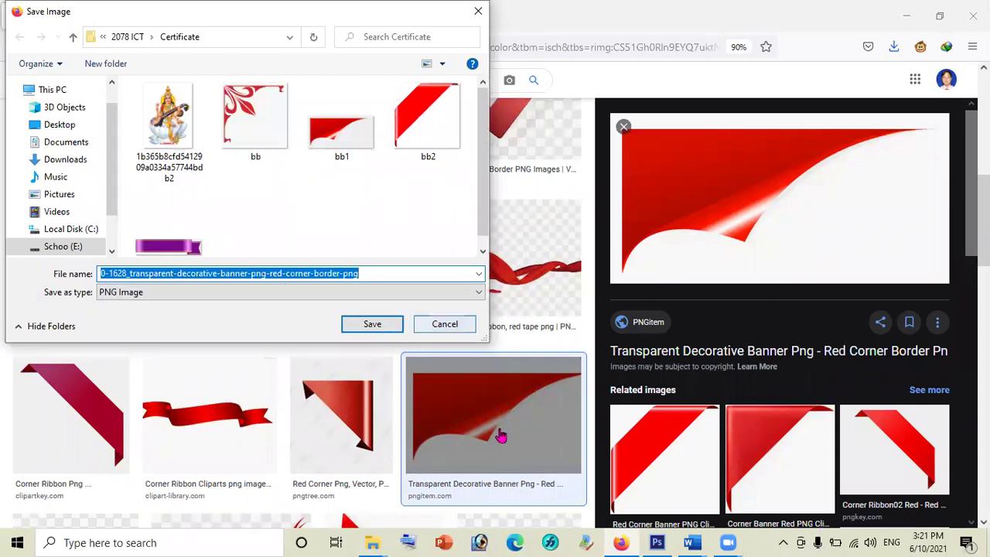
key("Escape")
- Close the banner preview and browse the red ribbon search results
scroll(454, 435, "down", 4)
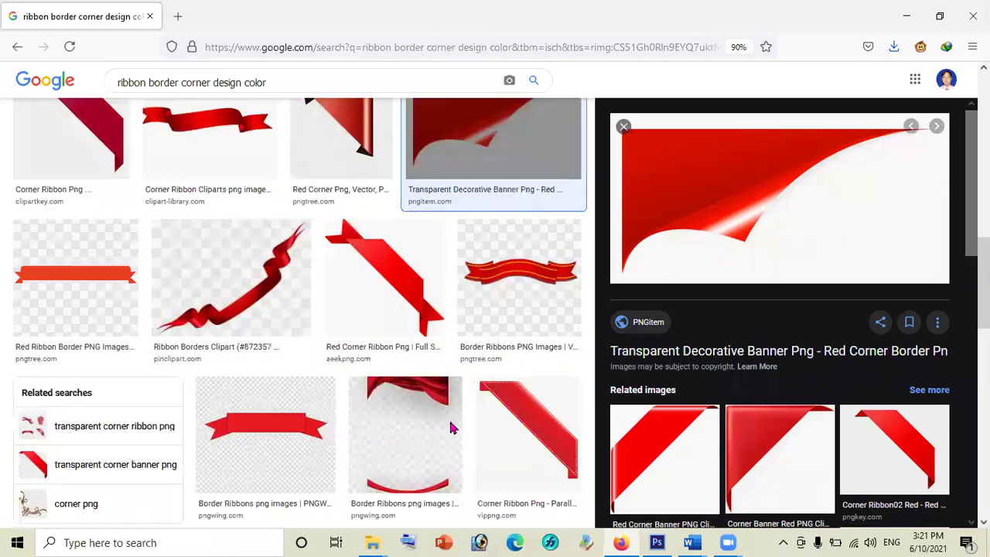
scroll(454, 428, "down", 3)
scroll(551, 141, "down", 2)
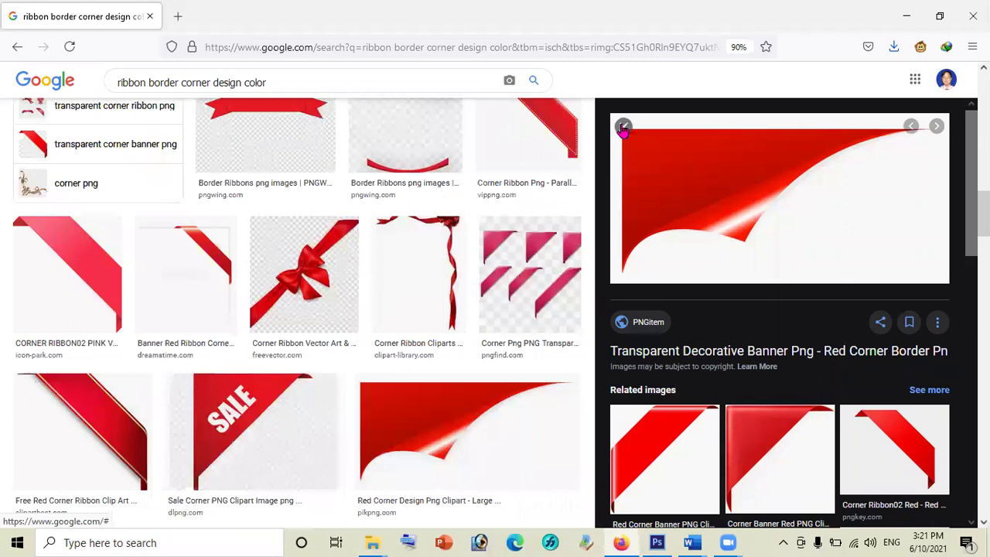
key("Escape")
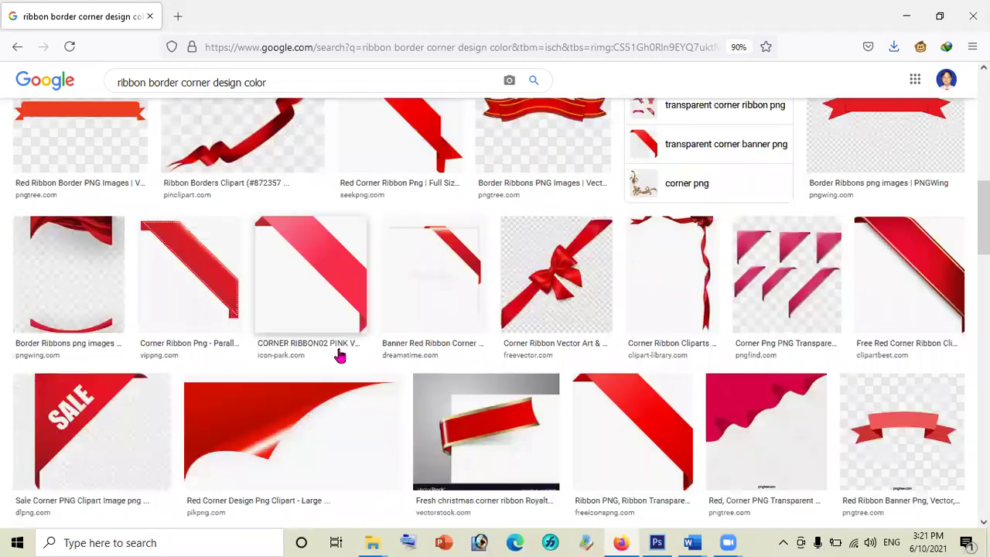
scroll(338, 371, "down", 2)
scroll(199, 360, "down", 2)
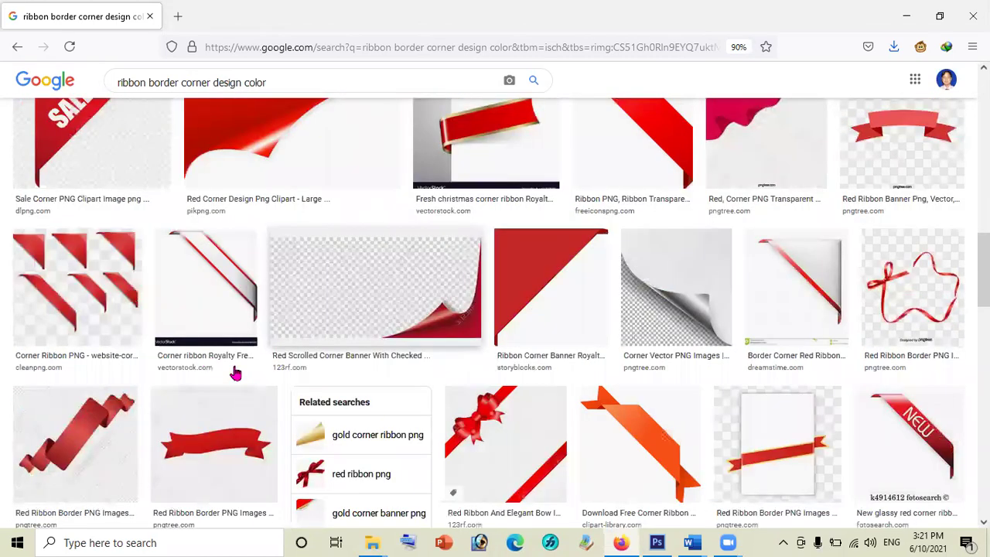
scroll(240, 375, "down", 1)
scroll(466, 297, "down", 2)
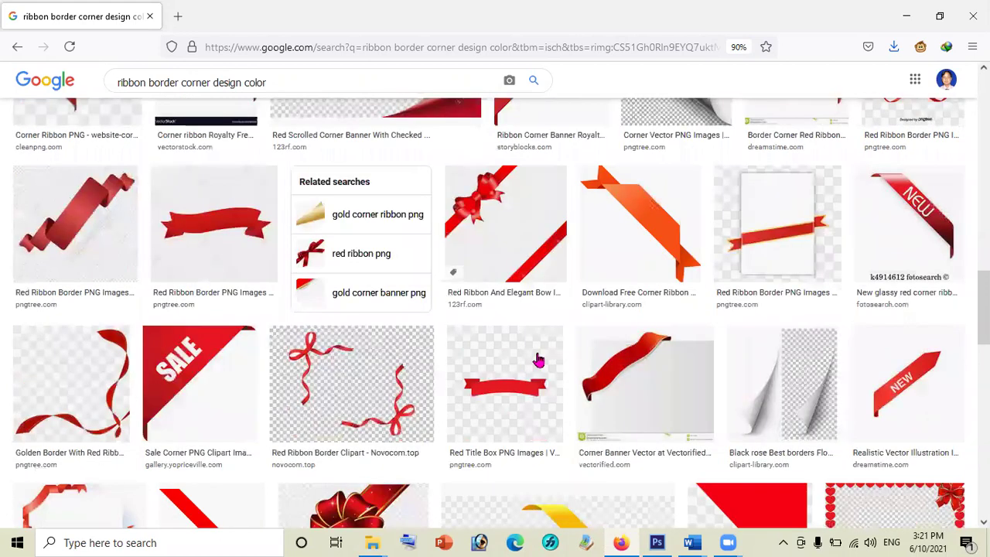
scroll(524, 337, "up", 2)
scroll(464, 309, "up", 2)
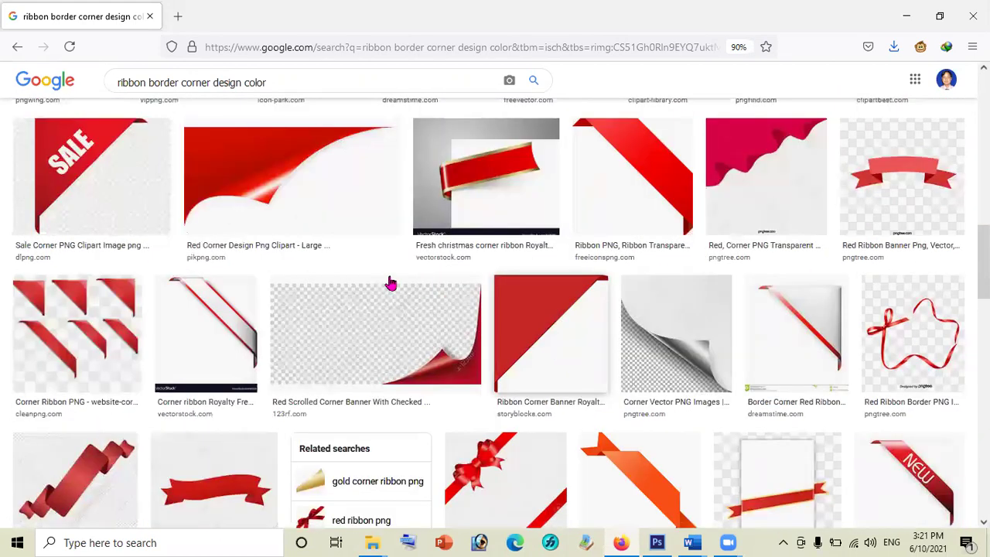
scroll(309, 277, "up", 3)
scroll(272, 279, "up", 3)
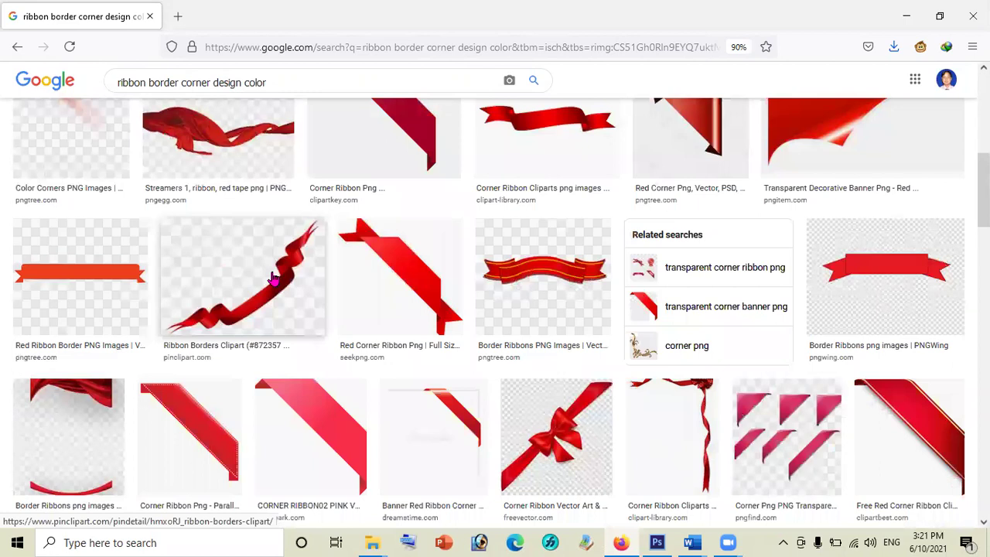
scroll(272, 280, "up", 2)
scroll(207, 303, "up", 2)
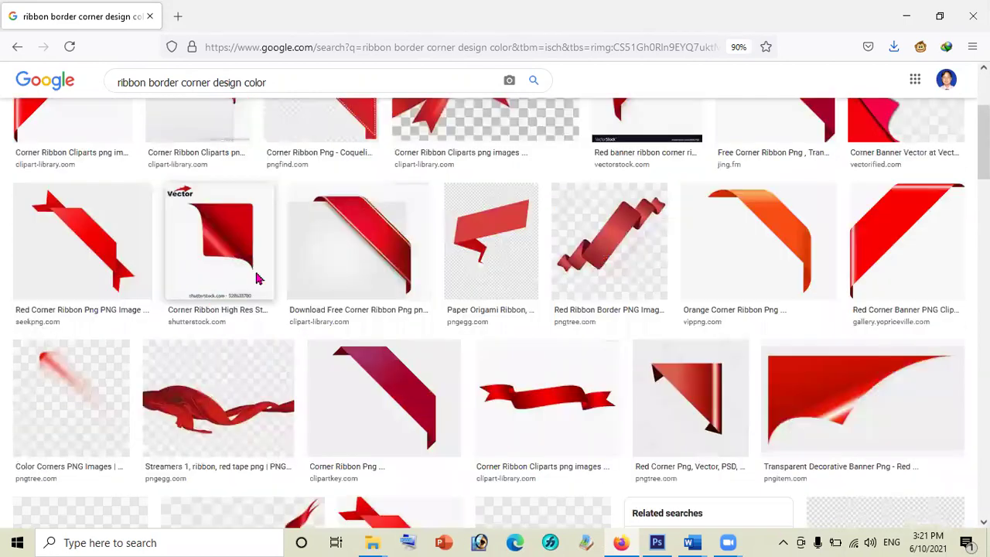
scroll(258, 278, "up", 2)
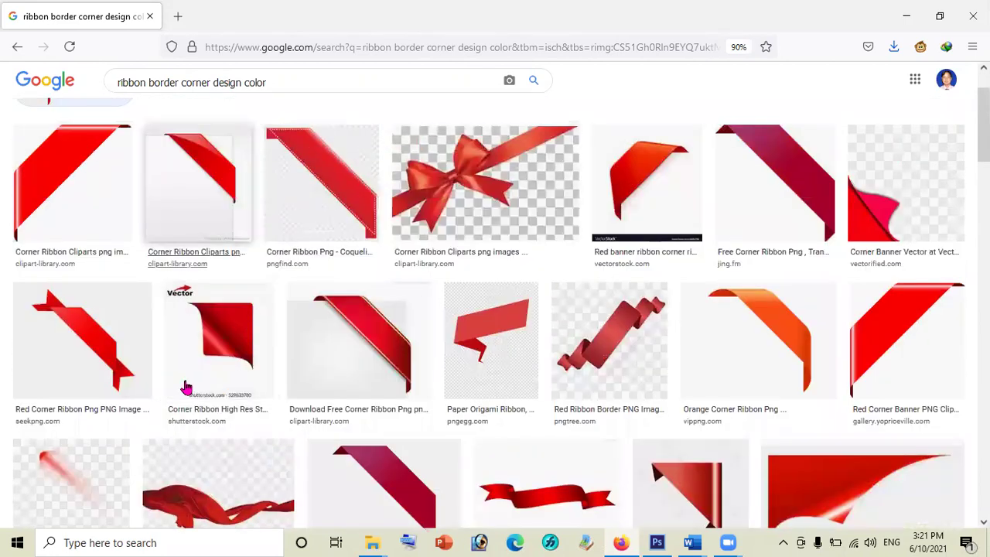
scroll(136, 375, "down", 3)
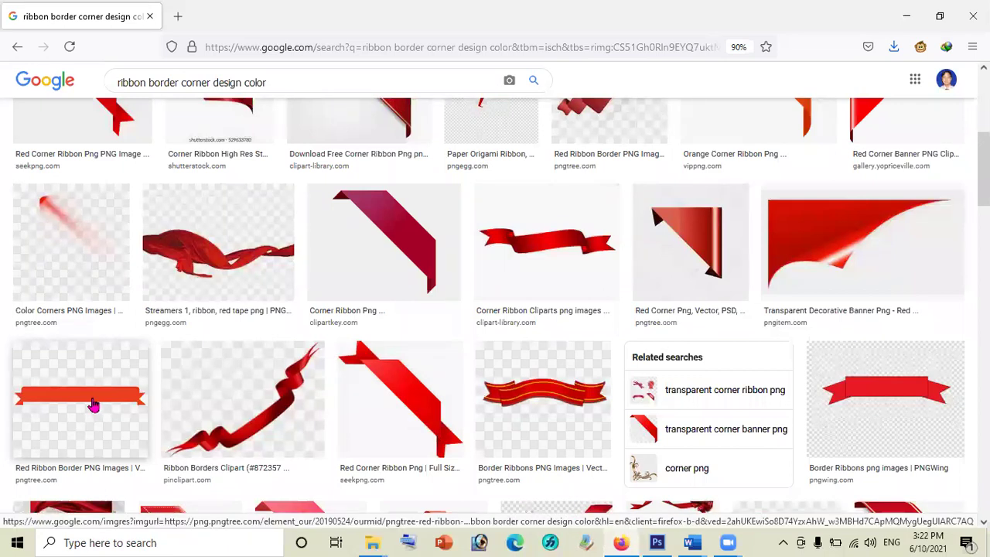
- Preview the flat red ribbon banner and show more images related to it
left_click(93, 405)
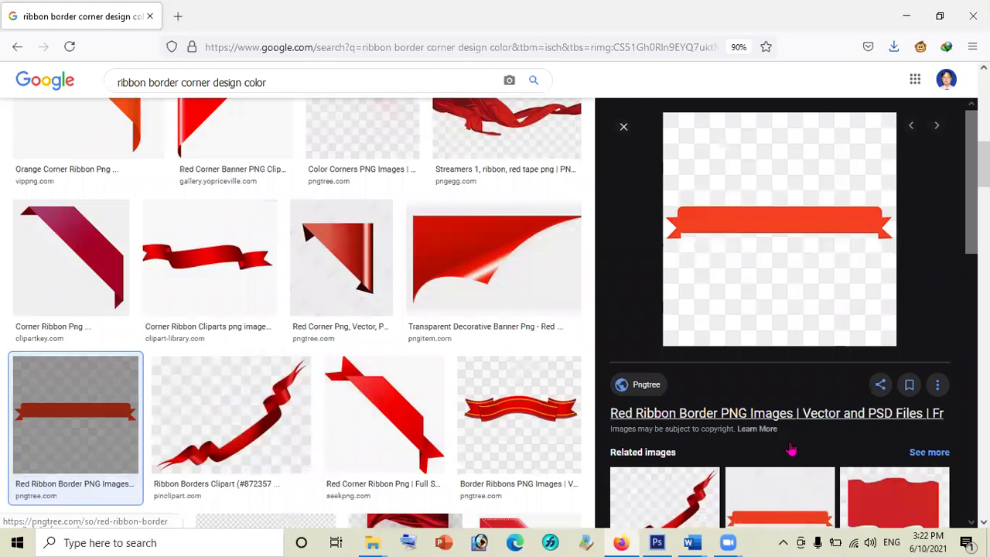
scroll(792, 449, "down", 2)
scroll(792, 448, "down", 3)
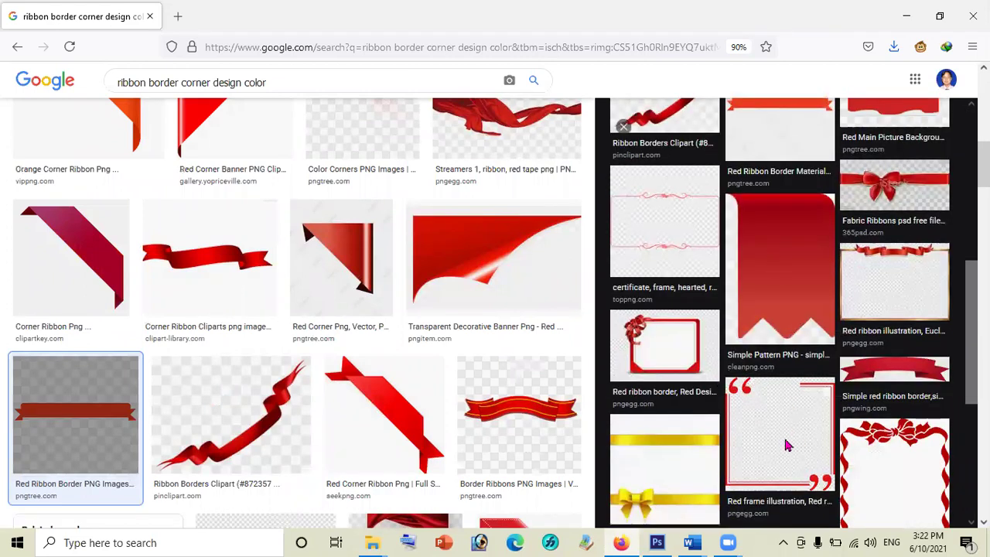
scroll(786, 445, "down", 3)
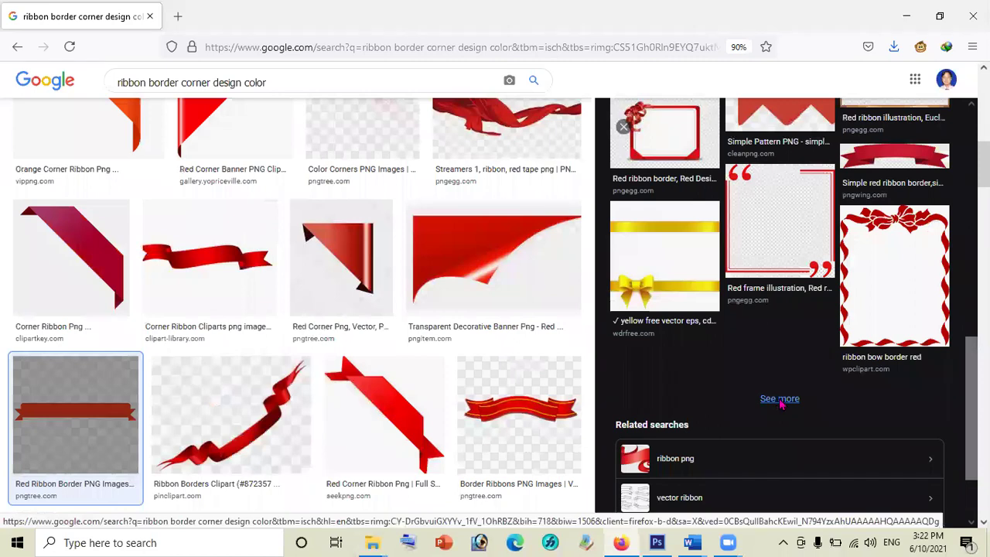
left_click(781, 404)
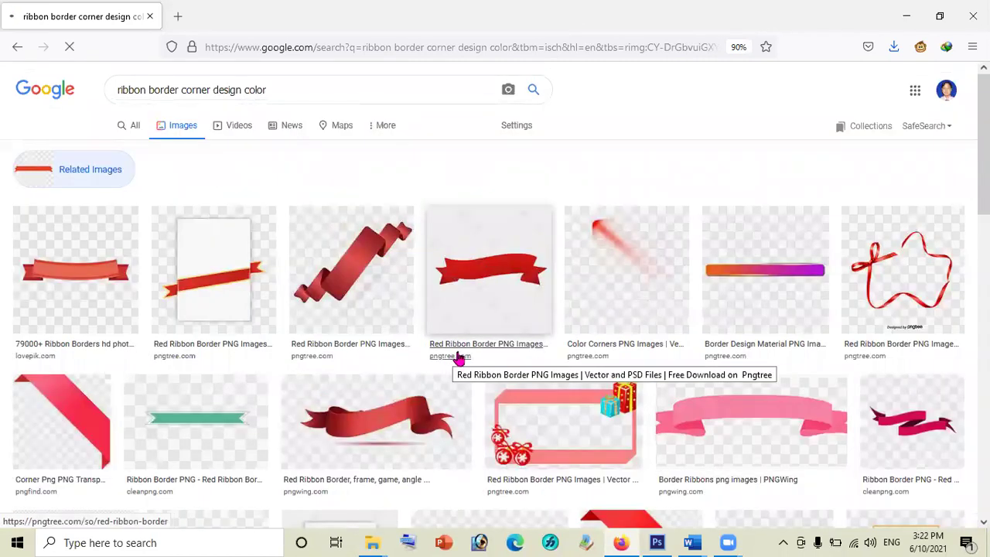
scroll(459, 359, "down", 5)
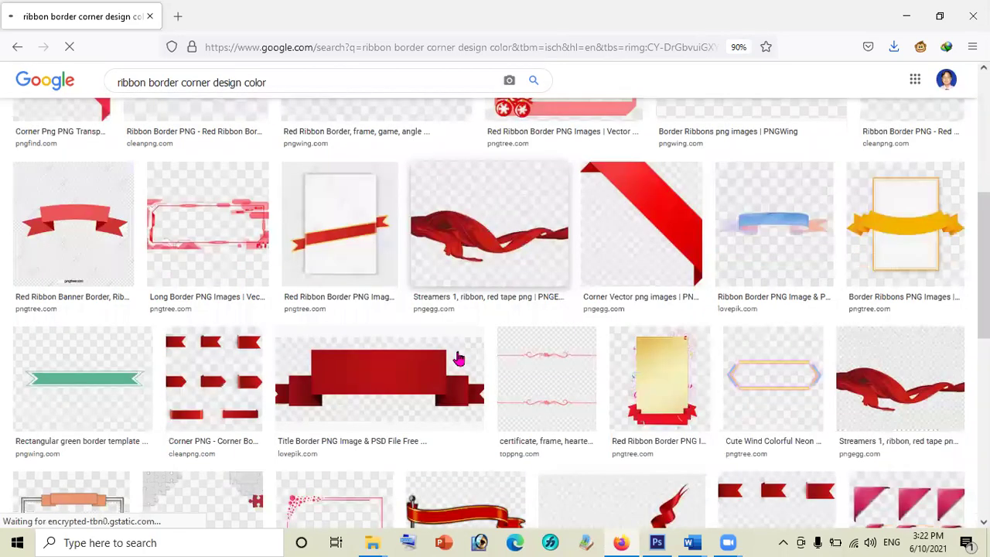
scroll(459, 357, "down", 4)
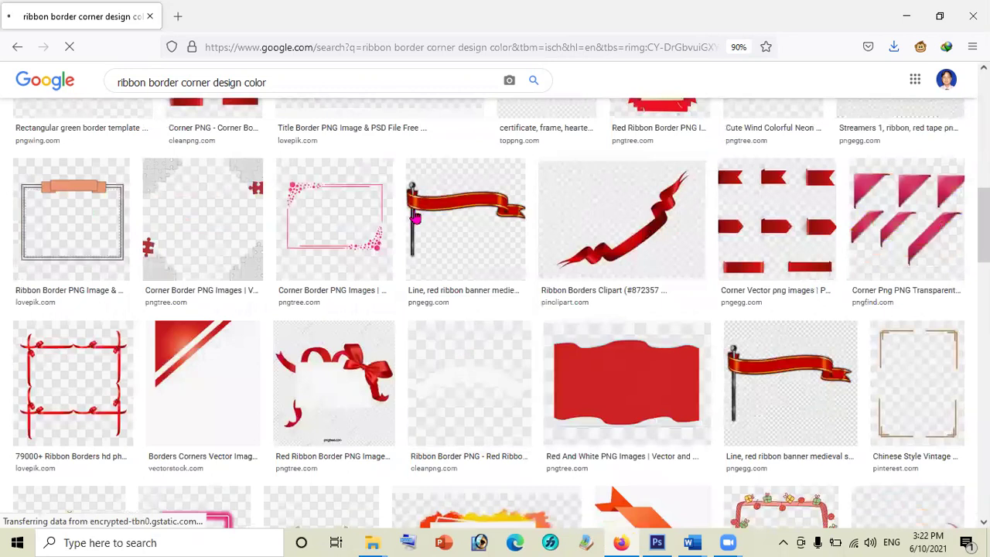
scroll(358, 340, "up", 3)
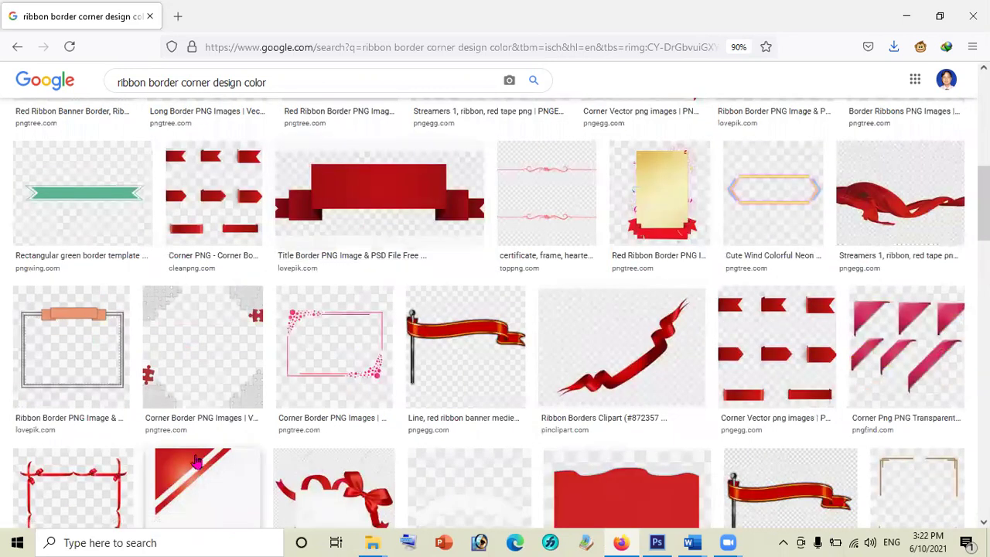
- Preview PNGWing's 'Simple red ribbon border' image (920 × 215)
scroll(196, 449, "down", 1)
scroll(207, 370, "down", 3)
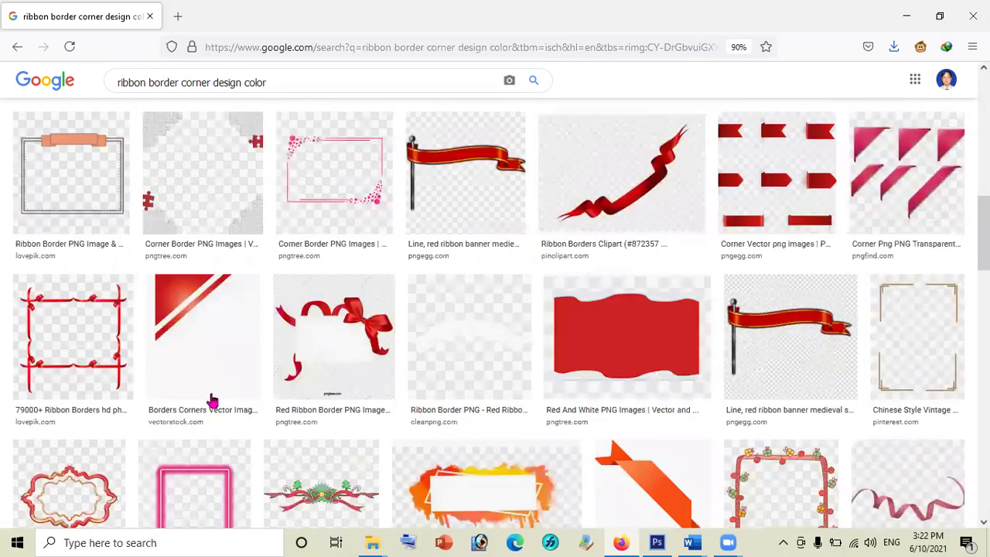
scroll(212, 398, "down", 1)
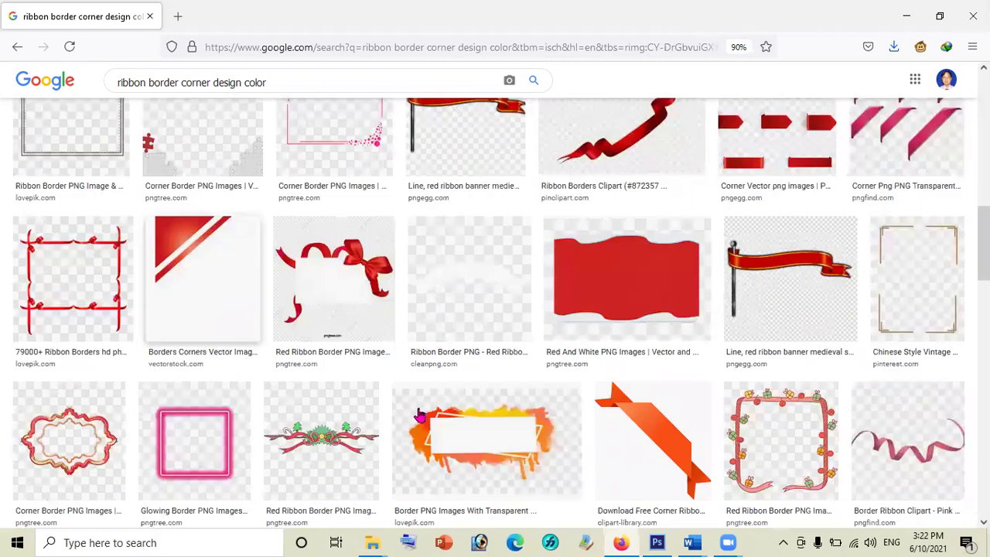
scroll(386, 387, "down", 4)
scroll(741, 346, "down", 1)
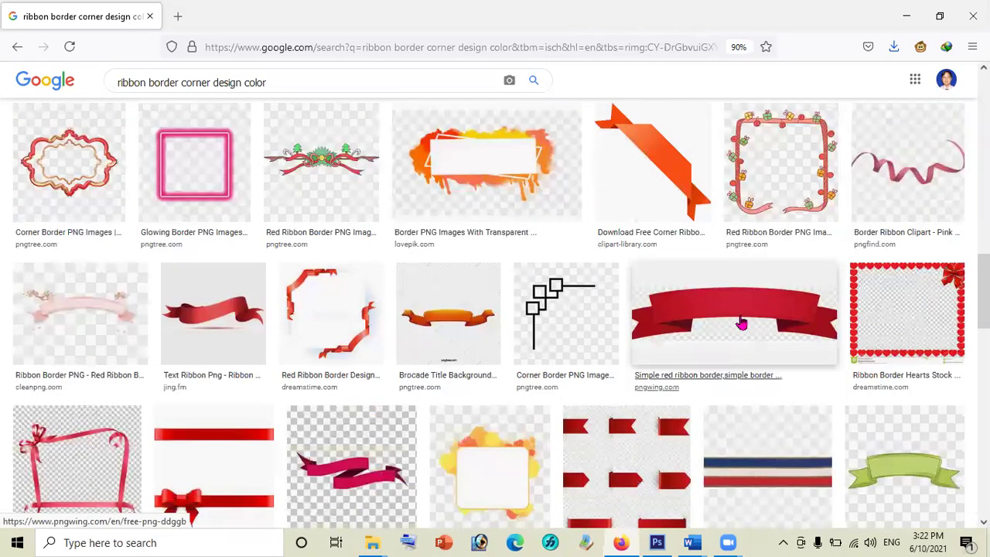
left_click(741, 326)
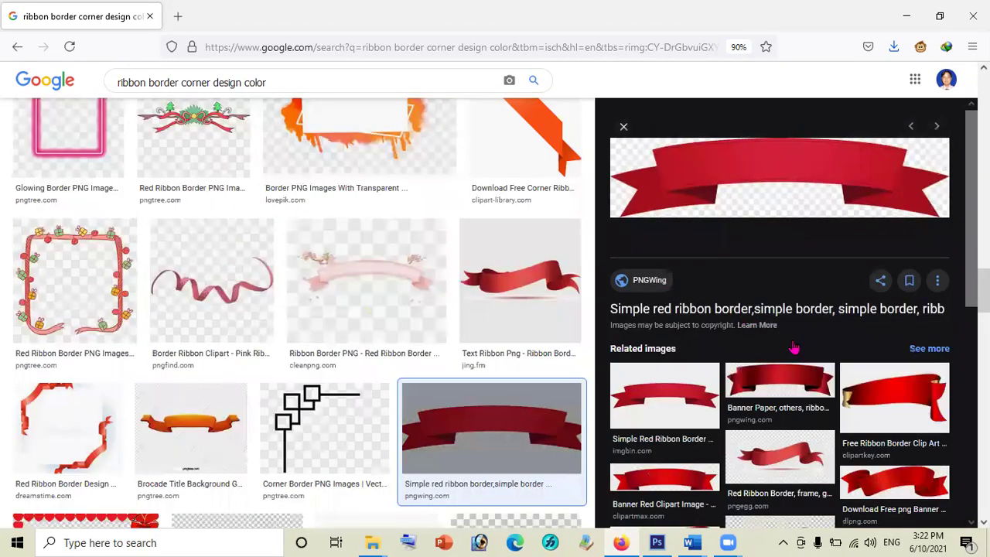
scroll(793, 348, "down", 1)
scroll(794, 348, "down", 2)
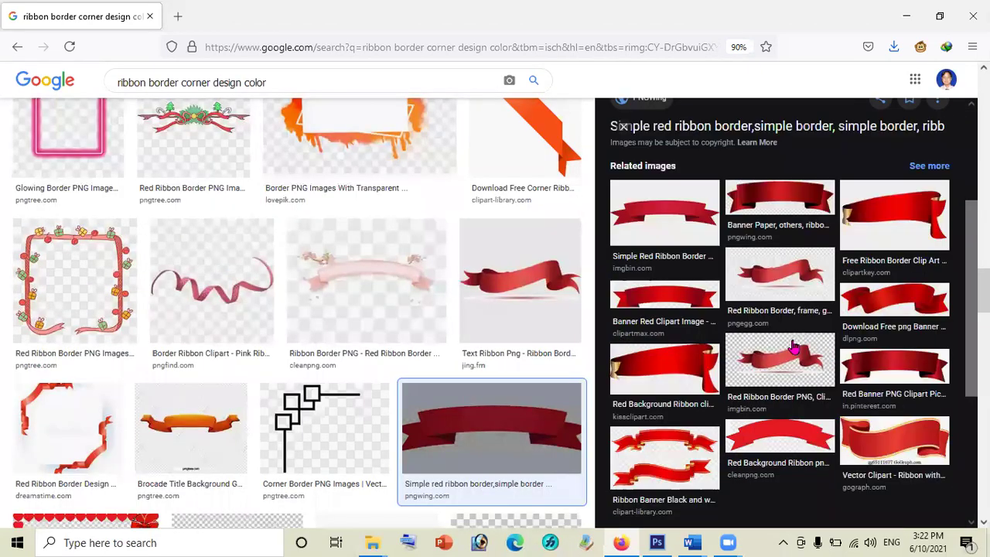
scroll(765, 212, "up", 4)
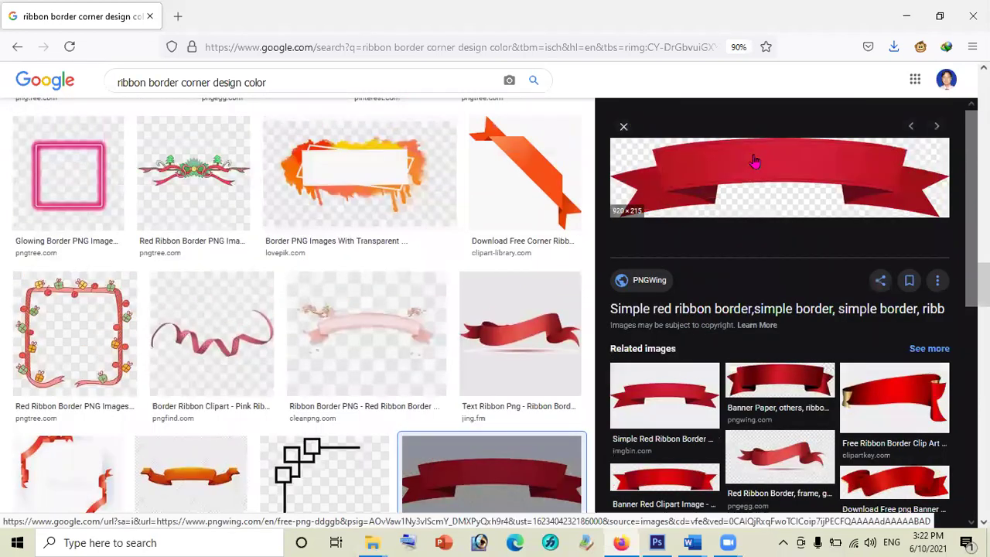
- Save the PNGWing simple red ribbon border as PNG named 'bt' in Certificate
right_click(755, 157)
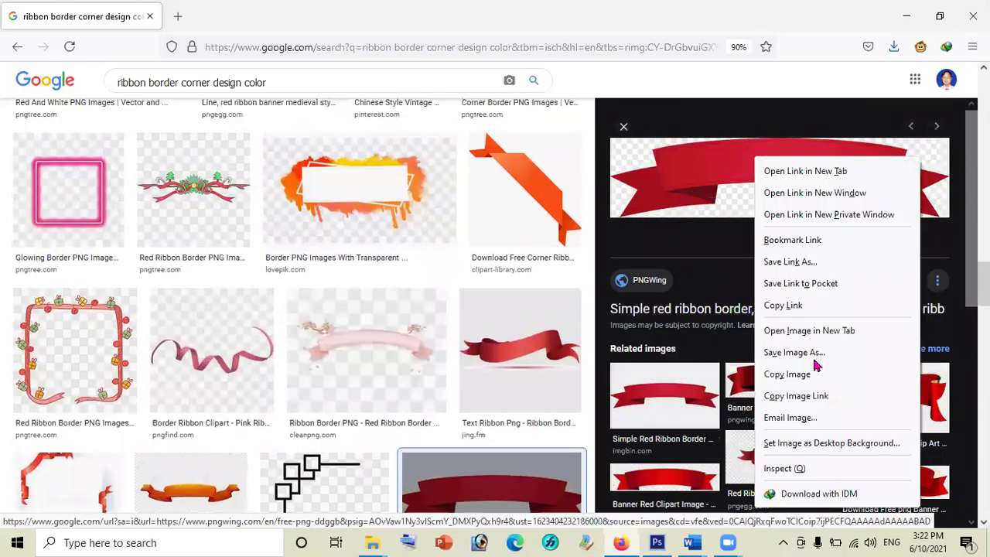
left_click(816, 358)
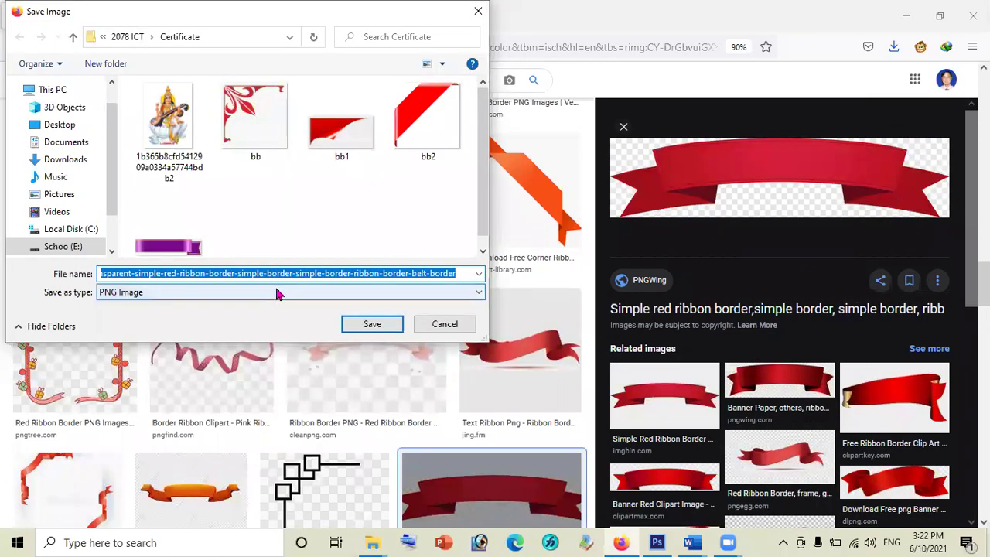
type("bt")
left_click(373, 329)
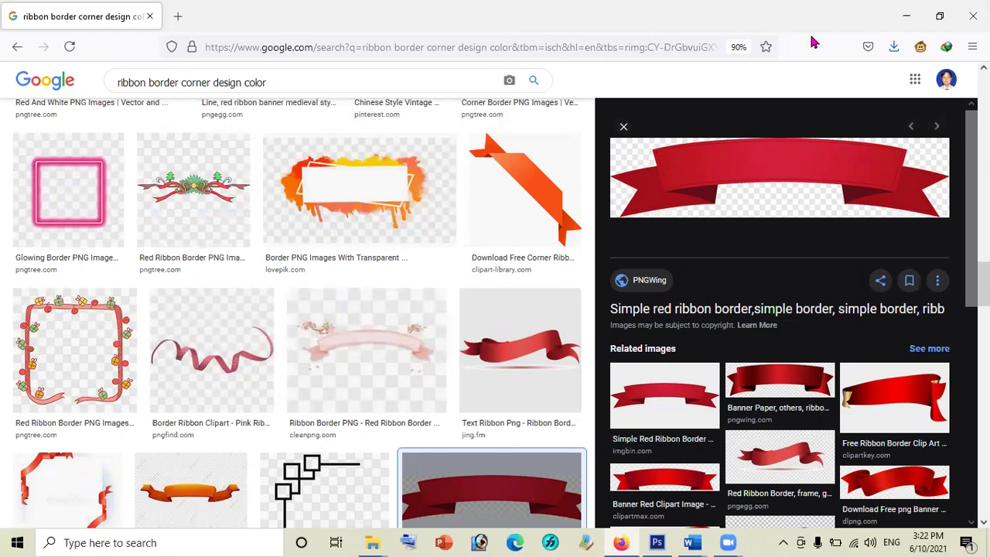
- Switch to Photoshop and start a New document, entering width 7.5 and height 11.5
left_click(908, 23)
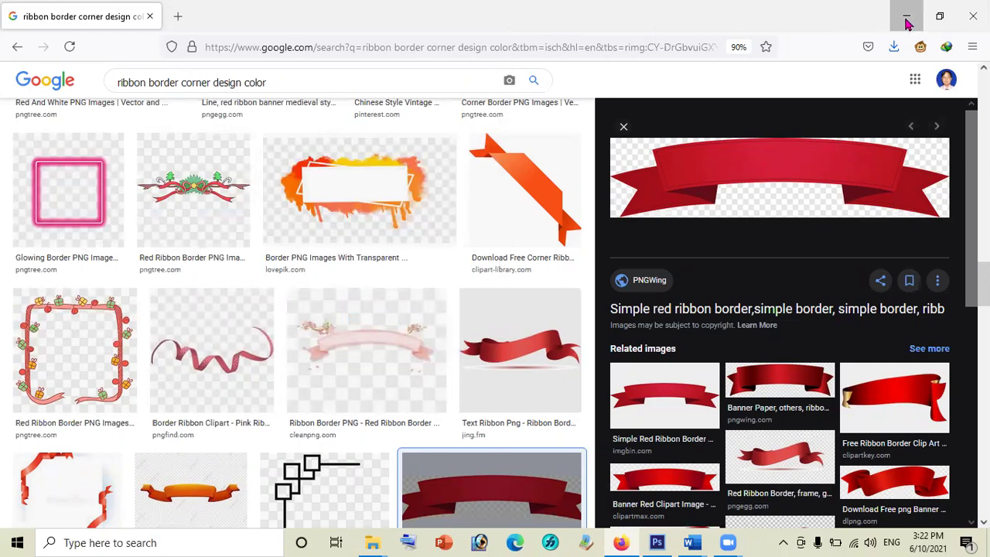
left_click(658, 542)
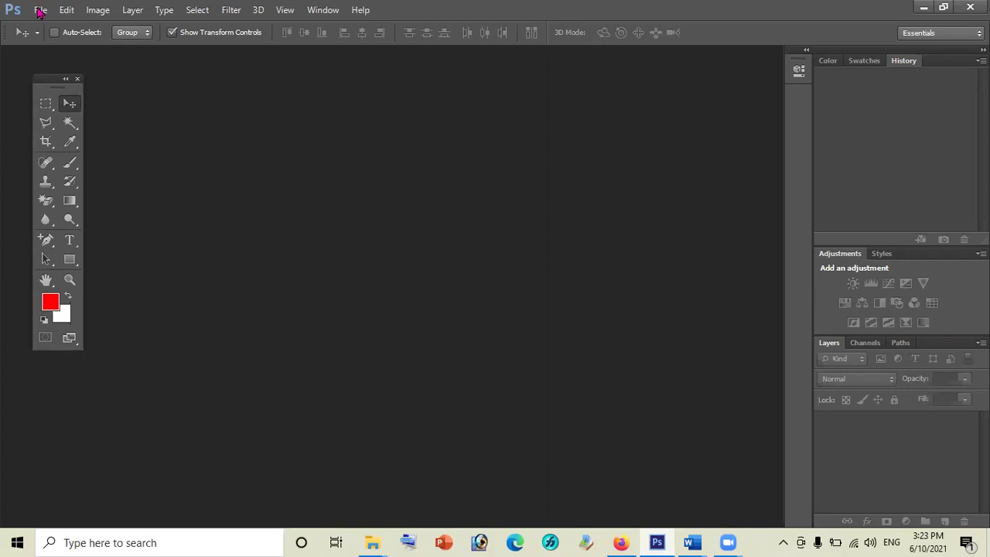
left_click(43, 12)
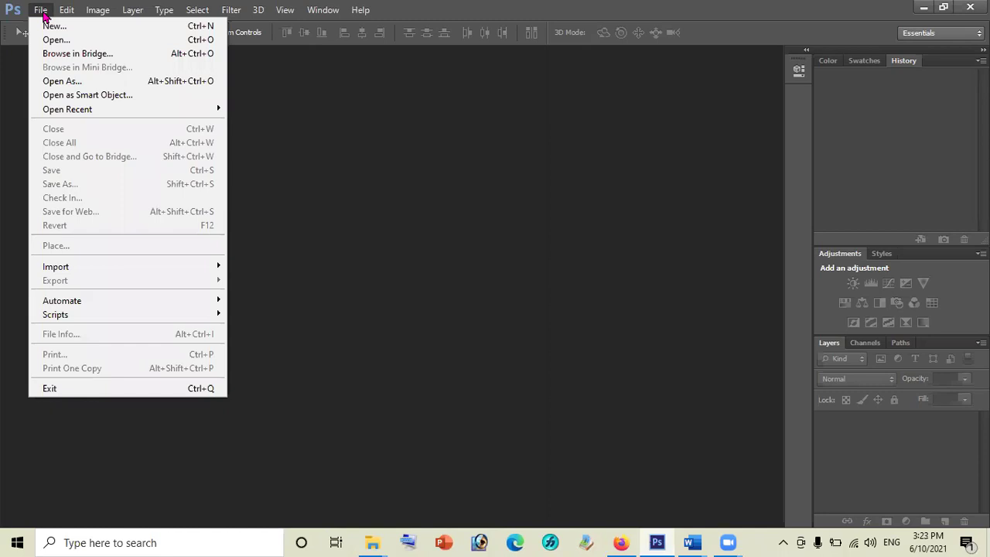
left_click(75, 26)
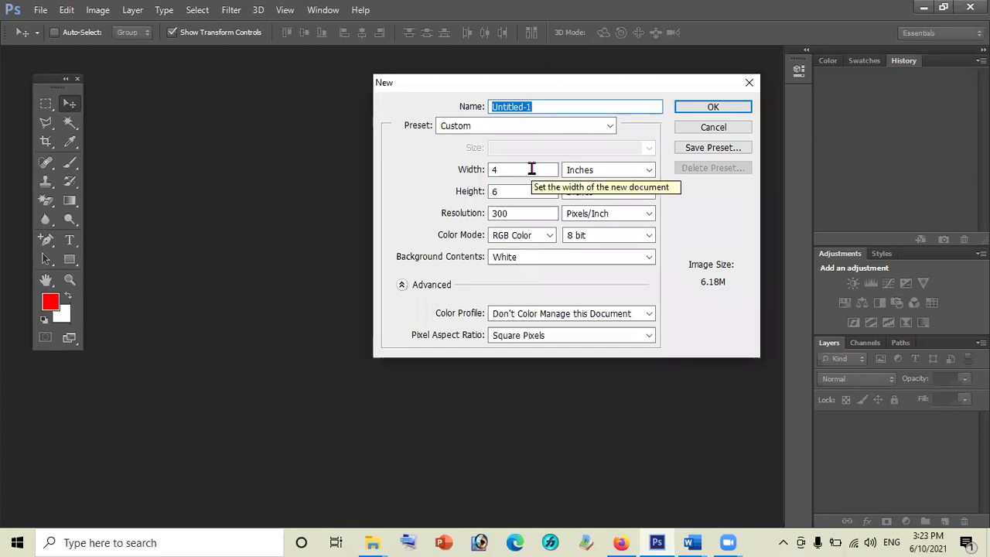
left_click_drag(521, 169, 487, 168)
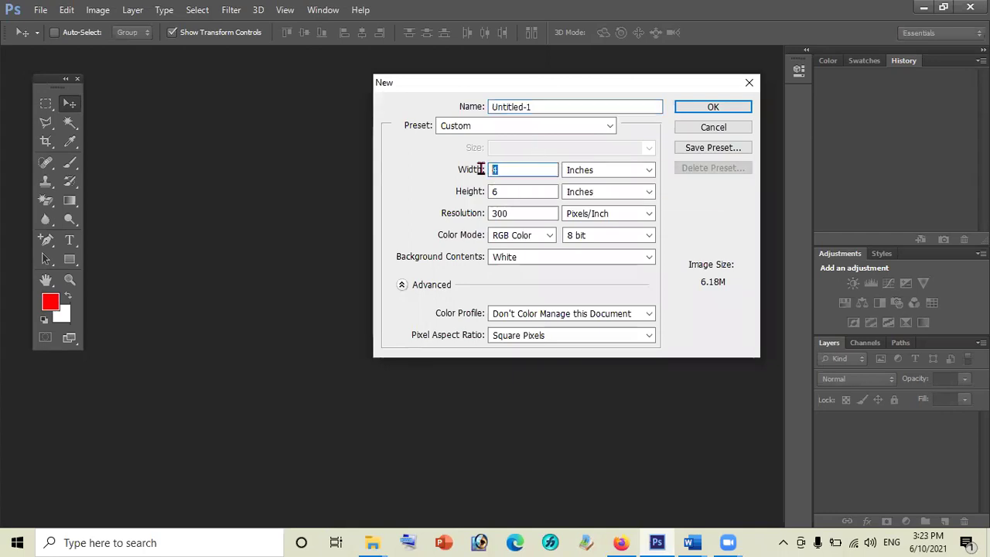
type("7.5")
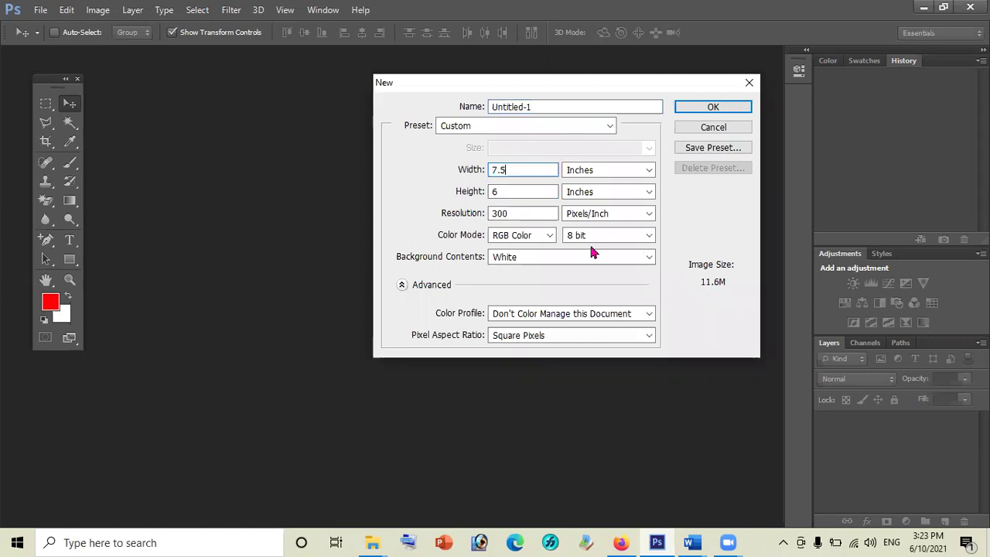
left_click_drag(515, 192, 461, 194)
type("11.5")
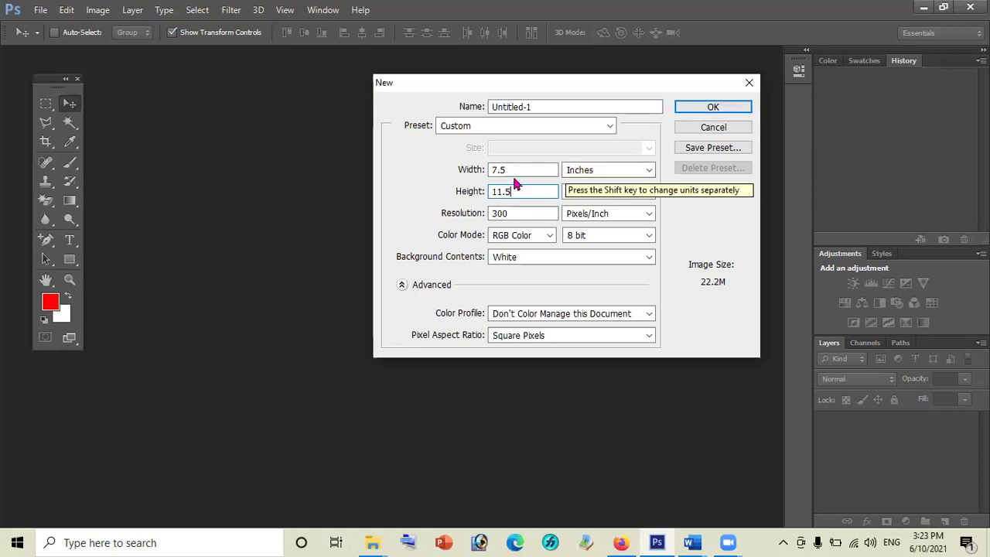
- Correct the document size to 11.5 inches wide by 7.5 inches high
left_click_drag(515, 168, 459, 172)
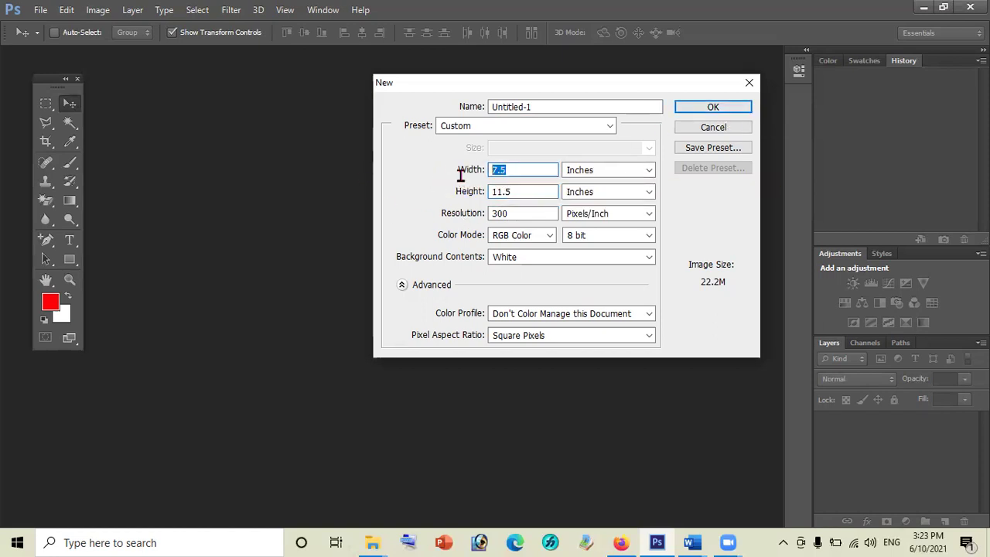
type("11.5")
key("Tab")
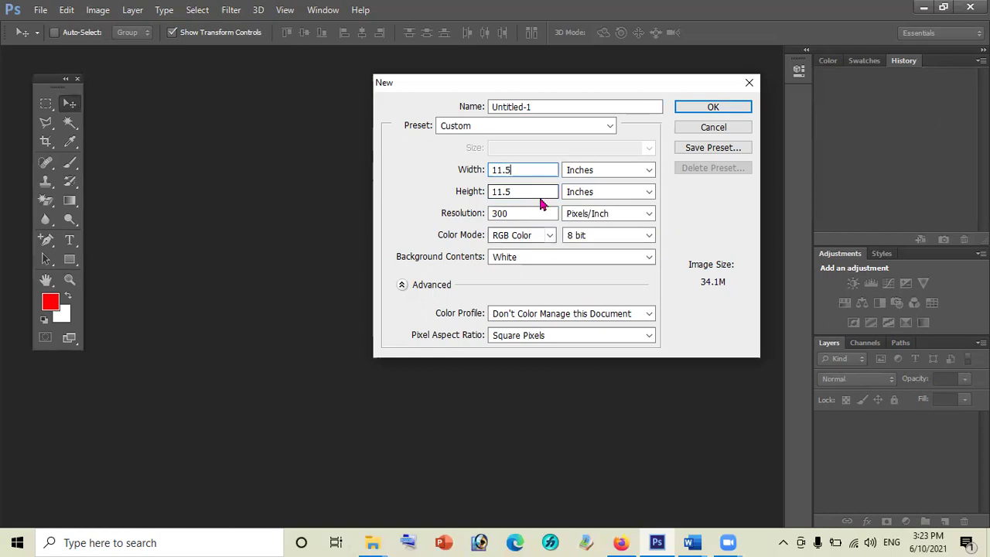
left_click_drag(485, 200, 471, 209)
type("7.5")
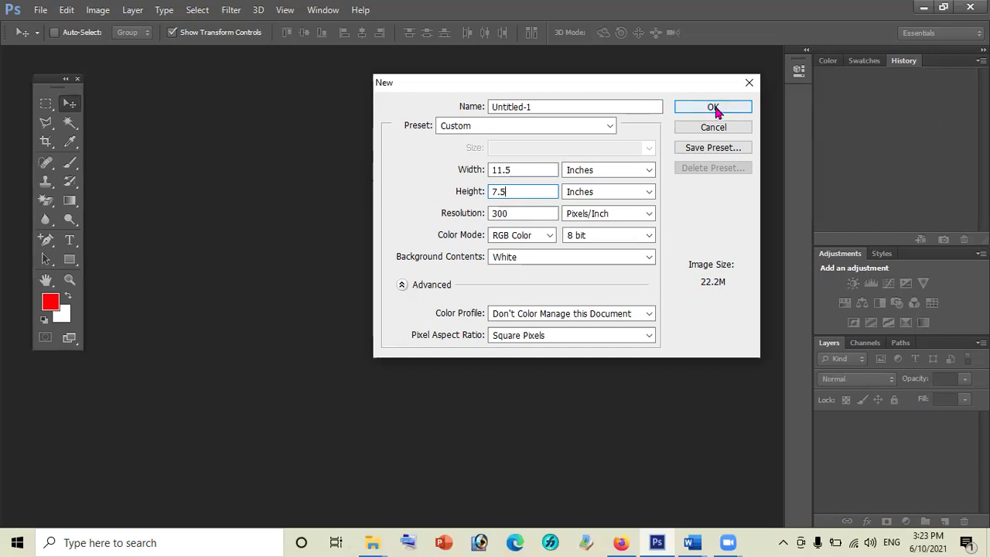
- Create the Untitled-1 document and move it into its own floating window
left_click(713, 108)
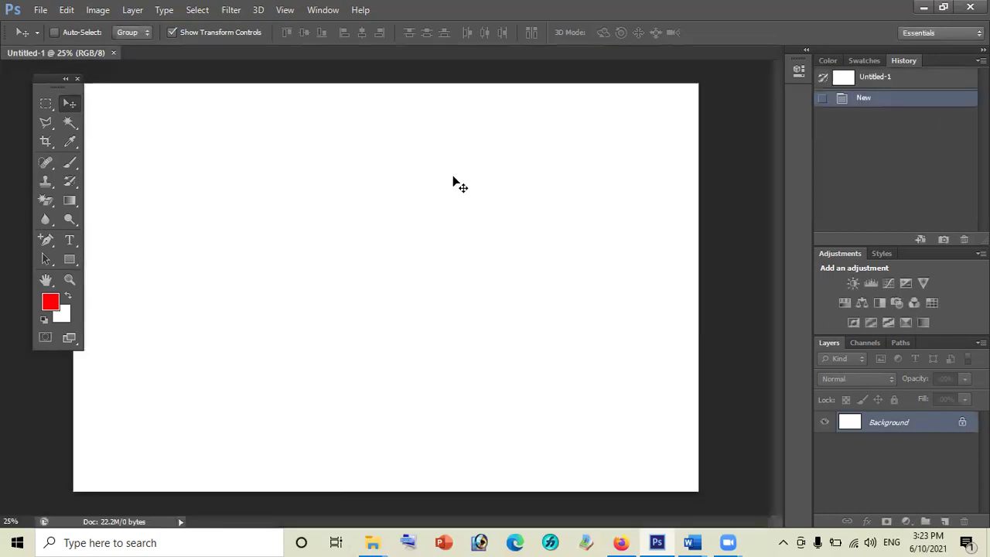
mouse_move(89, 54)
left_mouse_down()
mouse_move(211, 93)
mouse_move(260, 84)
left_mouse_up()
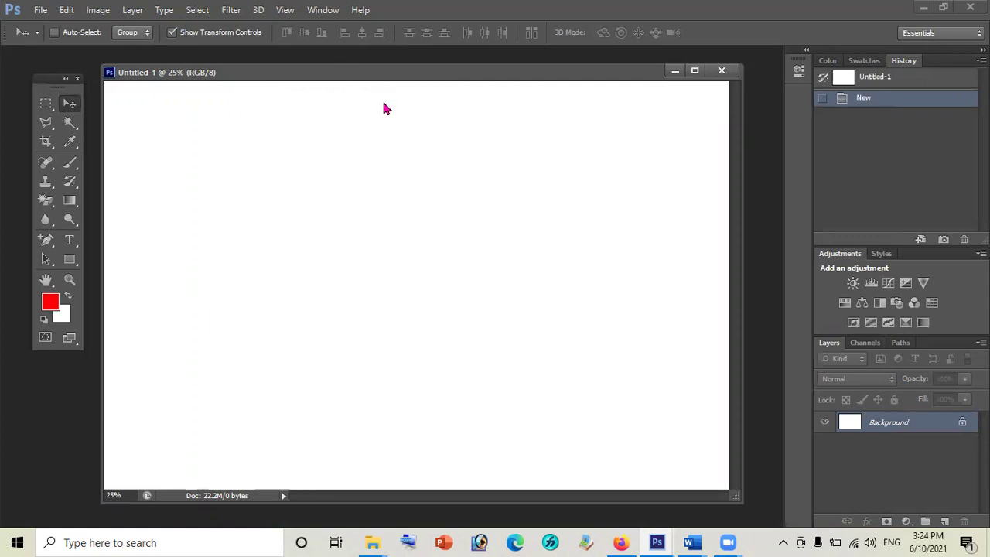
left_click_drag(342, 74, 398, 70)
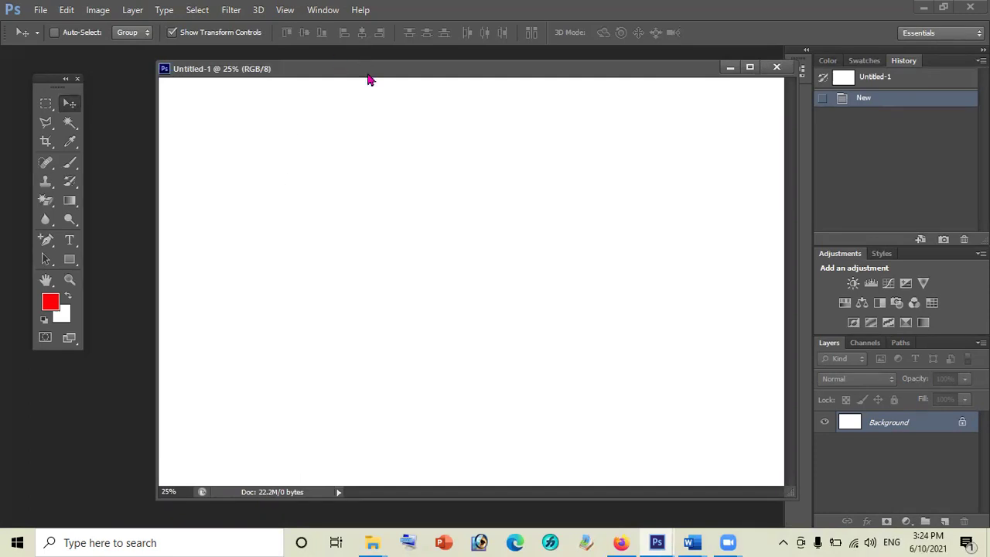
mouse_move(370, 71)
left_mouse_down()
mouse_move(334, 75)
mouse_move(340, 82)
left_mouse_up()
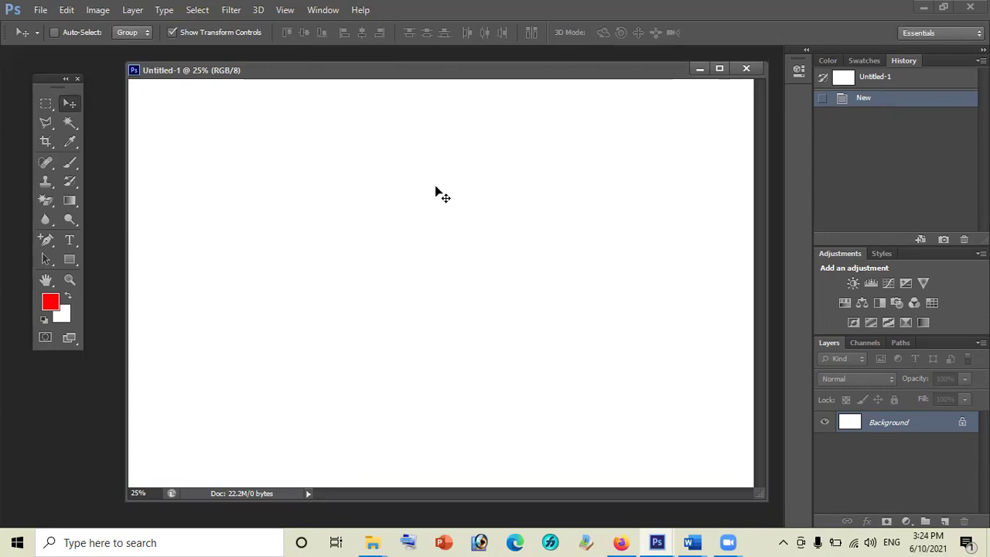
- Select a thin rectangular strip across the top edge of the canvas
left_click(47, 103)
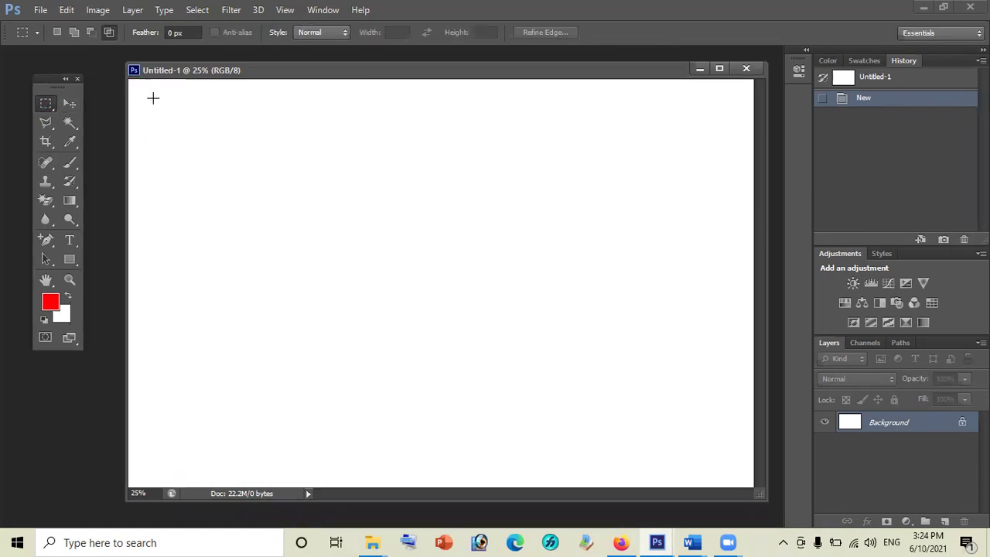
left_click_drag(132, 82, 254, 109)
key("ctrl+d")
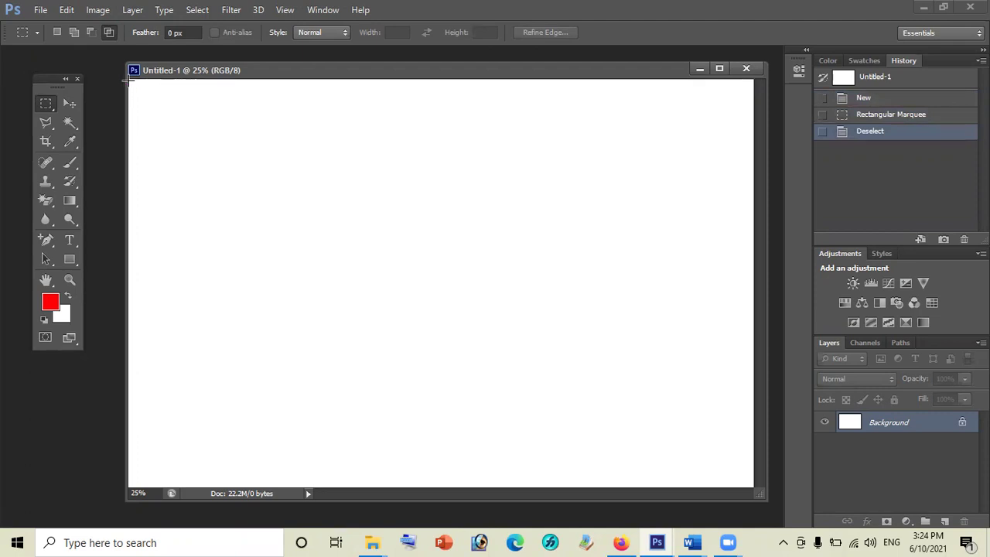
mouse_move(131, 81)
left_mouse_down()
mouse_move(546, 101)
mouse_move(754, 94)
left_mouse_up()
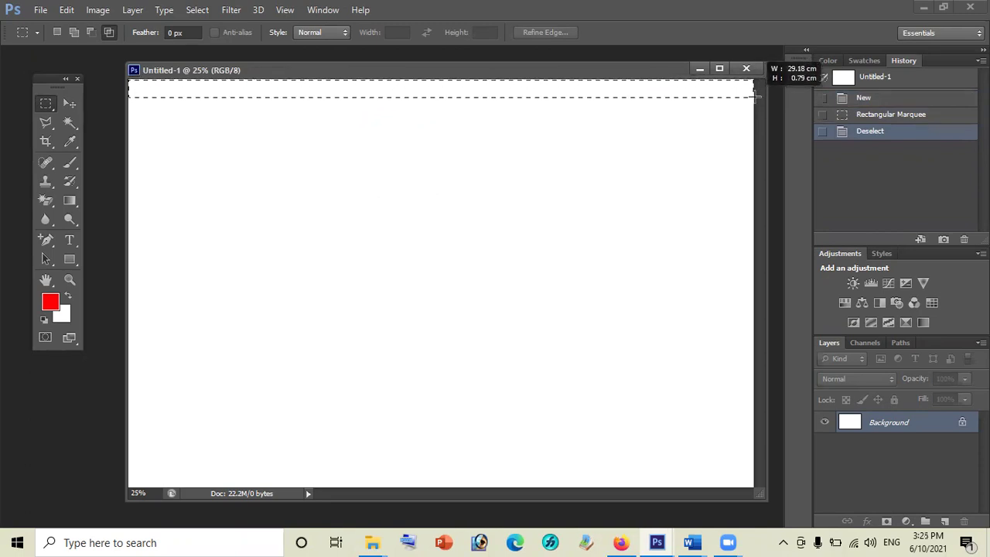
left_click_drag(754, 94, 755, 95)
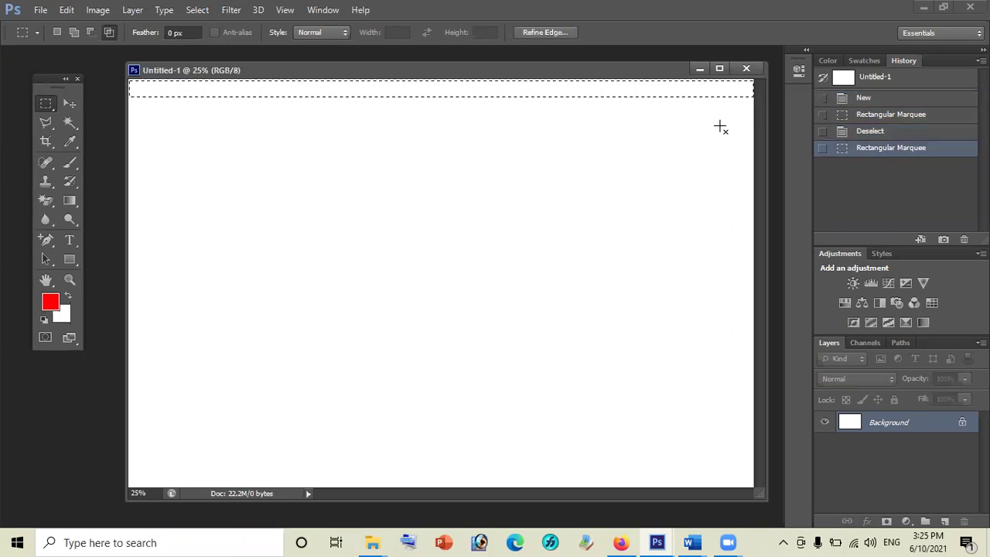
key("Down")
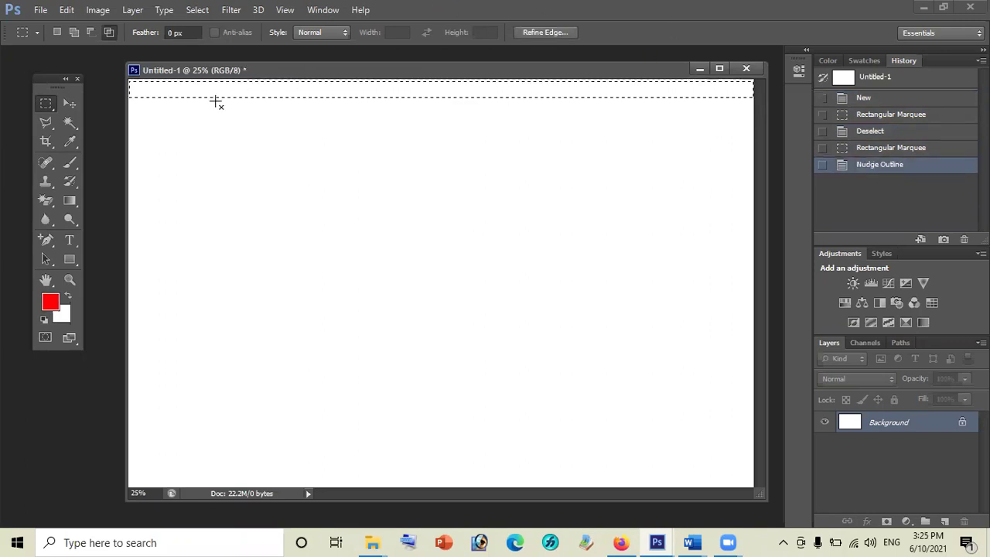
- Fill the top strip with the blue-yellow gradient preset using the Gradient tool
left_click(70, 202)
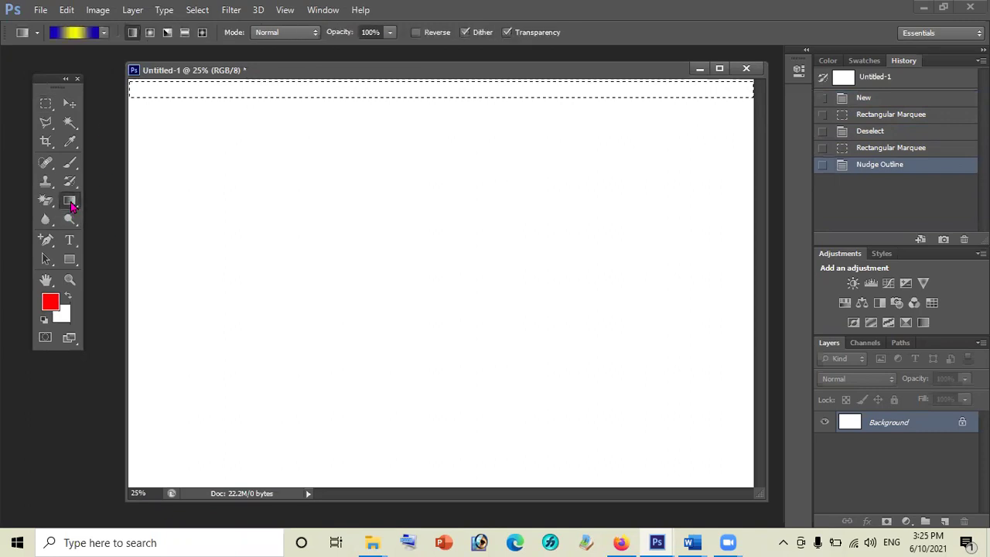
right_click(71, 203)
left_click(131, 198)
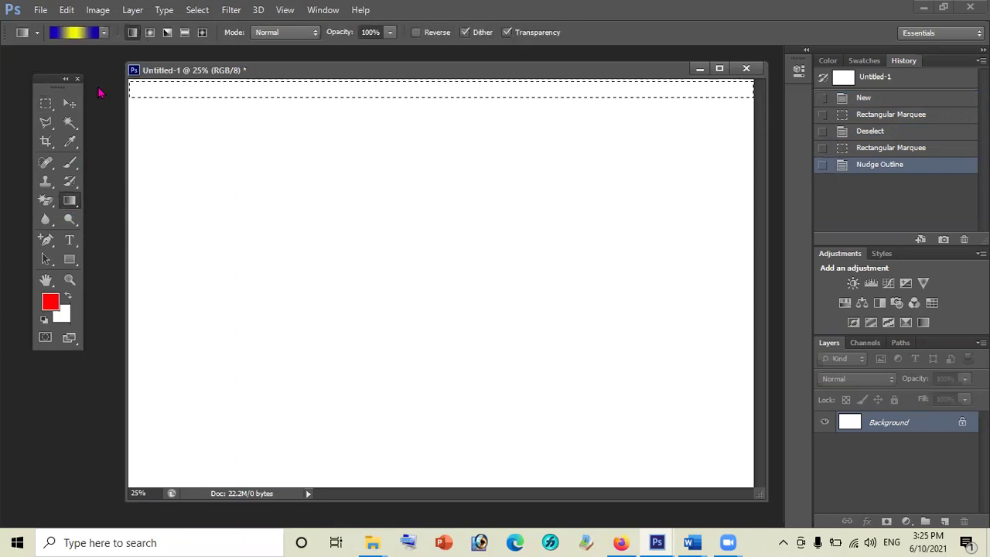
left_click(106, 34)
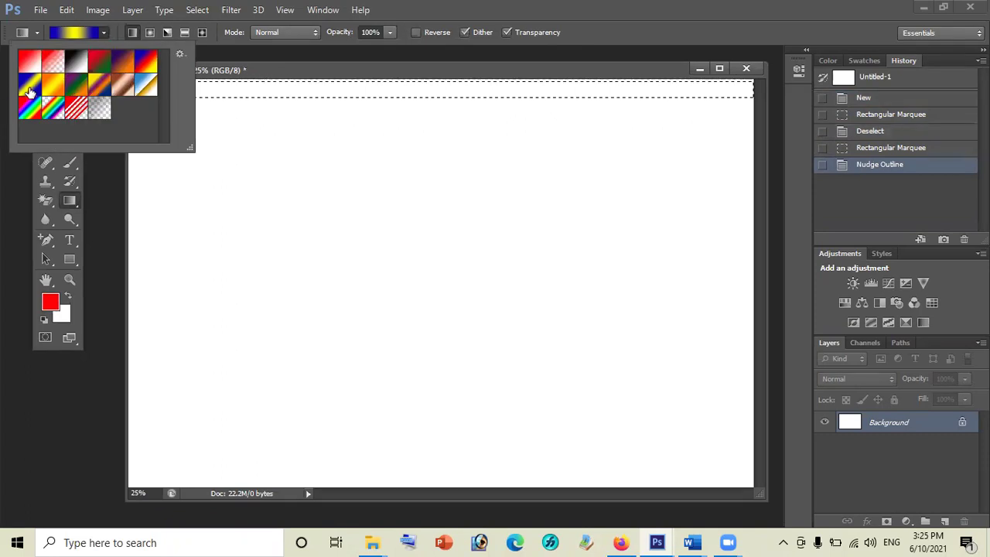
left_click(416, 99)
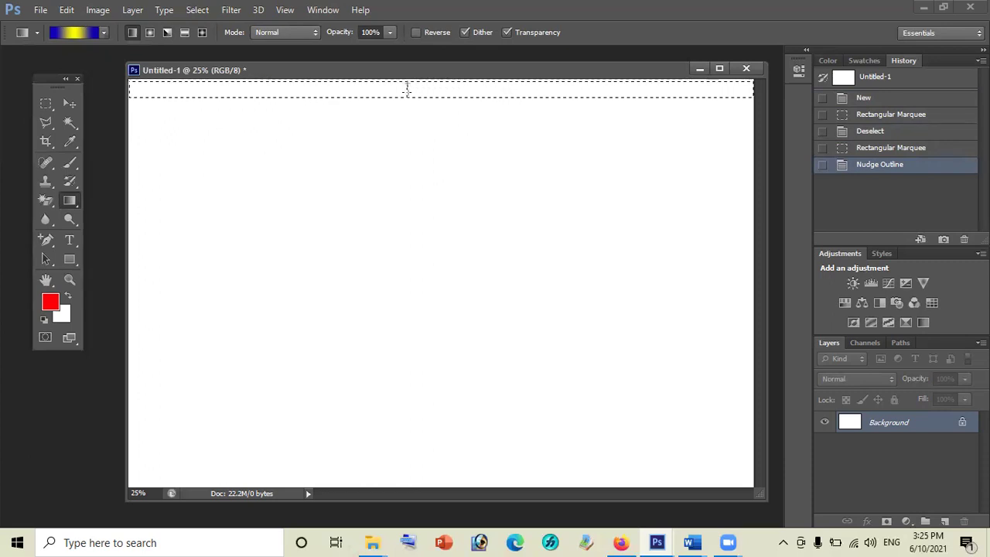
left_click_drag(407, 88, 408, 93)
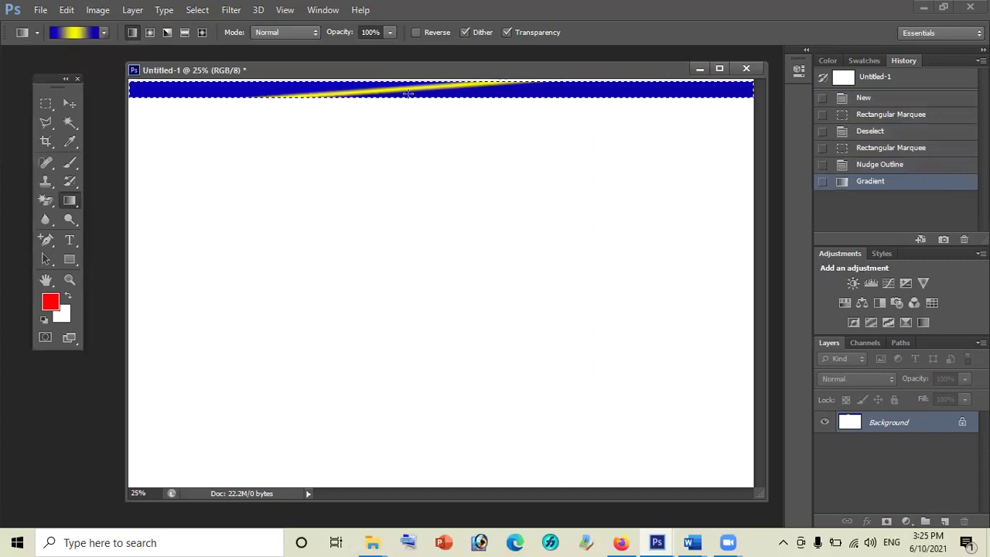
key("ctrl+z")
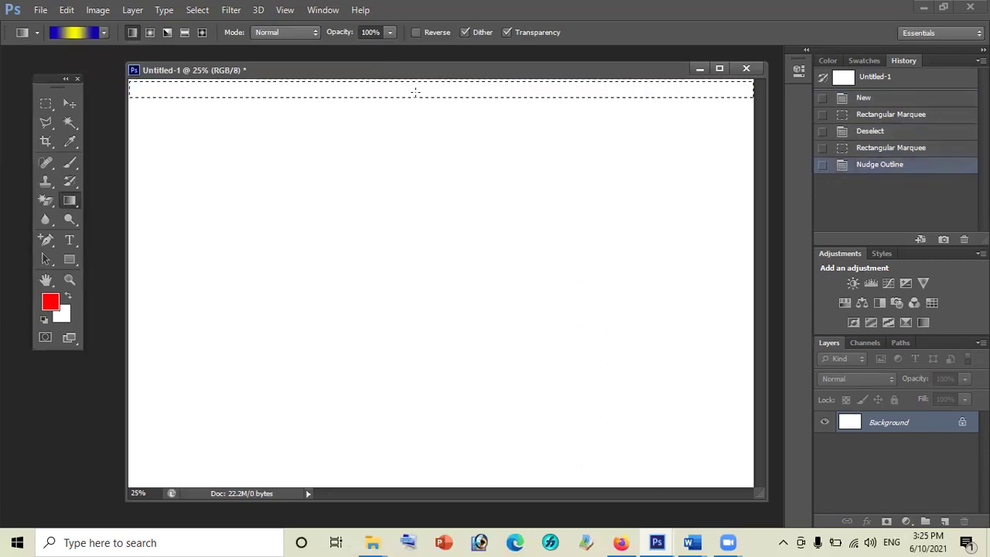
left_click_drag(415, 90, 416, 98)
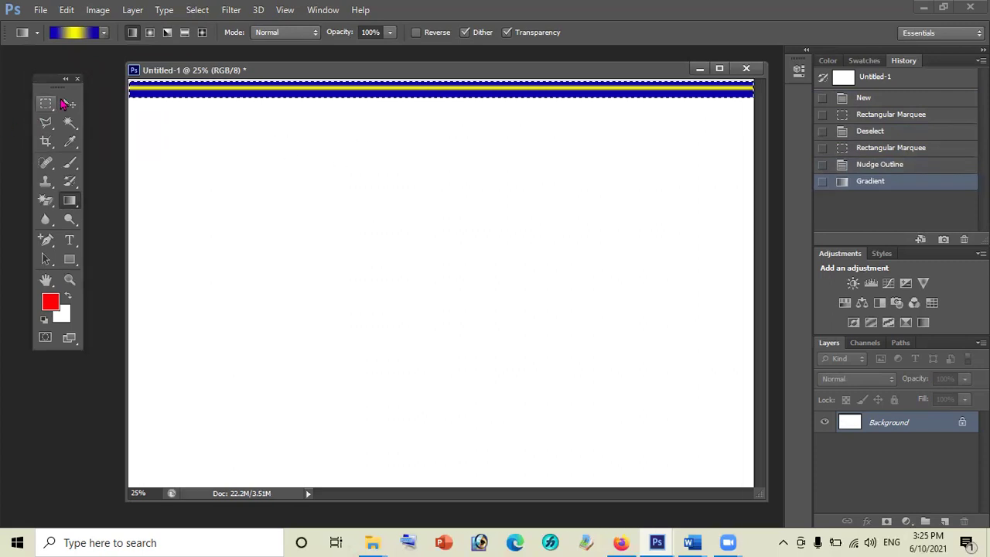
- Add empty Layer 1, then try copying the strip and dismiss both empty-selection errors
left_click(70, 104)
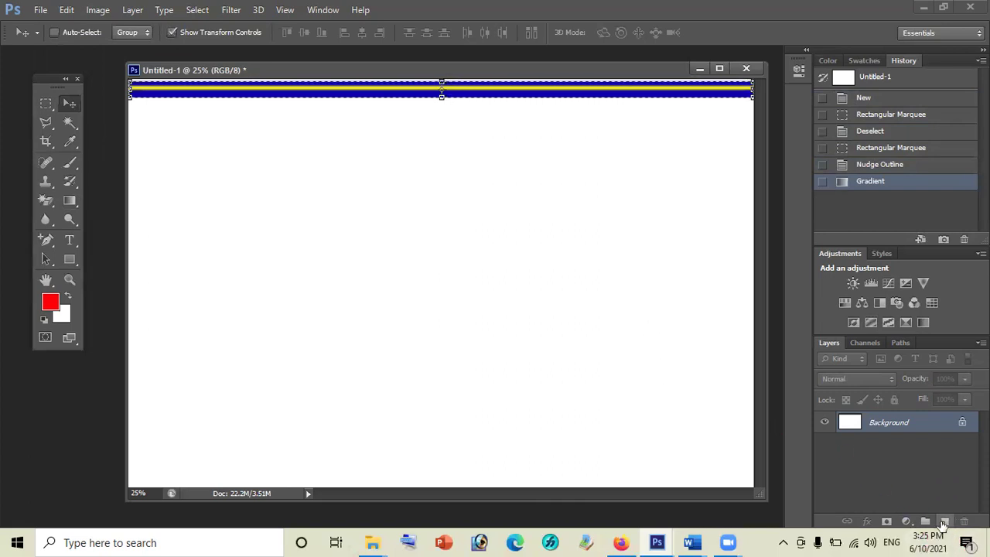
left_click(945, 521)
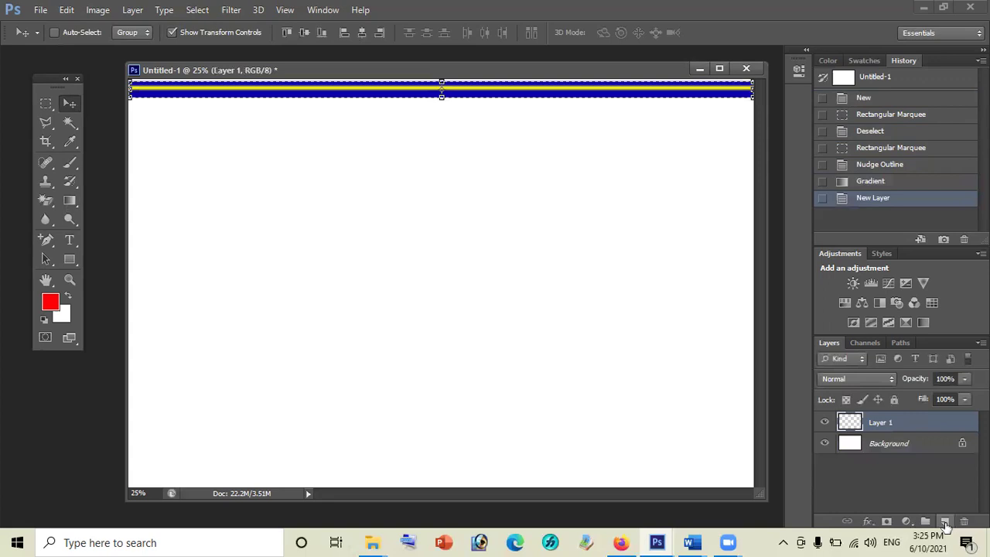
left_click(499, 95, "alt")
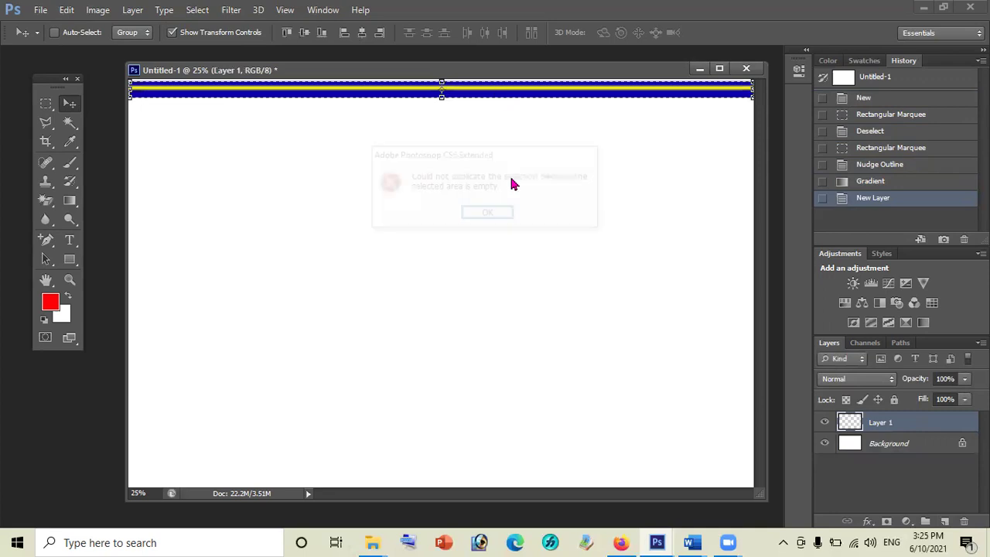
left_click(489, 215)
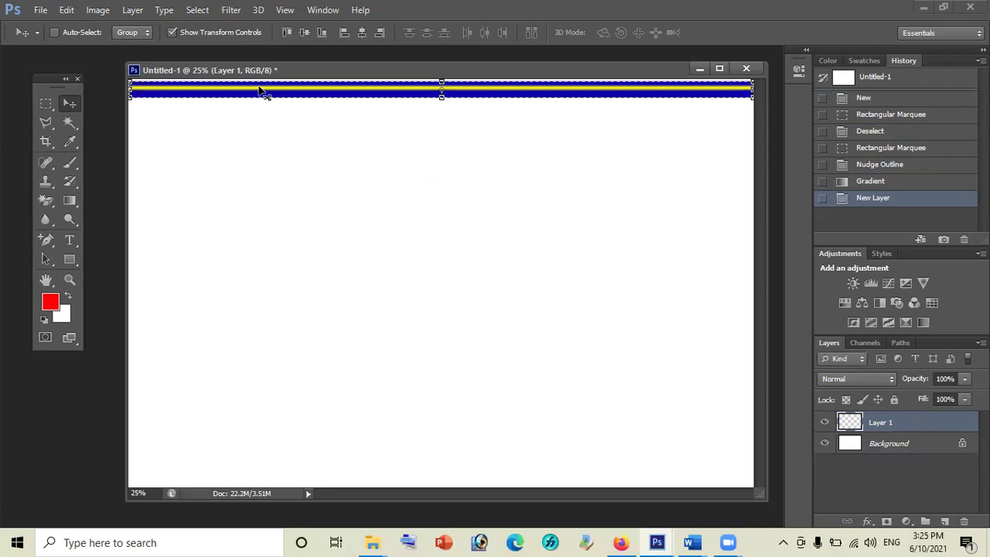
key("ctrl+c")
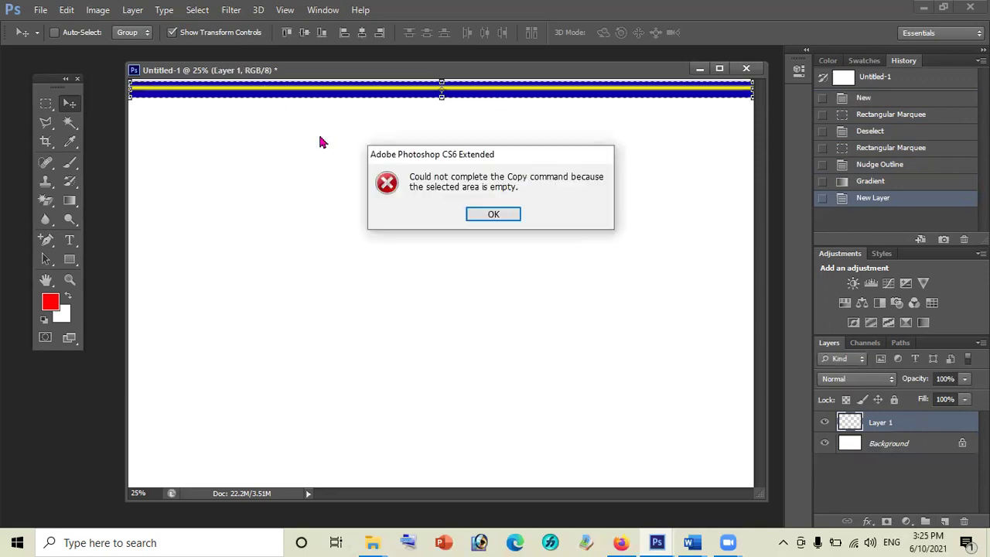
left_click(499, 216)
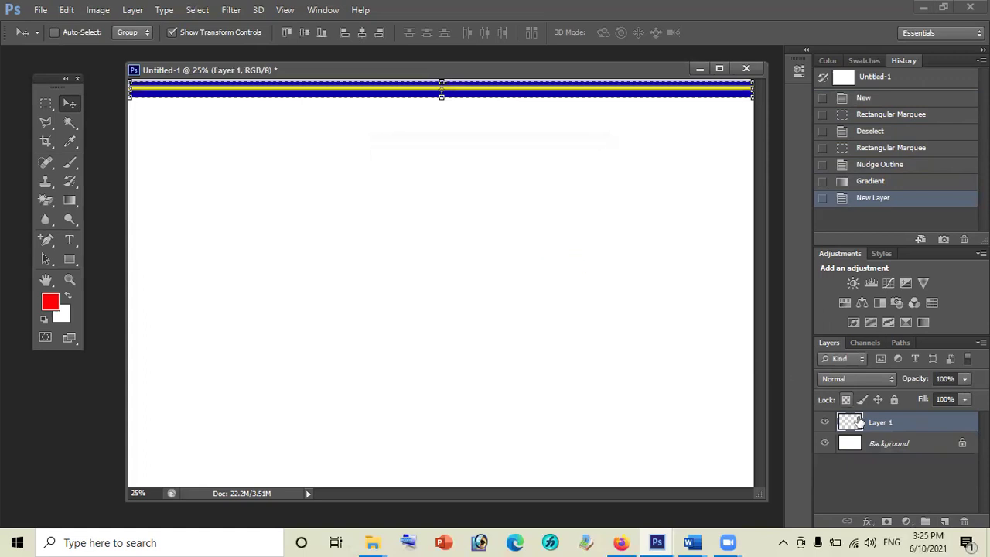
- Copy the gradient strip to the bottom edge and the page middle, then shorten the middle copy
left_click(886, 447)
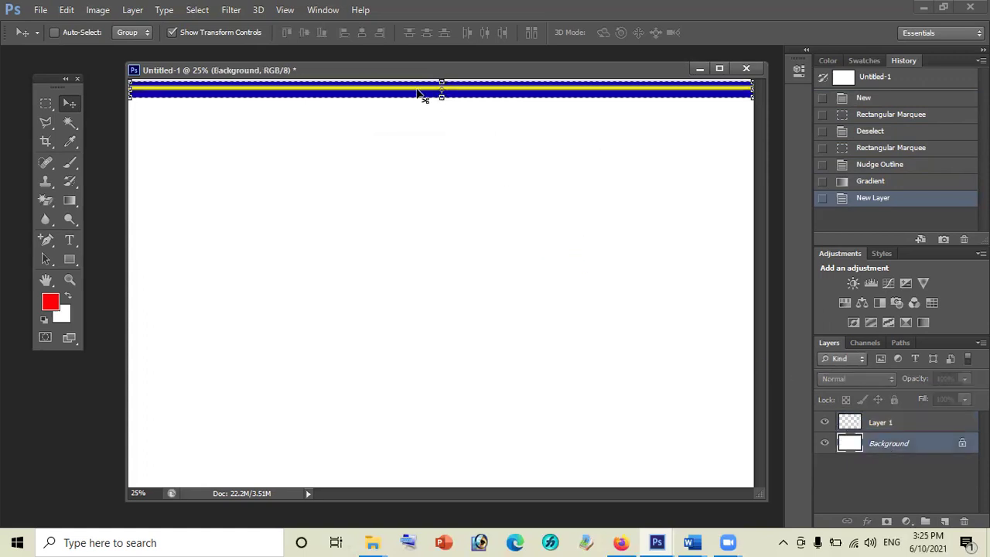
left_click_drag(419, 91, 414, 201)
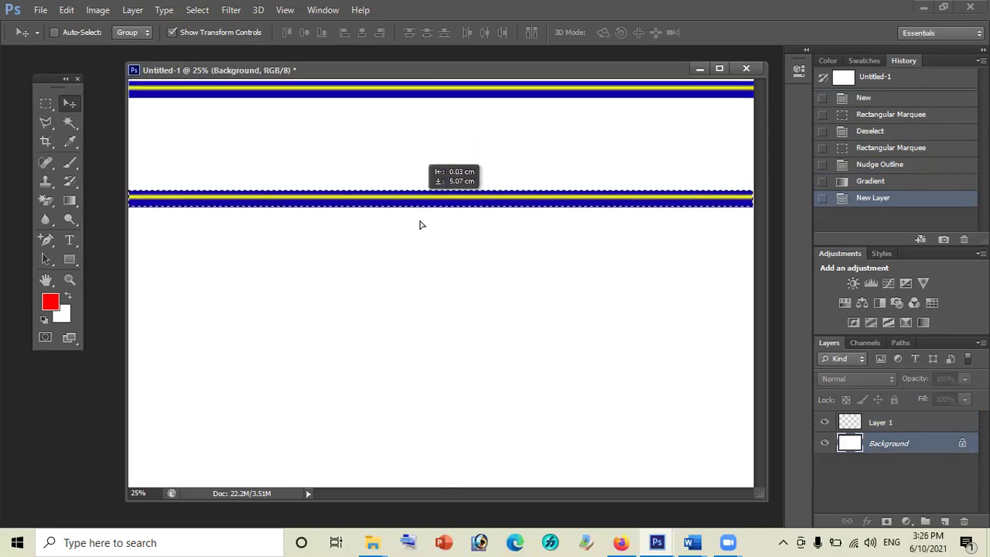
mouse_move(414, 202)
left_mouse_down()
mouse_move(431, 420)
mouse_move(414, 462)
left_mouse_up()
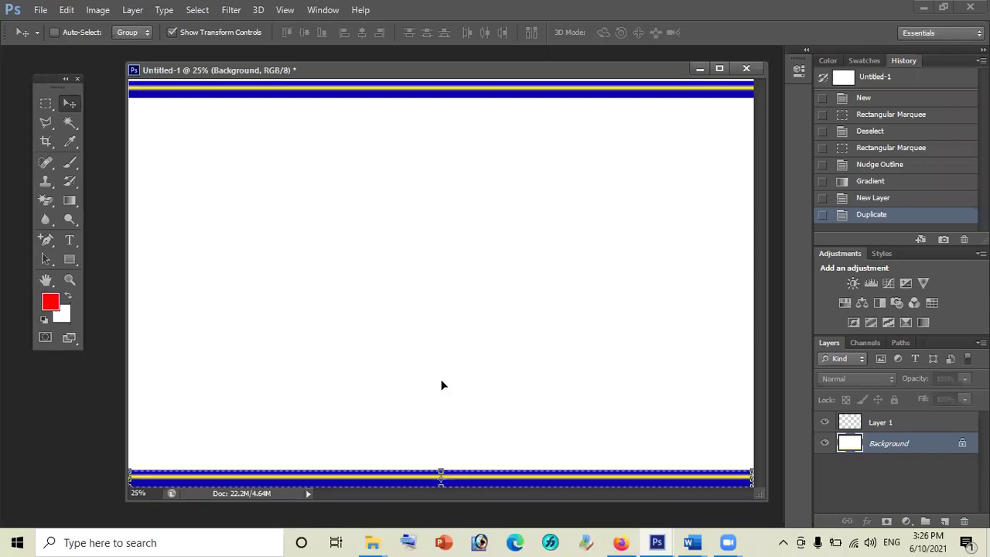
left_click_drag(510, 453, 472, 342)
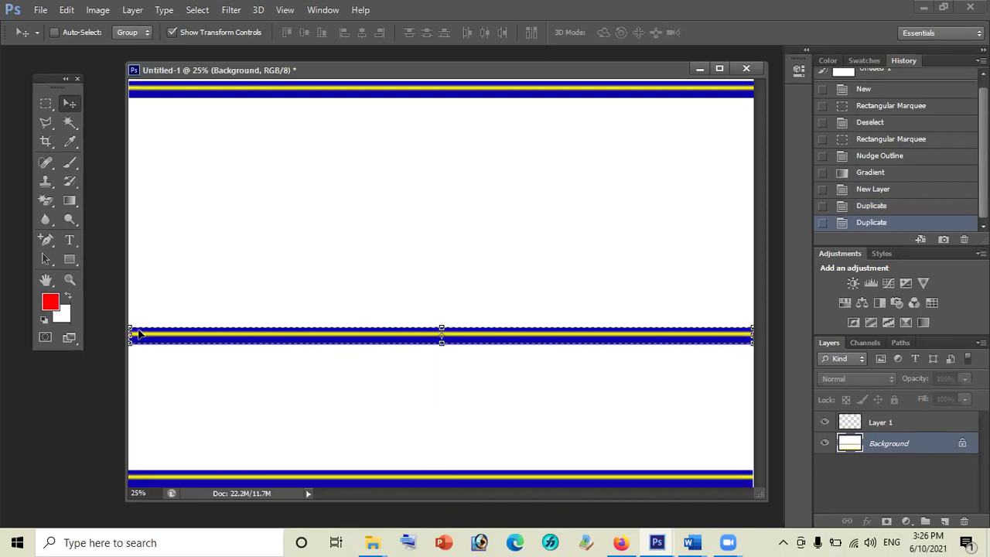
mouse_move(129, 334)
left_mouse_down()
mouse_move(216, 333)
mouse_move(384, 436)
mouse_move(485, 457)
left_mouse_up()
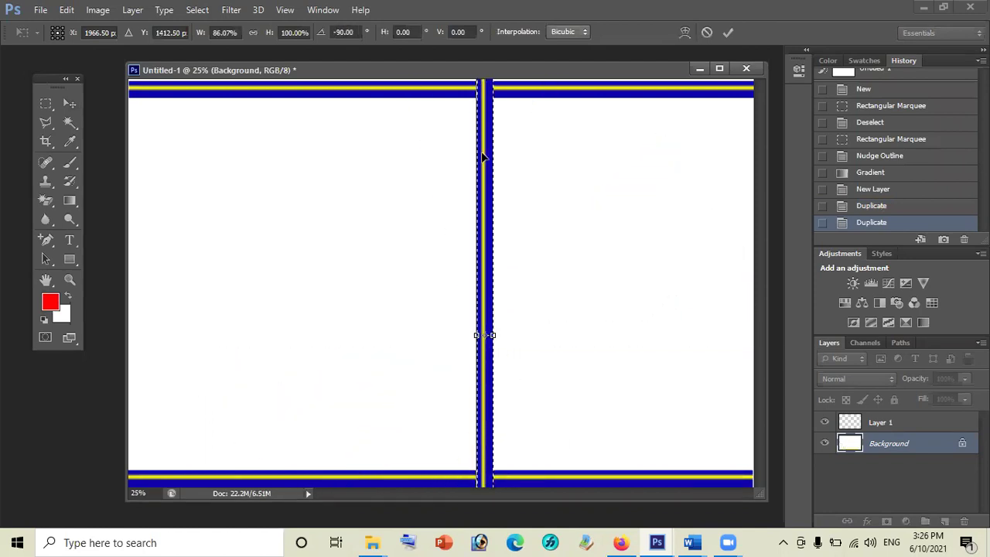
- Move the rotated vertical strip to the left edge and shorten it
left_click_drag(487, 160, 121, 187)
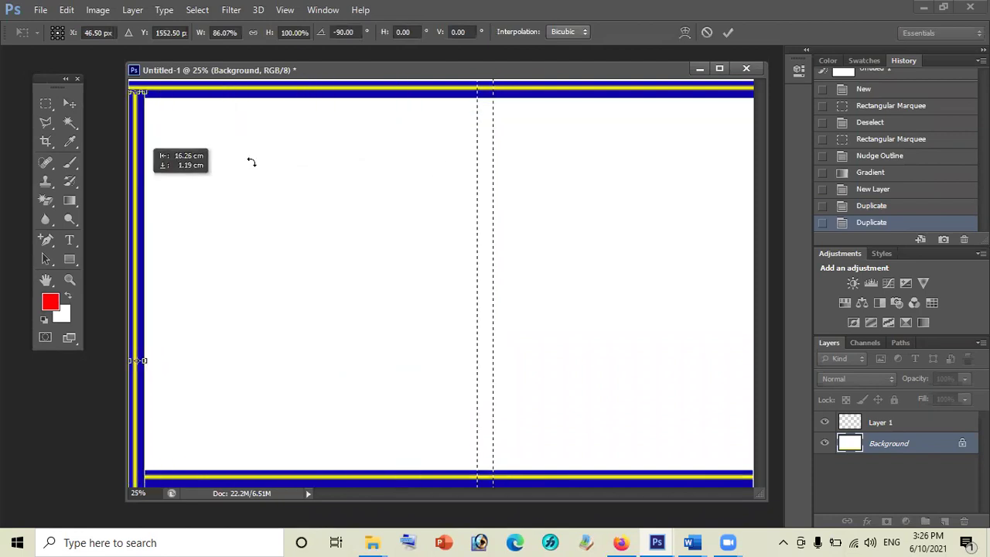
left_click_drag(188, 167, 138, 97)
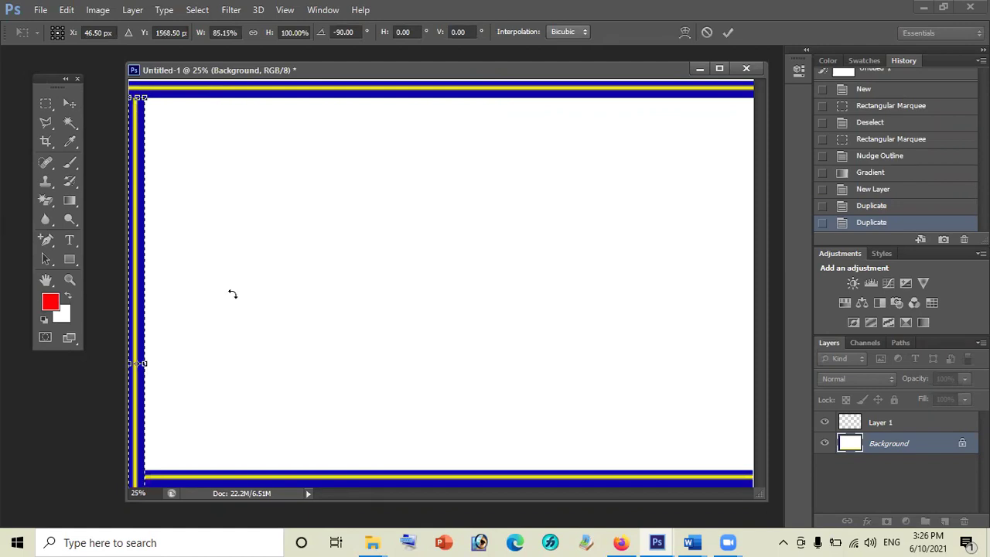
key("shift+Up")
key("shift+Up")
key("Up")
key("Up")
key("Up")
left_click_drag(140, 121, 136, 153)
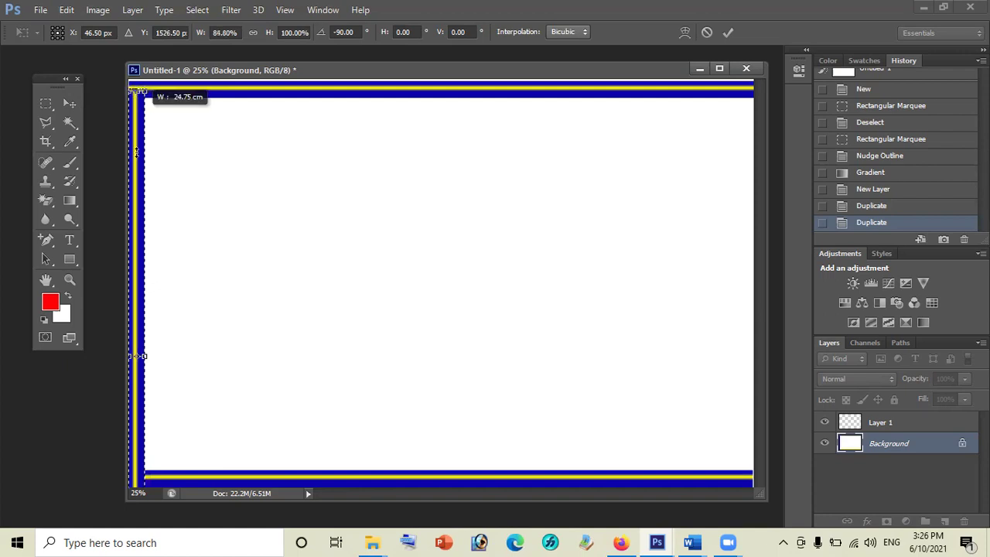
mouse_move(137, 93)
left_mouse_down()
mouse_move(144, 115)
mouse_move(149, 82)
mouse_move(148, 276)
left_mouse_up()
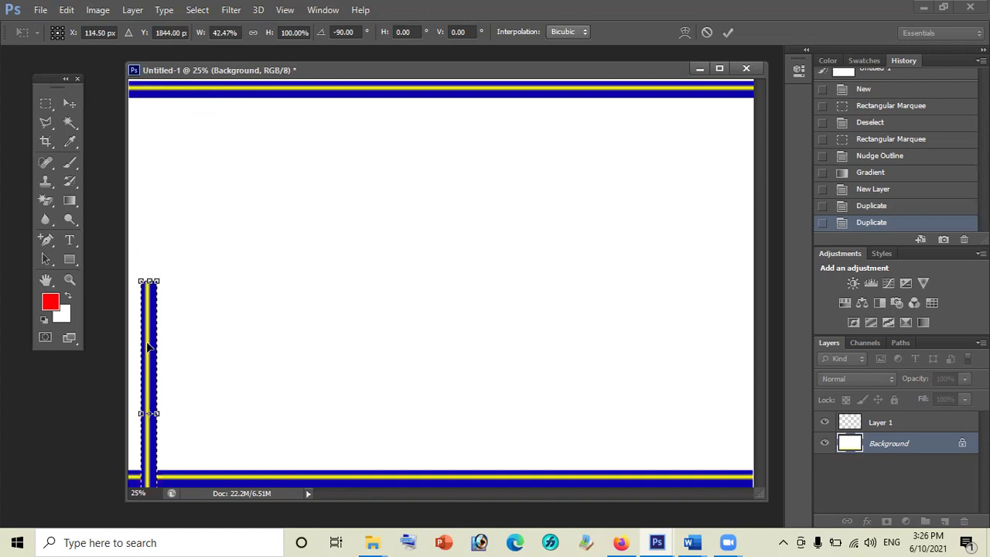
- Stretch the left strip from the top-left corner to the page bottom, then copy it to the right edge
left_click_drag(150, 338, 138, 159)
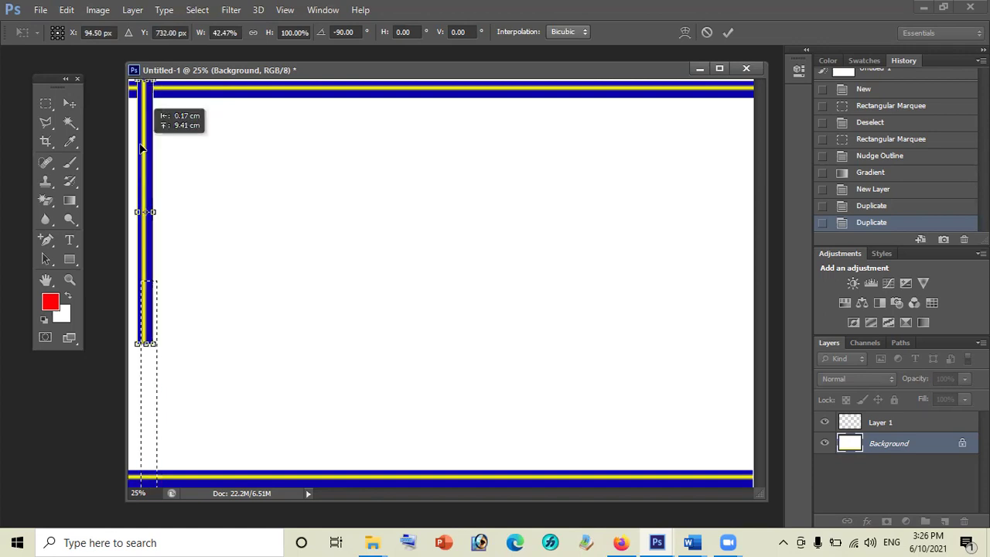
key("shift+Up")
key("shift+Up")
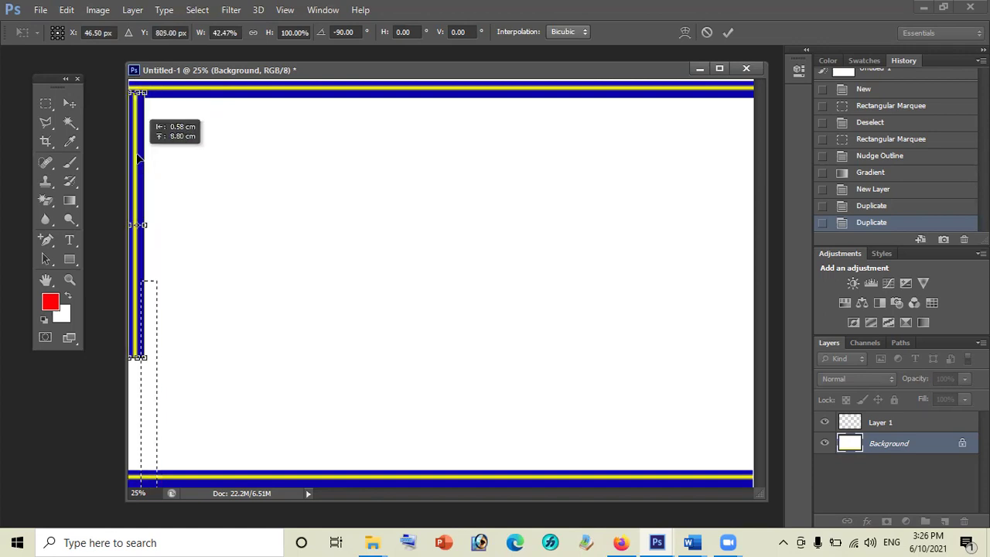
key("Up")
key("Up")
key("Up")
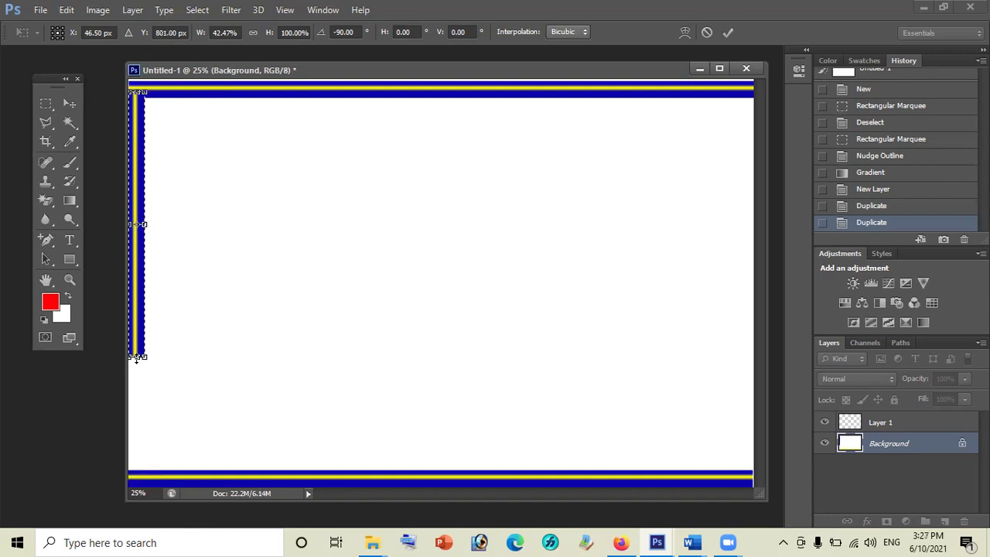
mouse_move(129, 480)
left_mouse_down()
mouse_move(129, 465)
mouse_move(129, 482)
left_mouse_up()
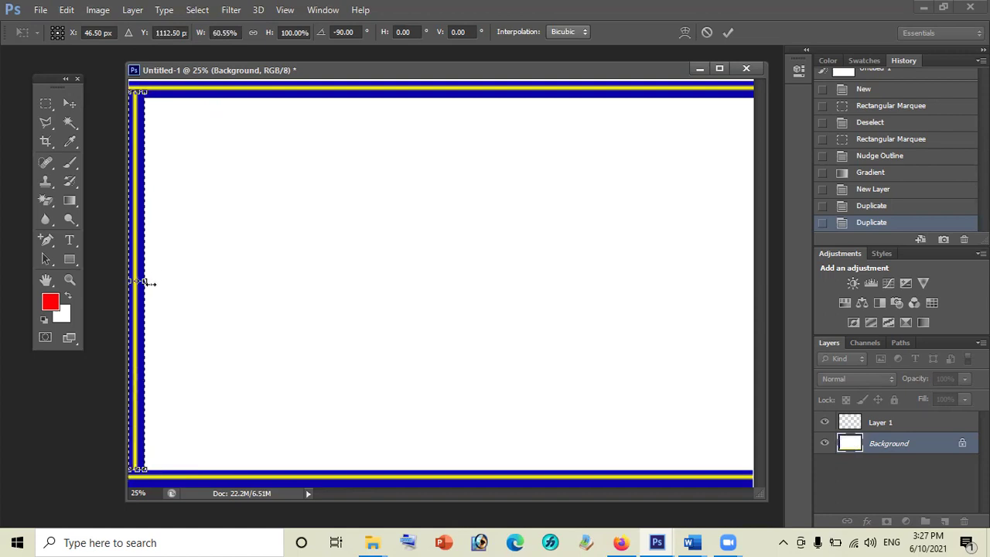
left_click_drag(147, 284, 150, 282)
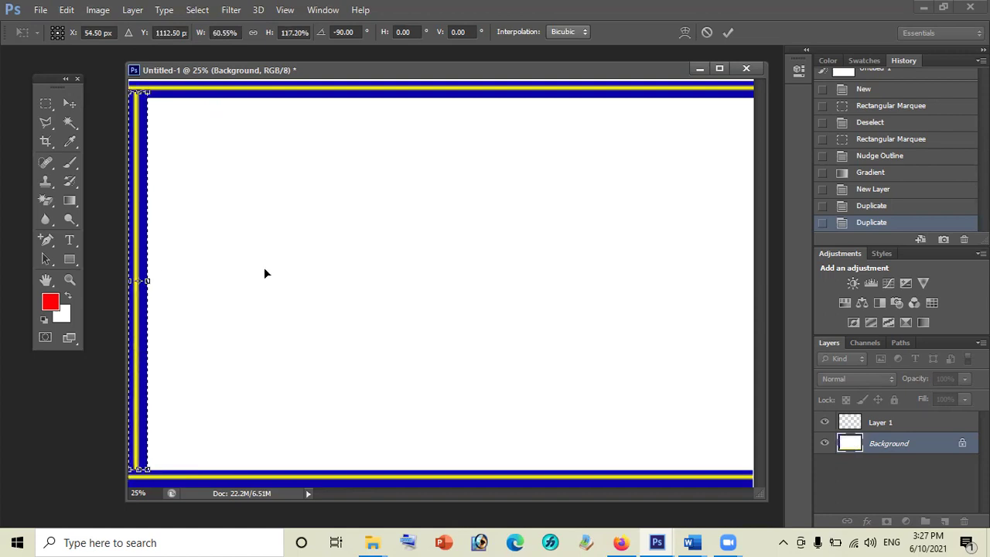
key("Return")
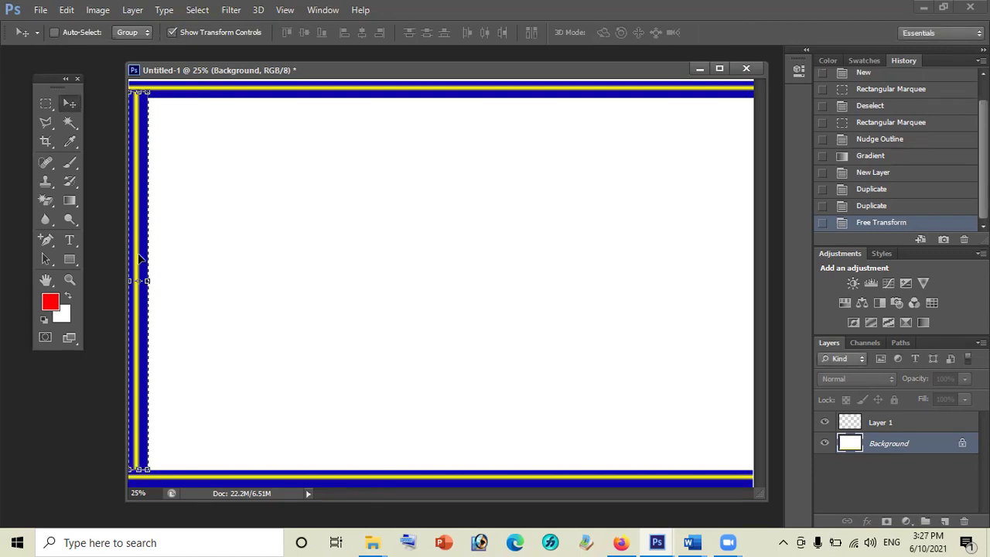
left_click_drag(140, 258, 140, 258)
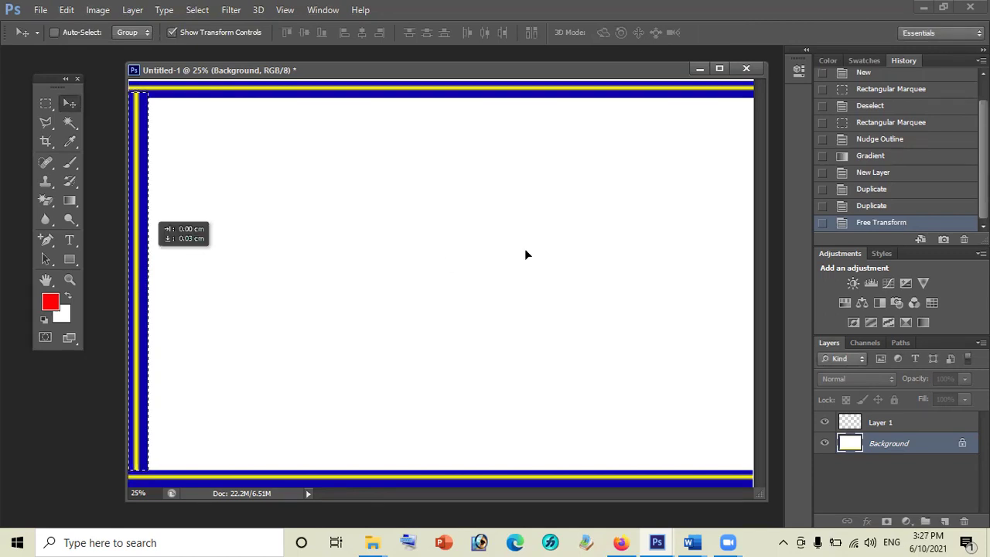
left_click_drag(604, 264, 741, 271)
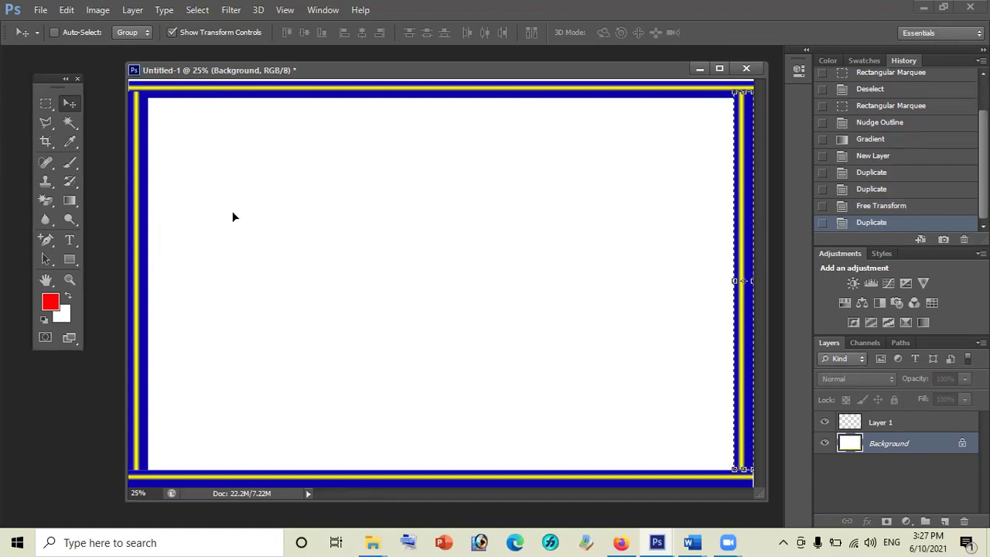
key("ctrl+d")
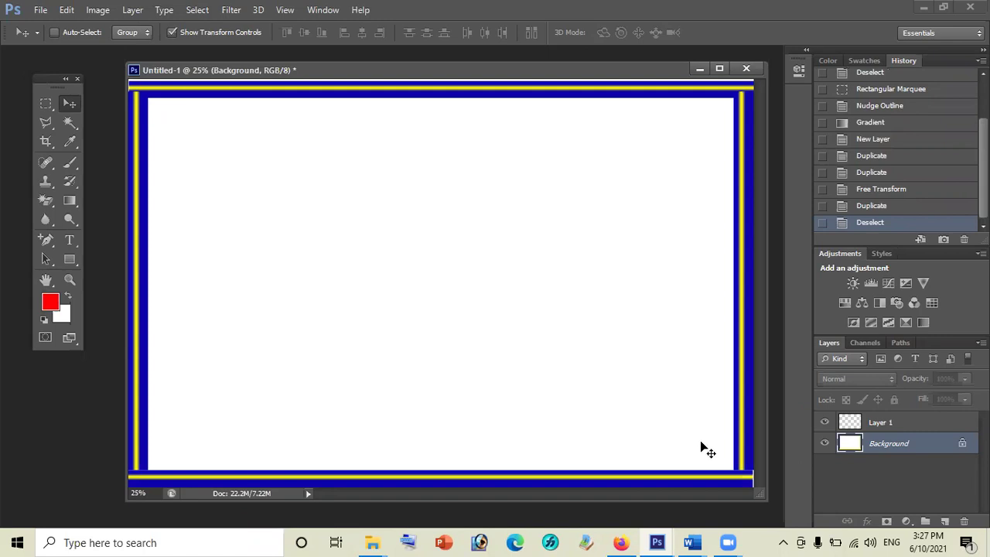
left_click(874, 422)
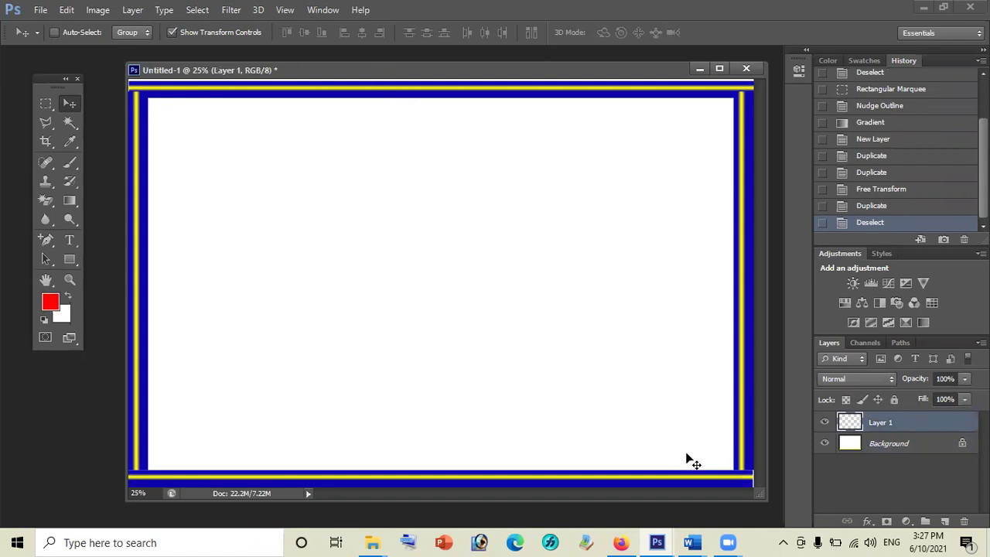
left_click_drag(694, 462, 604, 368)
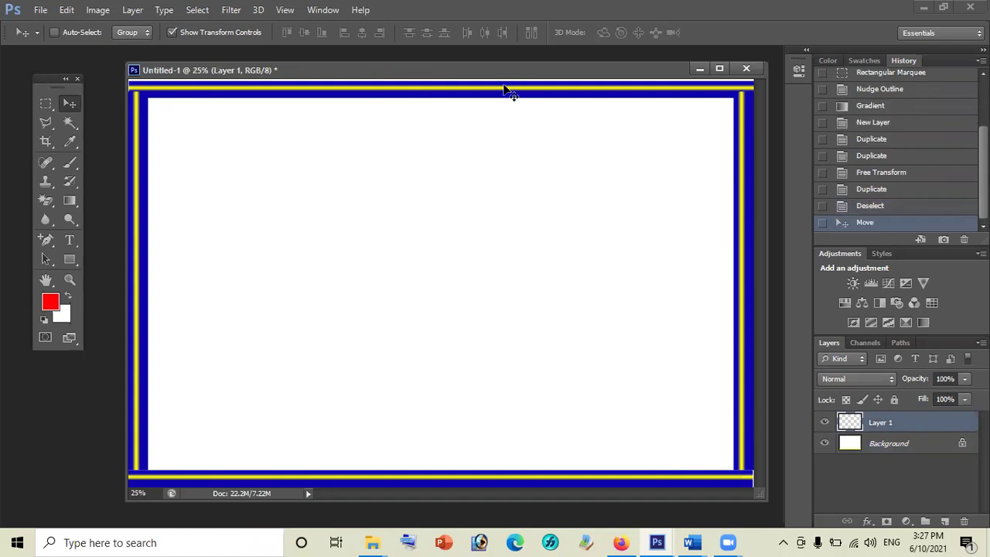
left_click_drag(511, 91, 476, 164)
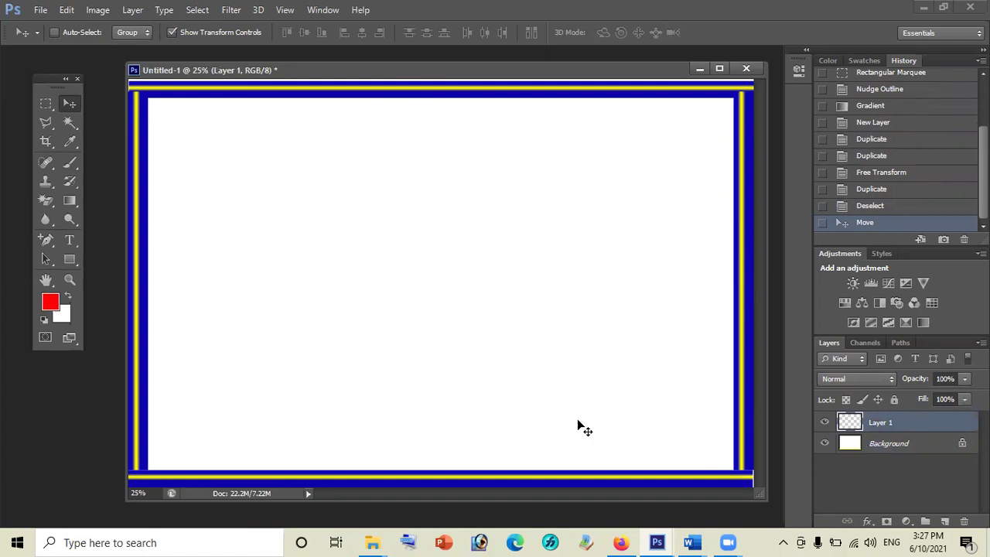
left_click(910, 444)
left_click_drag(366, 456, 281, 384)
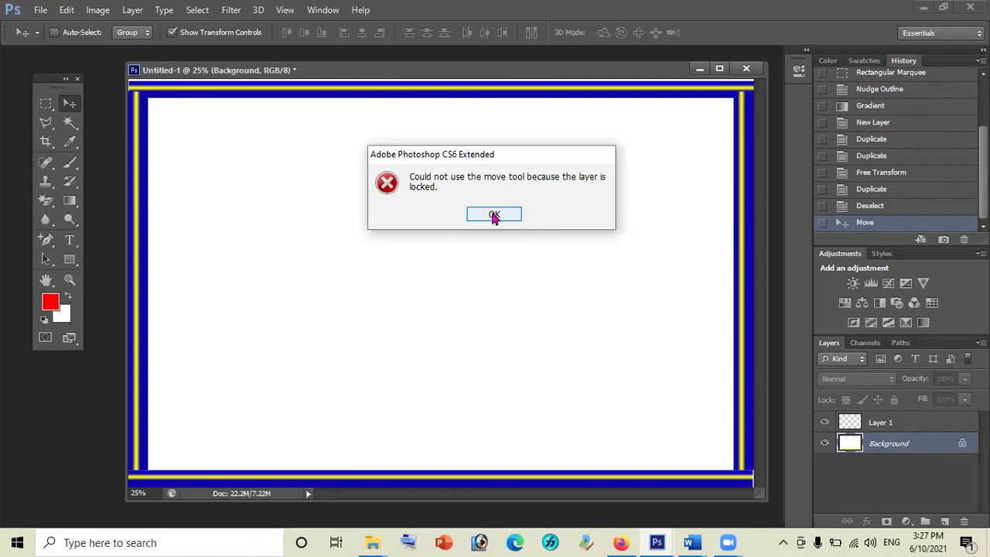
left_click(495, 216)
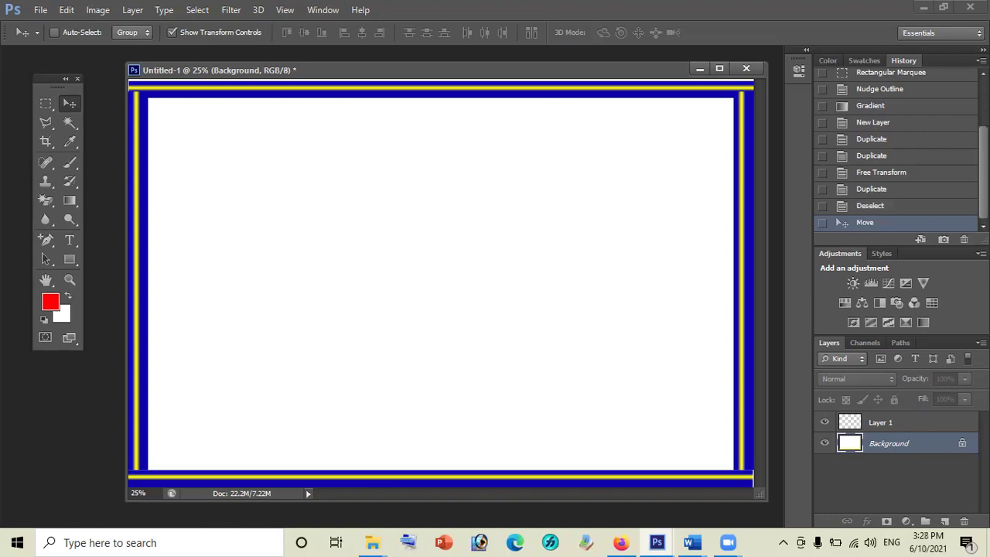
scroll(890, 155, "up", 3)
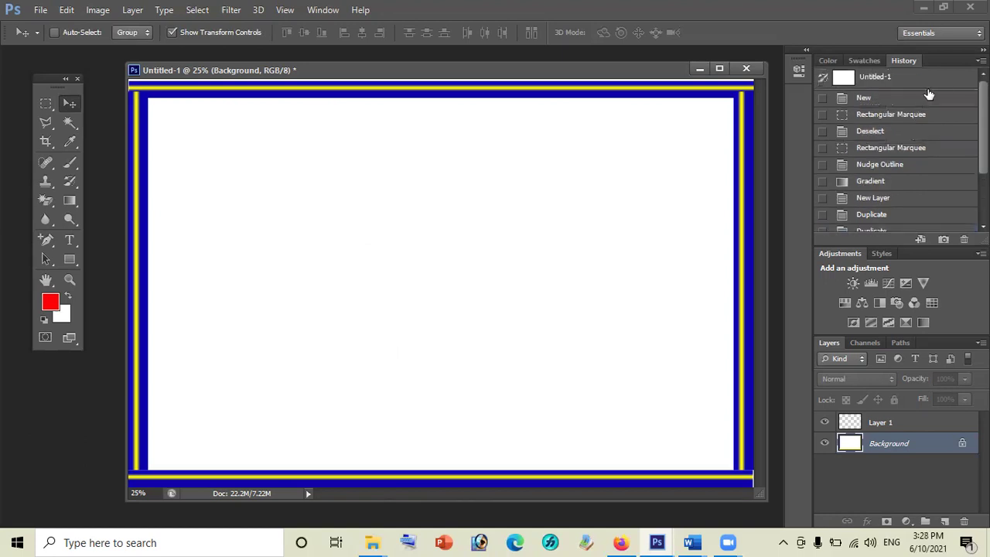
- Revert the document, add a new layer and select a thin strip along the top edge
left_click(890, 77)
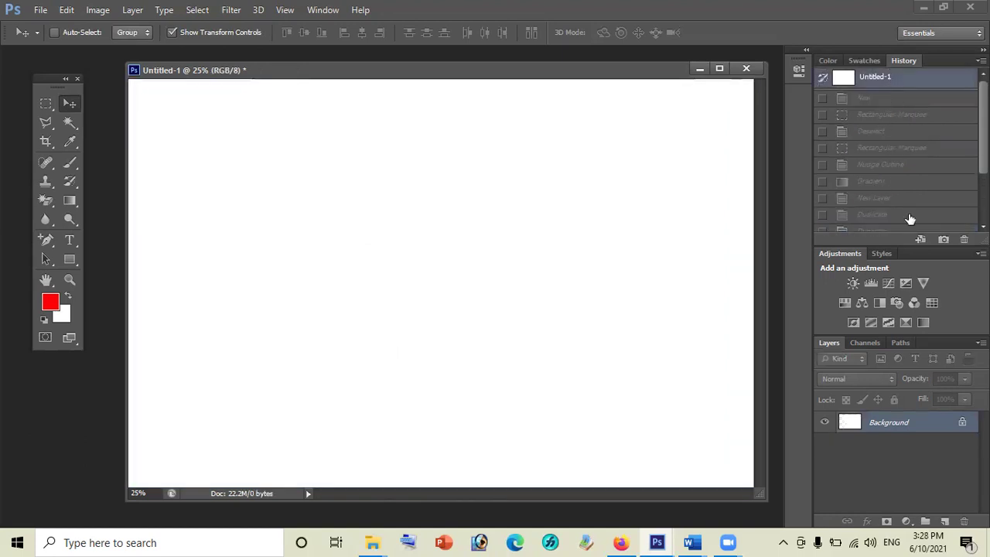
left_click(945, 521)
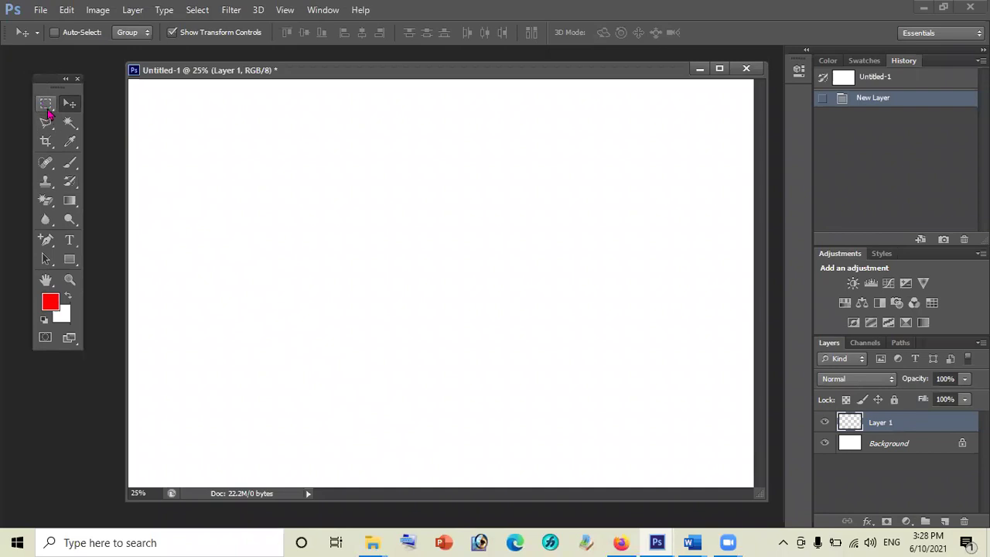
left_click(47, 105)
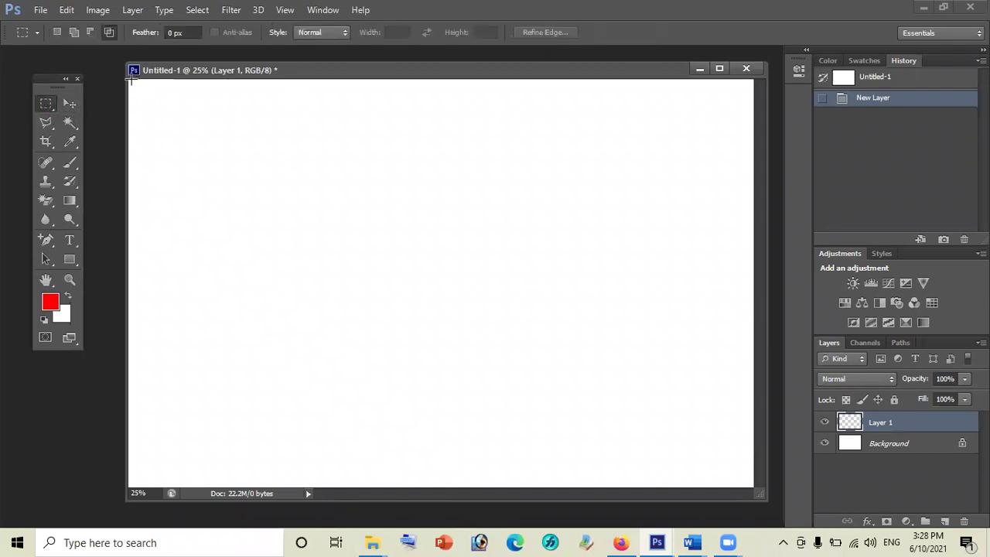
left_click_drag(130, 78, 756, 96)
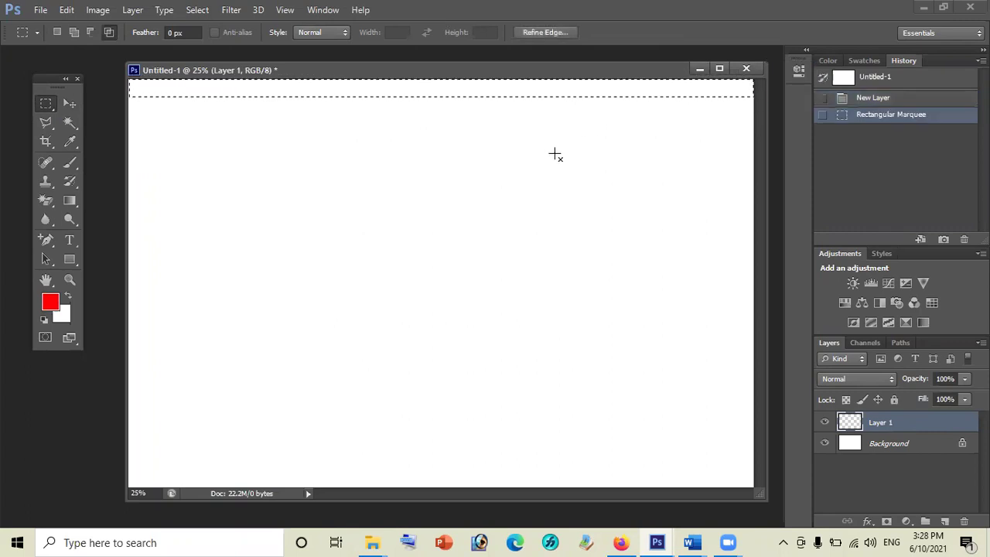
key("Down")
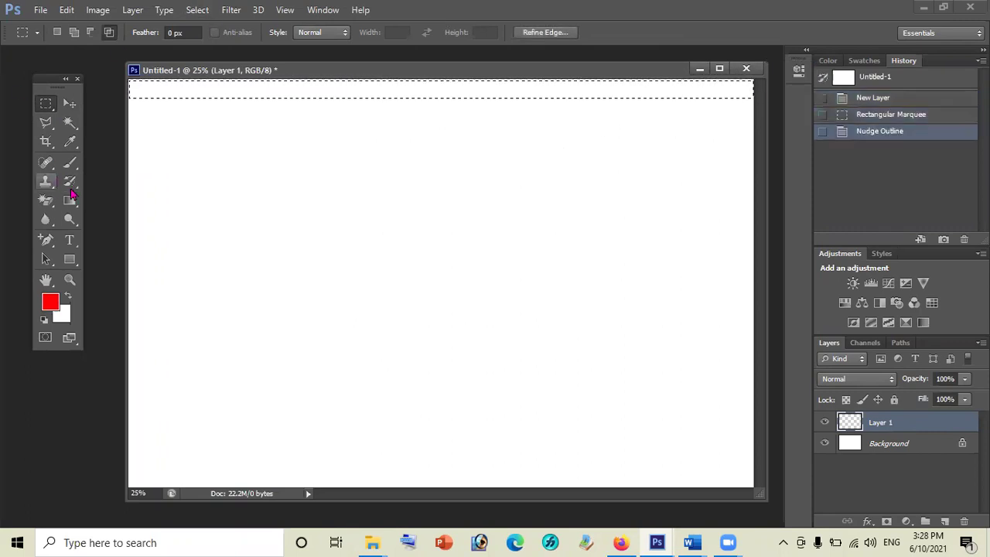
- Fill the top strip selection with the blue-yellow gradient
left_click(70, 201)
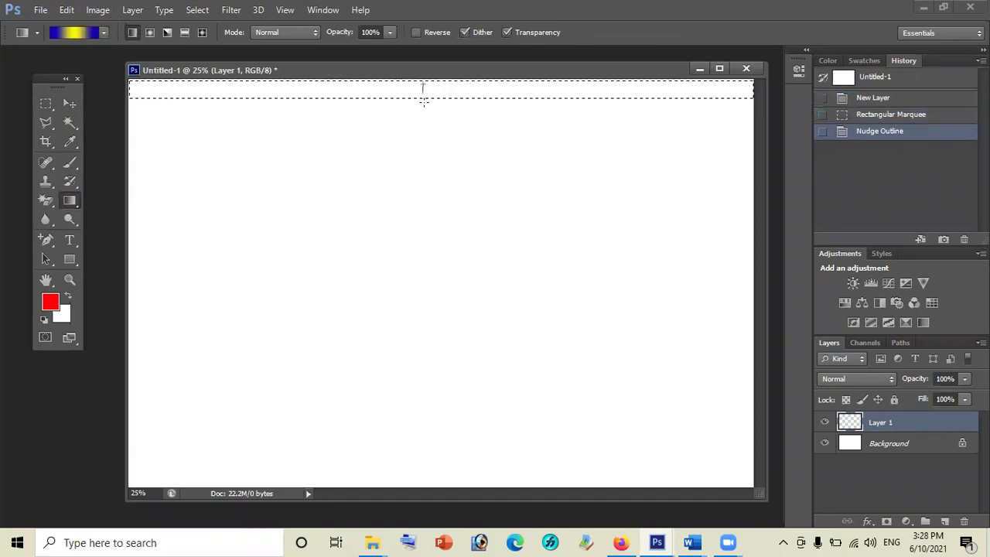
left_click_drag(424, 101, 424, 103)
key("ctrl+z")
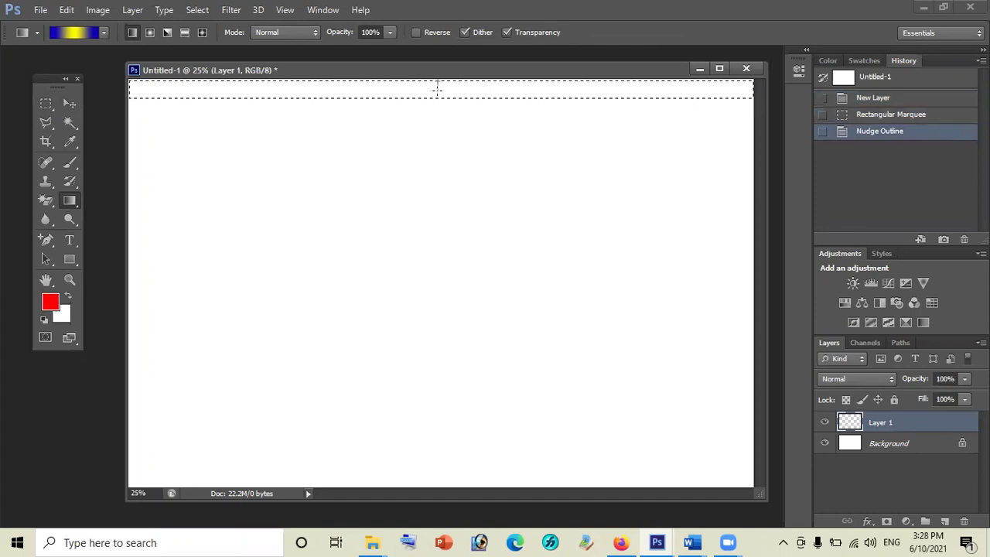
left_click_drag(437, 87, 437, 91)
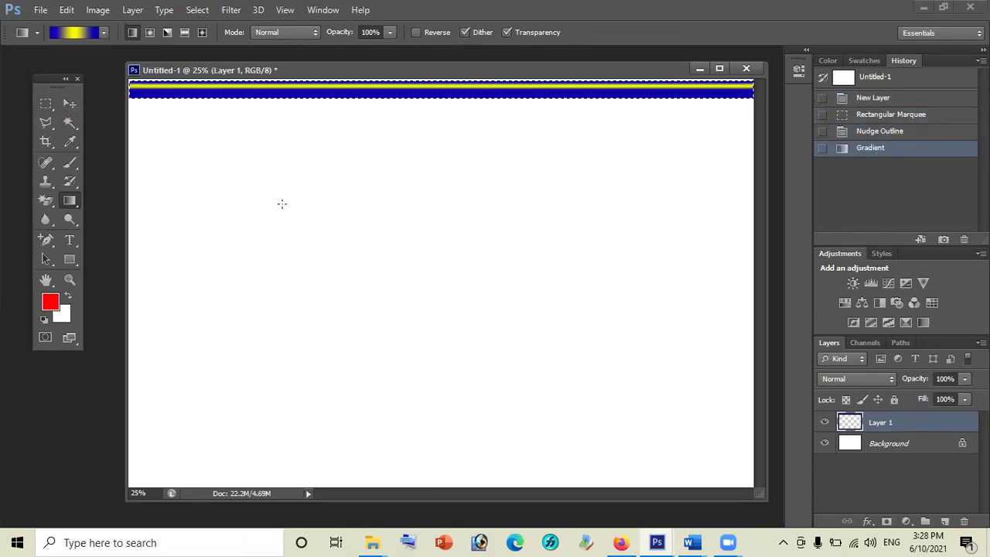
left_click(69, 104)
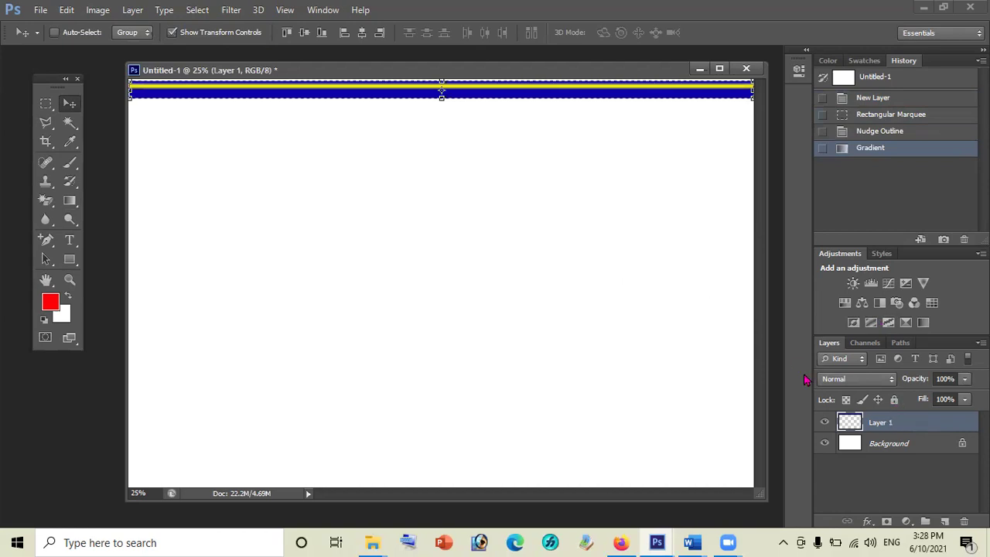
- Duplicate Layer 1 and move the copy down to align with the bottom edge
right_click(880, 427)
left_click(611, 118)
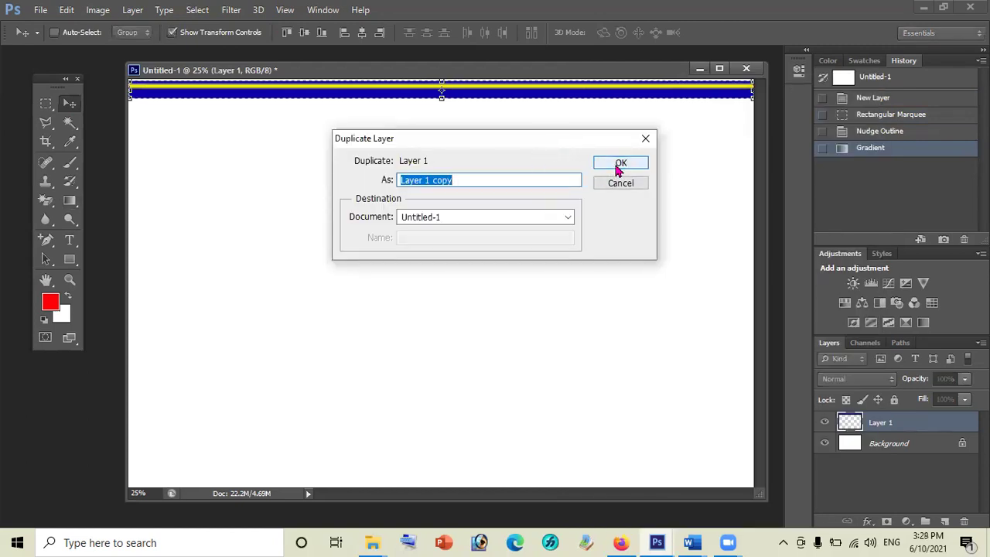
left_click(619, 164)
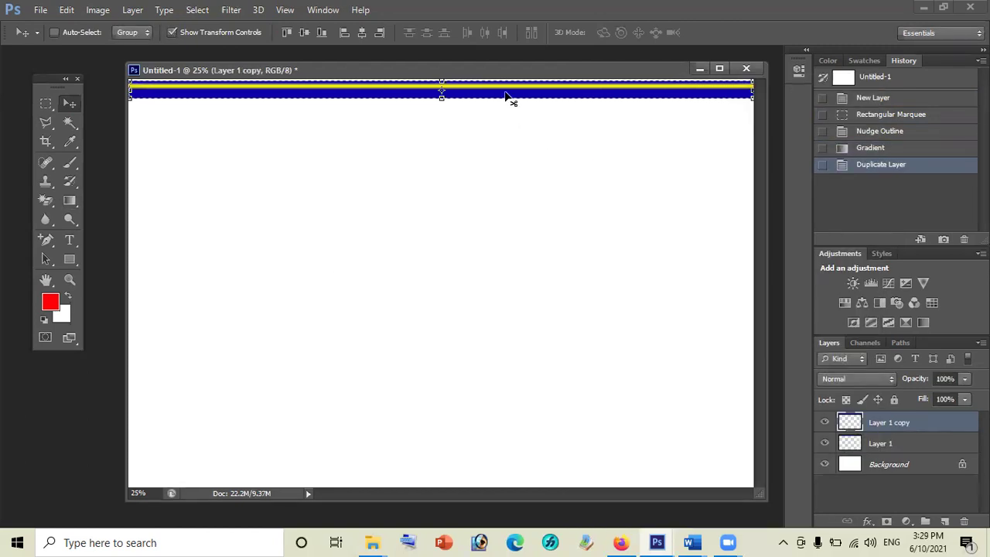
mouse_move(511, 99)
left_mouse_down()
mouse_move(499, 240)
mouse_move(539, 329)
mouse_move(548, 466)
left_mouse_up()
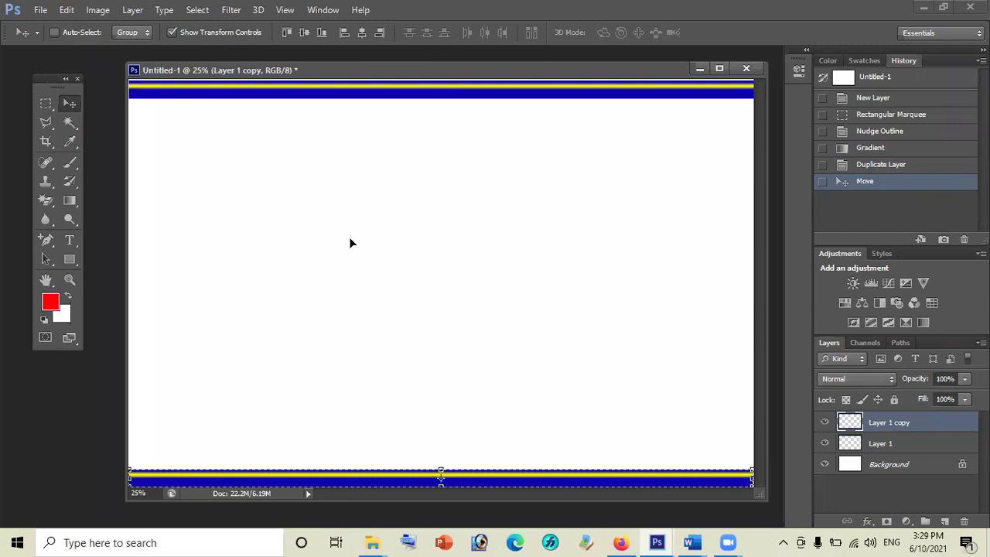
key("ctrl+d")
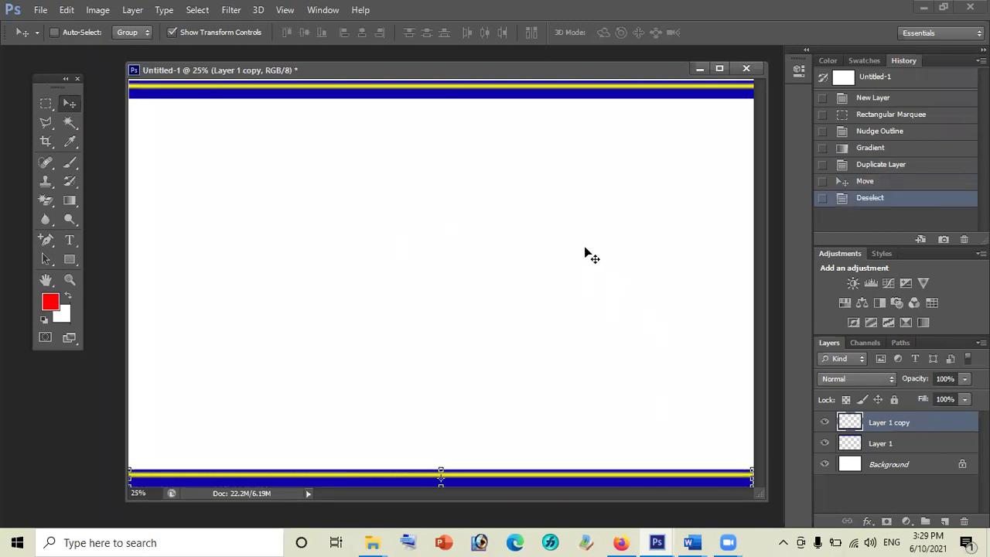
left_click_drag(559, 453, 552, 456)
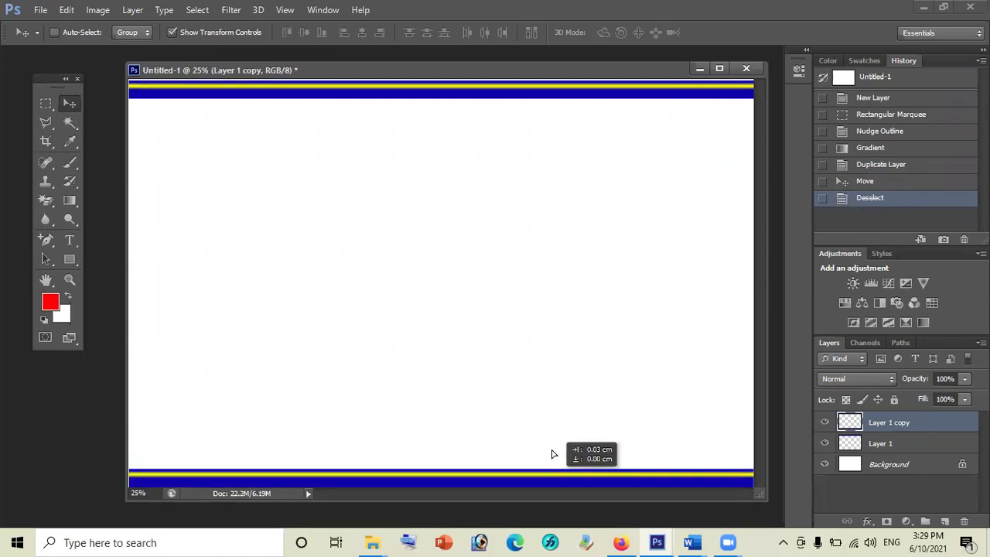
left_click(907, 452)
left_click(905, 467)
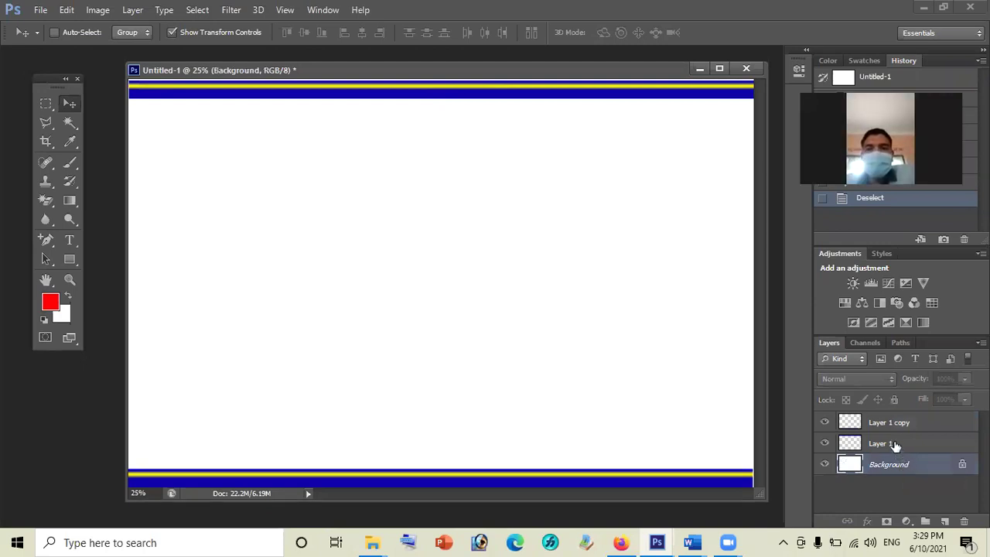
- Copy the top strip lower down and rotate the copy to stand vertically
left_click(895, 446)
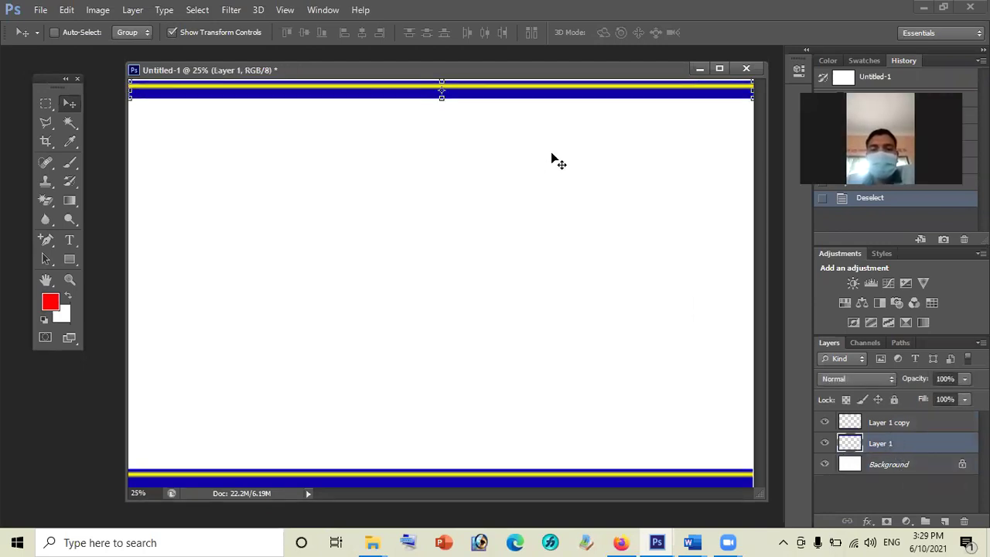
left_click_drag(353, 94, 349, 104)
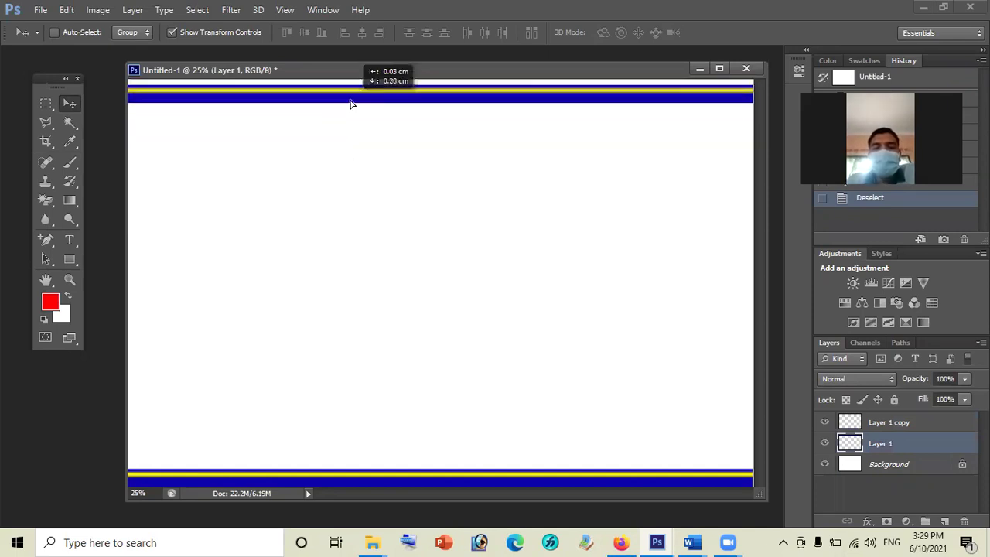
left_click_drag(350, 104, 348, 96)
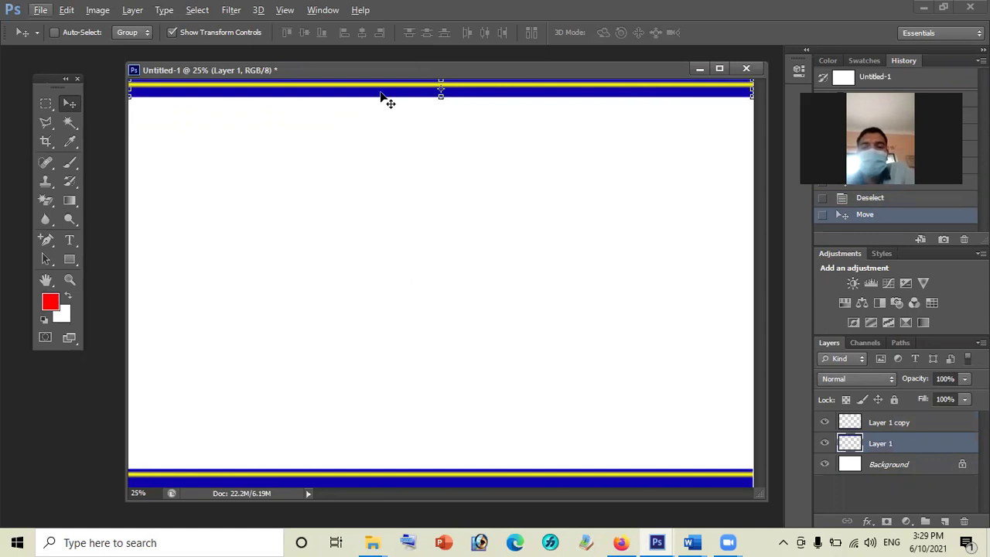
left_click_drag(383, 92, 398, 214)
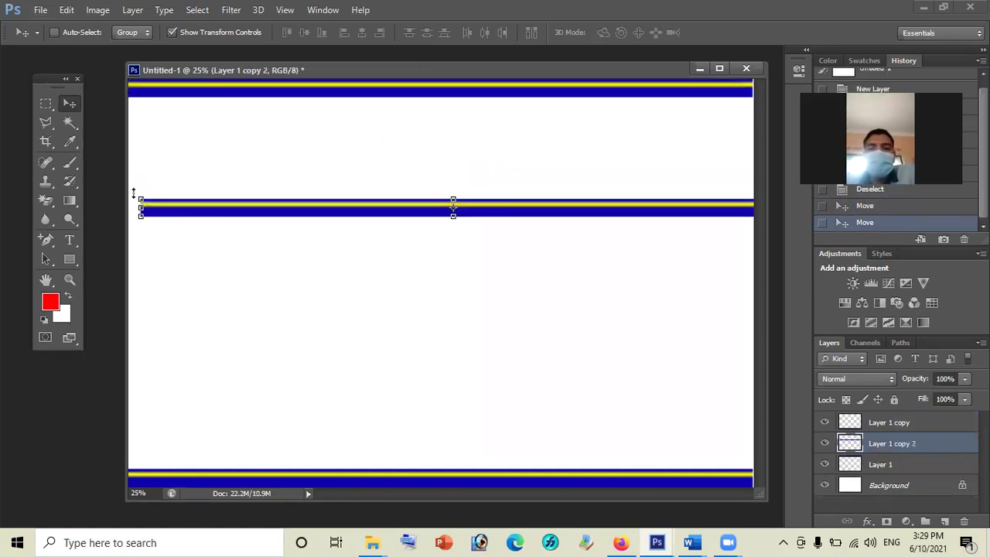
mouse_move(143, 262)
left_mouse_down()
mouse_move(419, 415)
mouse_move(437, 404)
left_mouse_up()
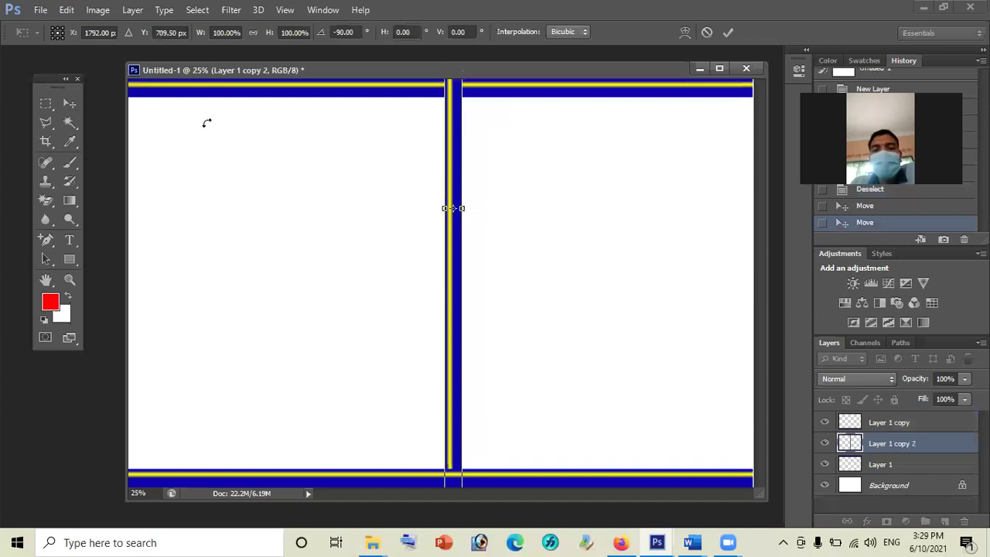
left_click(71, 104)
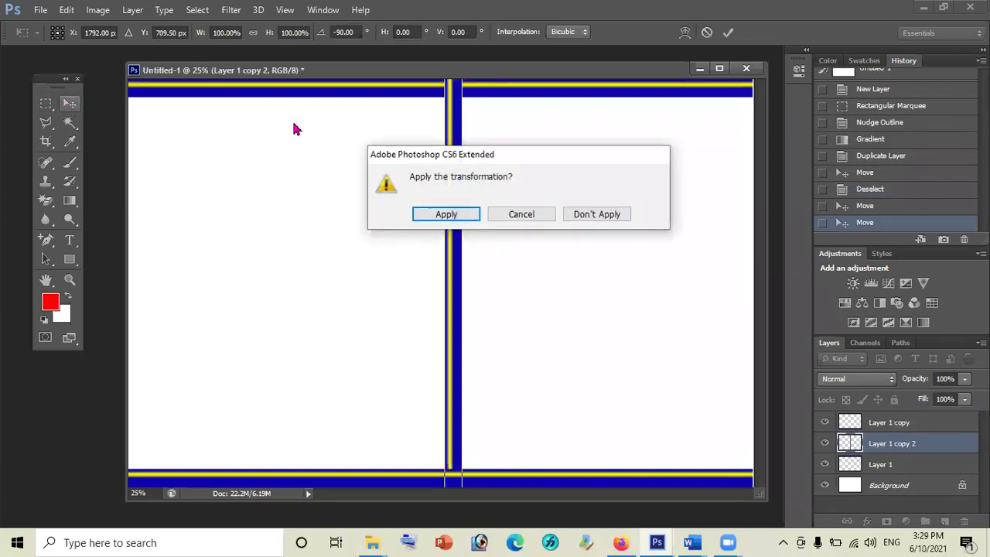
left_click(447, 215)
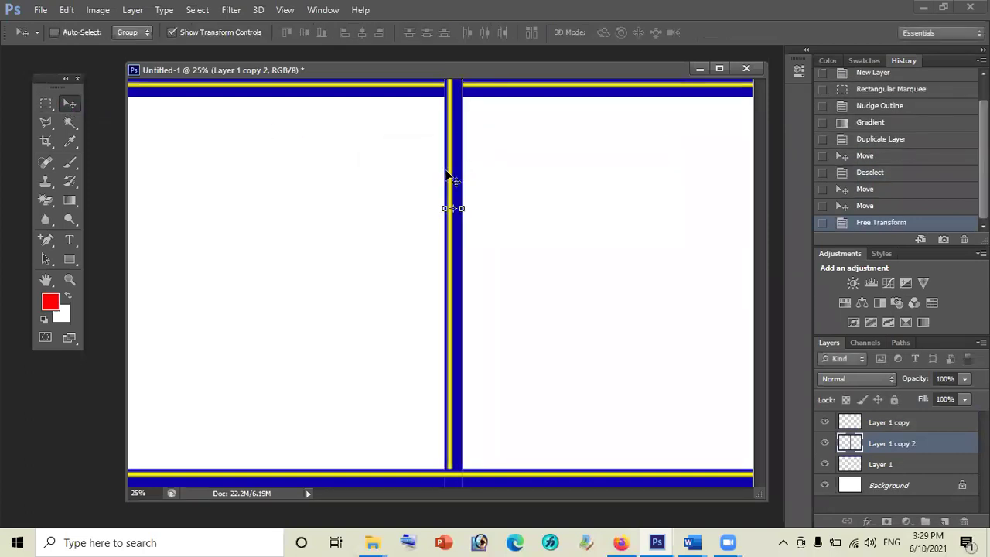
- Resize the vertical bar to run down the left edge from top-left corner to the bottom band
left_click_drag(453, 205, 450, 317)
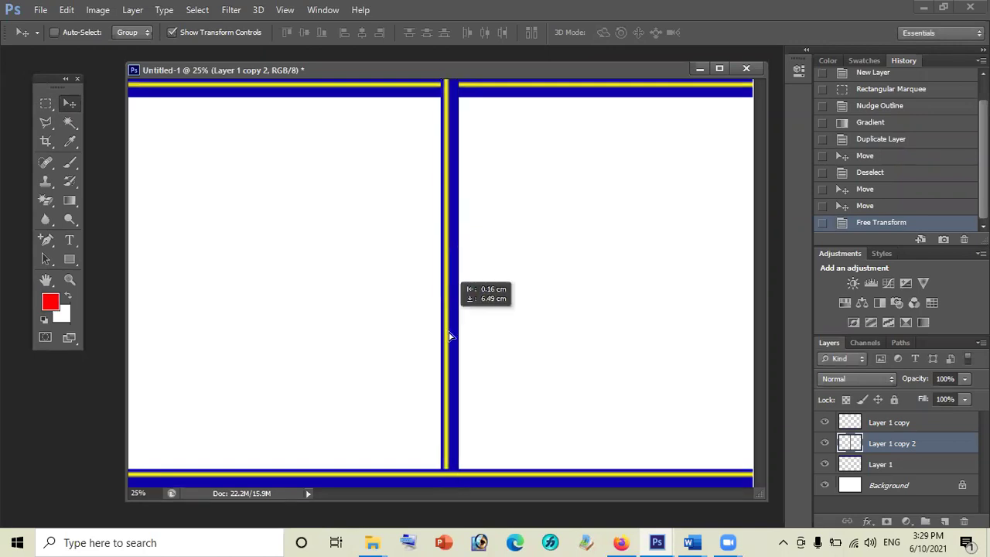
mouse_move(435, 210)
left_mouse_down()
mouse_move(433, 183)
mouse_move(431, 440)
mouse_move(351, 100)
mouse_move(338, 310)
left_mouse_up()
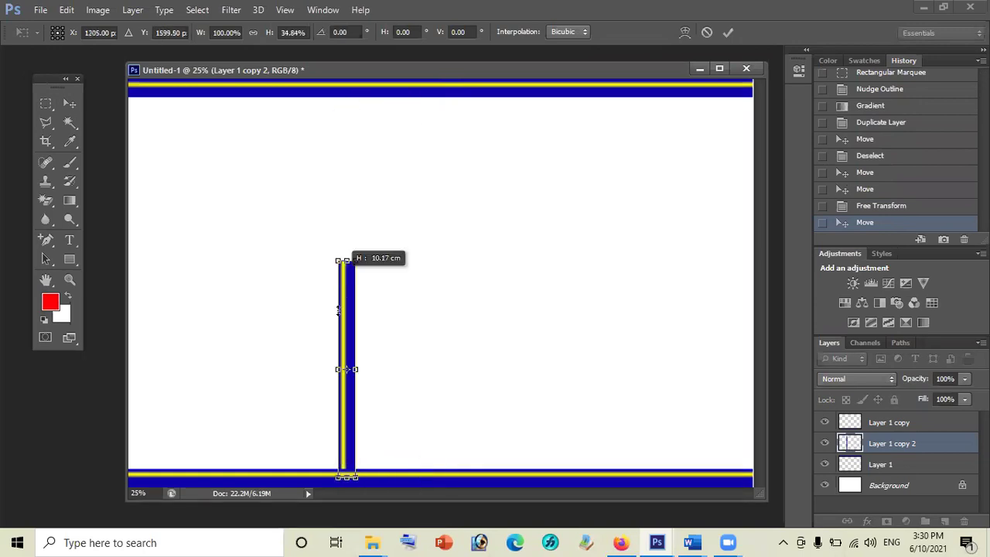
left_click_drag(351, 350, 346, 308)
left_click_drag(170, 125, 145, 128)
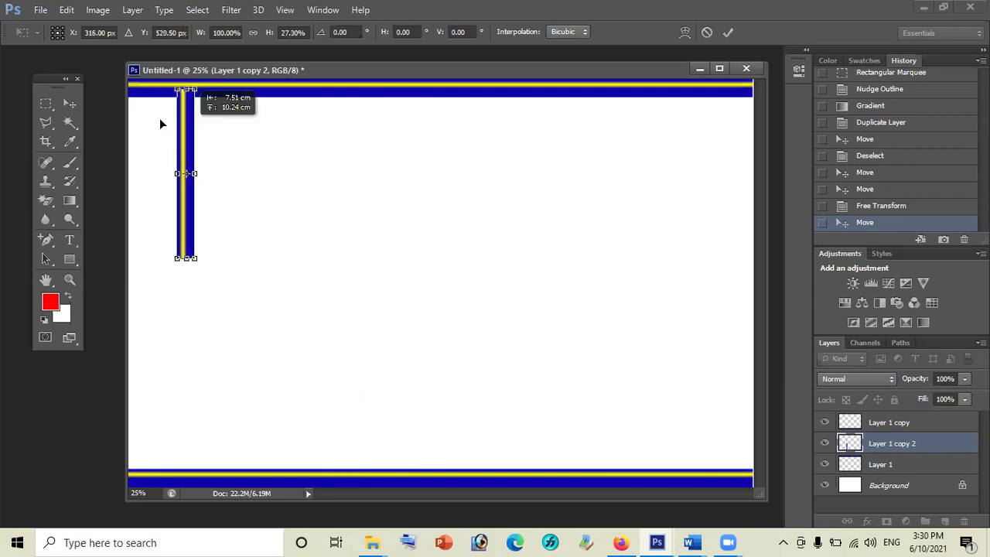
mouse_move(174, 264)
left_mouse_down()
mouse_move(148, 266)
mouse_move(129, 469)
left_mouse_up()
left_click_drag(137, 263, 132, 469)
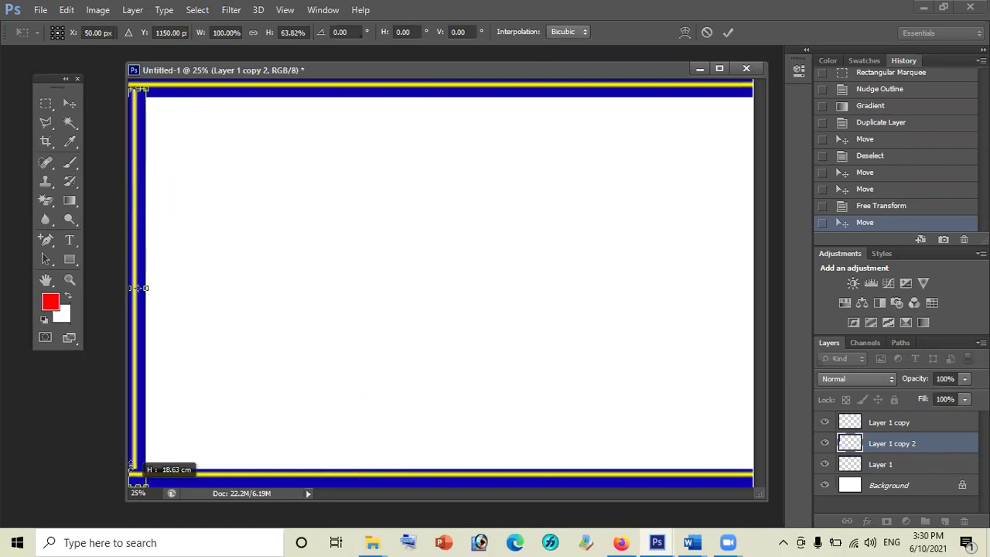
key("Return")
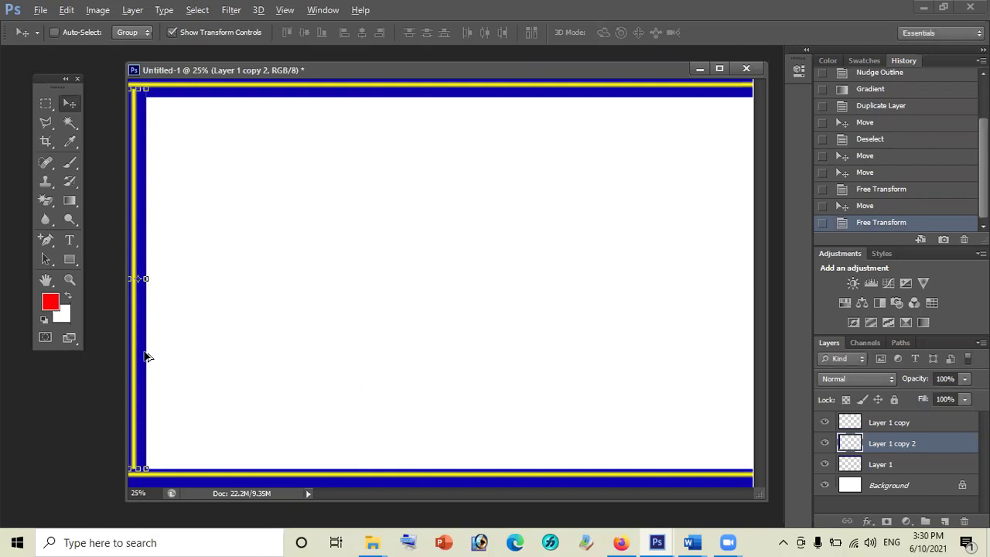
- Copy the vertical bar to the right edge
left_click_drag(442, 370, 455, 365)
mouse_move(668, 389)
left_mouse_down()
mouse_move(764, 404)
mouse_move(741, 401)
left_mouse_up()
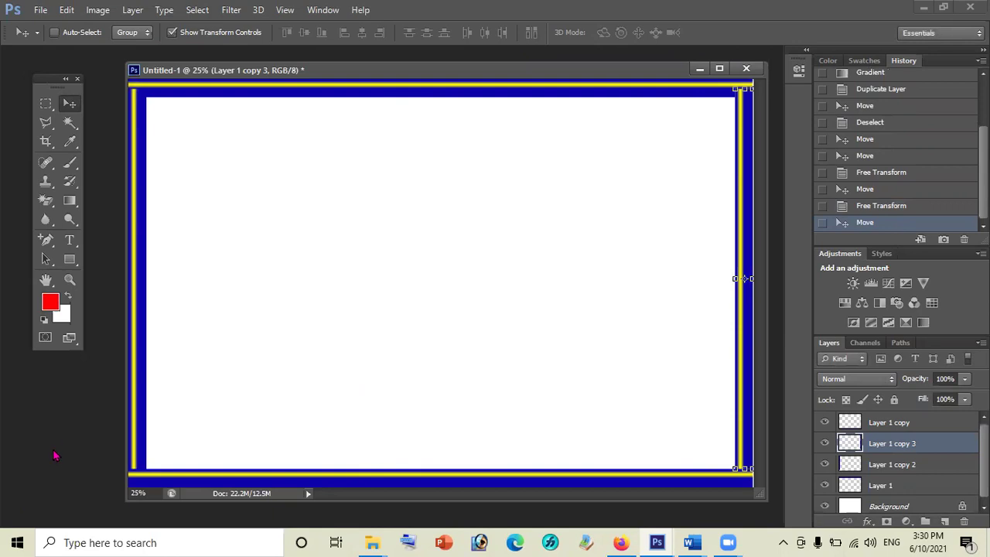
key("ctrl+o")
- Open bb1.png from the Certificate folder
left_click(271, 280)
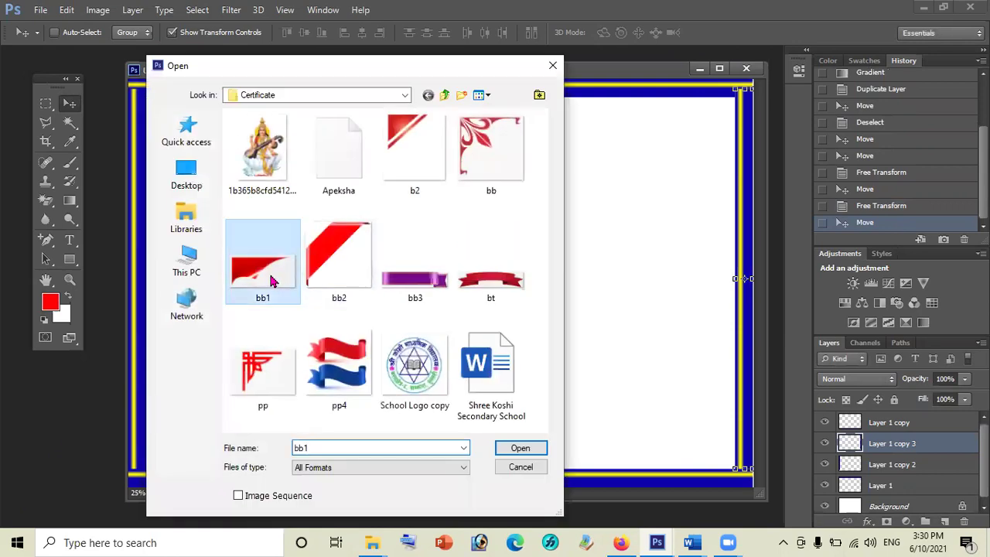
left_click(521, 449)
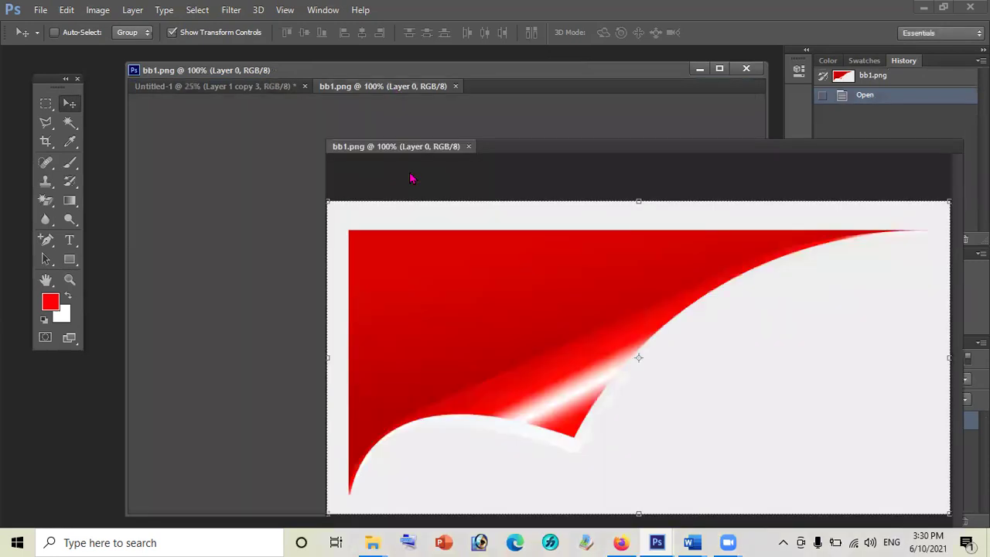
left_click_drag(393, 89, 412, 187)
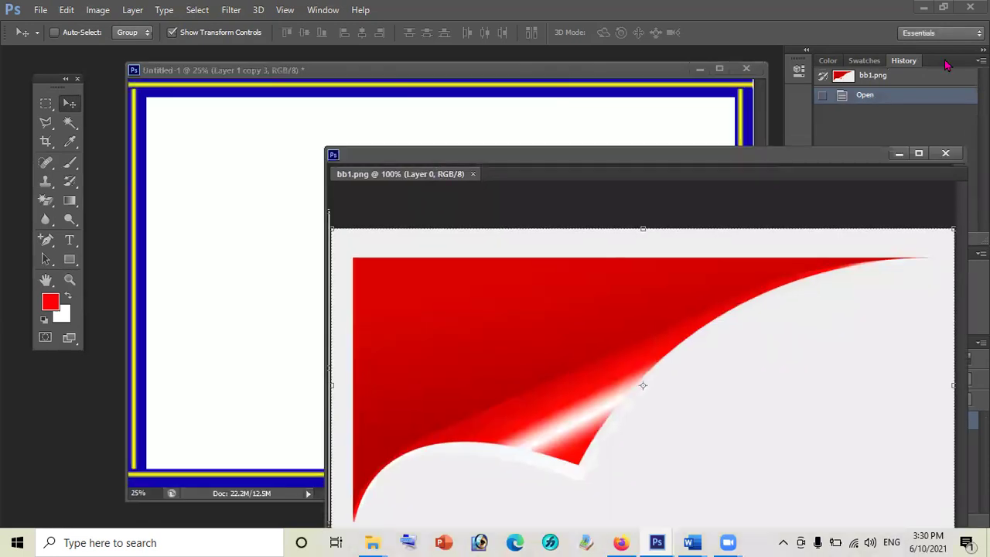
left_click(899, 153)
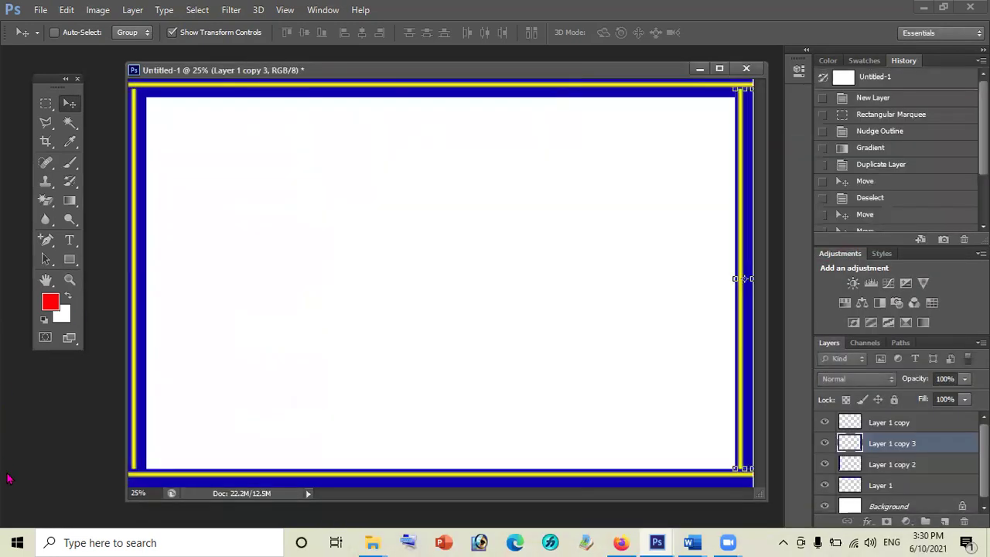
double_click(85, 425)
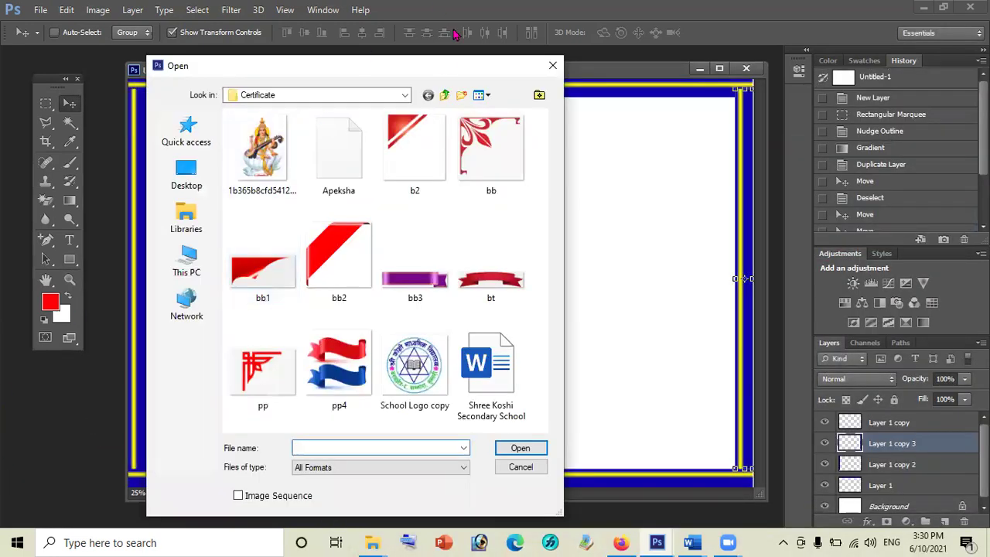
left_click(445, 96)
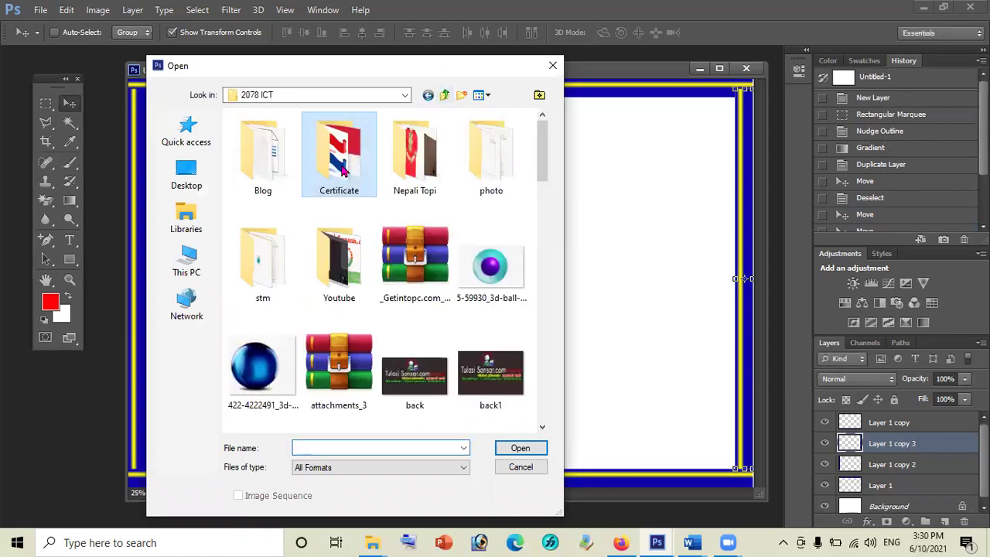
double_click(345, 170)
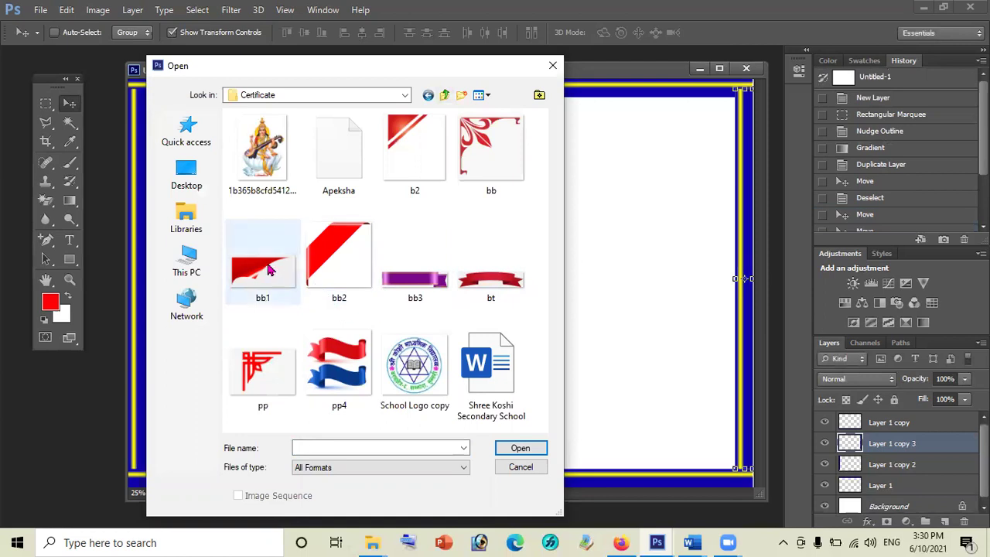
left_click(281, 273)
left_click(521, 450)
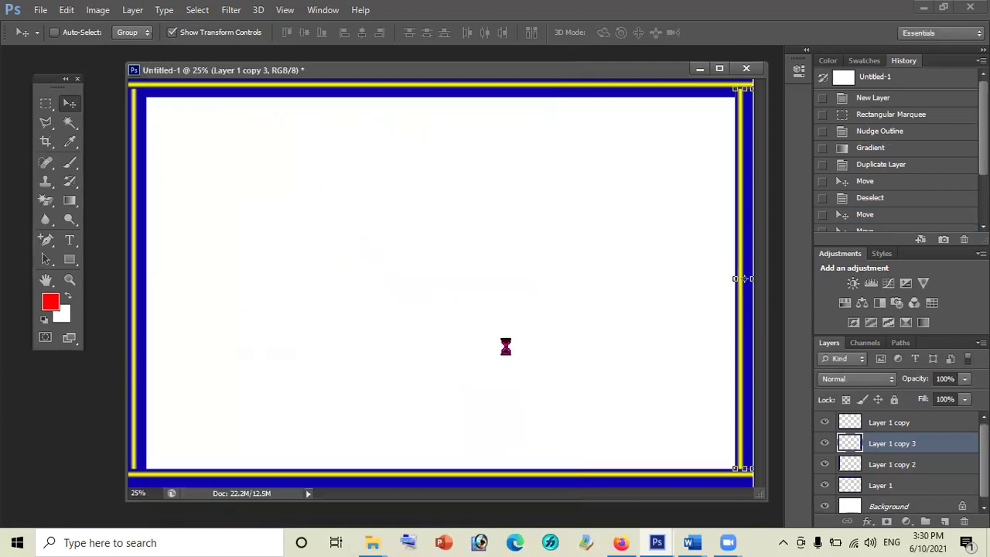
- Erase the white background around the curl with the Magic Eraser Tool
left_click(48, 204)
right_click(48, 203)
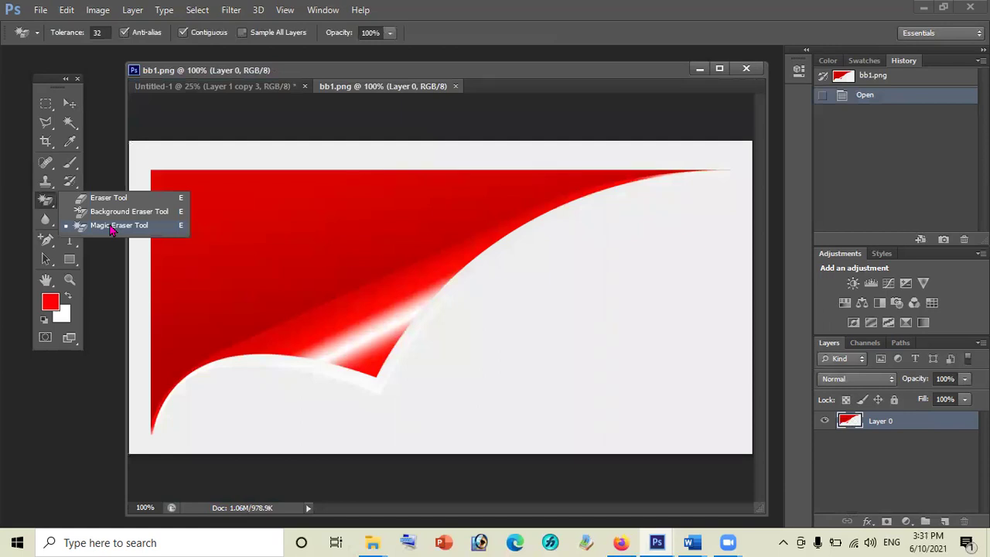
left_click(110, 227)
left_click(156, 157)
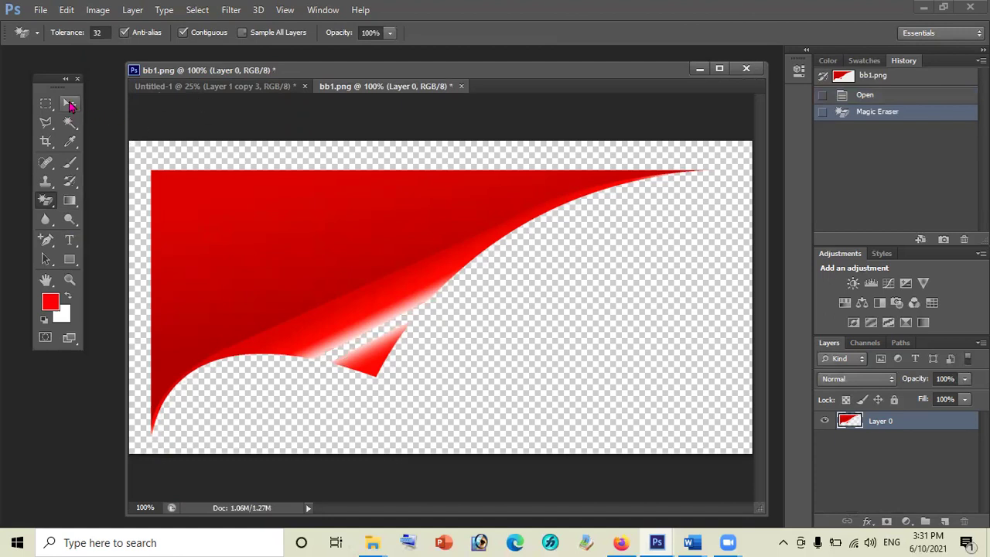
left_click(70, 103)
- Copy the red curl into the certificate's top-left corner and resize it narrower and taller
left_click_drag(364, 92, 576, 149)
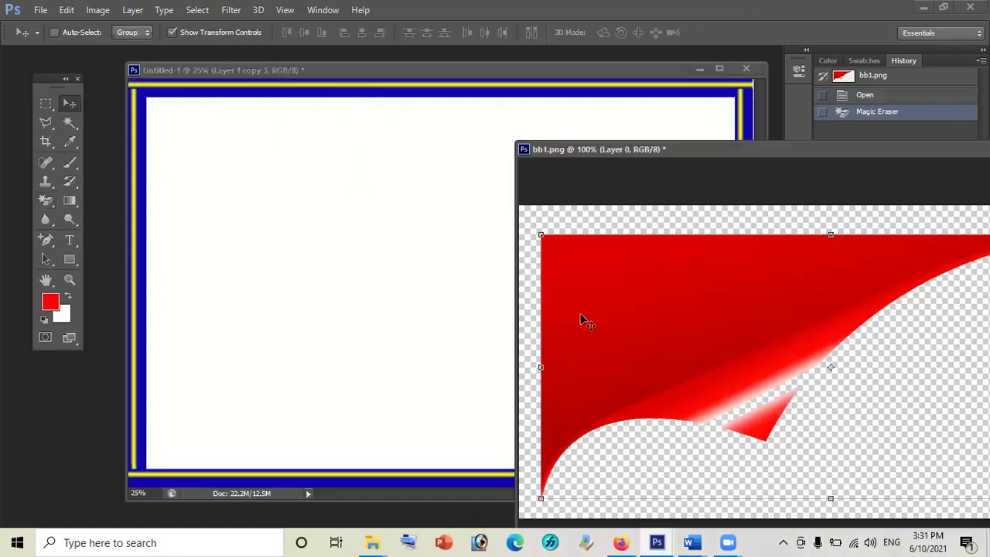
left_click_drag(586, 321, 381, 278)
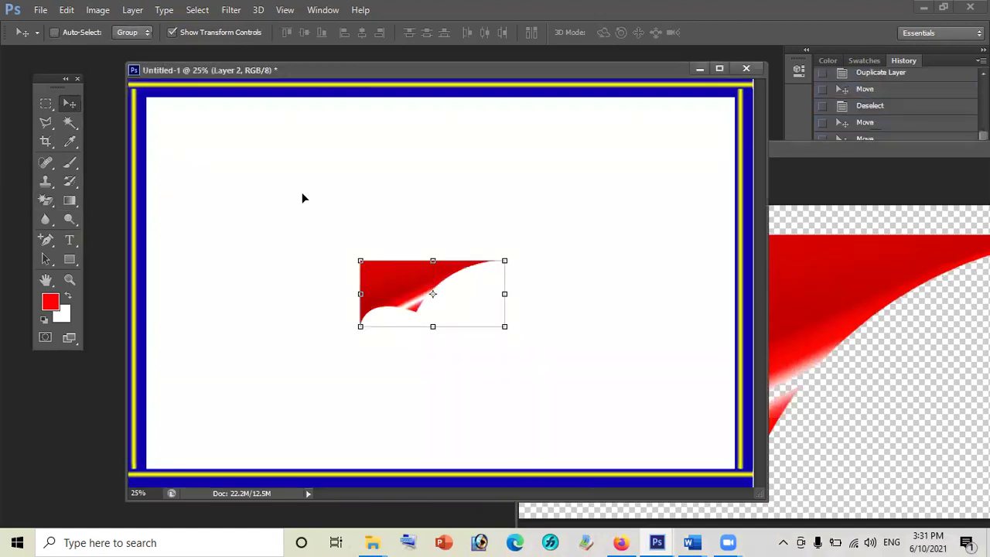
left_click_drag(303, 195, 173, 100)
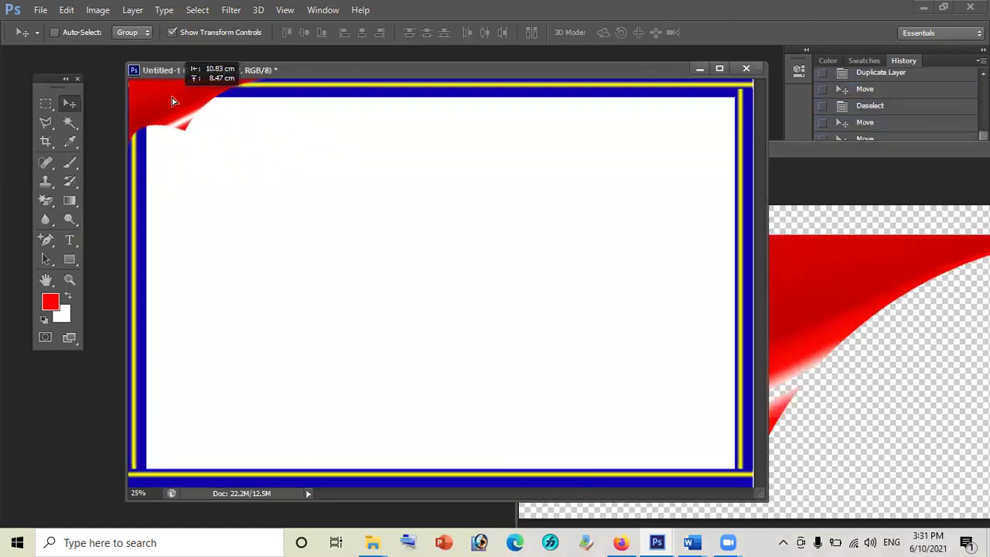
left_click_drag(173, 100, 172, 100)
key("ctrl+t")
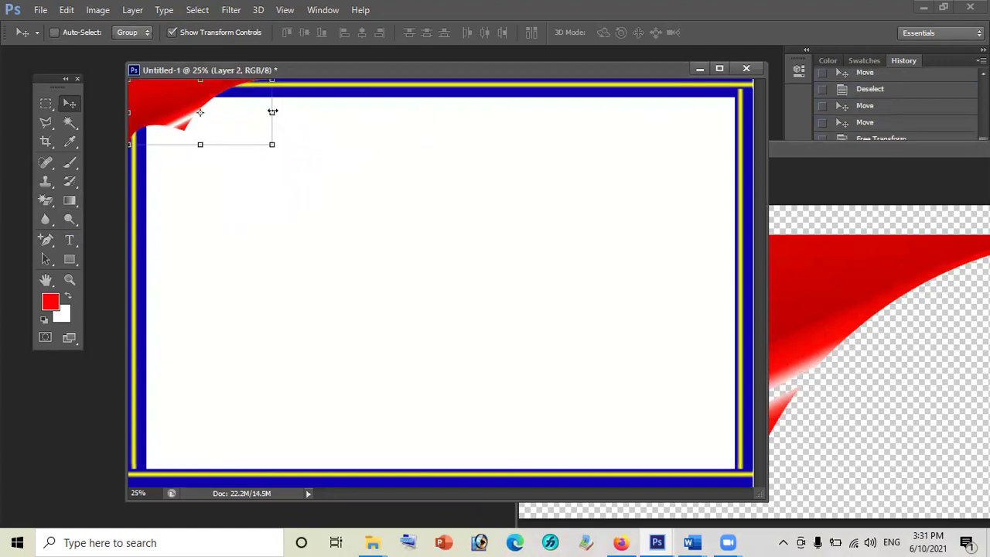
left_click_drag(274, 111, 247, 111)
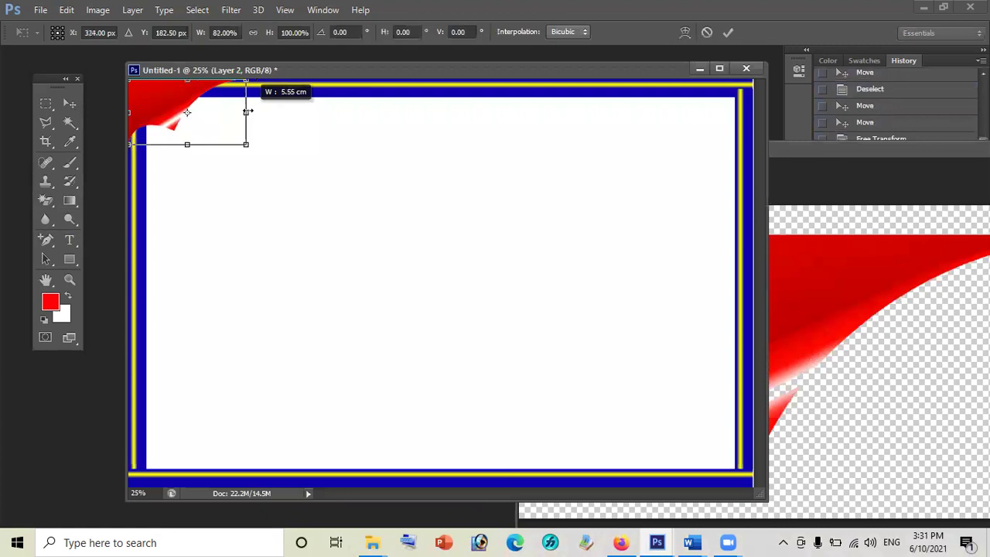
key("Return")
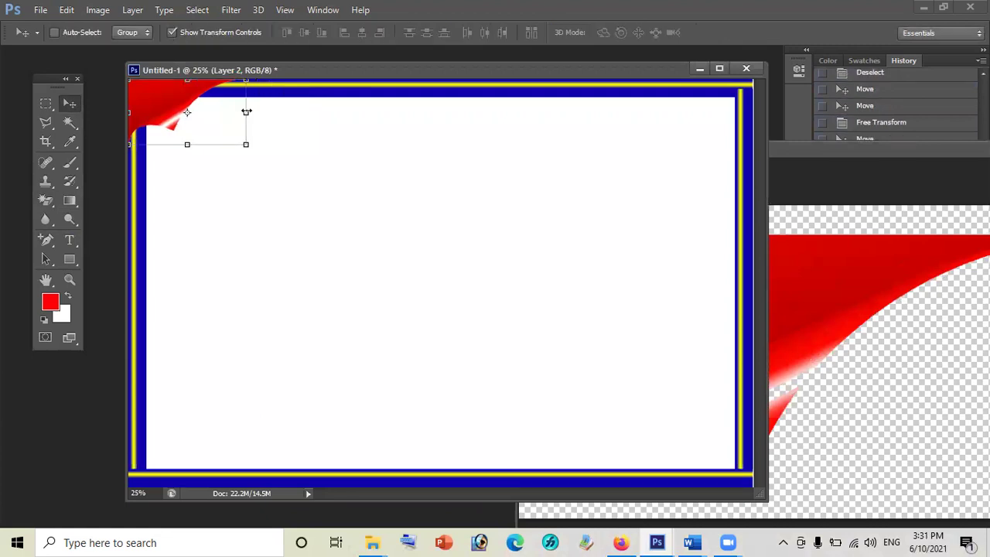
left_click_drag(246, 112, 236, 112)
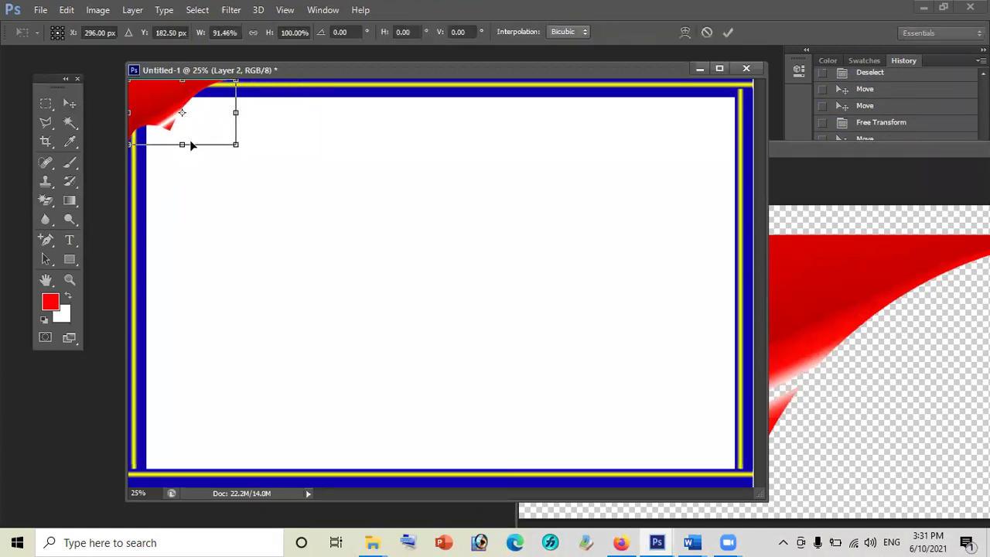
left_click_drag(181, 144, 188, 157)
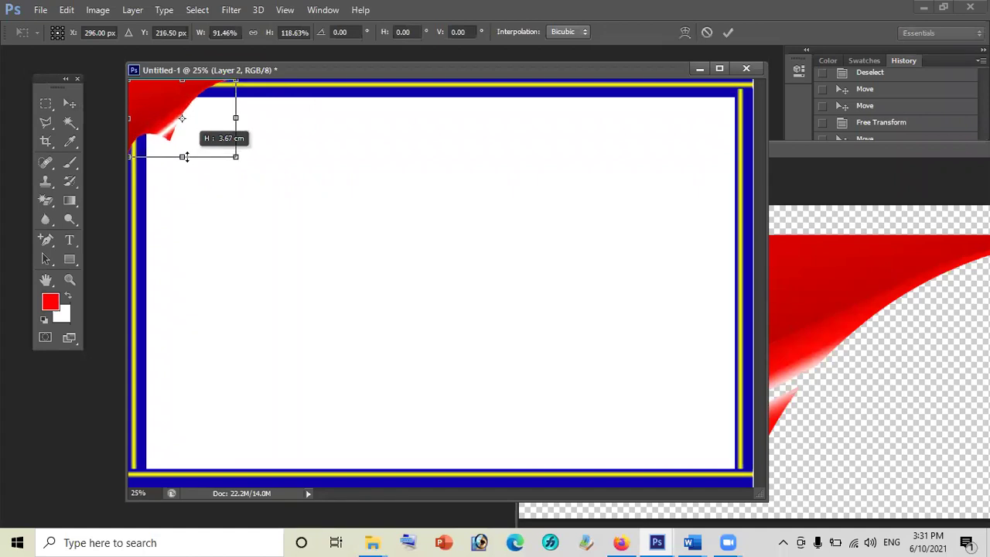
key("Return")
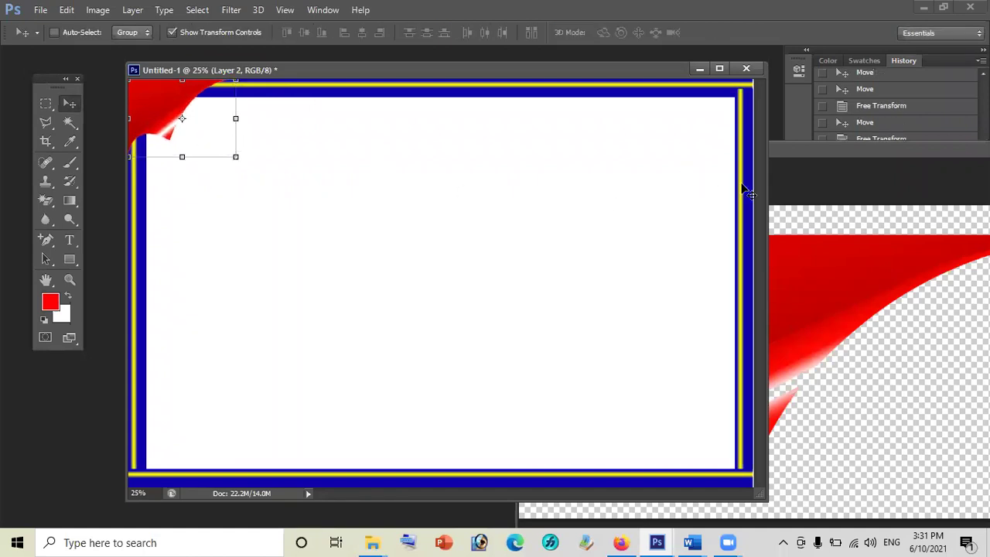
left_click(849, 158)
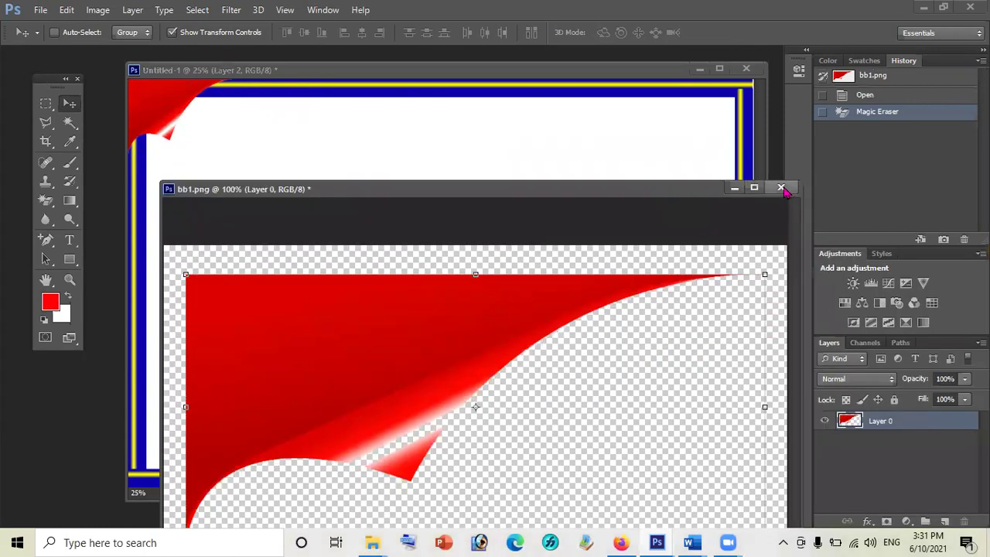
- Close bb1.png without saving and open b2.jpg
left_click(781, 187)
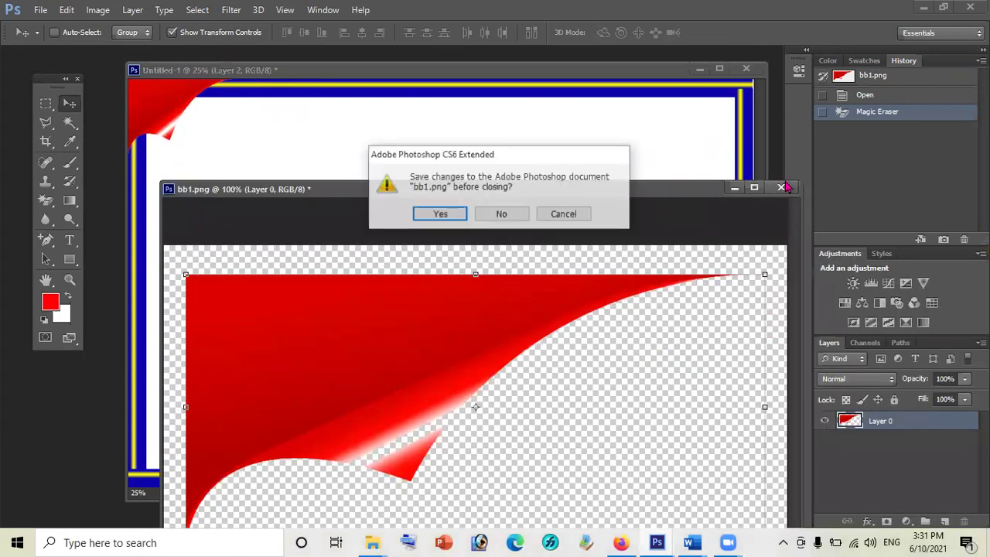
left_click(501, 215)
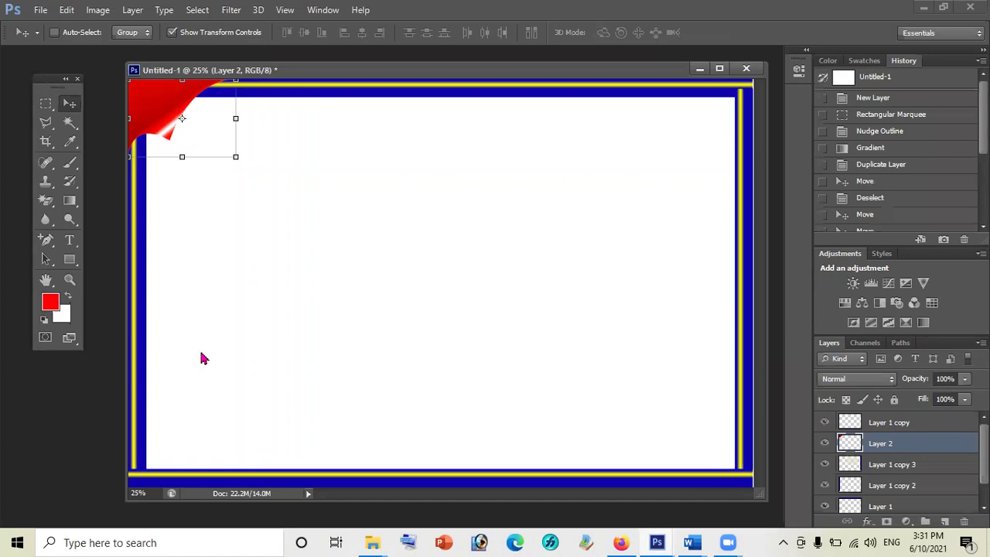
key("ctrl+o")
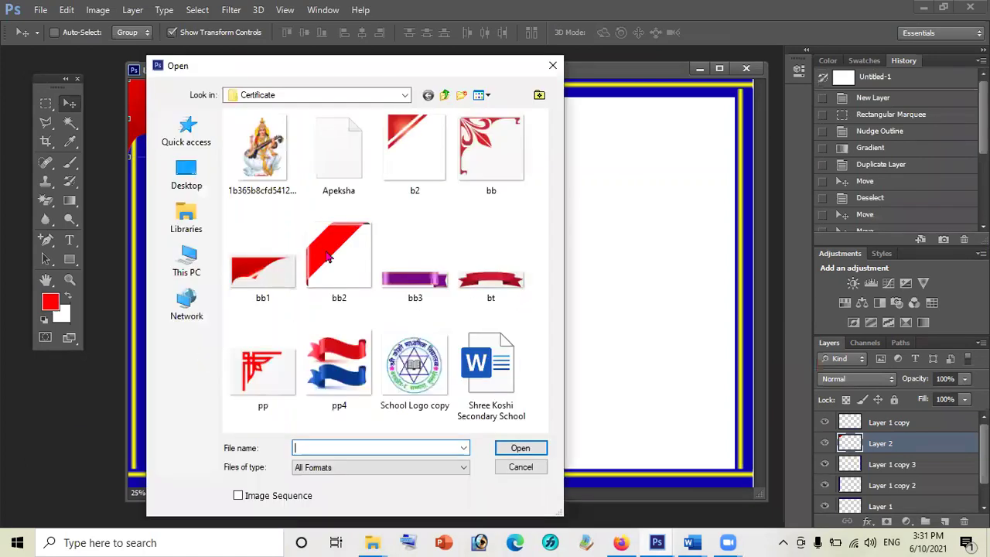
left_click(328, 258)
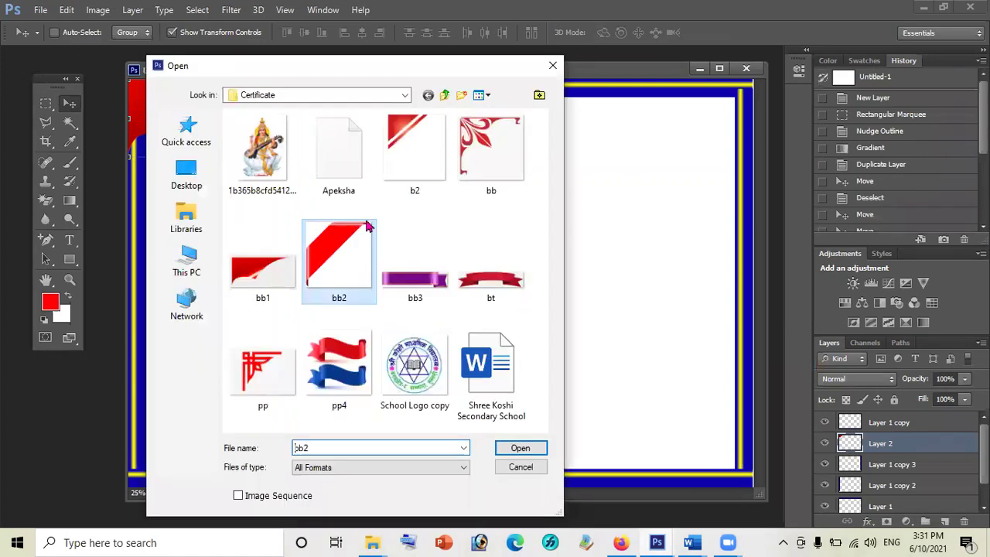
left_click(445, 180)
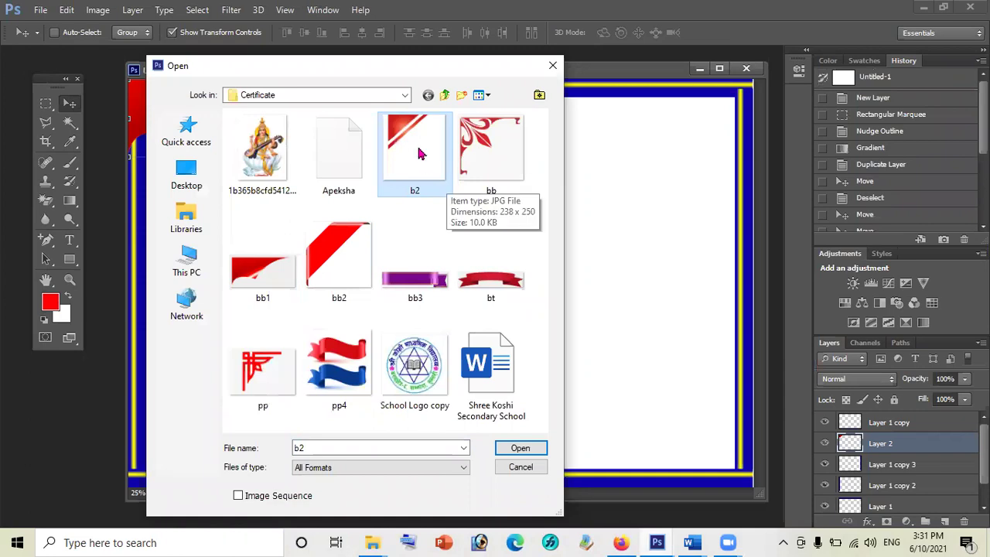
left_click(520, 452)
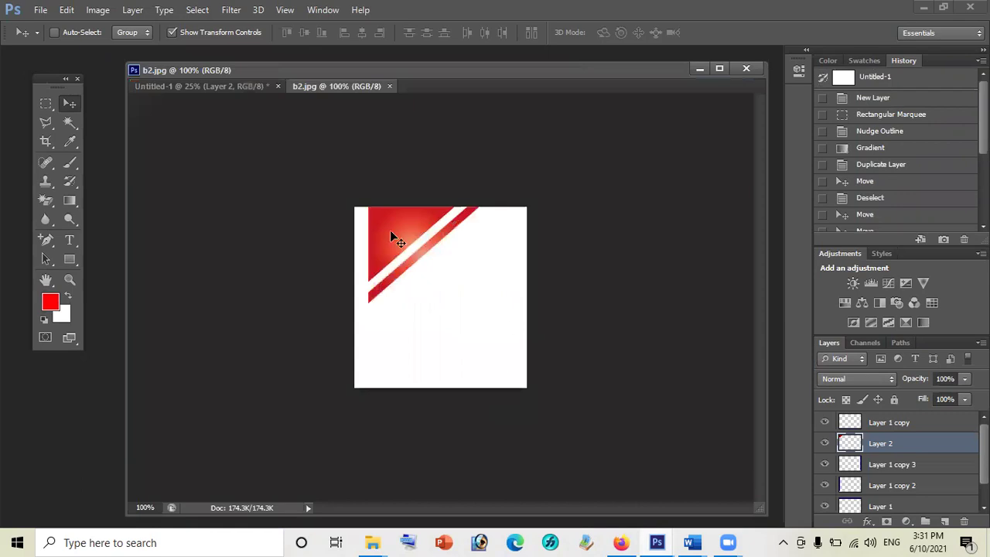
- Erase the triangle's white background with the Magic Eraser Tool
left_click(48, 202)
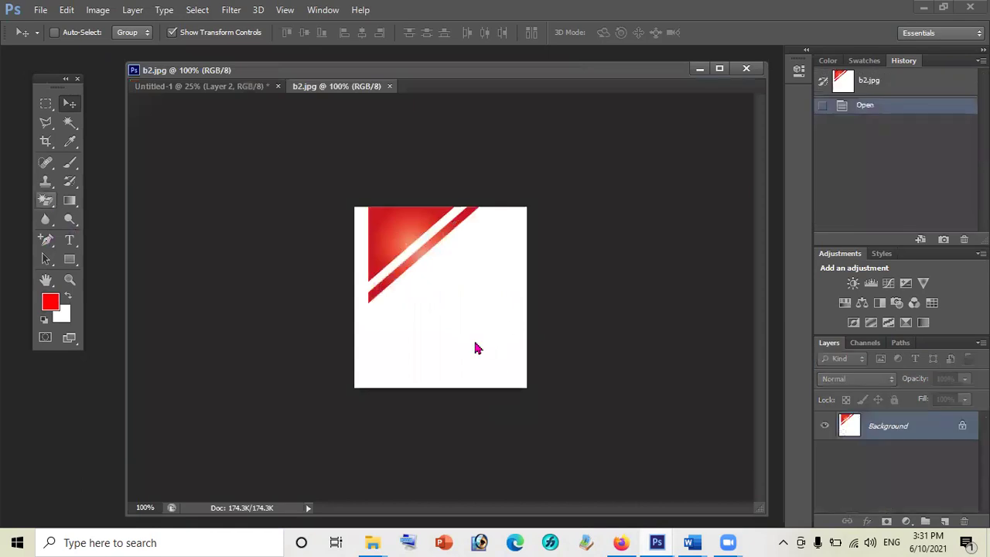
left_click(475, 348)
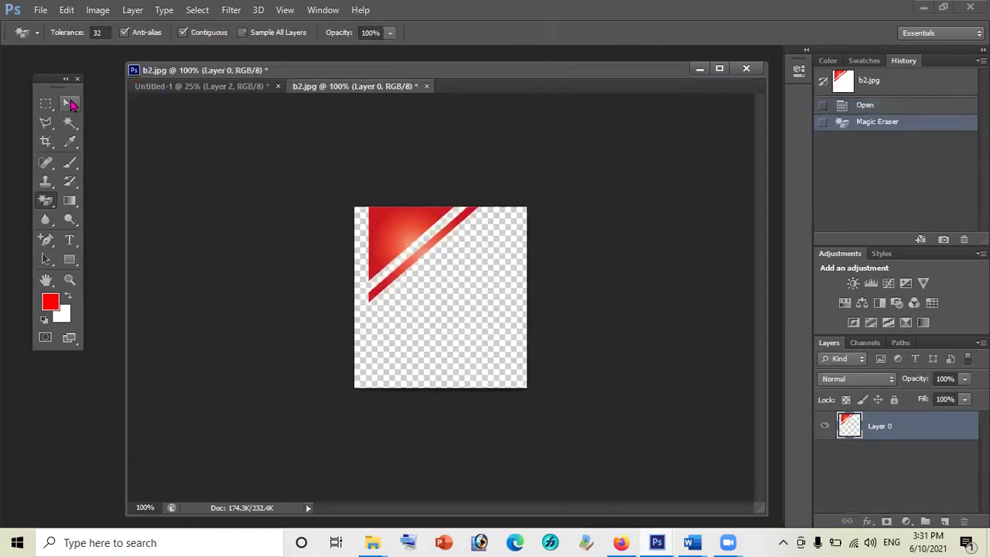
left_click(69, 103)
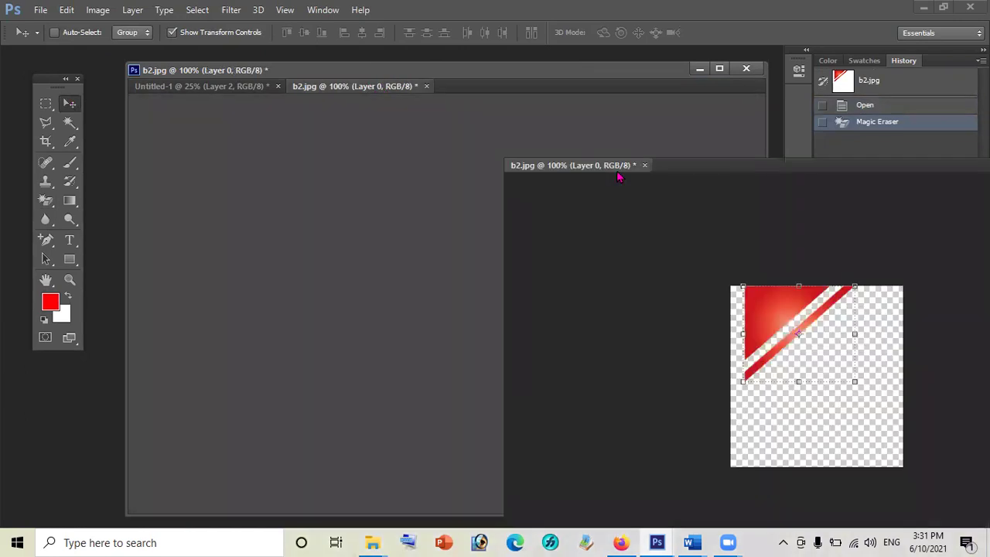
left_click_drag(369, 88, 619, 164)
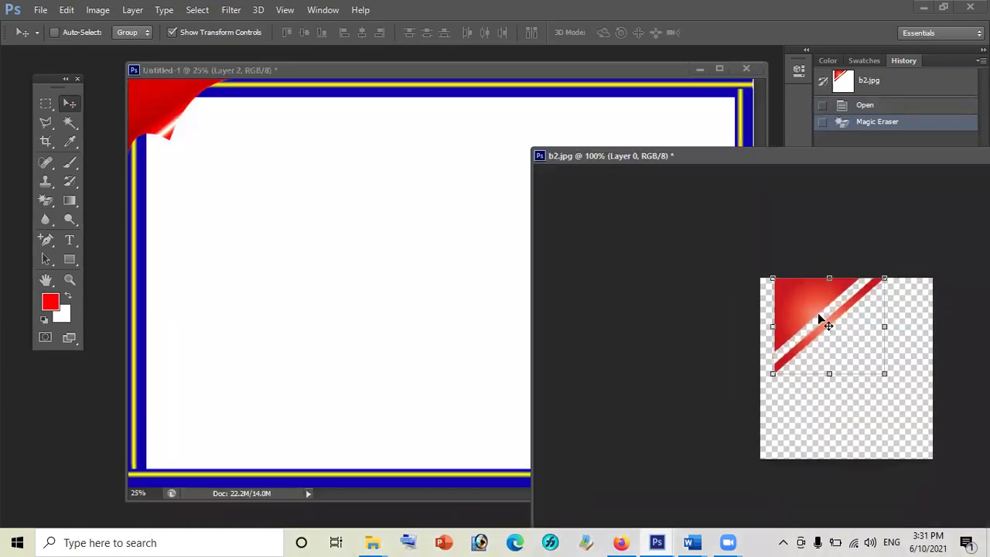
- Copy the striped triangle into the certificate, enlarge it about fourfold, and move it upper right
left_click_drag(822, 321, 377, 258)
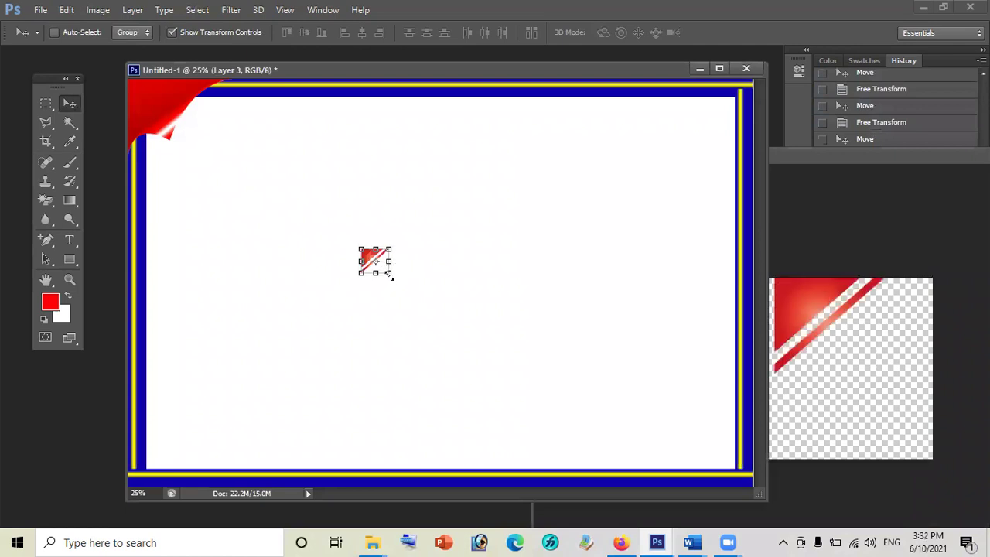
left_click_drag(396, 282, 470, 352)
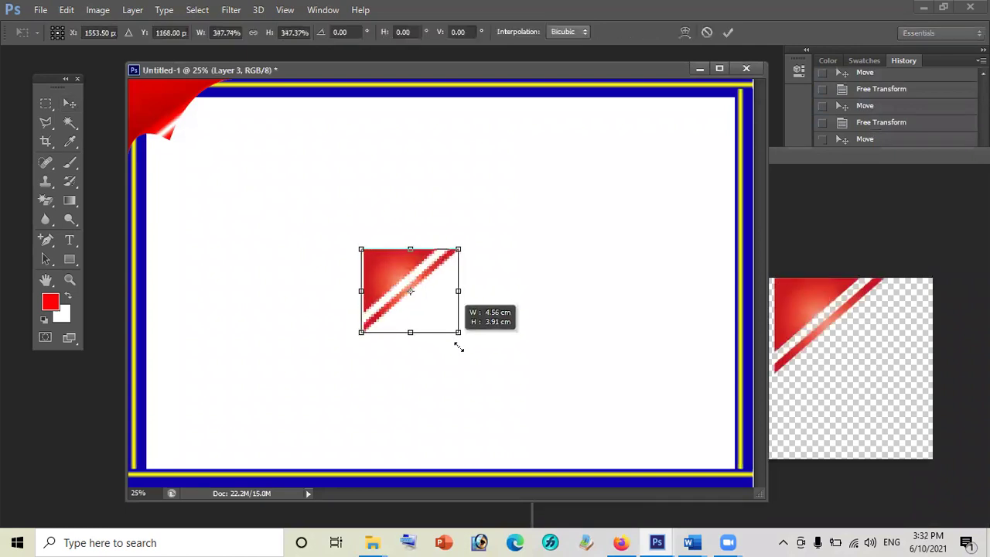
key("Return")
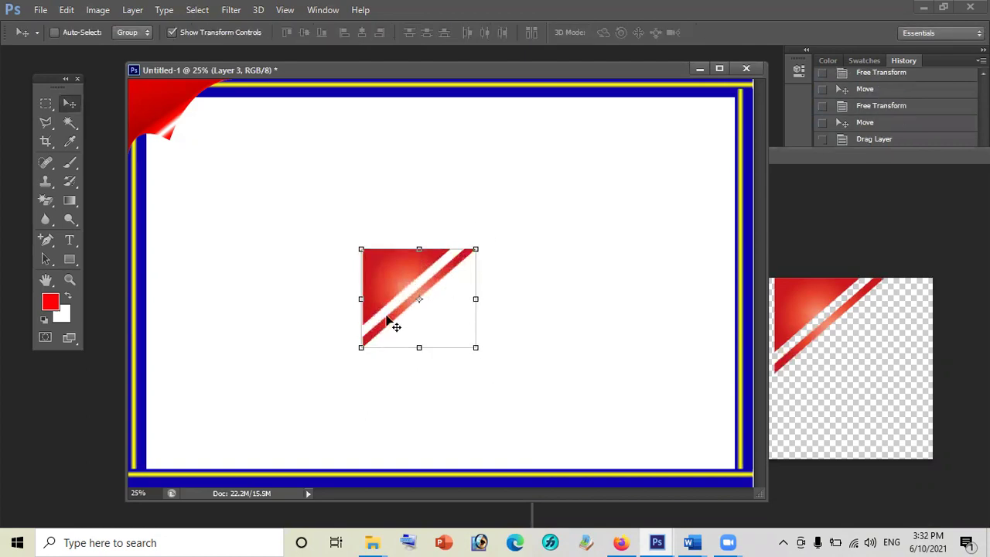
mouse_move(413, 278)
left_mouse_down()
mouse_move(564, 187)
mouse_move(362, 306)
left_mouse_up()
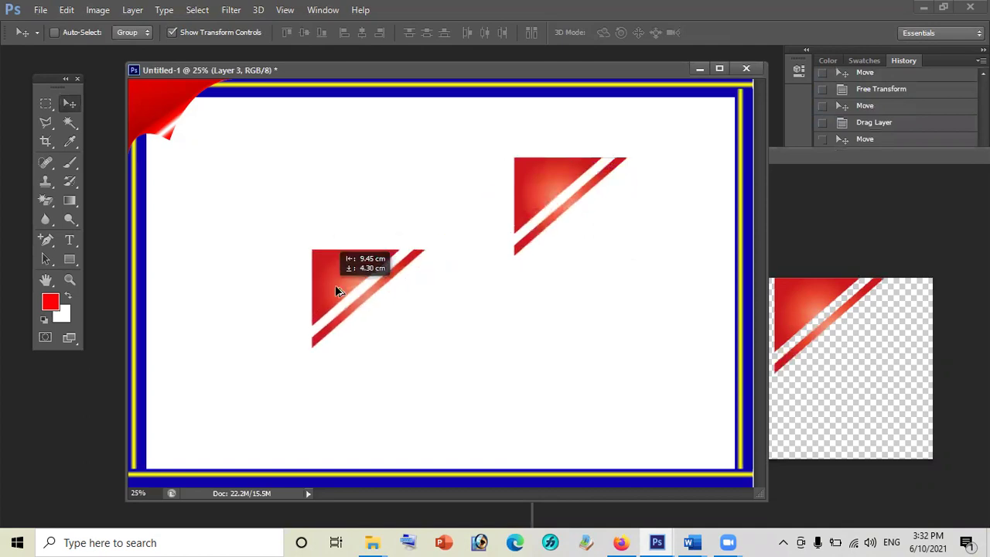
- Rotate a triangle copy by -90° and place it in the bottom-left corner
mouse_move(433, 250)
left_mouse_down()
mouse_move(297, 203)
mouse_move(281, 208)
left_mouse_up()
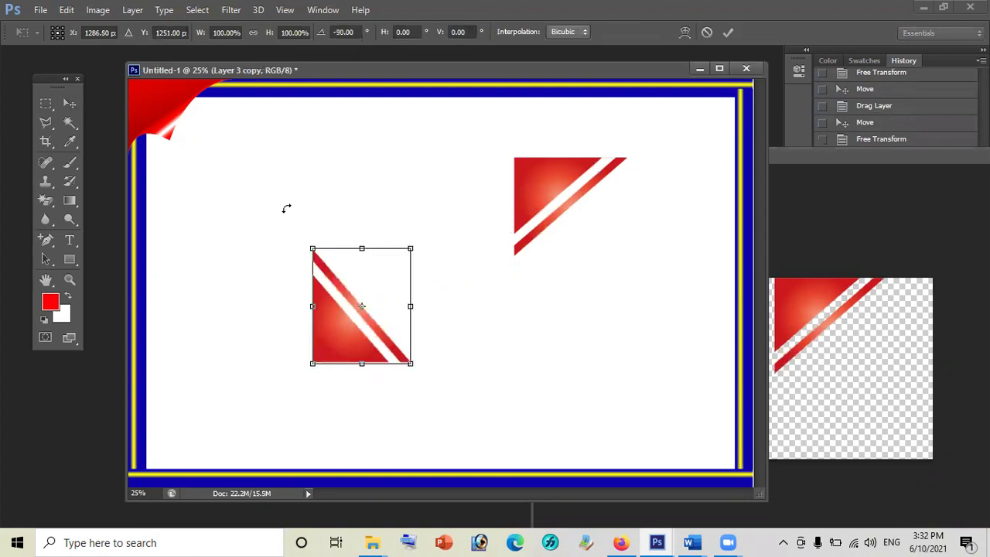
key("Return")
left_click_drag(293, 355, 159, 478)
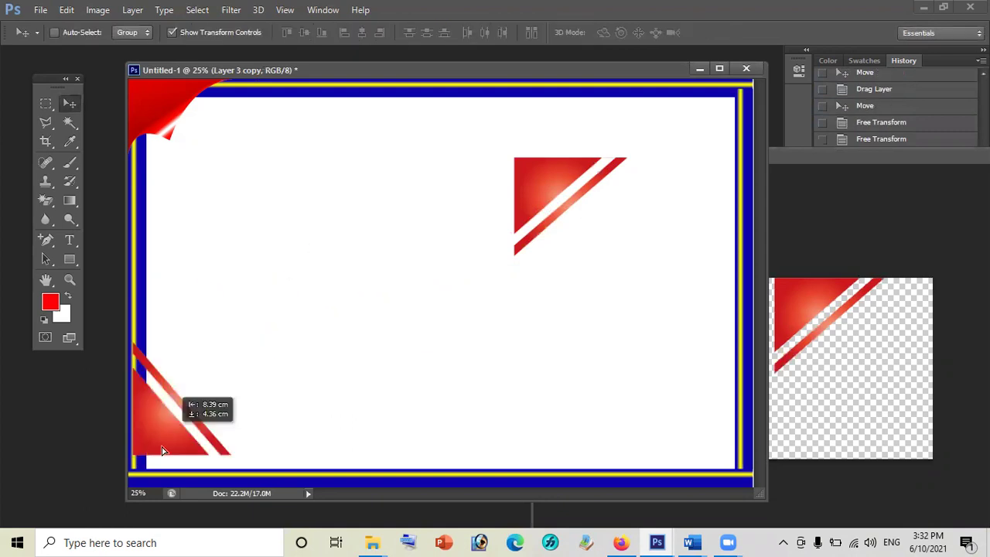
left_click_drag(169, 438, 165, 456)
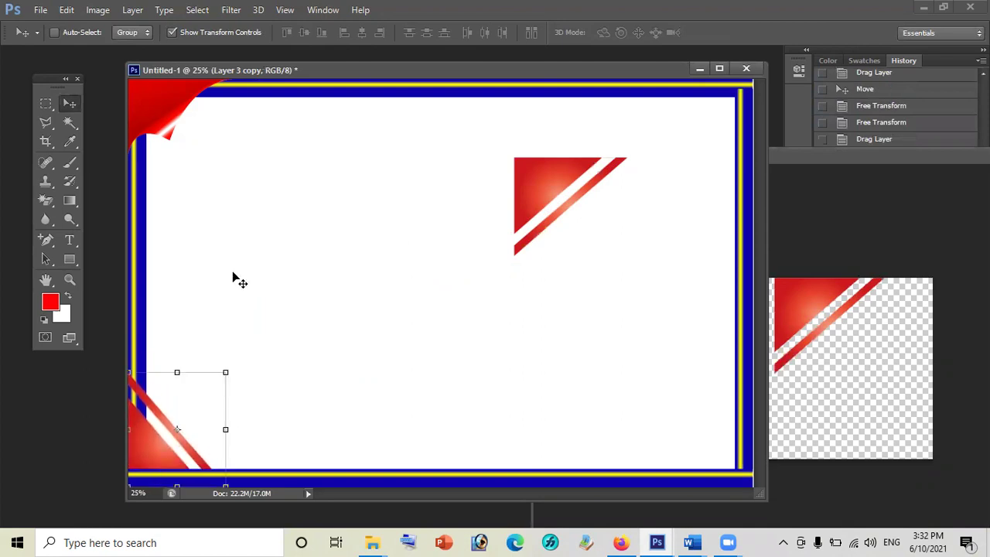
- Bring the bottom-left triangle to front, shrink it to about 72%, and tuck it into the corner
left_click(134, 11)
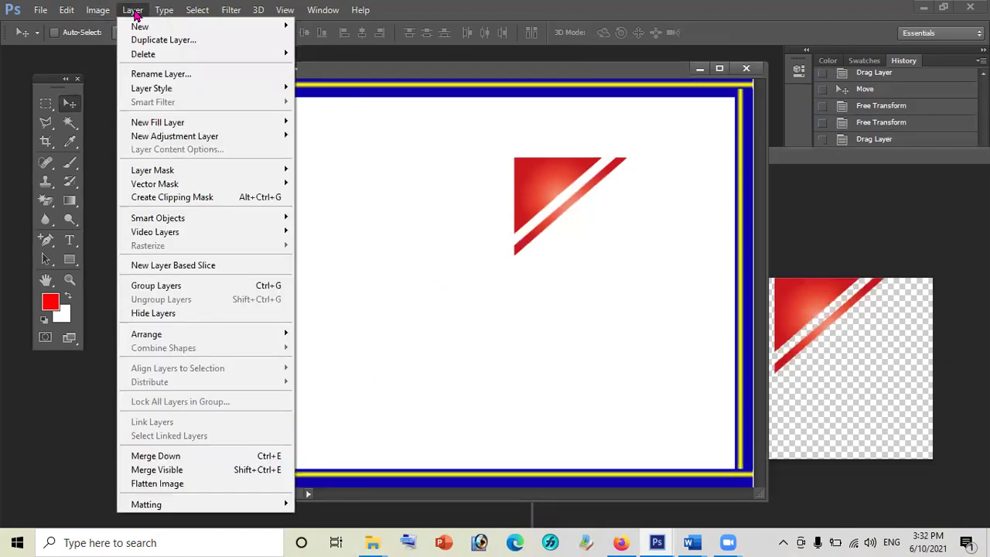
mouse_move(147, 334)
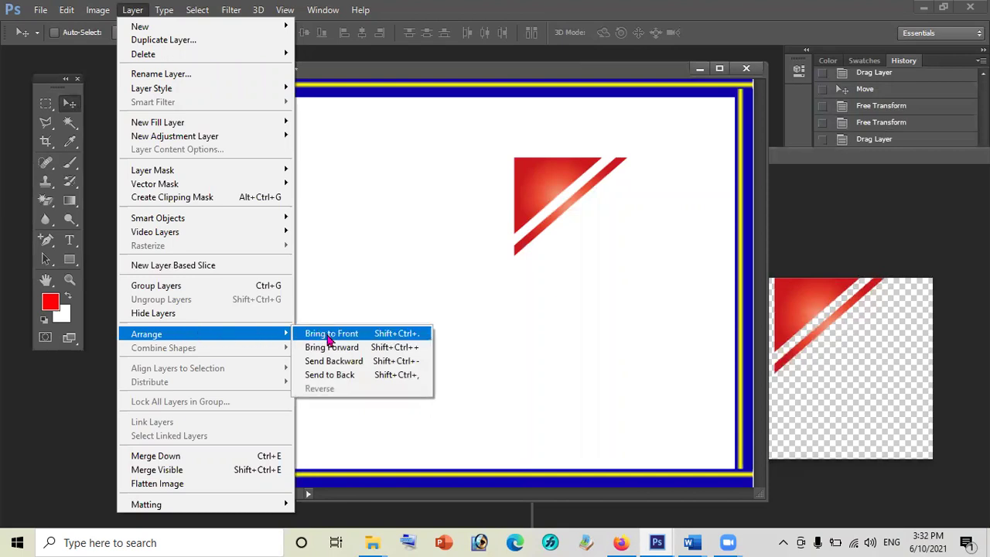
left_click(336, 340)
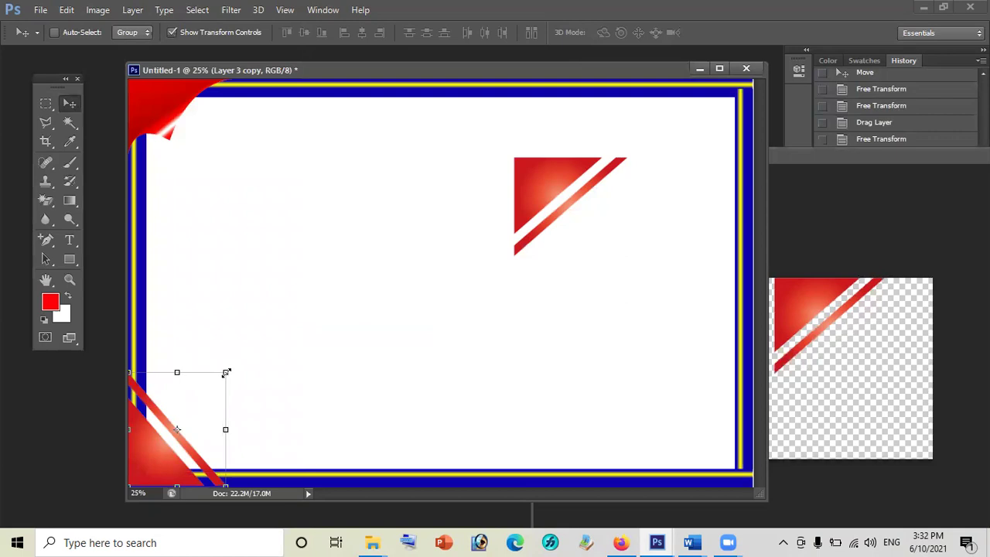
left_click_drag(226, 373, 198, 404)
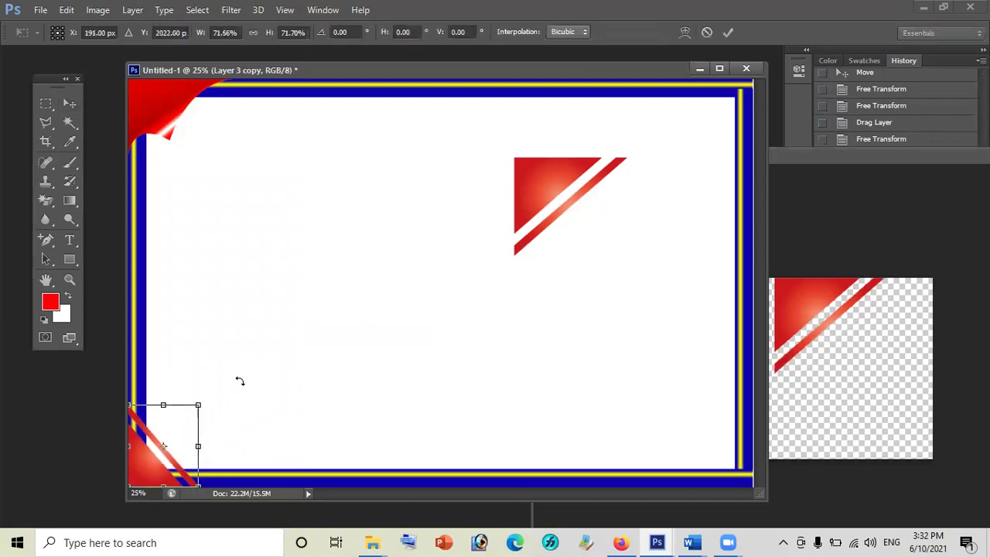
key("Return")
mouse_move(149, 469)
left_mouse_down()
mouse_move(209, 418)
mouse_move(158, 476)
left_mouse_up()
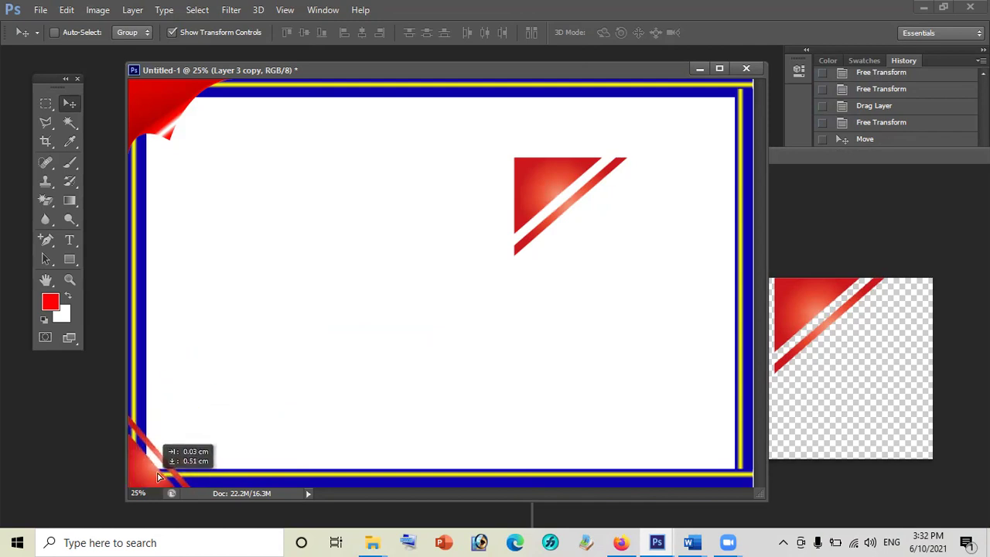
left_click_drag(158, 476, 160, 474)
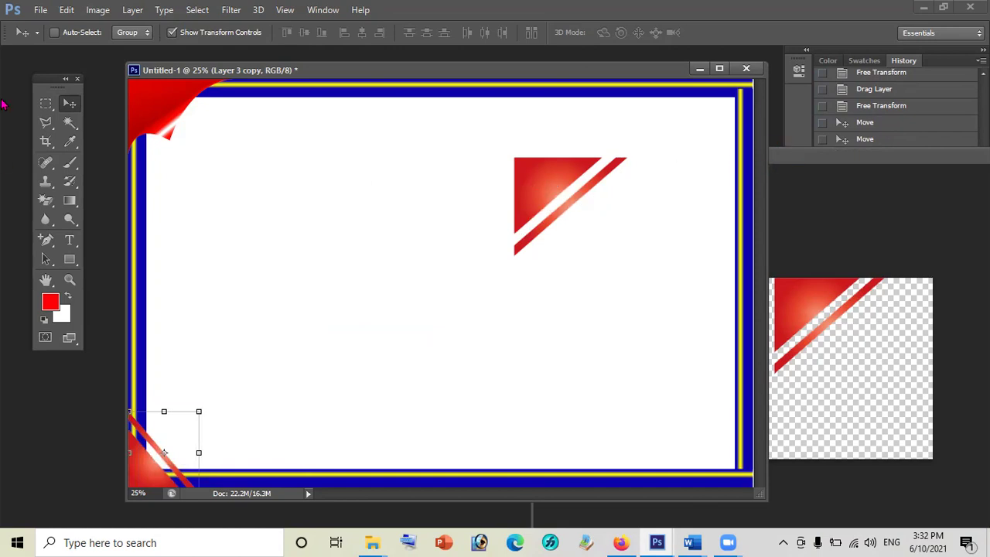
left_click(46, 104)
left_click(70, 103)
- Close b2.jpg without saving and select the upper right triangle's layer
left_click(898, 159)
left_click_drag(899, 158, 508, 203)
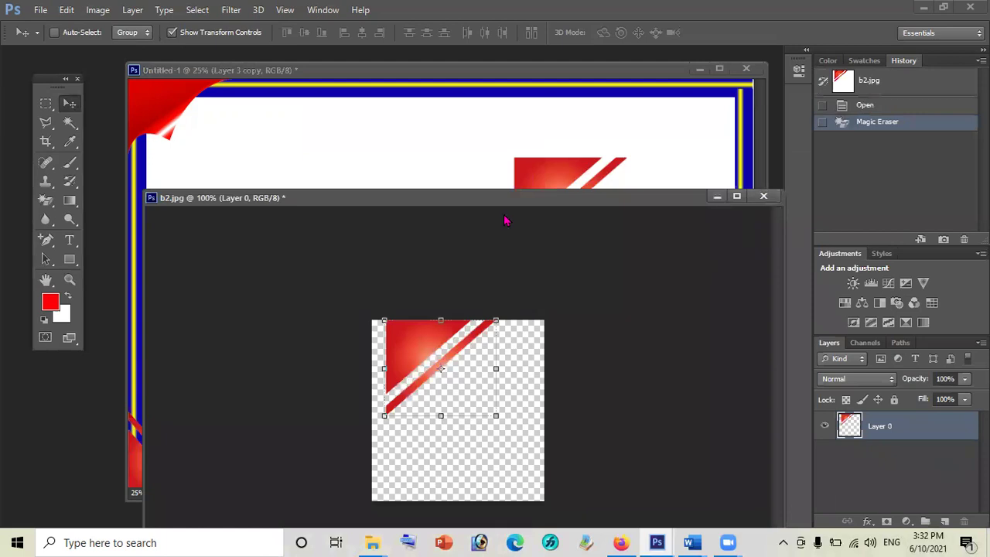
key("ctrl+w")
key("n")
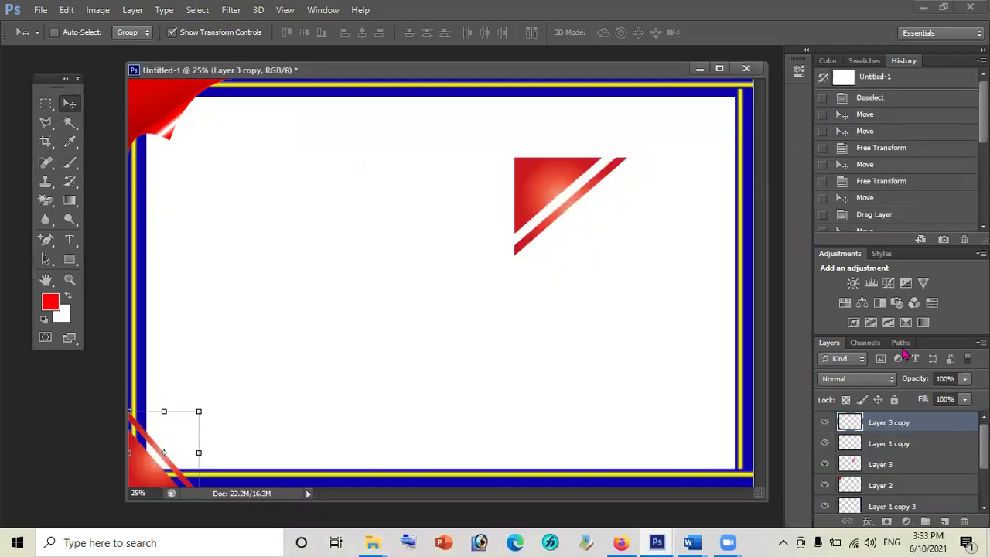
left_click(881, 464)
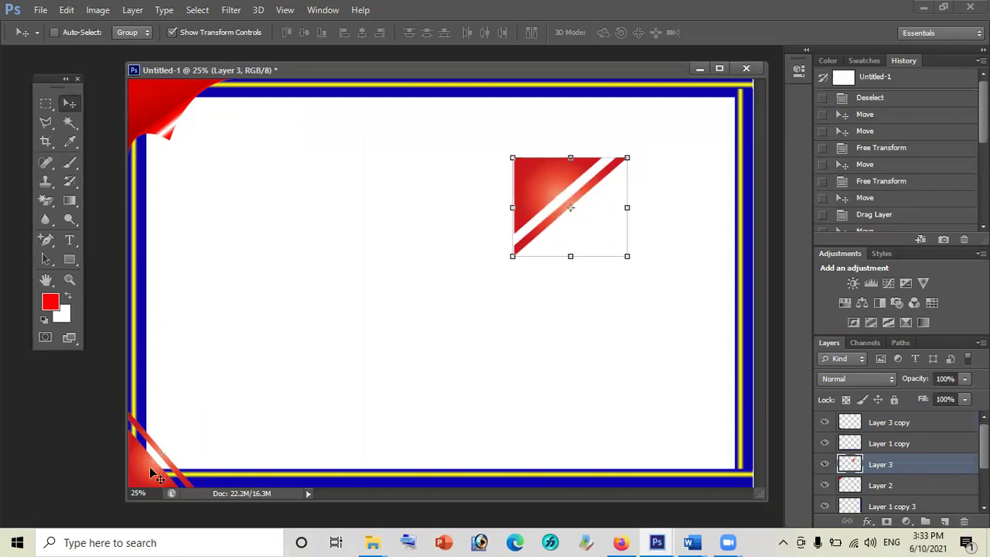
- Turn on Auto-Select and delete the loose upper-right triangle's layer, Layer 3
left_click(54, 33)
left_click(152, 470)
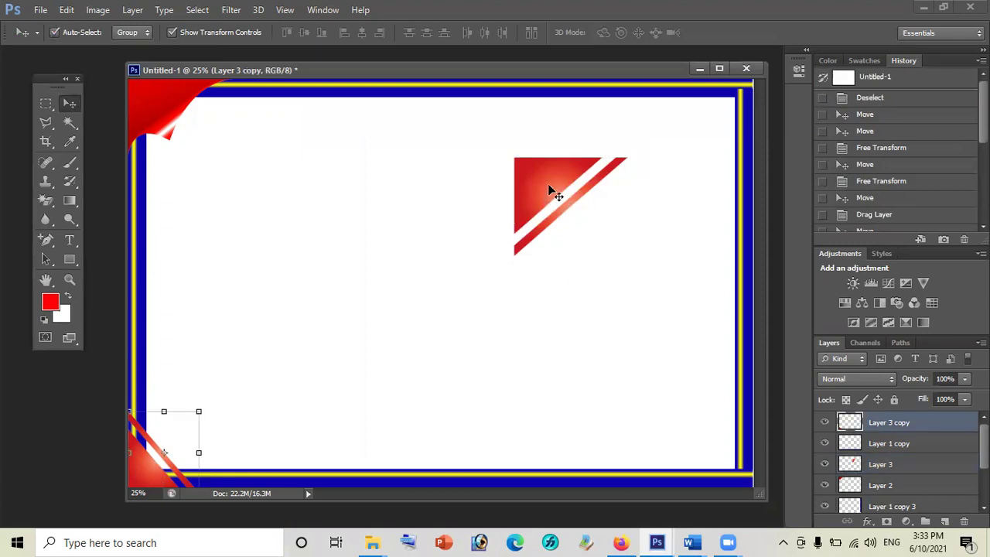
left_click(555, 189)
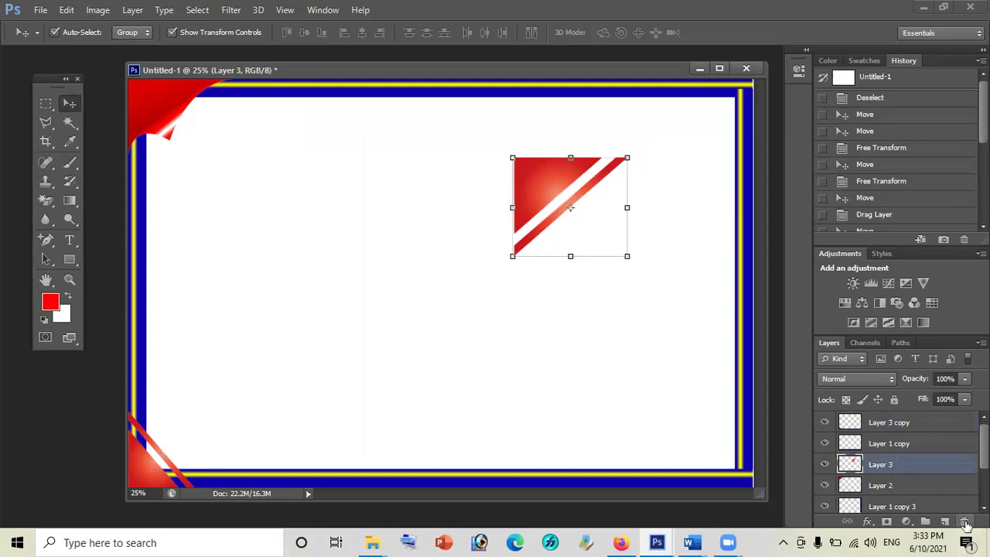
left_click(964, 523)
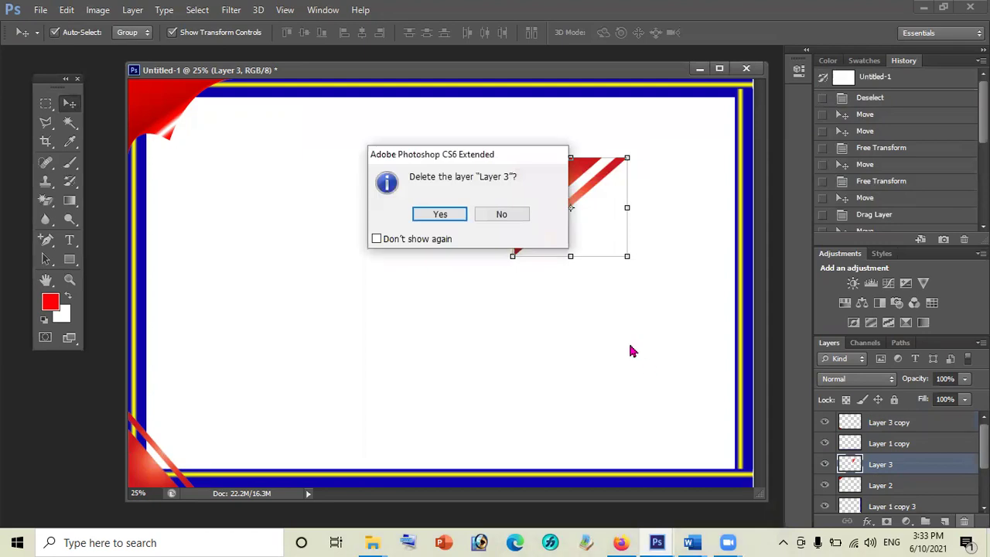
left_click(439, 216)
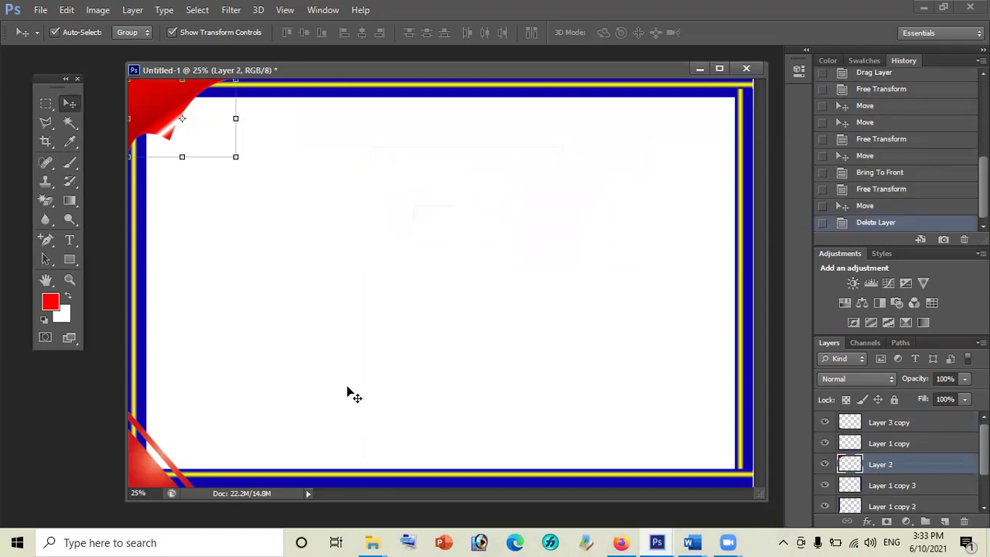
- Copy the bottom-left corner triangle mid-canvas and rotate it to face the top-right corner
left_click(144, 470)
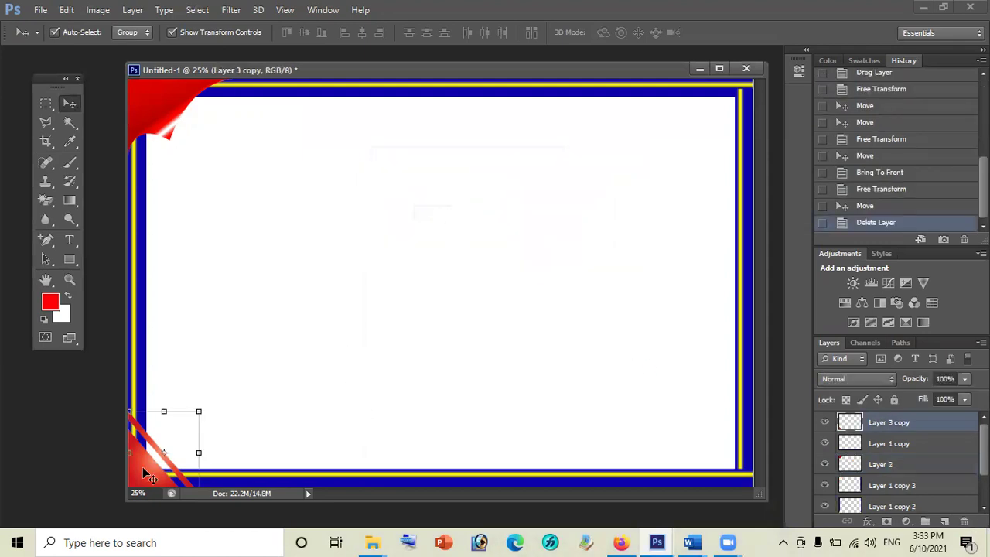
left_click_drag(153, 462, 500, 382)
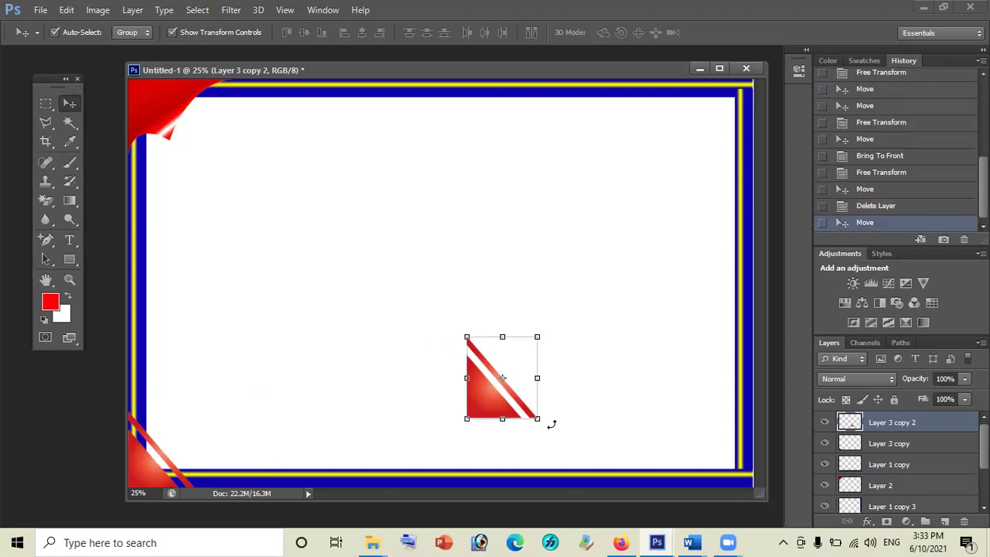
left_click_drag(513, 329, 456, 337)
mouse_move(538, 335)
left_mouse_down()
mouse_move(440, 338)
mouse_move(460, 332)
mouse_move(584, 397)
mouse_move(500, 299)
left_mouse_up()
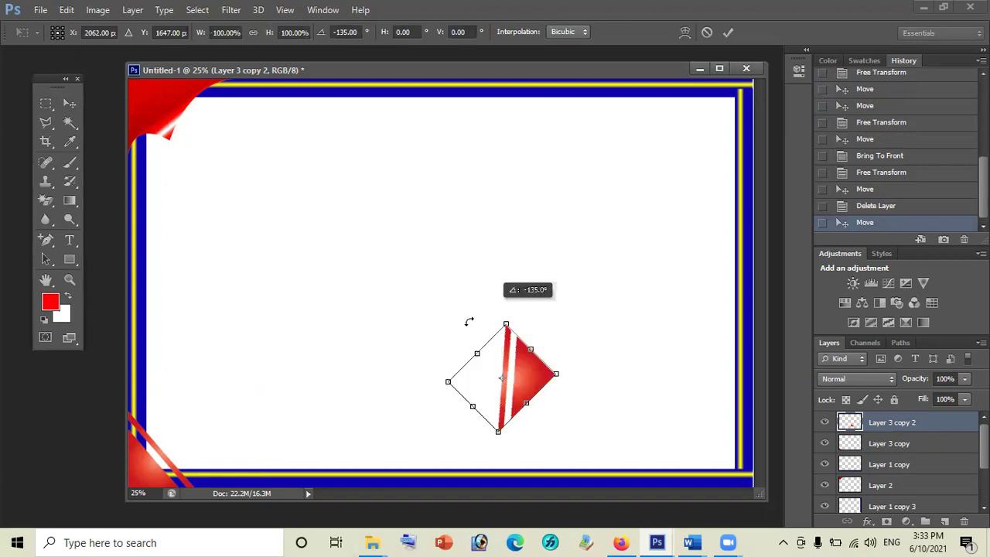
left_click_drag(575, 332, 575, 331)
key("Return")
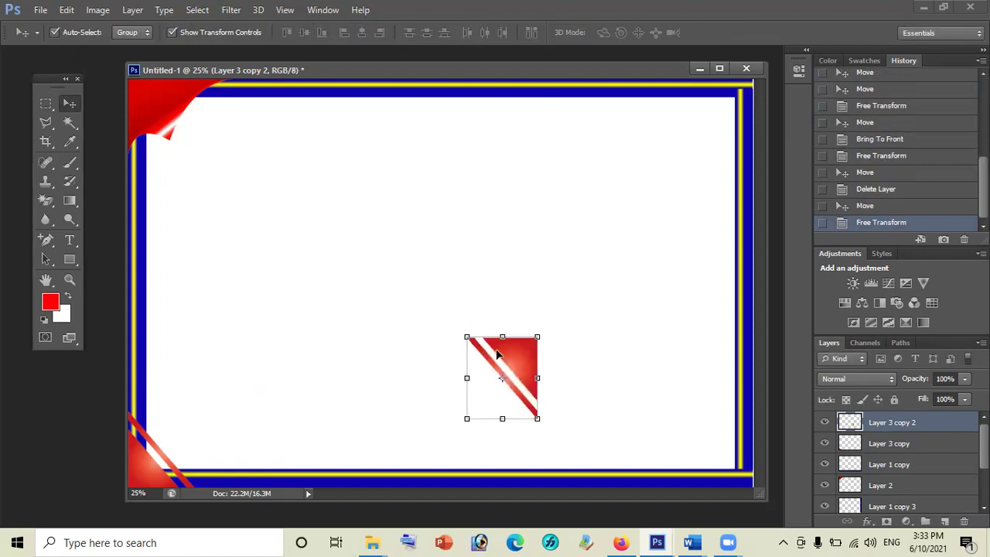
- Move the rotated triangle copy into the top-right corner and deselect it
left_click_drag(505, 370, 595, 196)
left_click_drag(650, 242, 667, 186)
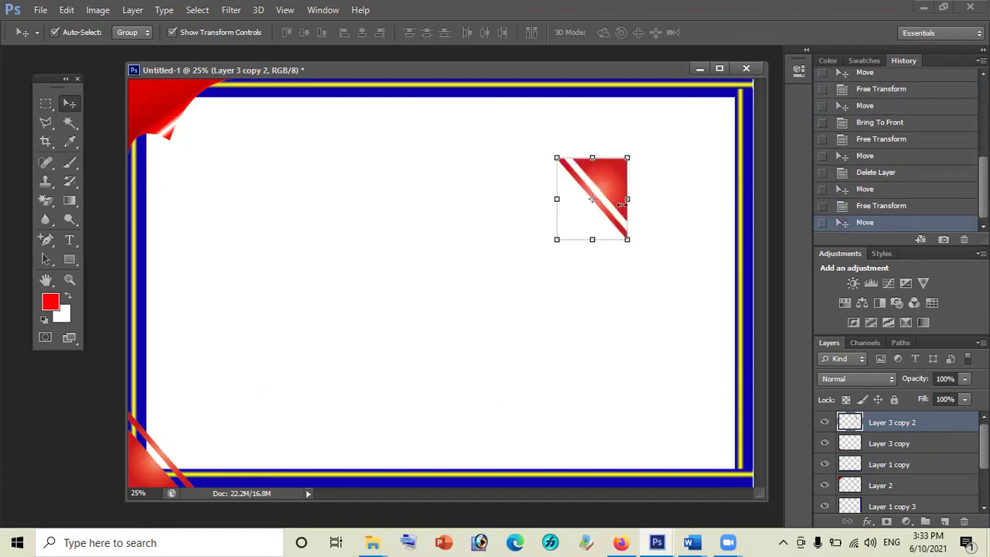
left_click_drag(620, 174, 742, 91)
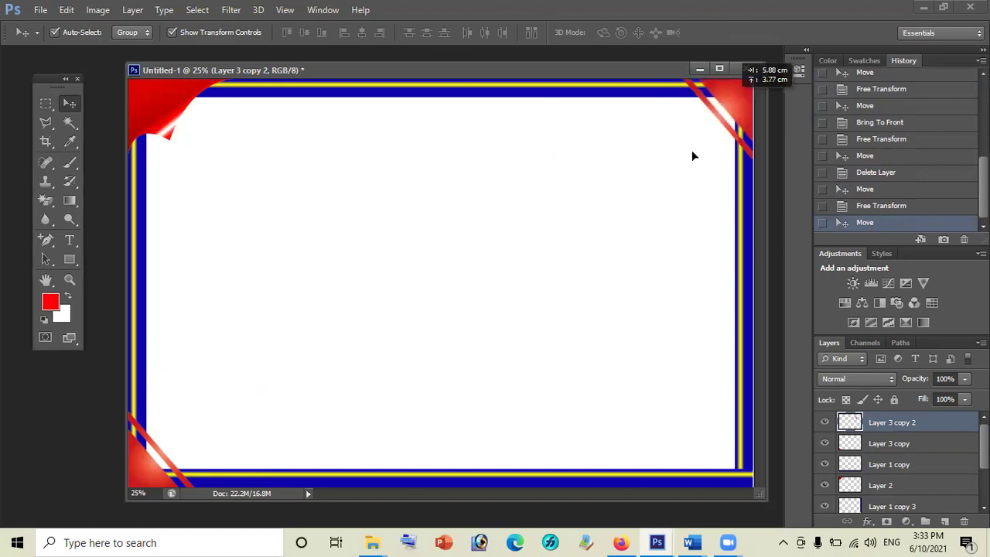
left_click_drag(671, 191, 671, 192)
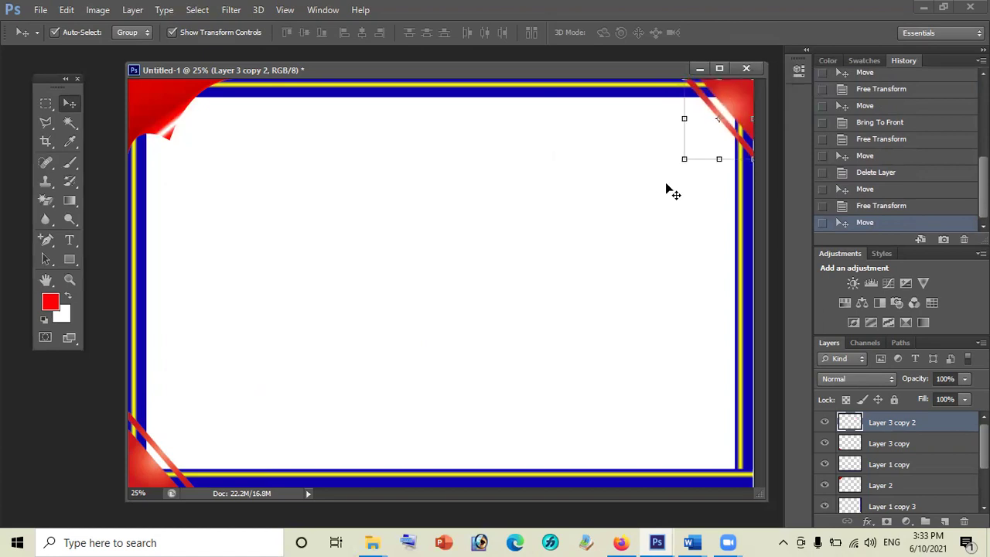
left_click(696, 162)
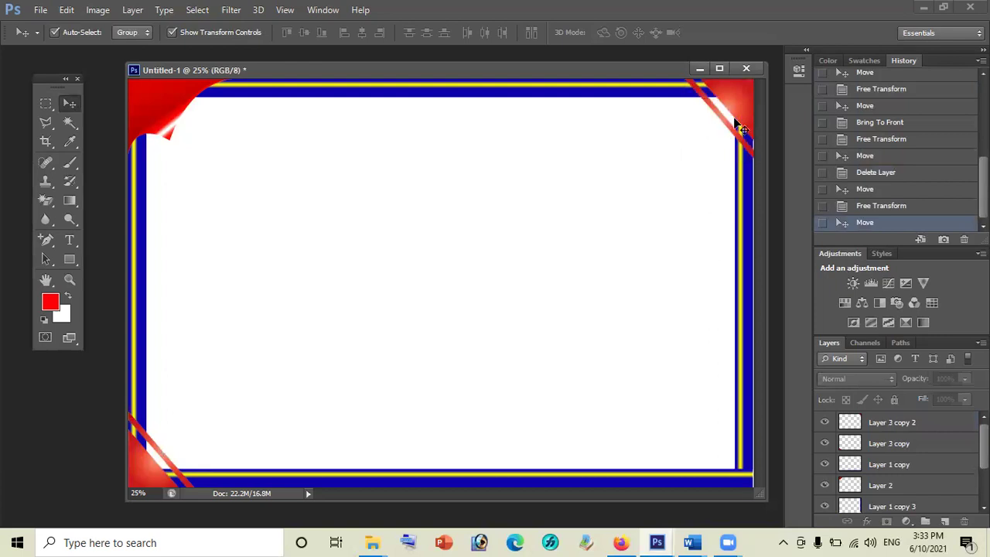
- Place another copy of the top-right triangle mid-canvas after dismissing an error message
left_click(738, 110)
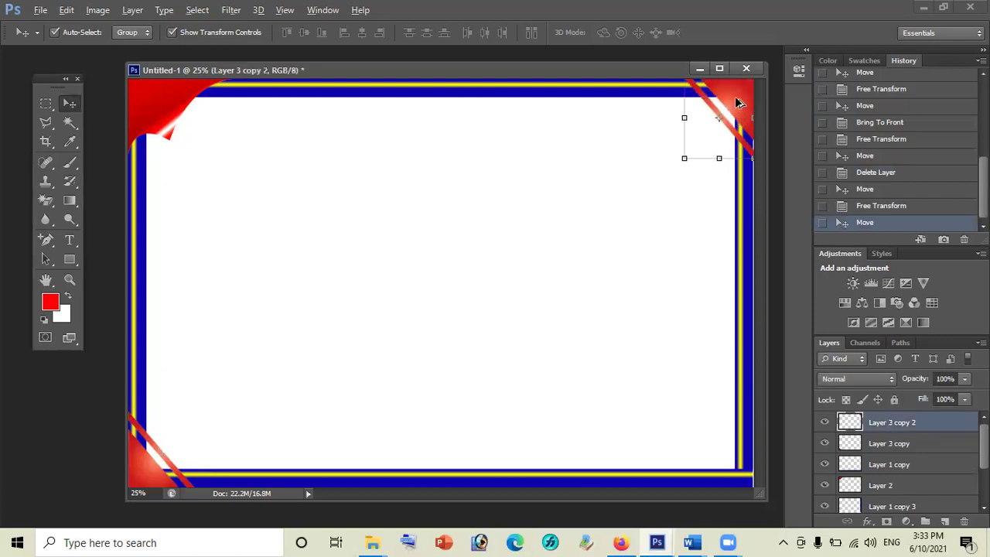
left_click(647, 219)
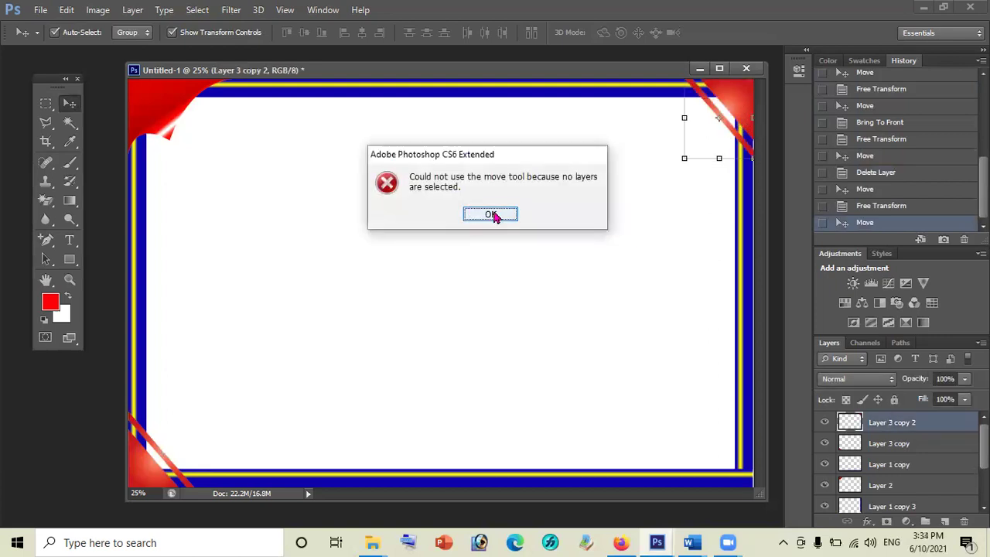
left_click(495, 216)
left_click(730, 97)
left_click_drag(731, 98, 574, 254)
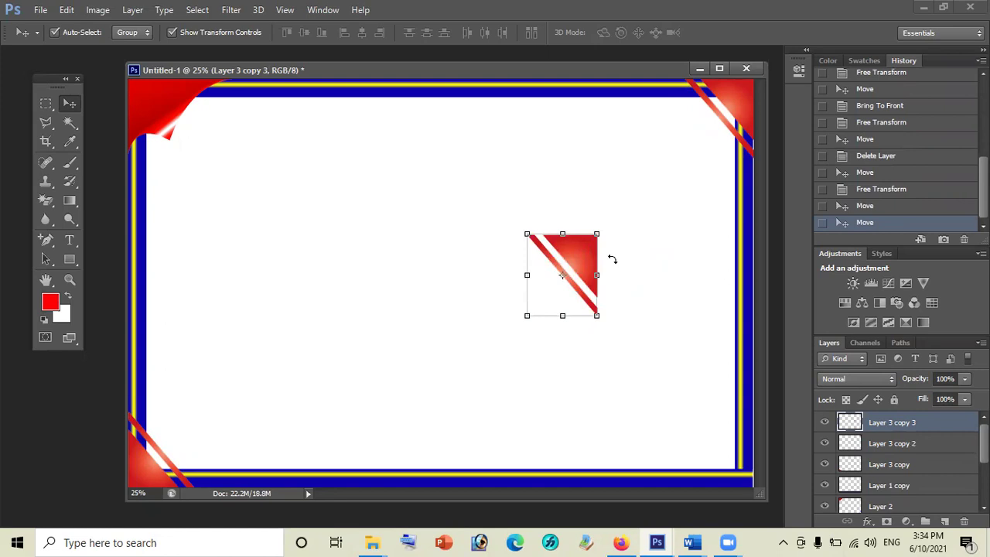
- Undo the trial -110° rotation and apply the pending transform on the mid-canvas triangle copy
left_click_drag(513, 226, 518, 365)
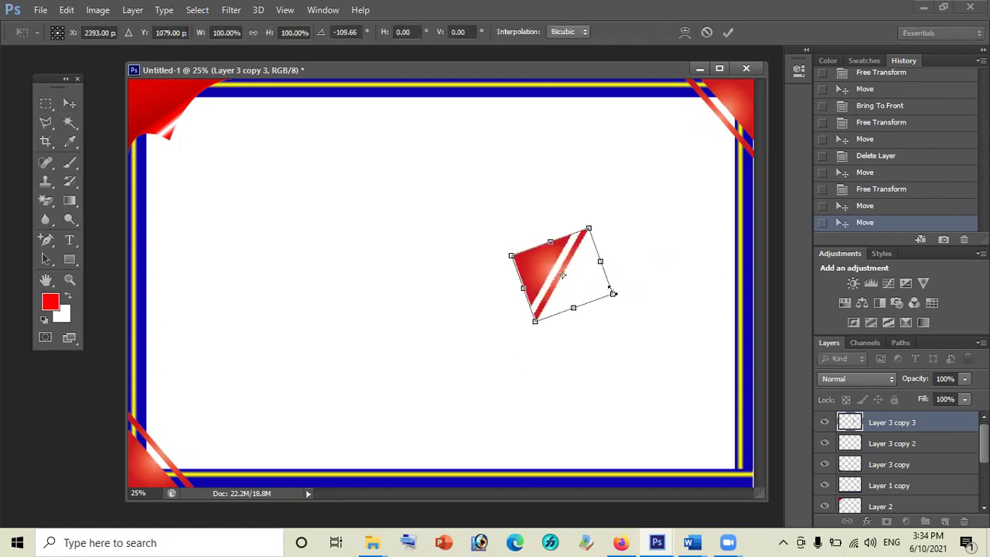
key("ctrl+z")
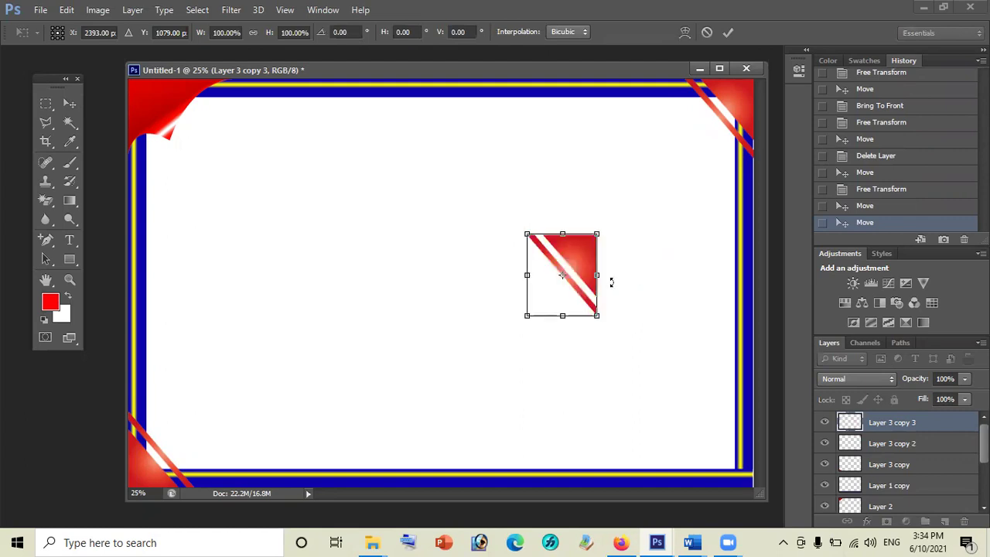
left_click(69, 104)
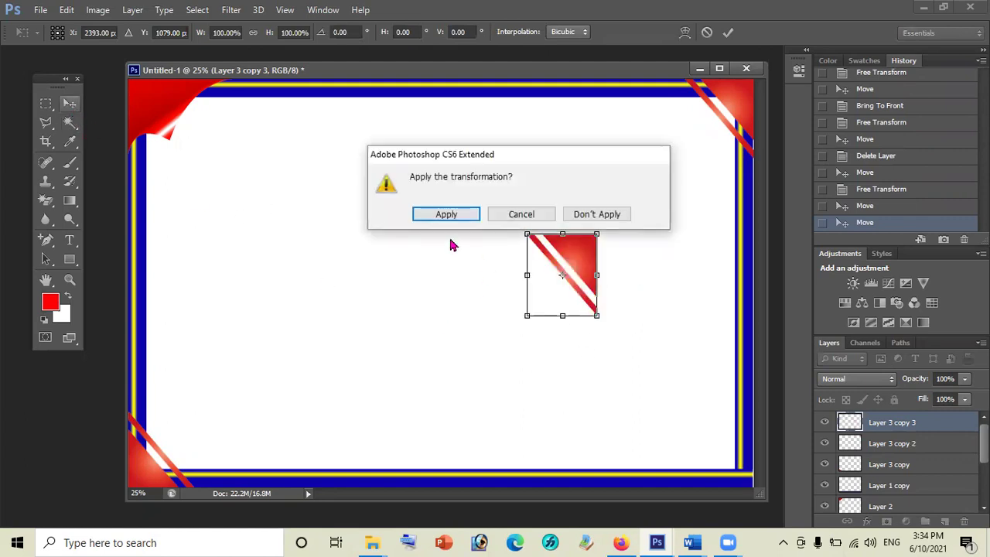
key("Return")
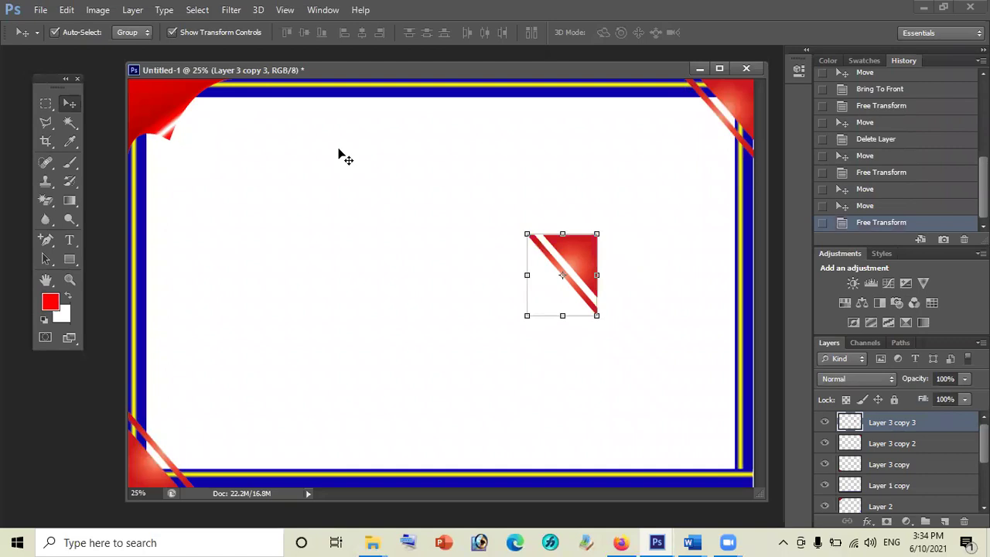
left_click(97, 10)
- Create a new blank document 3 inches wide by 4 inches high
left_click(35, 9)
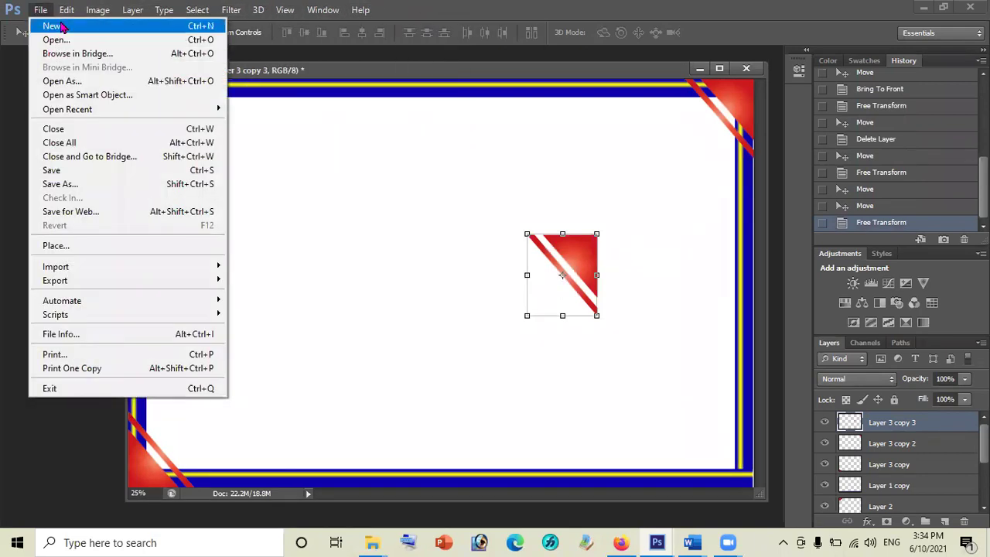
left_click(431, 206)
key("ctrl+n")
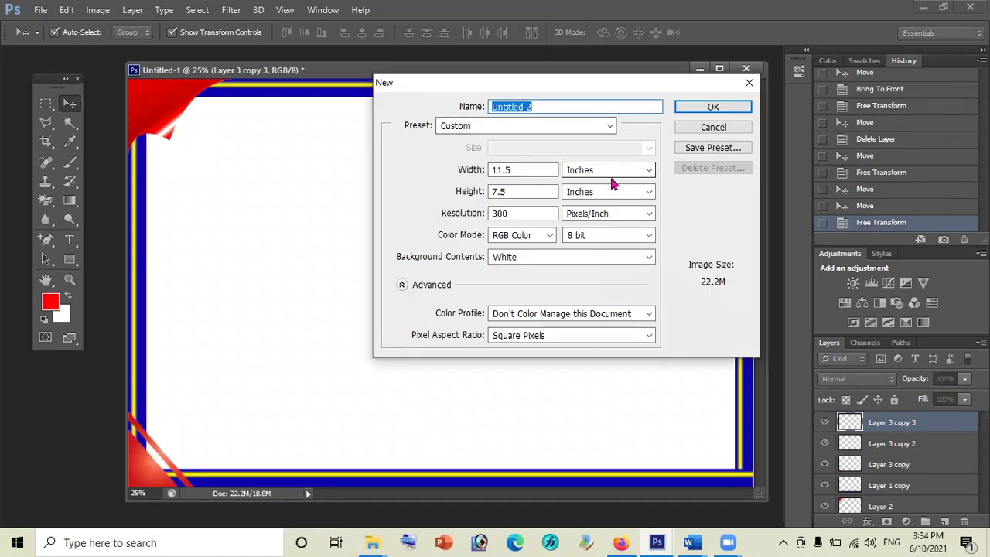
left_click_drag(531, 170, 396, 155)
type("3")
left_click_drag(510, 192, 454, 194)
type("4")
left_click(712, 112)
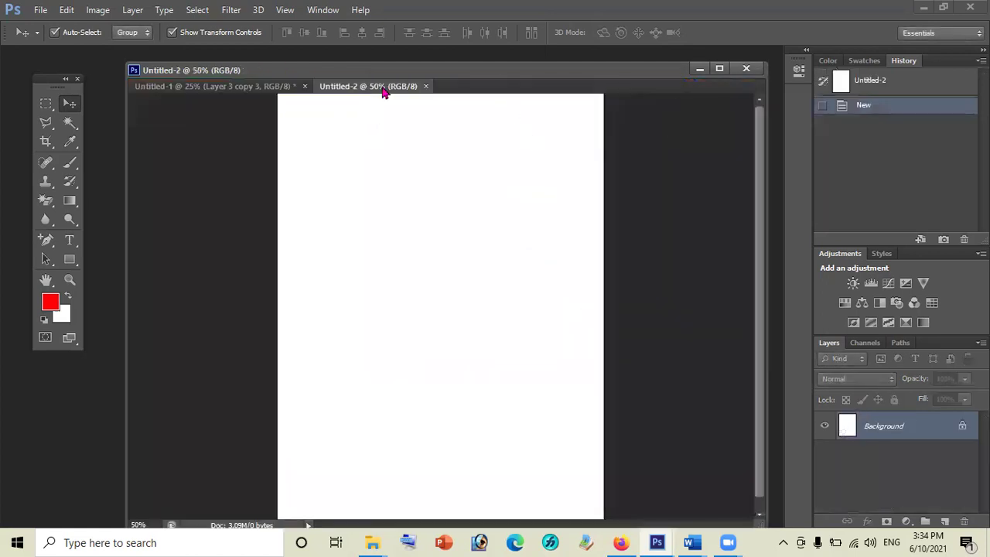
- Float Untitled-2 in its own small window at the upper left of the certificate
mouse_move(611, 118)
left_mouse_down()
mouse_move(584, 94)
mouse_move(580, 126)
left_mouse_up()
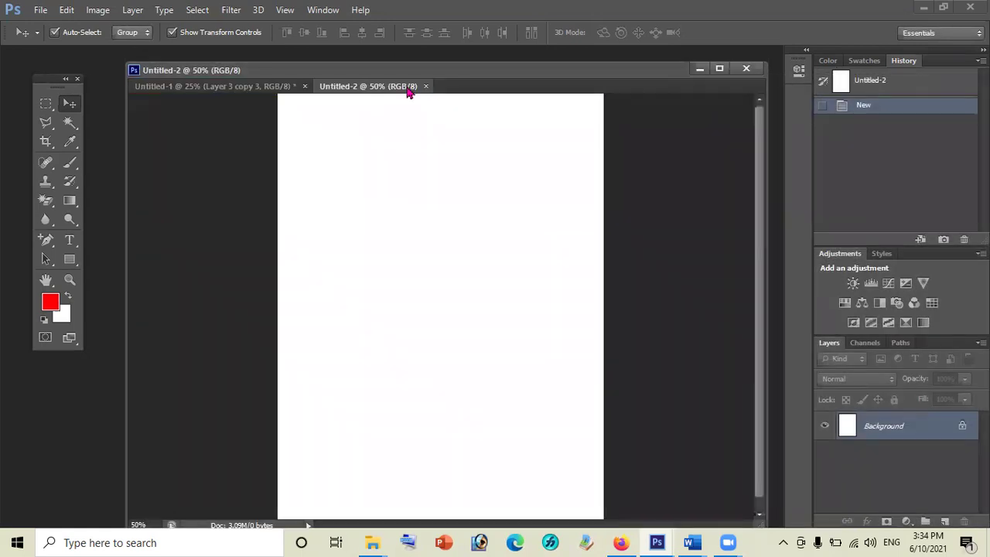
left_click_drag(214, 156, 226, 133)
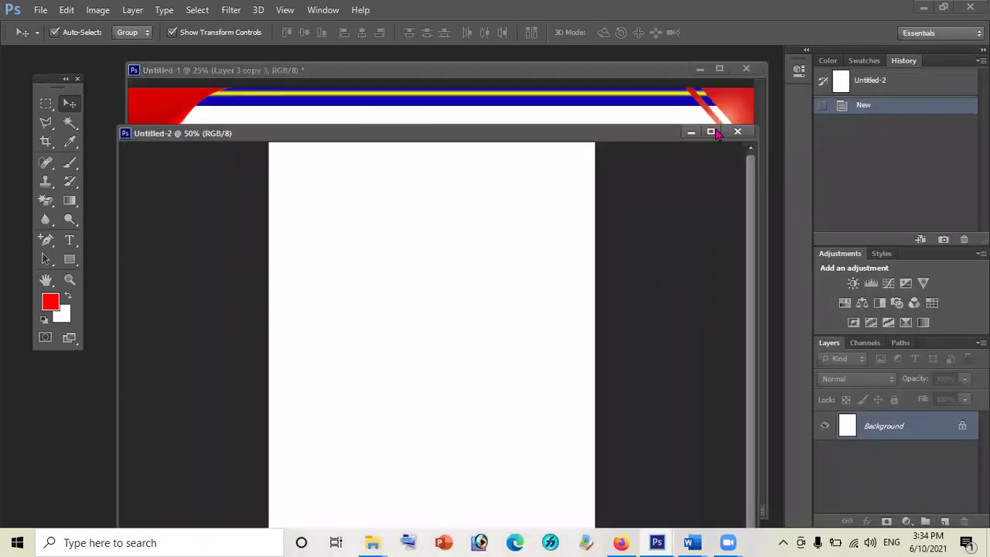
left_click_drag(742, 144, 590, 247)
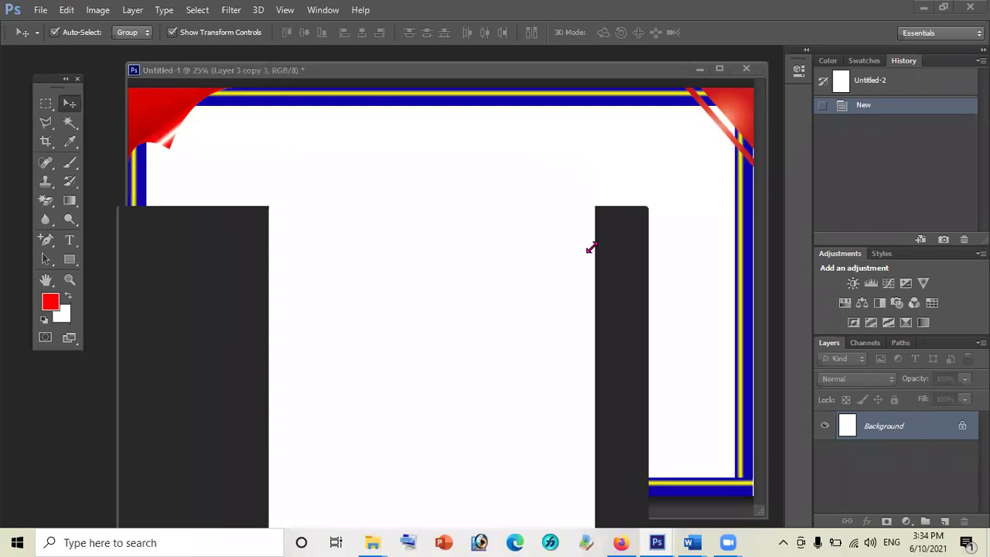
left_click_drag(459, 255, 396, 102)
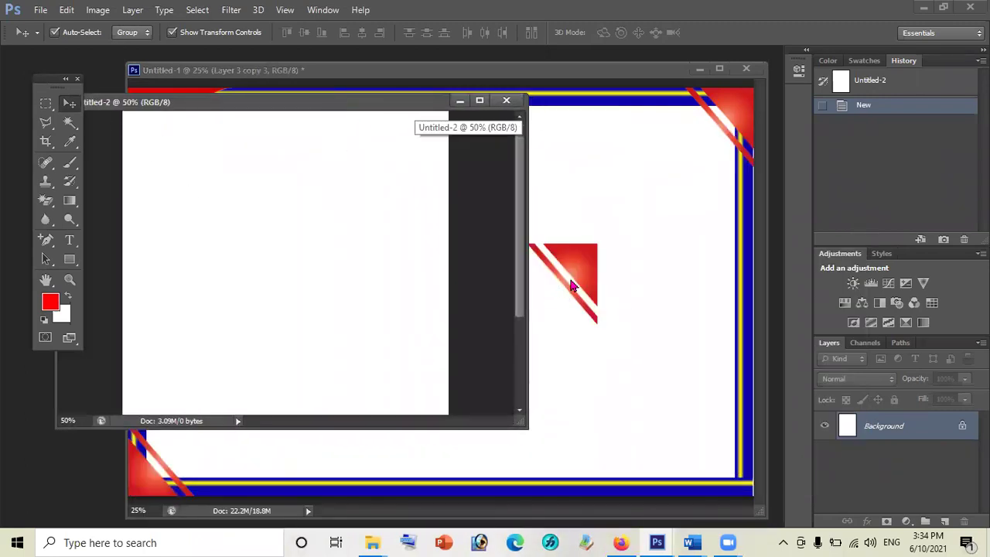
left_click(575, 274)
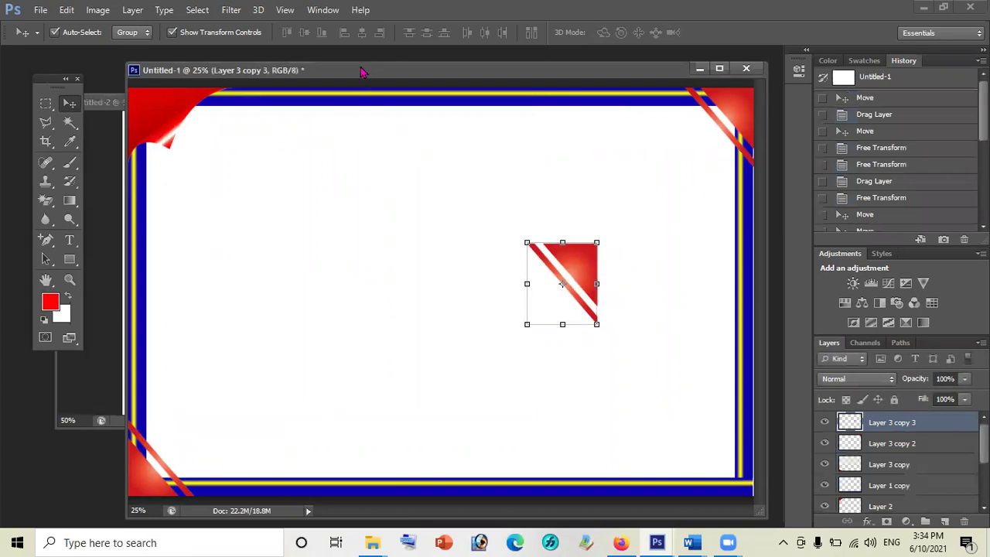
- Drag the striped triangle layer from the certificate into Untitled-2
left_click_drag(360, 73, 495, 68)
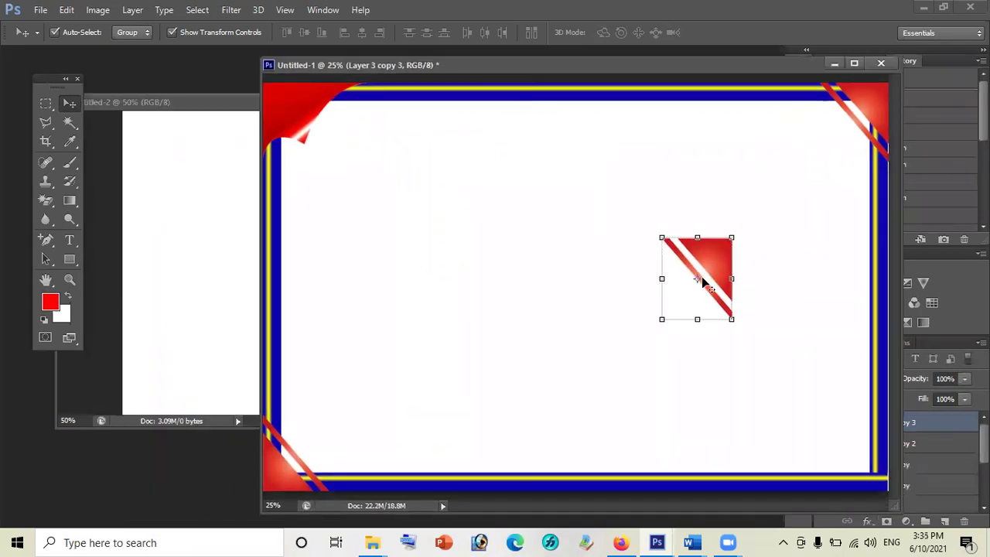
left_click_drag(698, 272, 698, 266)
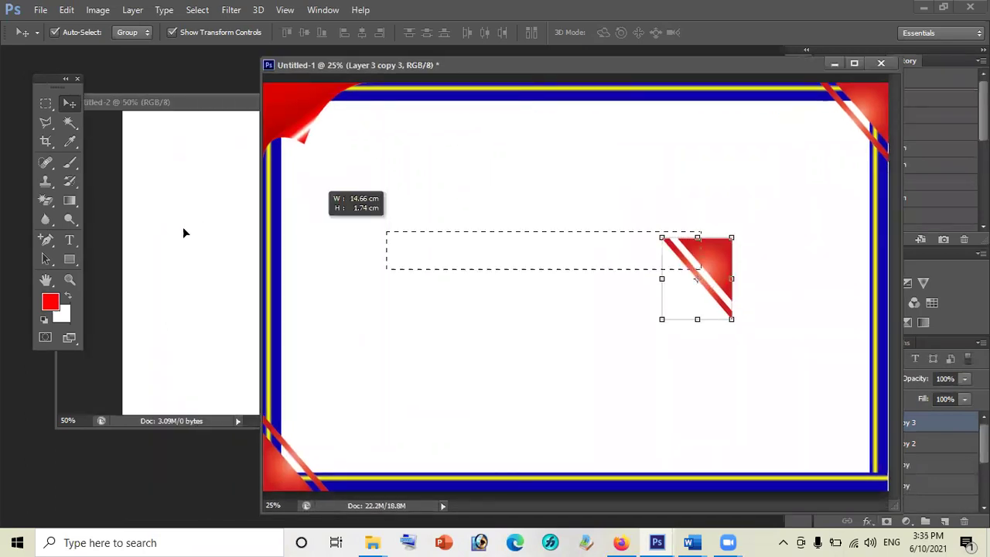
left_click(813, 286)
left_click(704, 270)
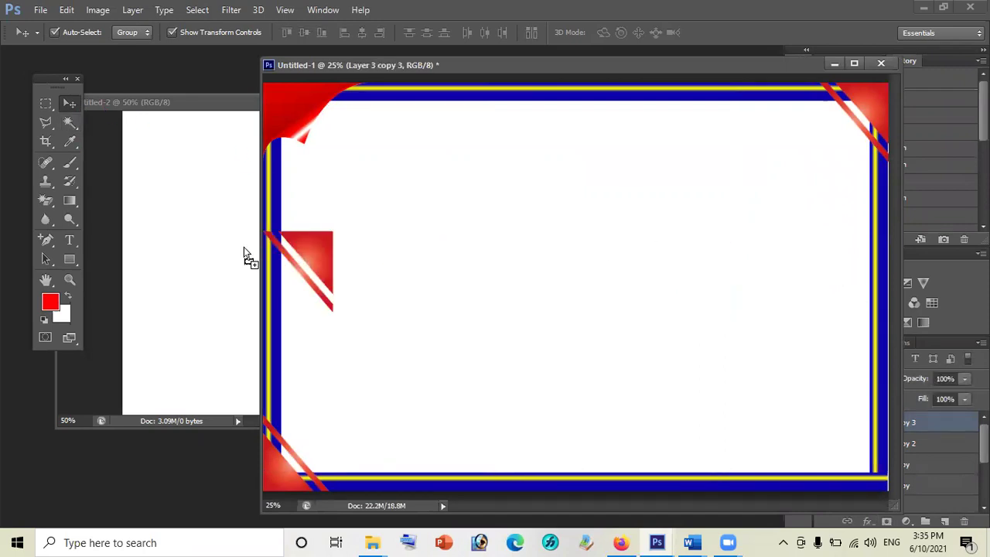
mouse_move(697, 264)
left_mouse_down()
mouse_move(199, 249)
mouse_move(346, 222)
left_mouse_up()
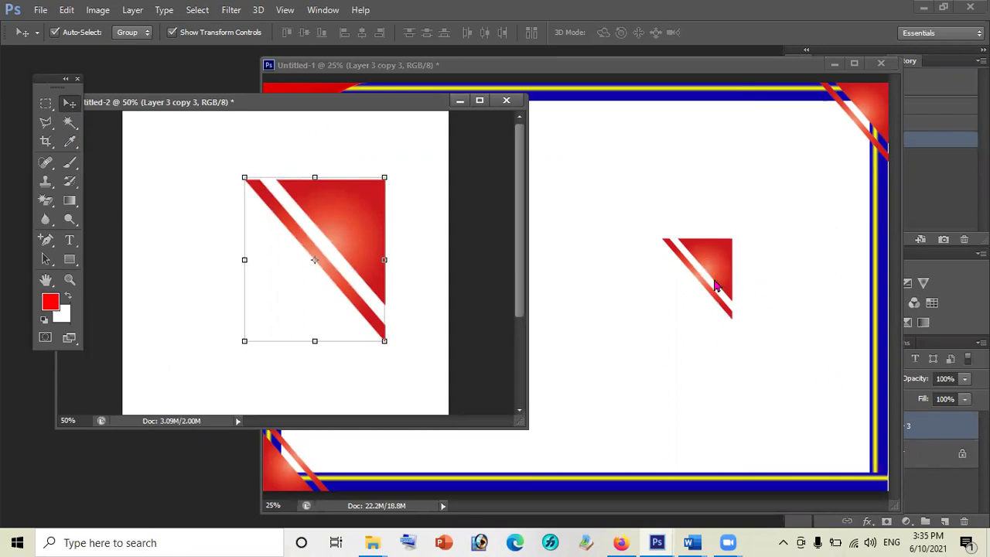
- Rotate the certificate's striped triangle about 90 degrees and apply the transformation
left_click(713, 280)
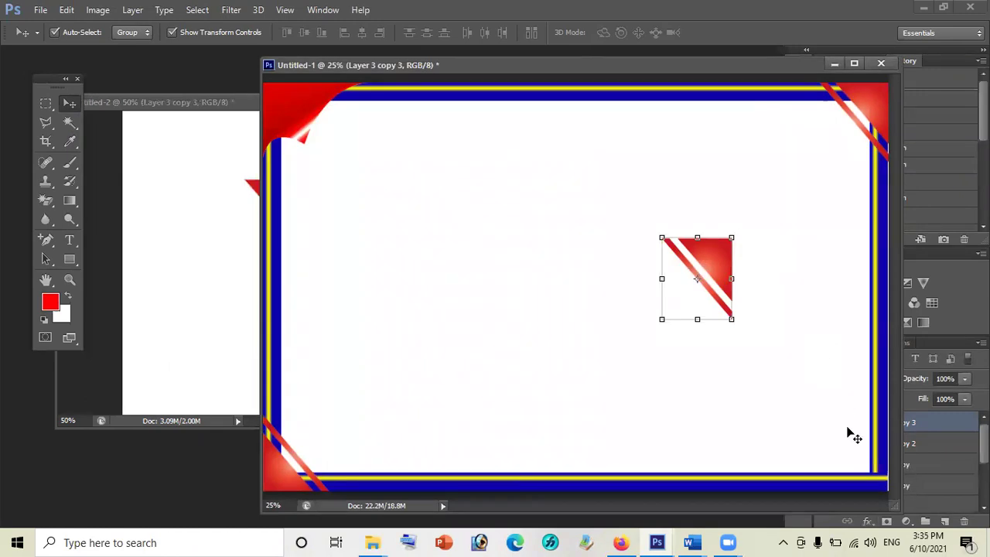
mouse_move(744, 229)
left_mouse_down()
mouse_move(784, 350)
mouse_move(776, 358)
left_mouse_up()
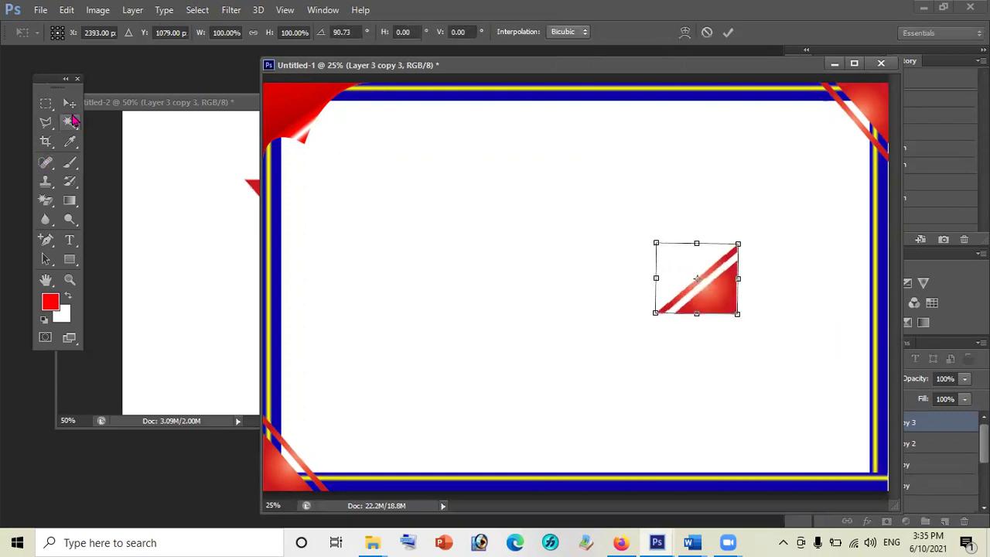
left_click(69, 102)
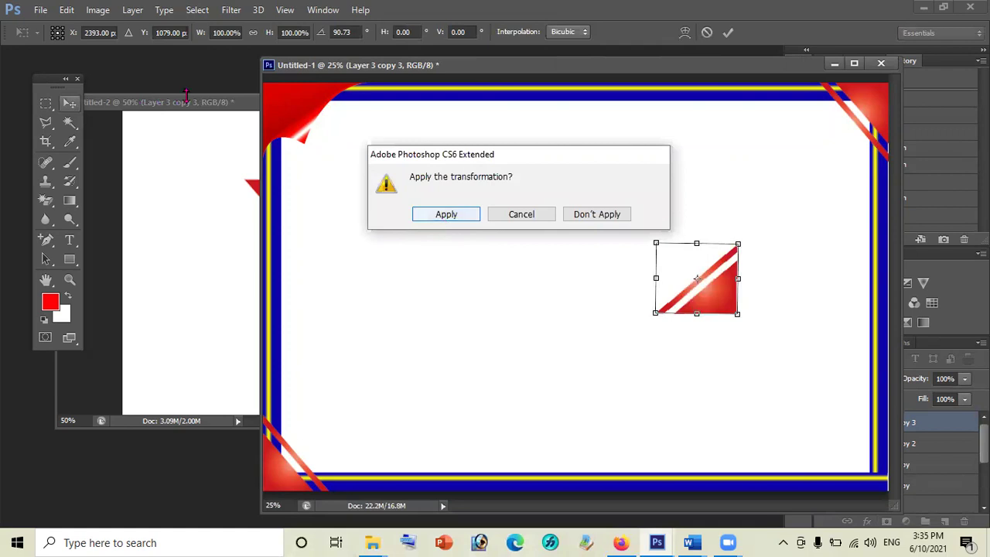
key("Return")
left_click(188, 101)
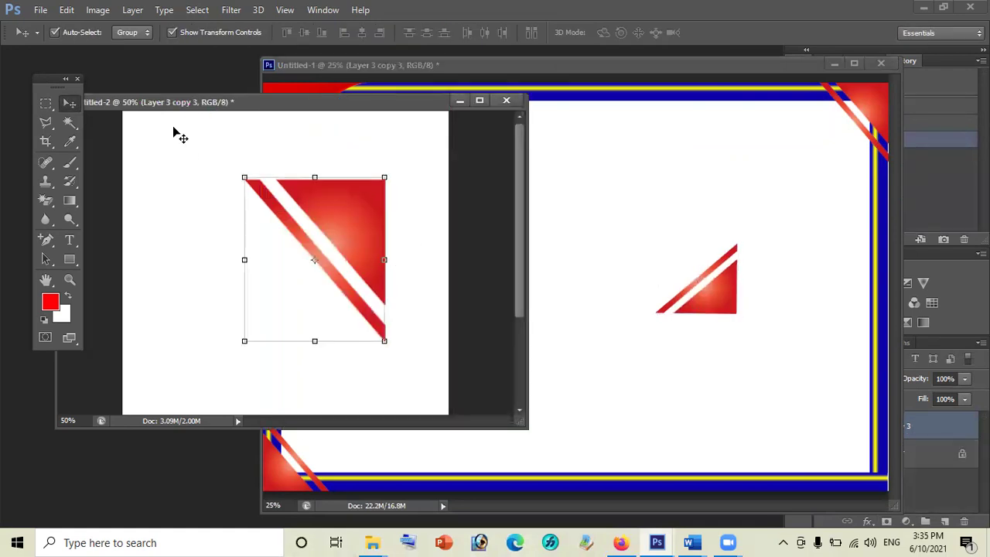
- Flip the Untitled-2 canvas horizontally and vertically, then move the triangle upward
left_click(98, 10)
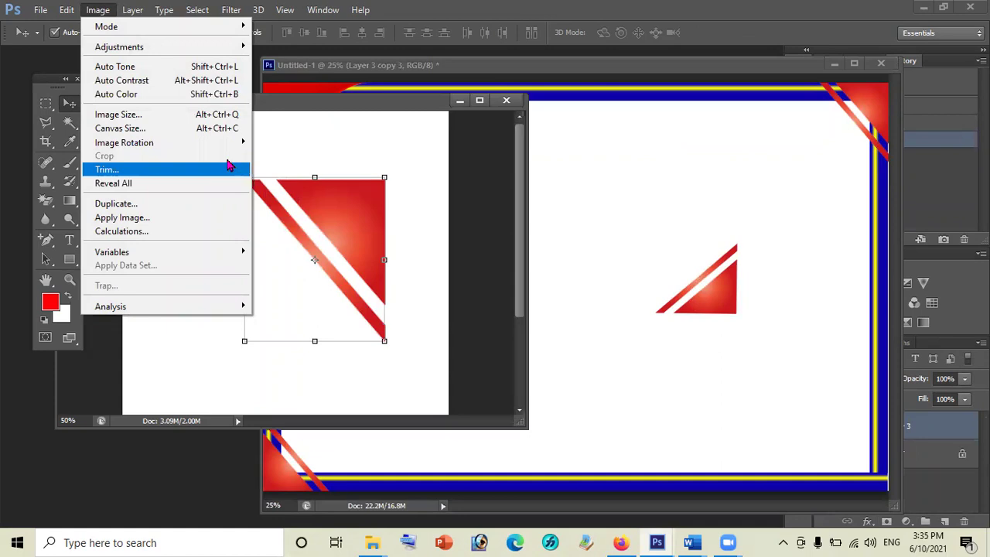
left_click(310, 205)
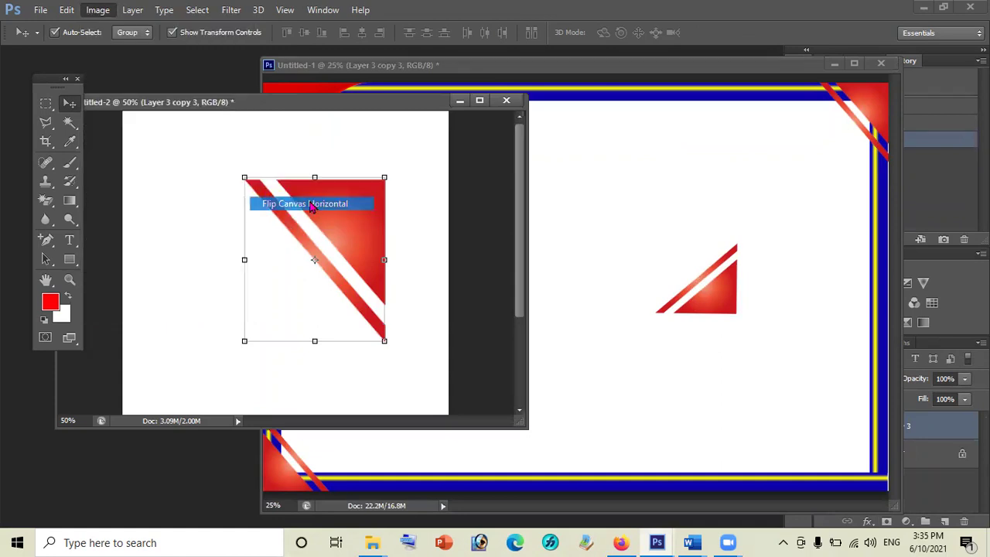
left_click(99, 10)
mouse_move(124, 142)
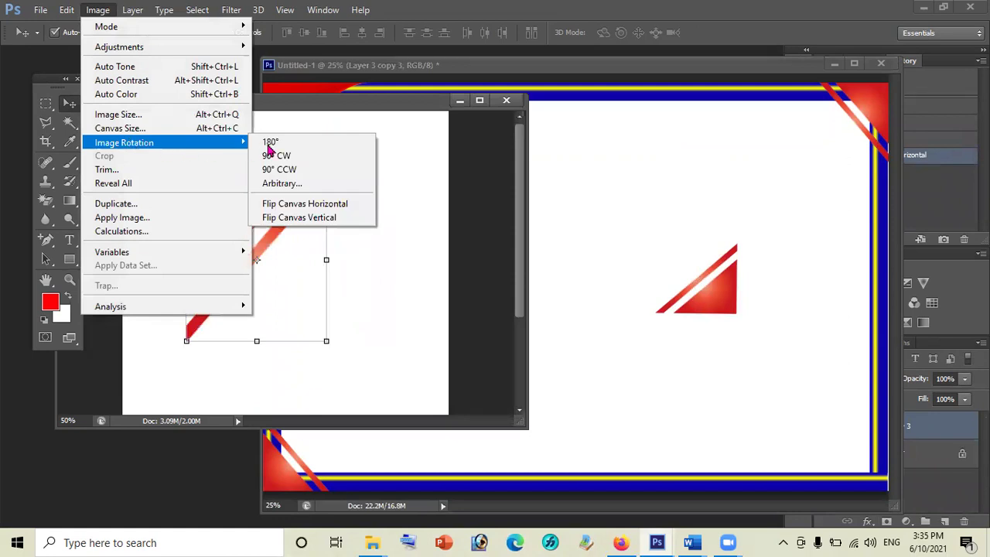
left_click(298, 217)
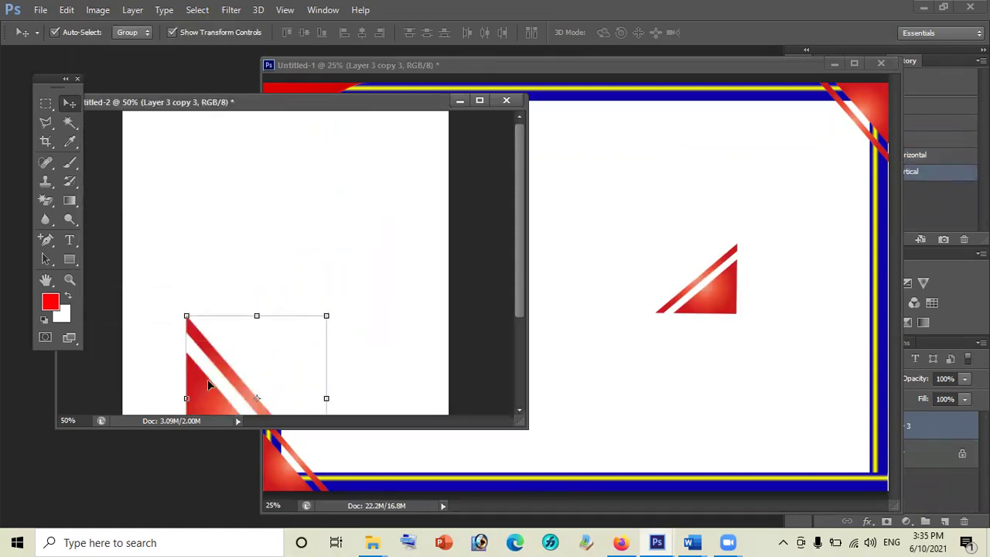
left_click_drag(207, 361, 186, 233)
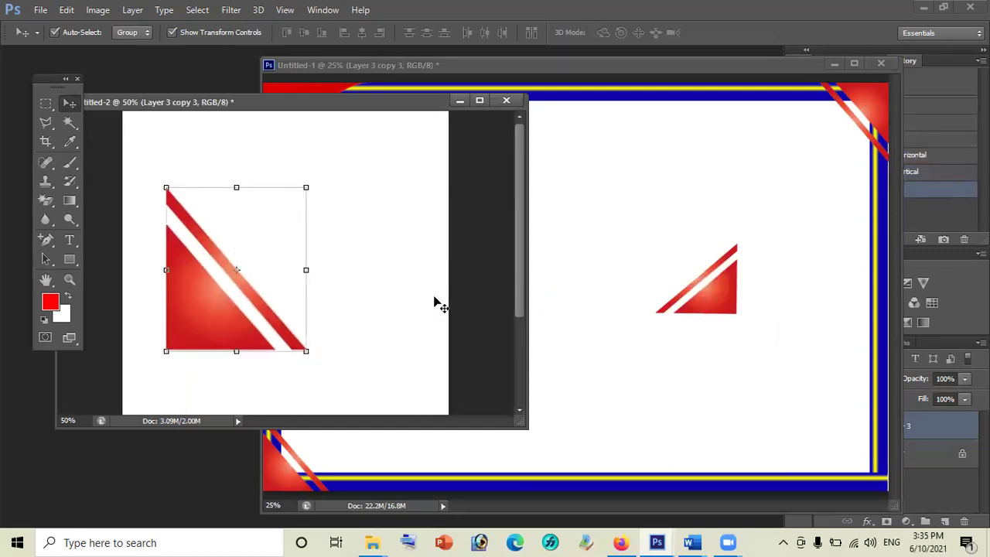
- Flip the Untitled-2 canvas vertically and horizontally again and centre the triangle
left_click(100, 10)
mouse_move(124, 142)
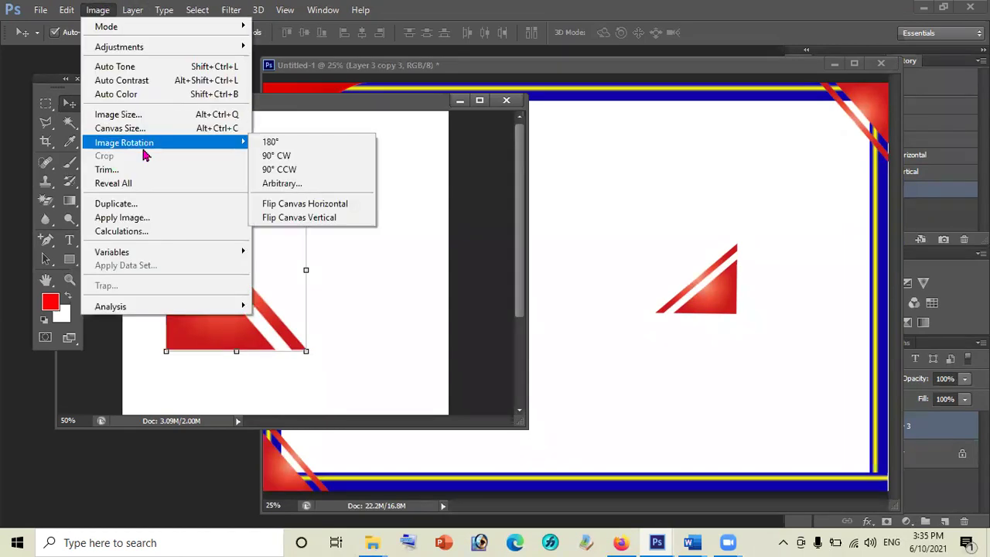
left_click(308, 218)
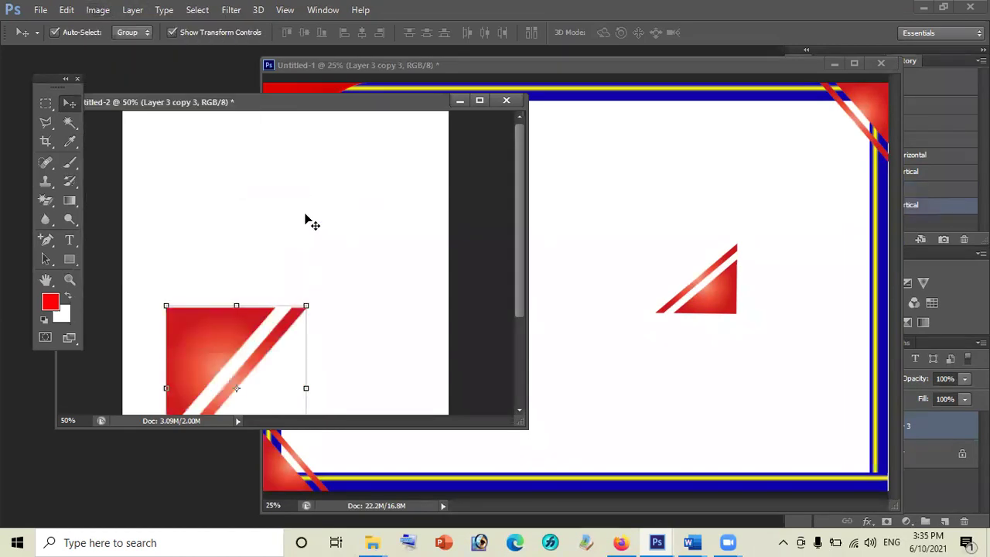
left_click(97, 10)
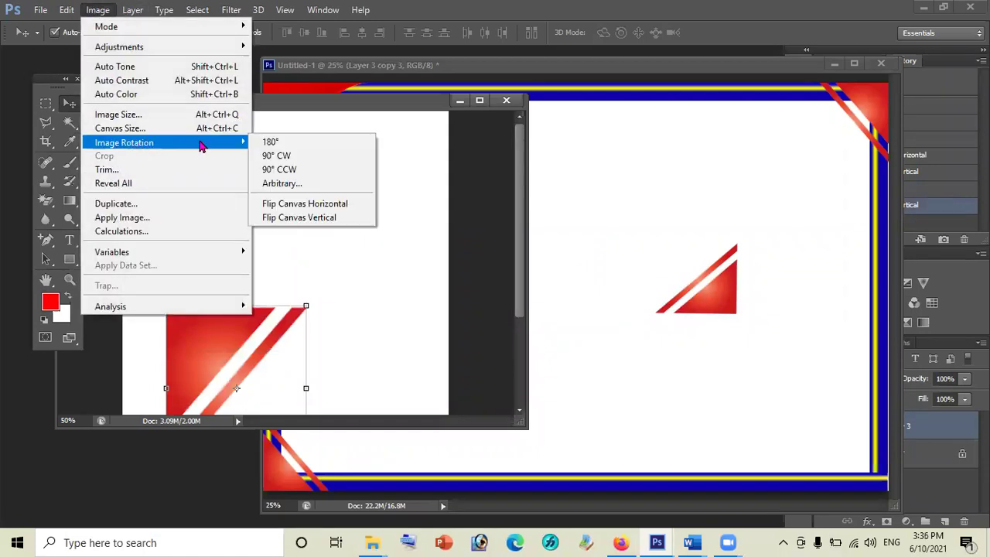
left_click(313, 205)
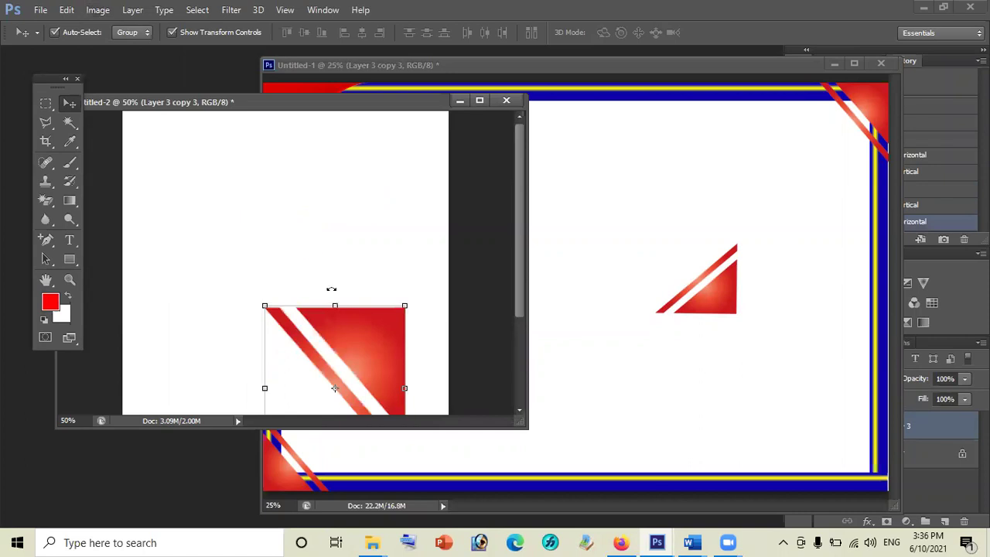
left_click_drag(353, 360, 320, 262)
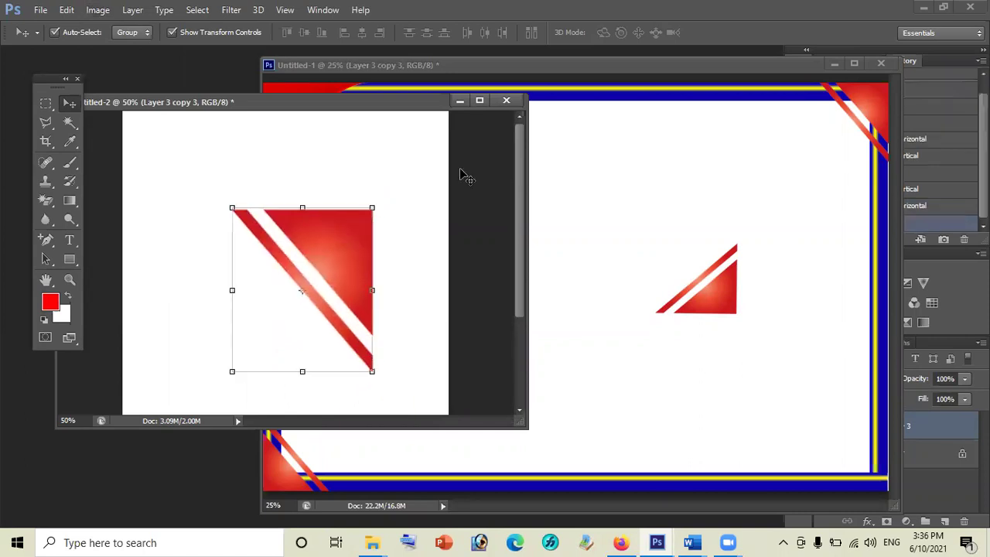
- Minimize Untitled-2 and fit the rotated triangle into the certificate's bottom-right corner, nudged right
left_click(459, 101)
mouse_move(701, 292)
left_mouse_down()
mouse_move(816, 381)
mouse_move(855, 472)
left_mouse_up()
key("Right")
key("Right")
key("Right")
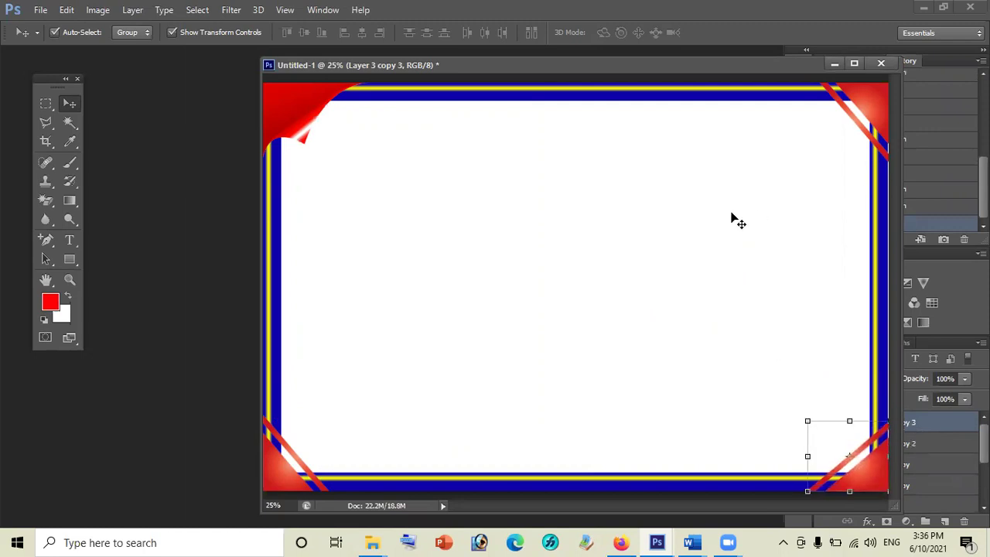
left_click(704, 214)
left_click_drag(531, 68, 406, 69)
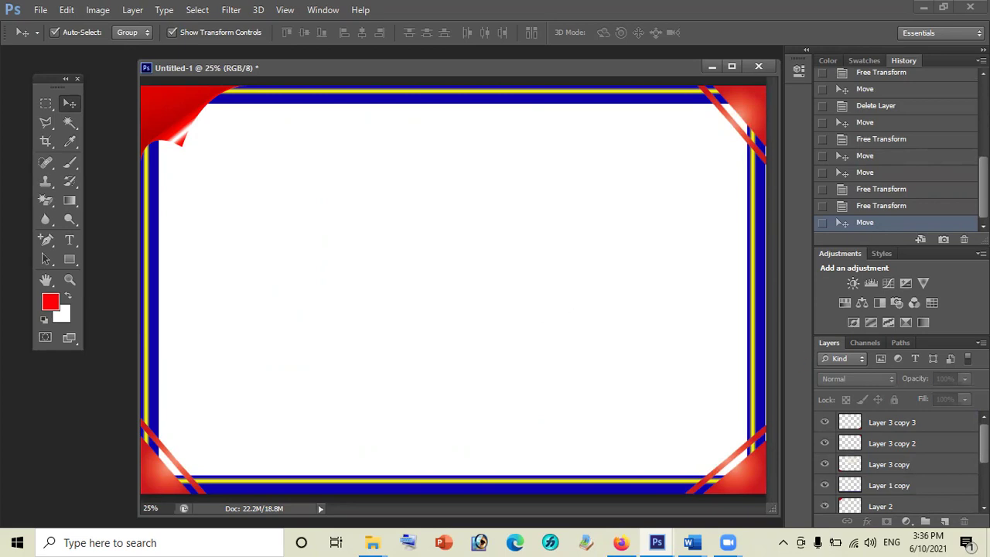
- Duplicate the document into a floating copy, then close that copy without saving
scroll(898, 462, "down", 2)
scroll(953, 432, "up", 2)
left_click_drag(416, 75, 348, 86)
right_click(383, 78)
left_click(428, 87)
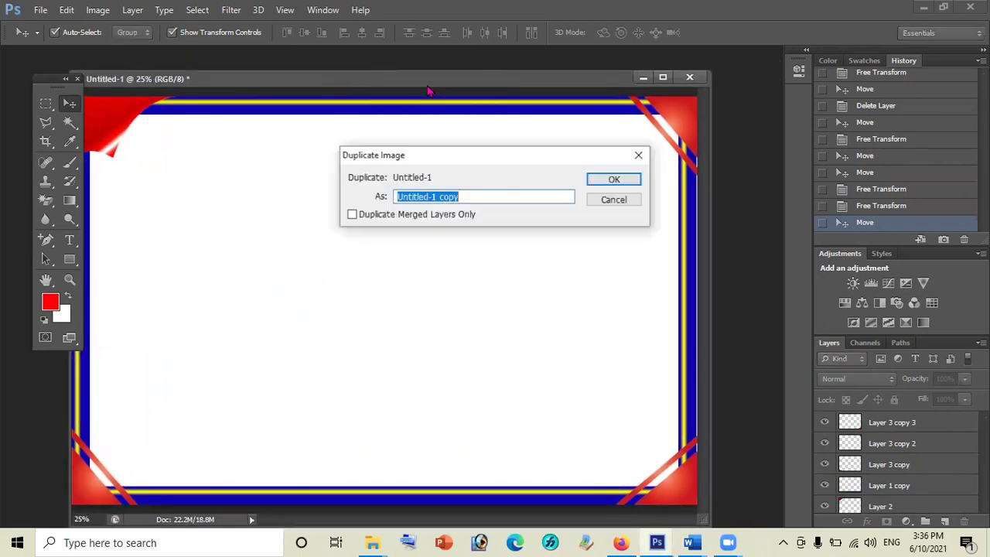
left_click(615, 180)
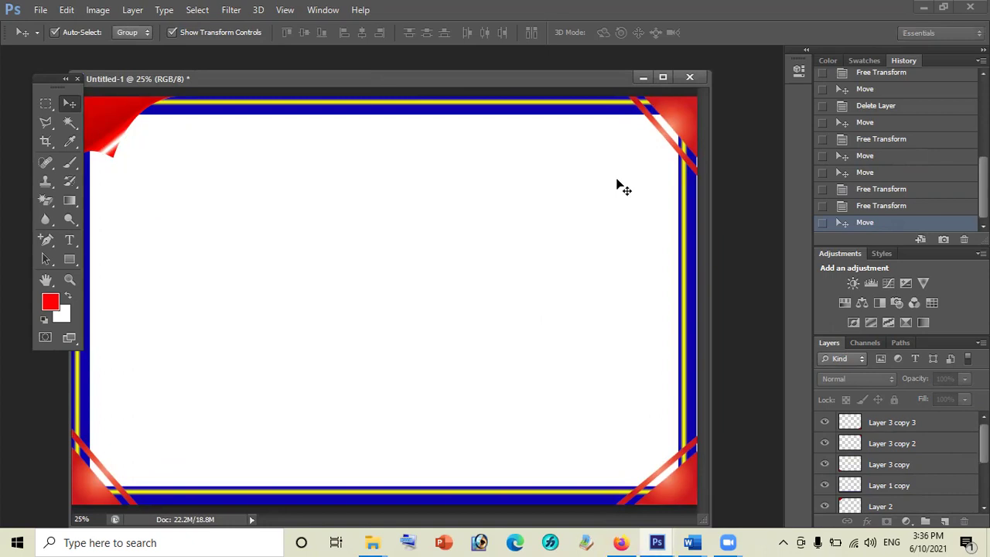
left_click_drag(294, 96, 468, 183)
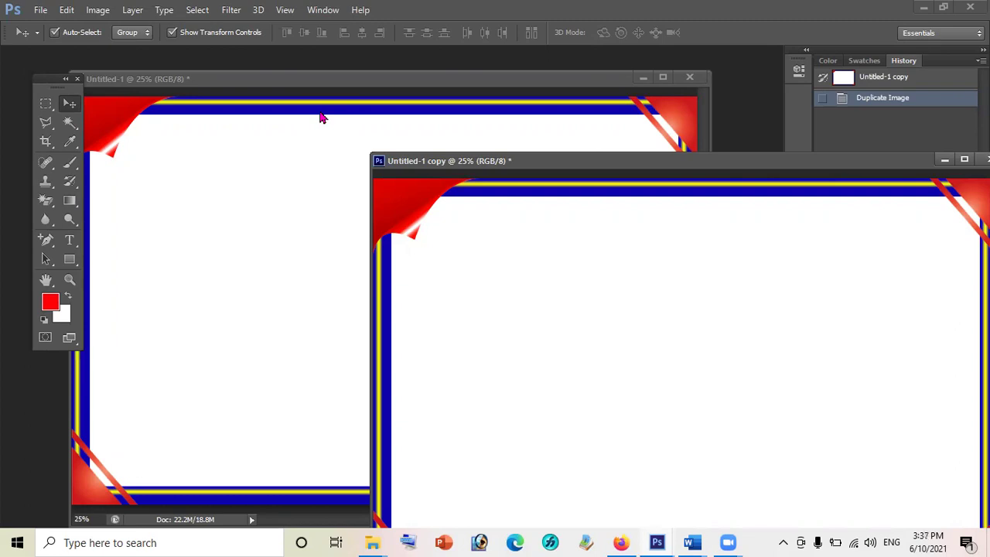
left_click_drag(513, 162, 475, 144)
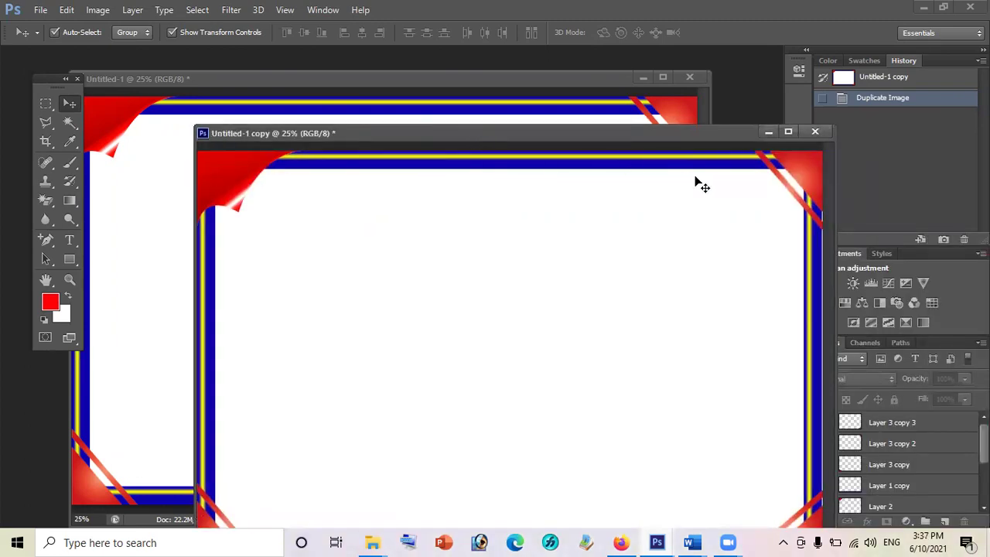
left_click(815, 131)
left_click(501, 215)
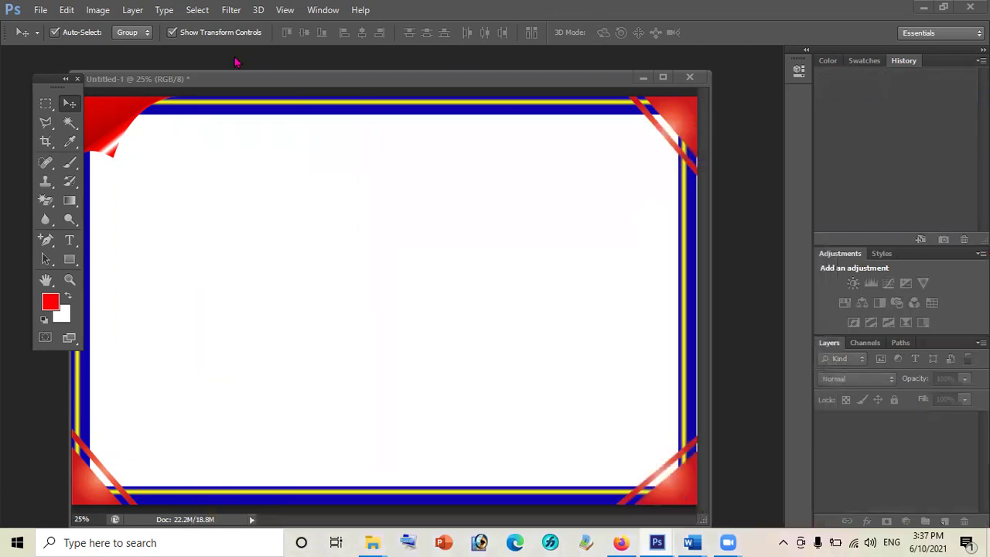
- Duplicate Untitled-1 again as 'Untitled-1 copy' in its own floating window
mouse_move(408, 71)
left_mouse_down()
mouse_move(389, 70)
mouse_move(387, 85)
left_mouse_up()
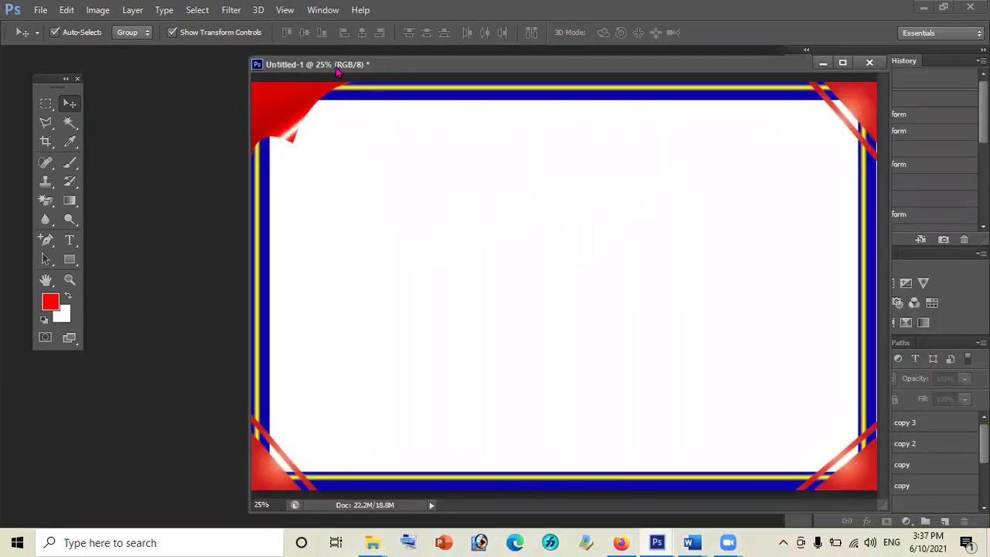
left_click_drag(338, 71, 231, 84)
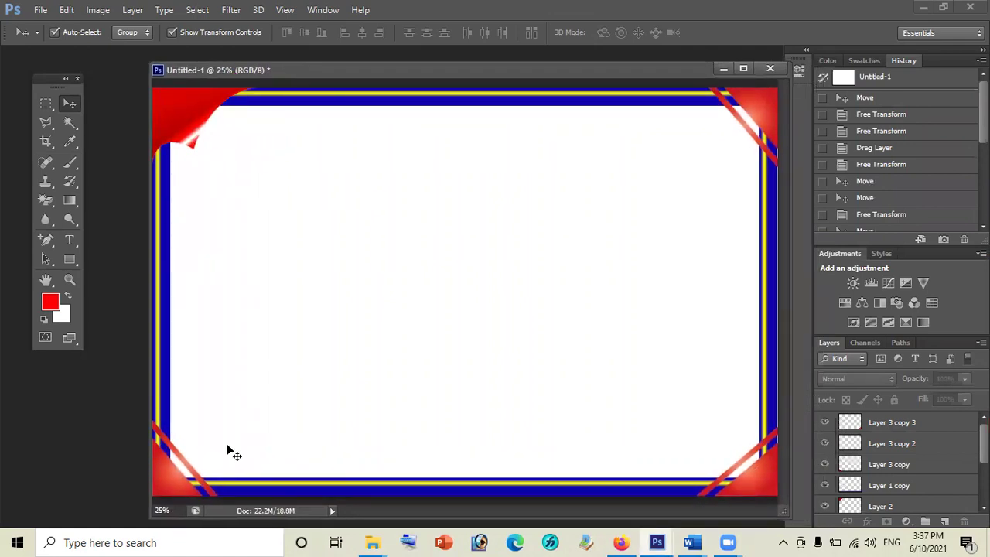
left_click_drag(382, 71, 336, 69)
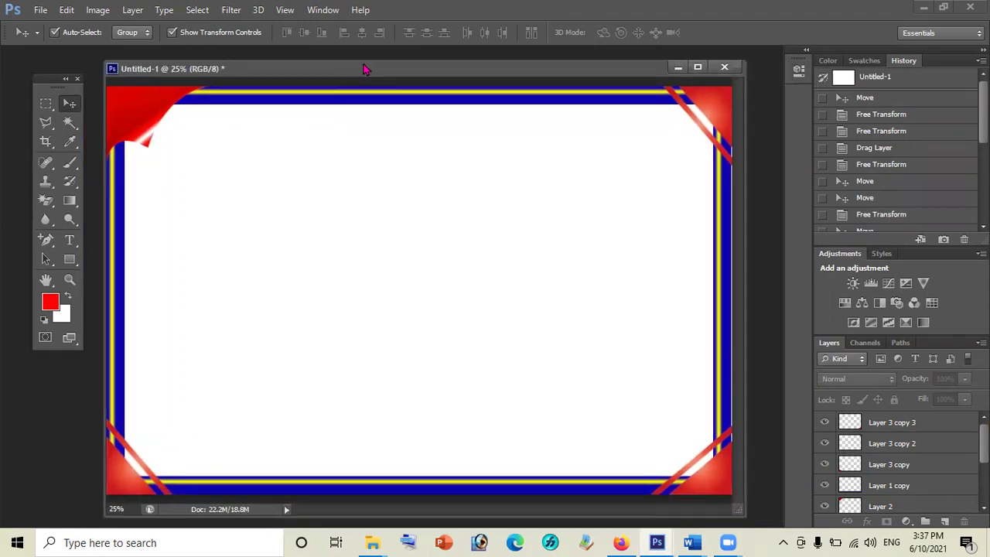
right_click(393, 72)
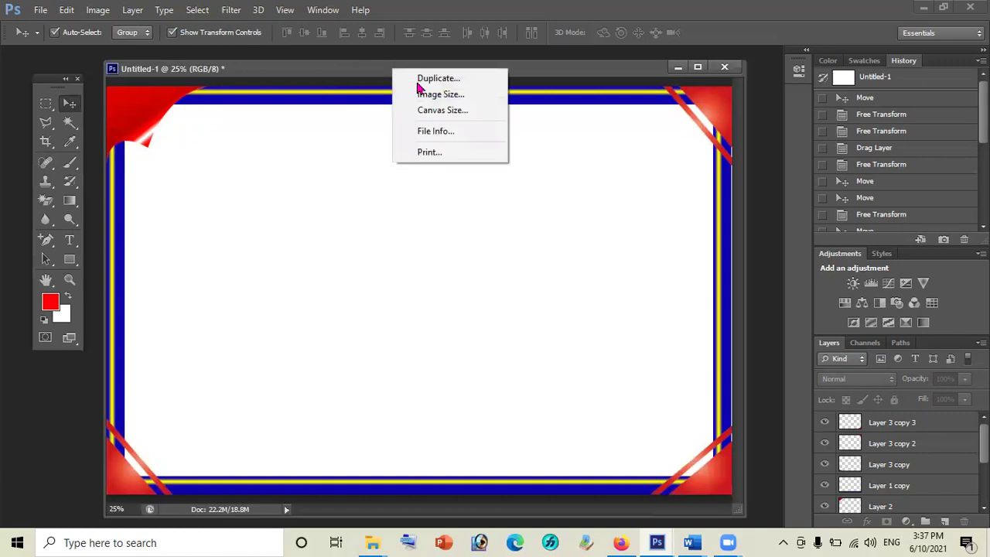
left_click(429, 78)
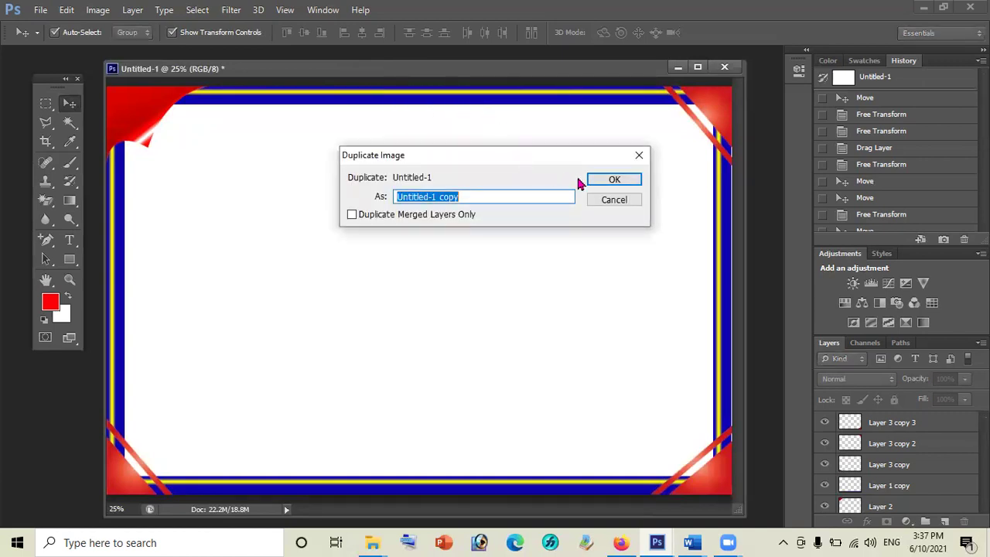
left_click(608, 181)
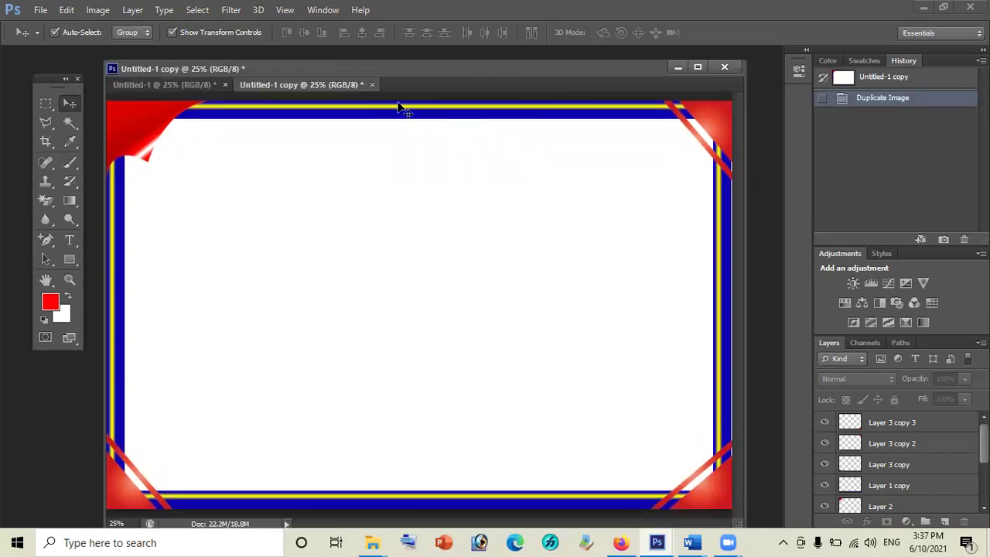
left_click_drag(334, 91, 429, 186)
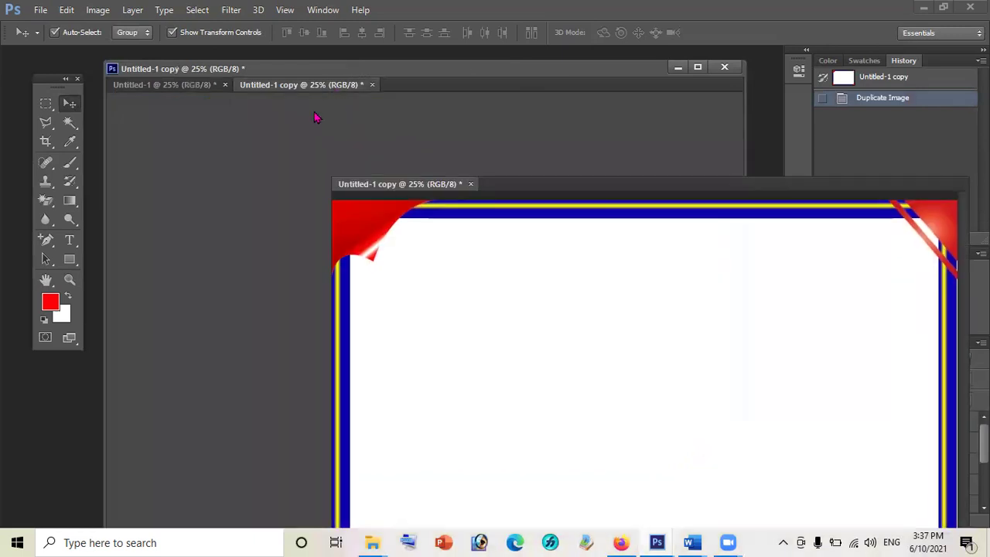
- Save the original Untitled-1 frame as Edit Boader.psd
left_click(306, 72)
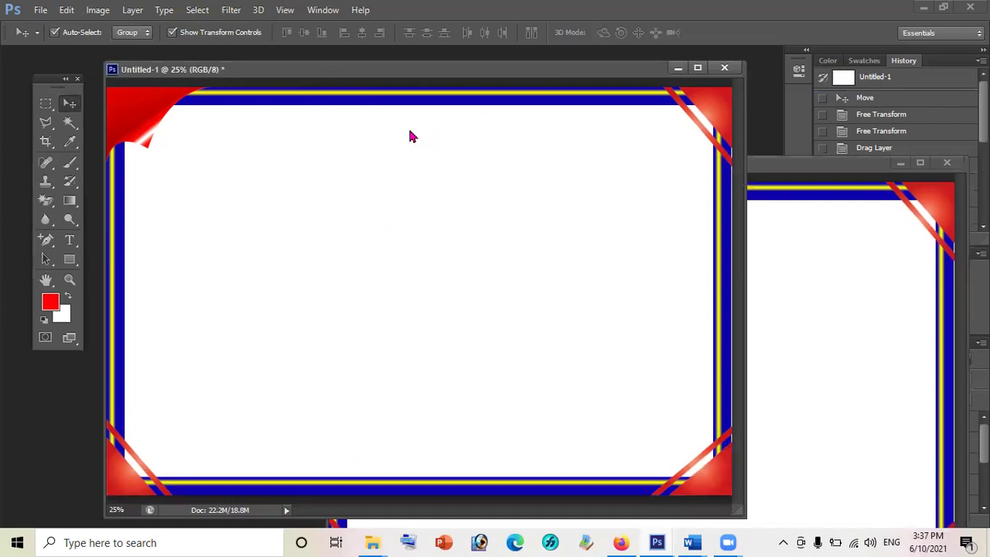
key("ctrl+s")
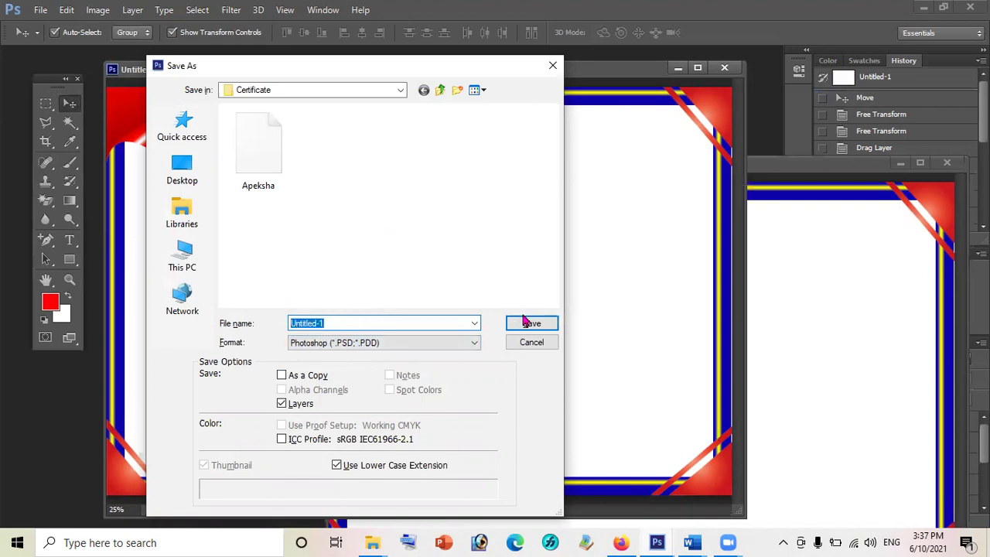
type("Edit Boader")
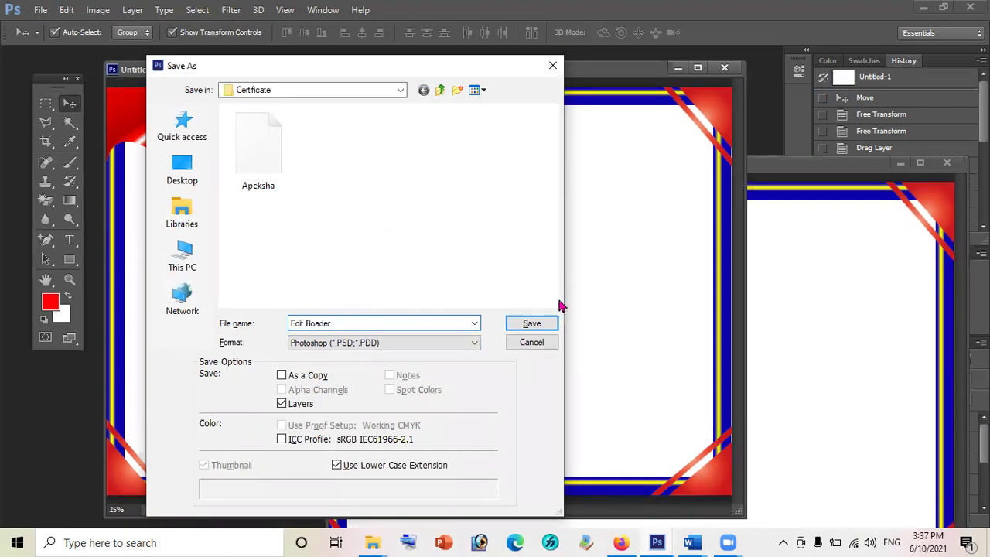
left_click(534, 325)
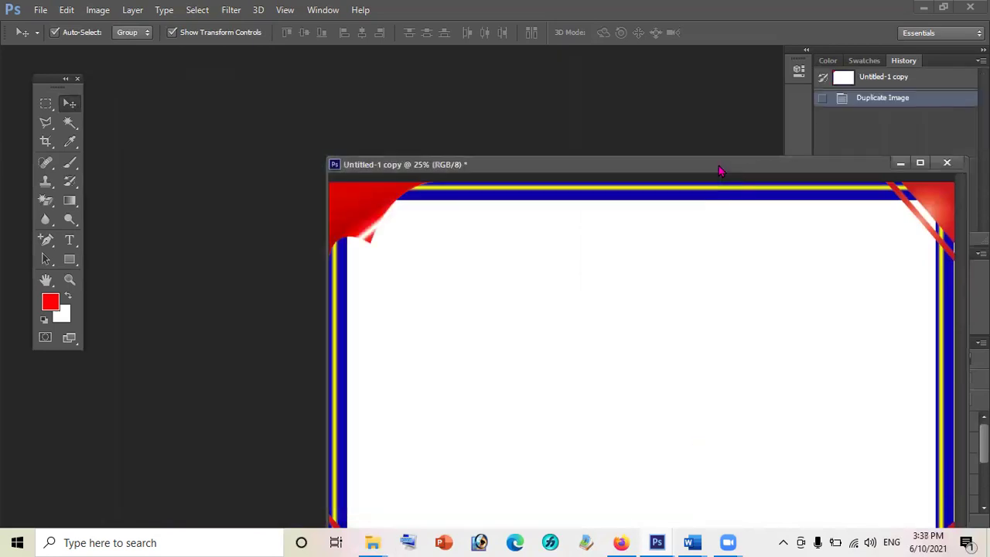
mouse_move(718, 166)
left_mouse_down()
mouse_move(431, 104)
mouse_move(517, 83)
left_mouse_up()
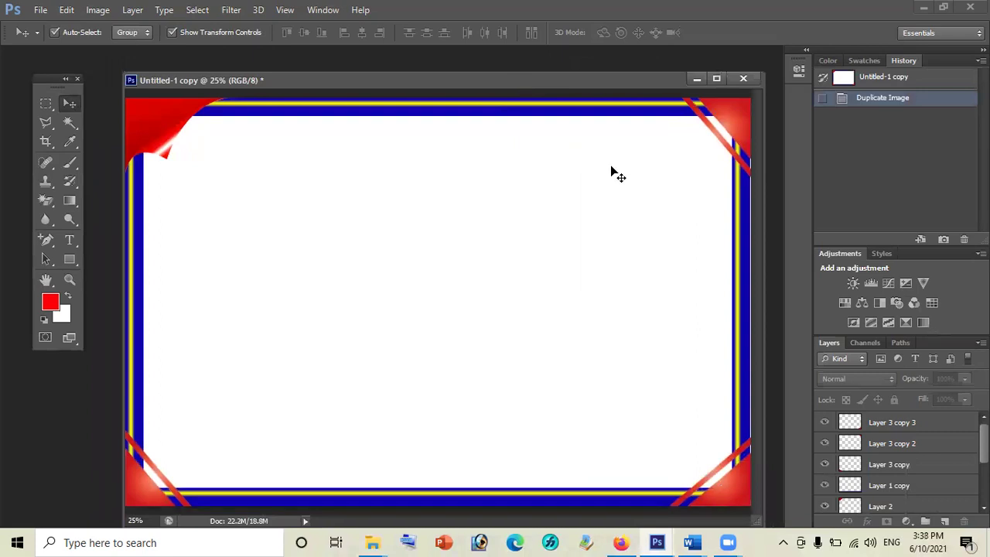
- Merge visible layers from the Layer menu, then undo the merge
left_click(132, 10)
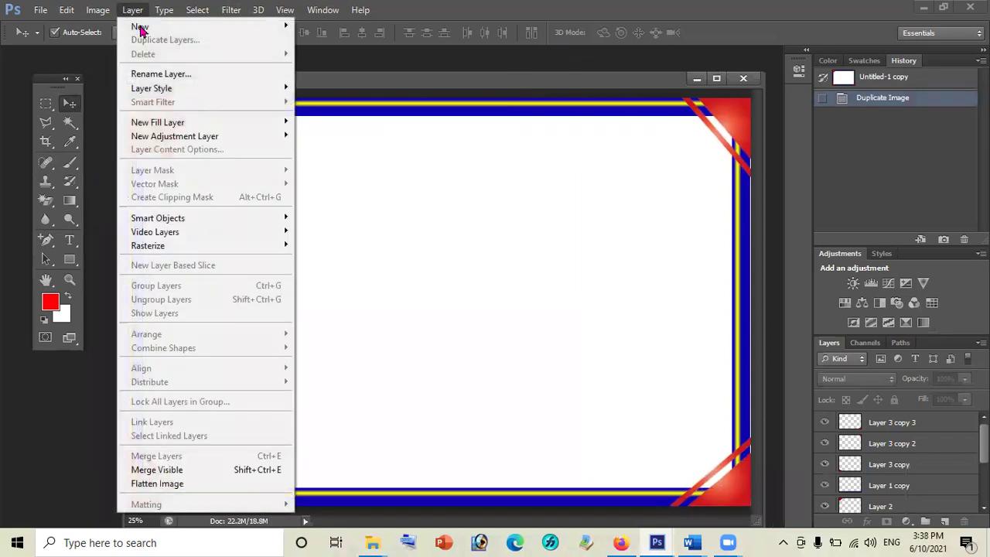
left_click(207, 472)
left_click_drag(374, 85, 348, 73)
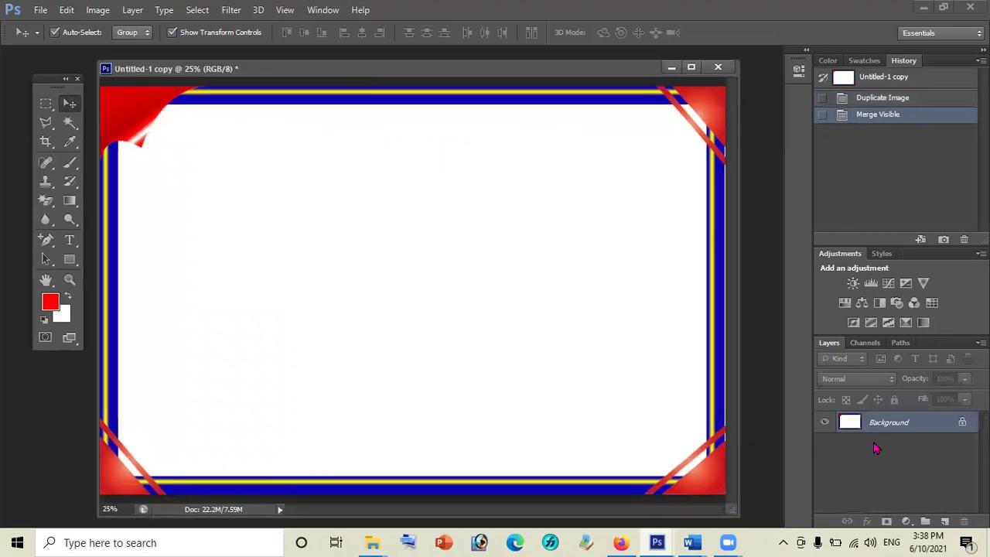
key("ctrl+z")
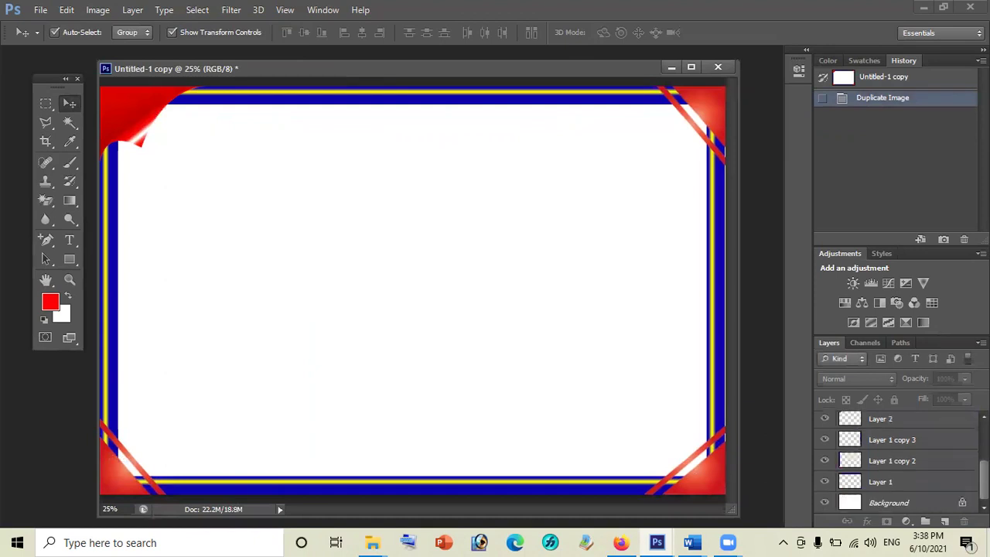
scroll(897, 462, "down", 2)
scroll(897, 463, "up", 2)
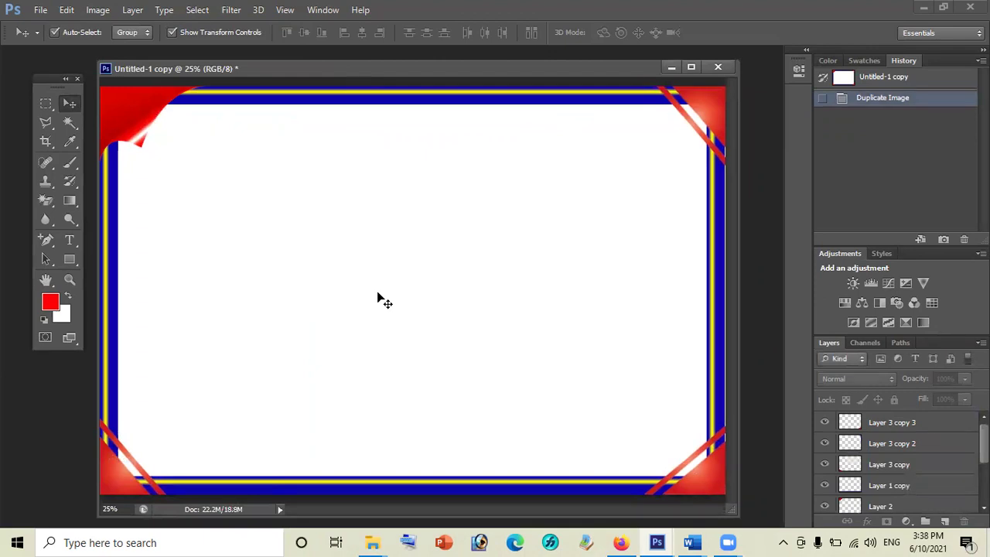
- Merge visible layers again with Shift+Ctrl+E and dismiss the locked-layer warning
key("ctrl+shift+e")
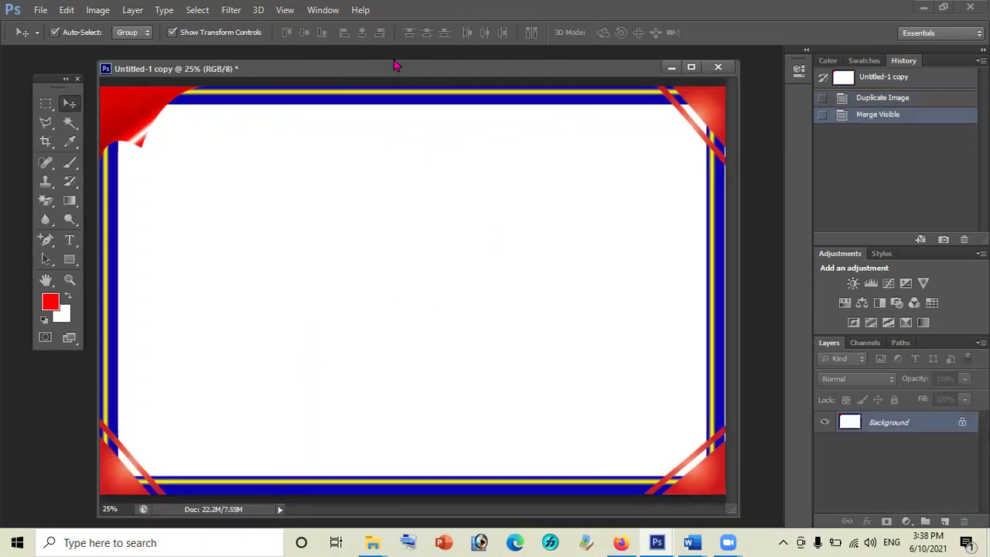
left_click_drag(395, 71, 419, 73)
left_click_drag(167, 138, 573, 168)
left_click(500, 214)
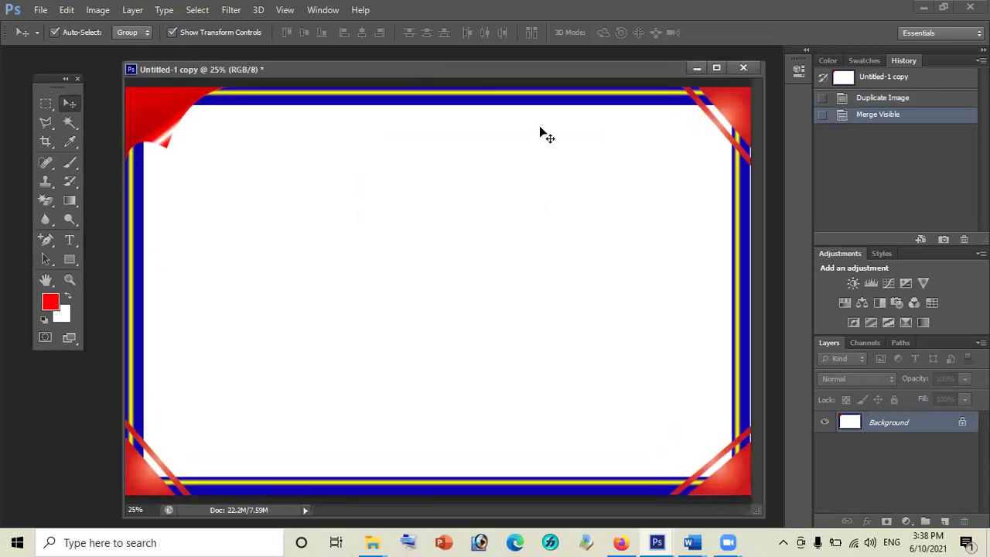
left_click_drag(520, 71, 500, 71)
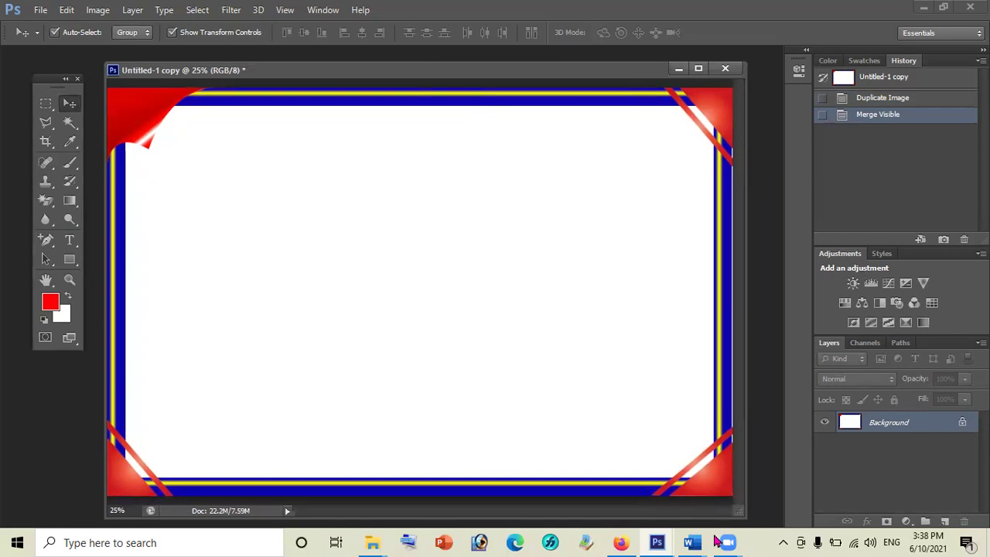
mouse_move(692, 542)
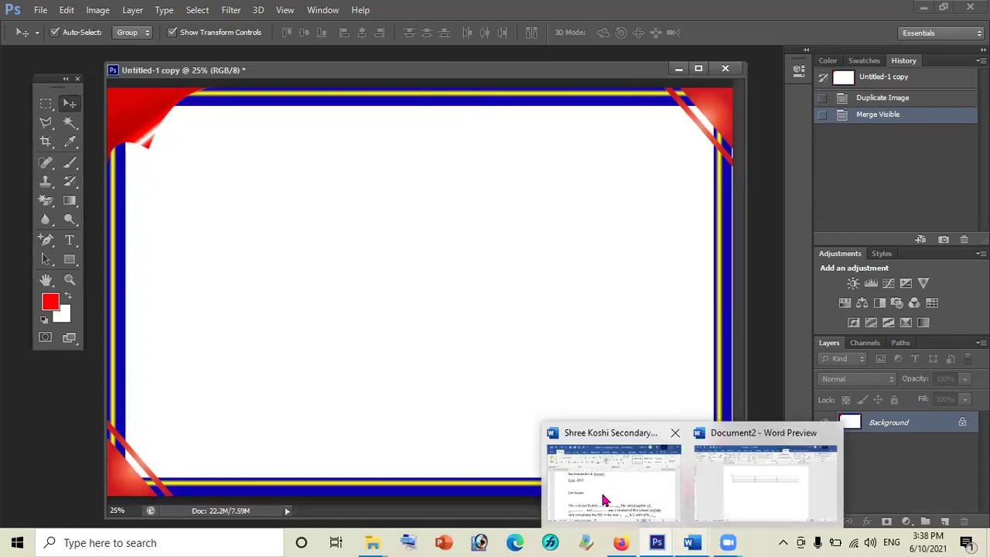
left_click(604, 500)
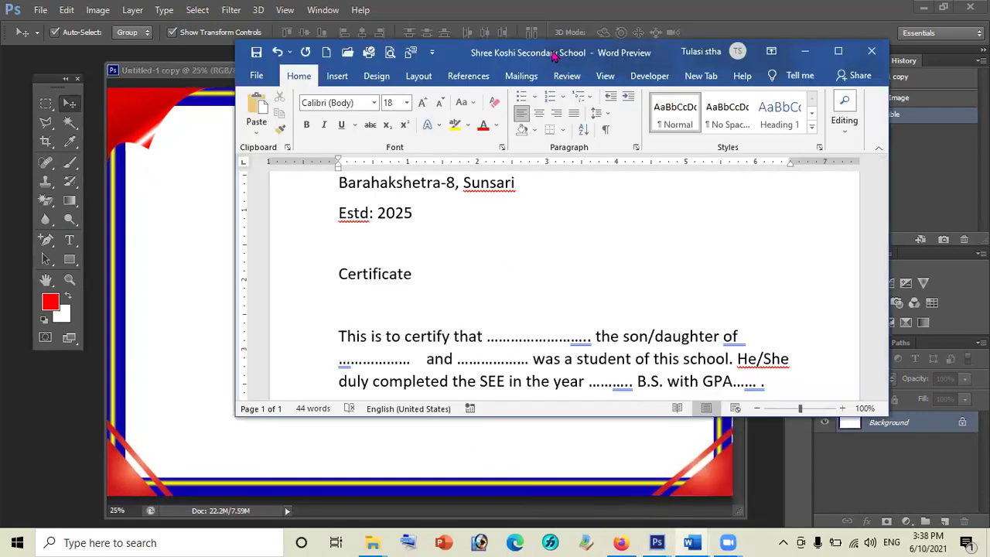
left_click_drag(592, 42, 725, 29)
scroll(657, 193, "up", 3)
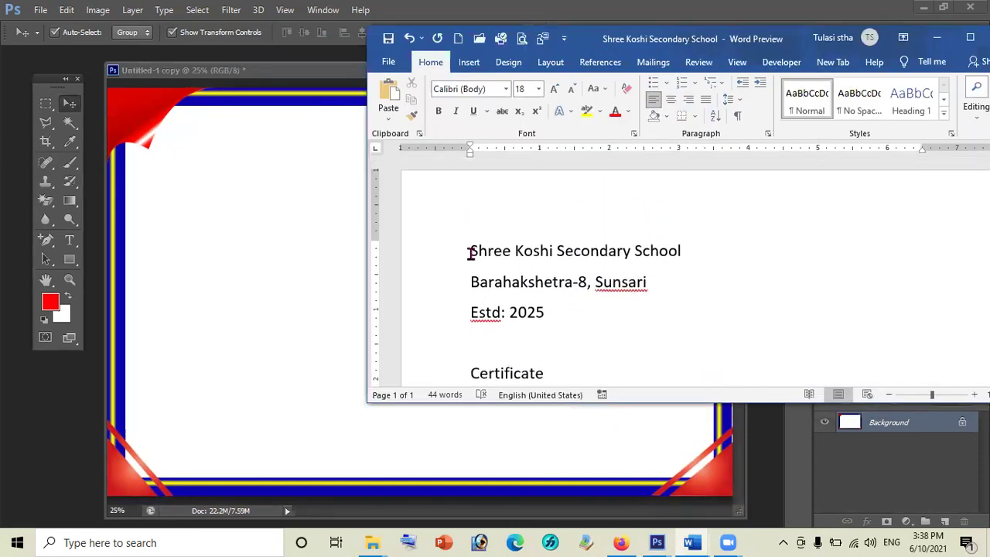
left_click_drag(470, 250, 669, 255)
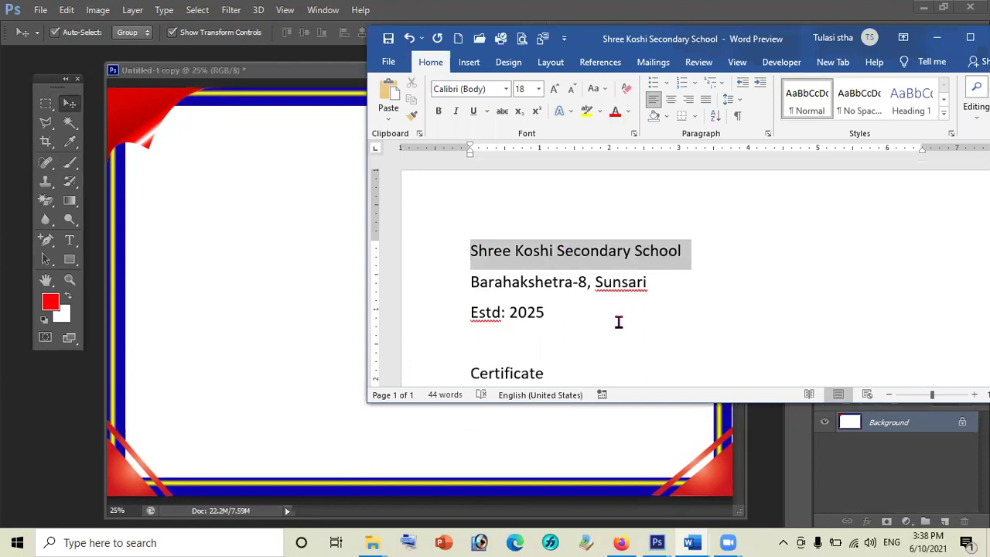
left_click(280, 115)
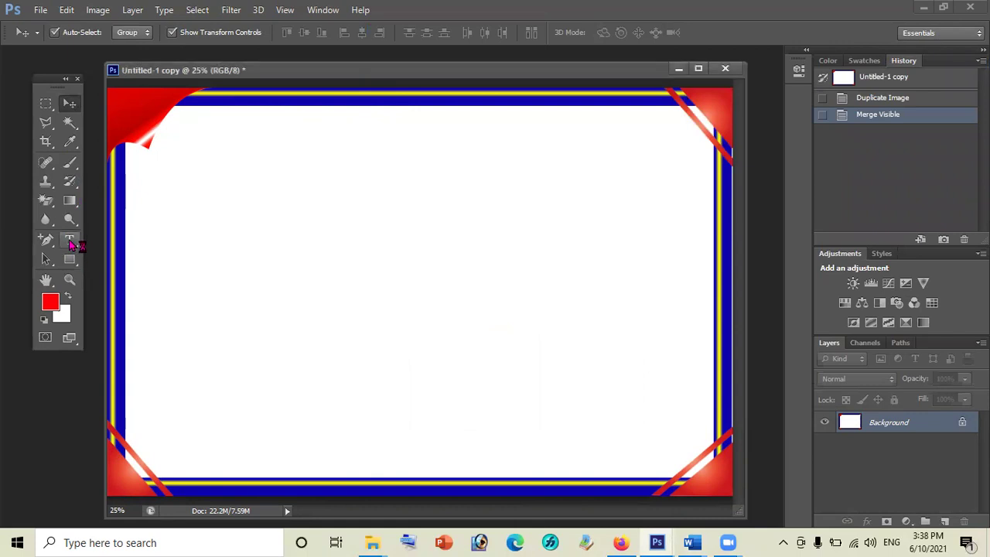
- Add a text box near the frame's top-left, leaving an empty extra text layer
left_click(70, 242)
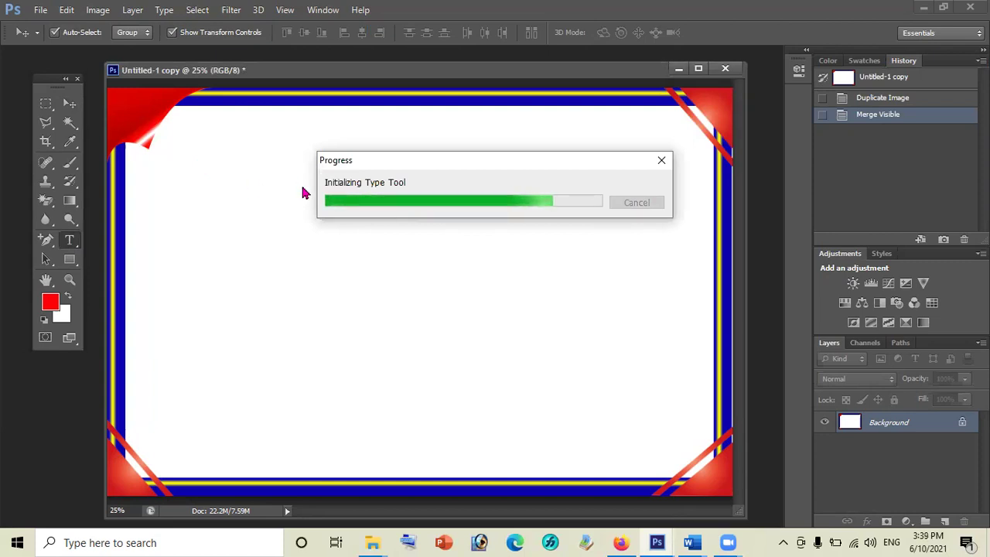
left_click(184, 147)
type("Shree Koshi Secondary School")
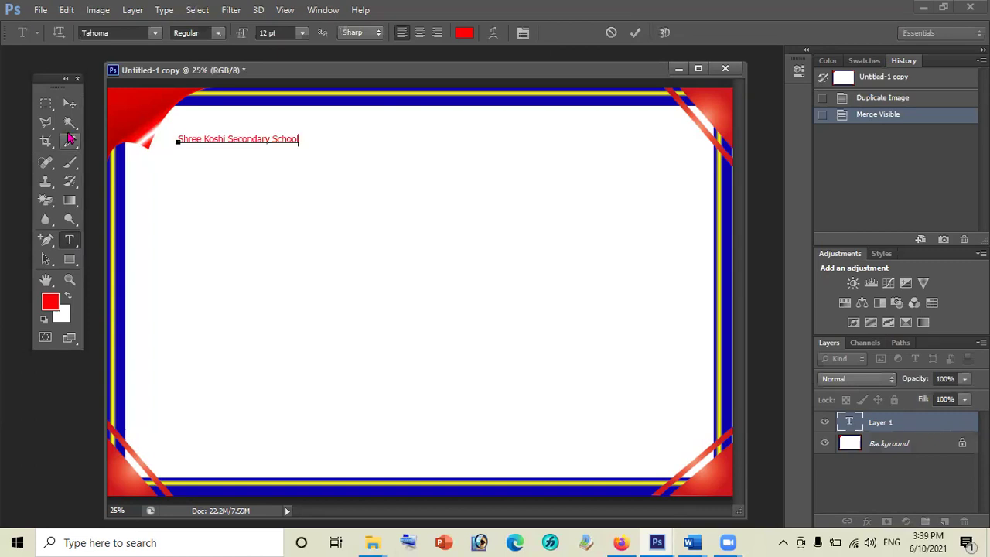
left_click(68, 105)
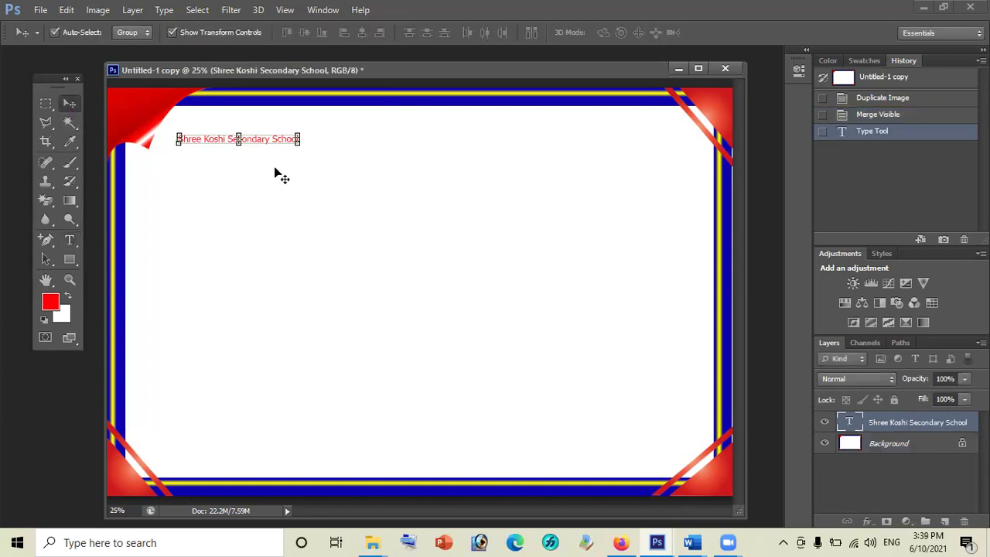
left_click(70, 241)
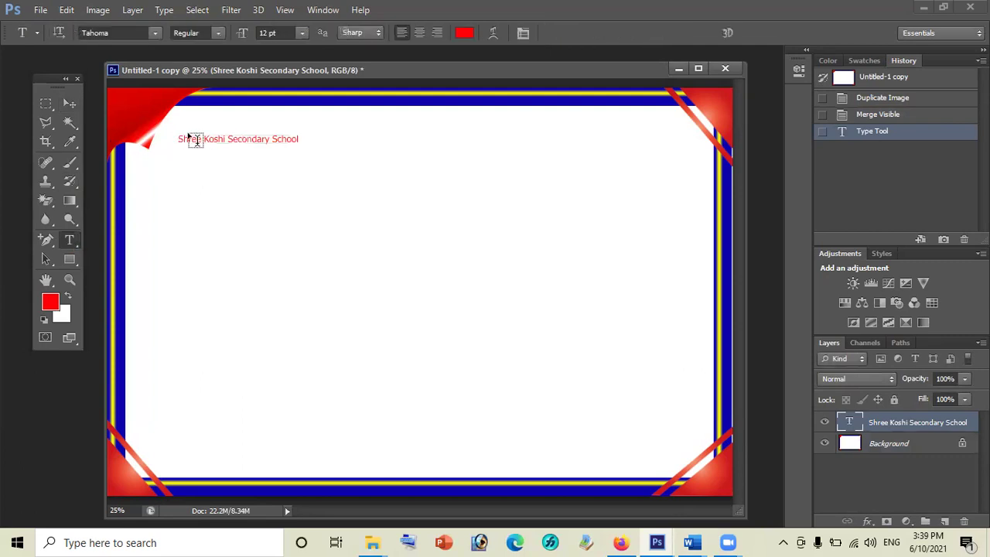
left_click_drag(170, 131, 299, 137)
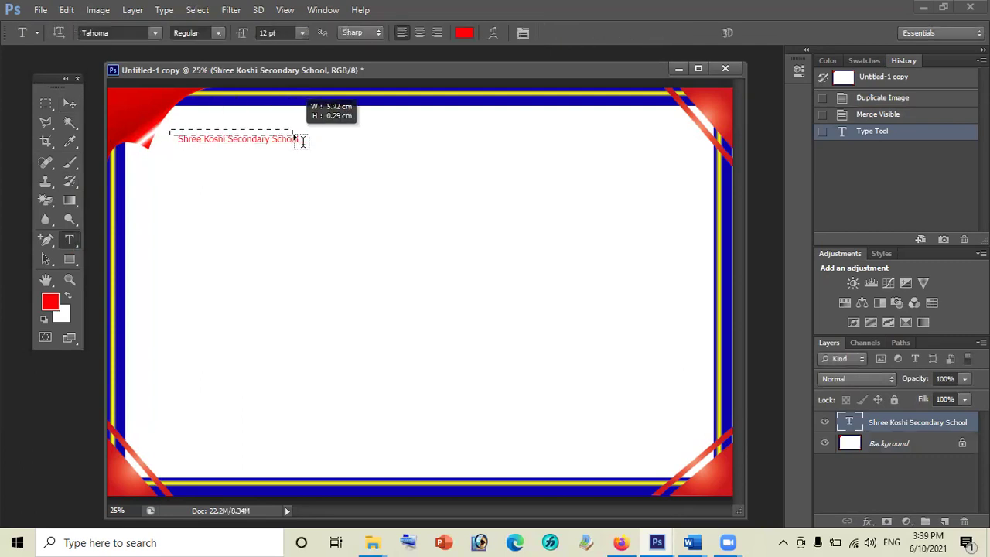
left_click(69, 103)
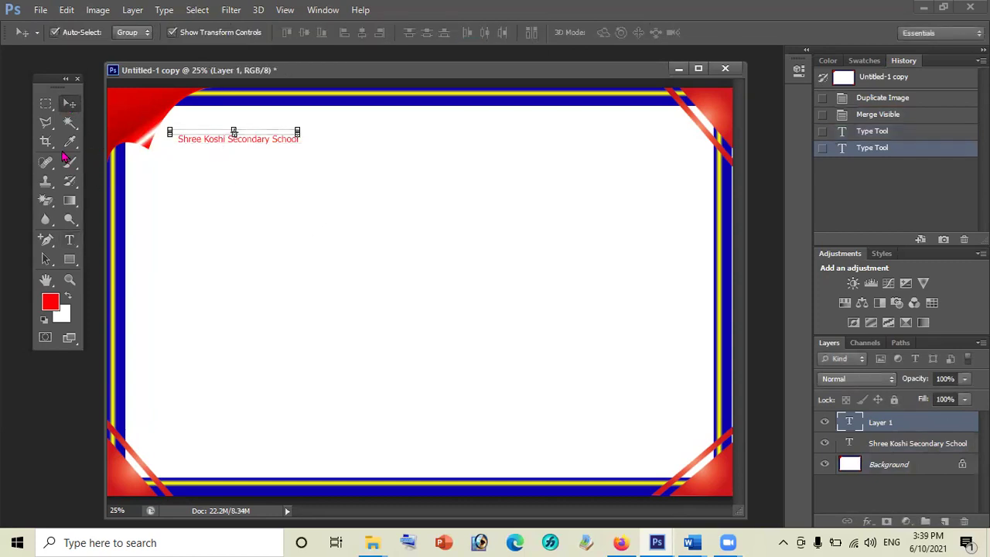
left_click(46, 102)
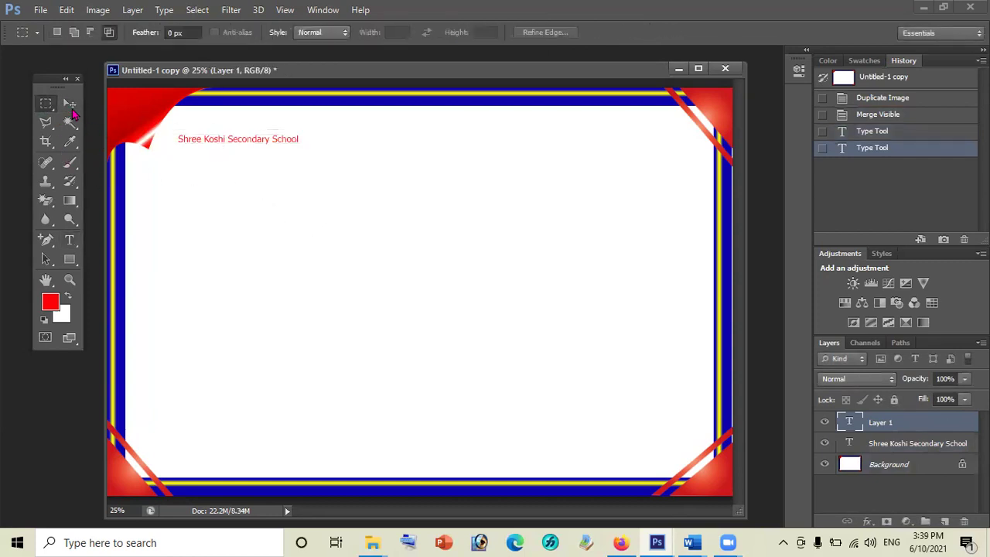
left_click(70, 105)
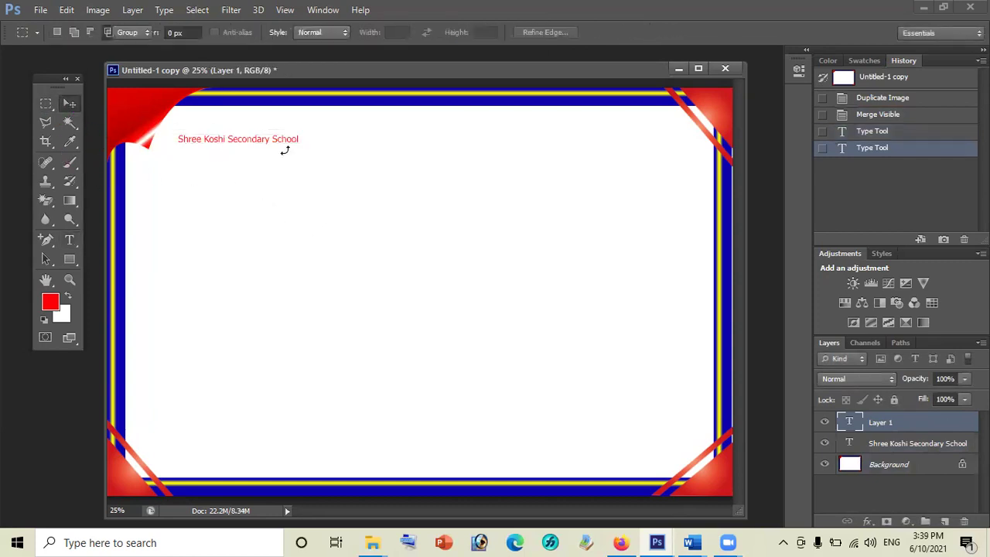
- Enlarge the Shree Koshi Secondary School heading from 12 pt to 48 pt
left_click(923, 447)
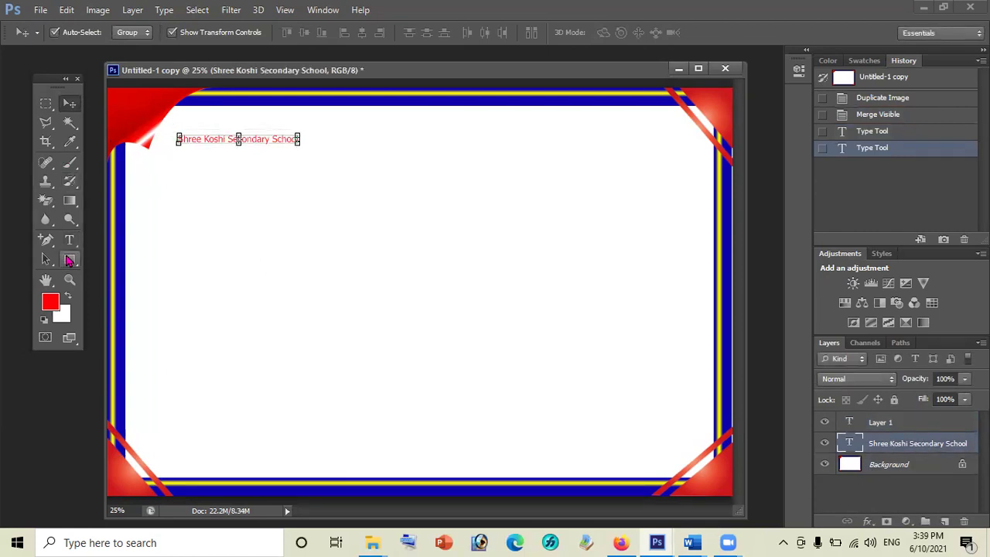
key("t")
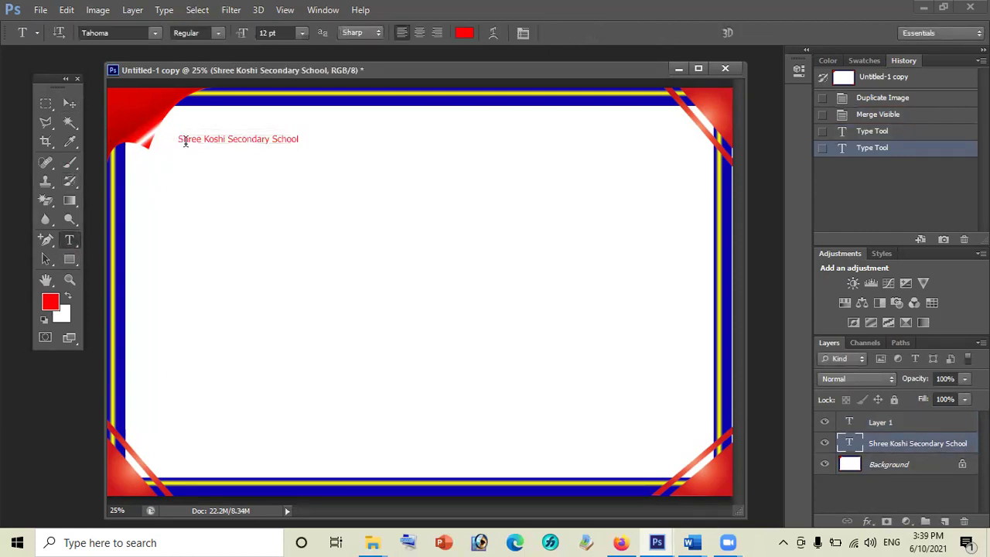
triple_click(214, 146)
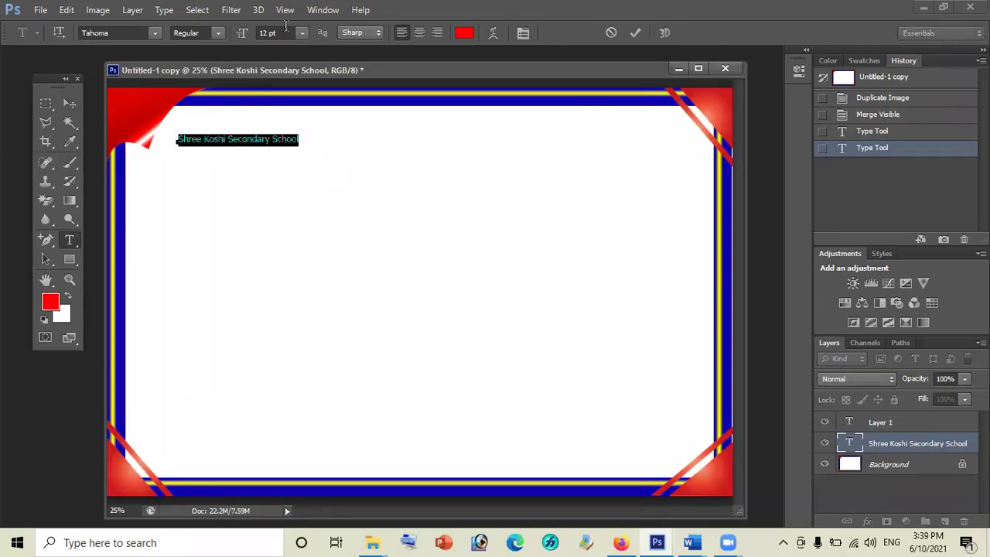
left_click(302, 34)
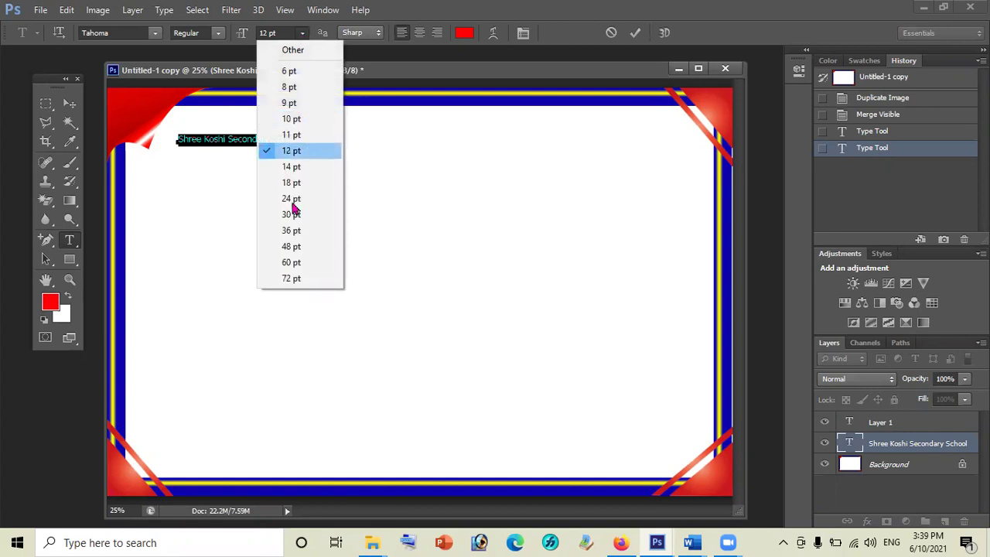
left_click(291, 231)
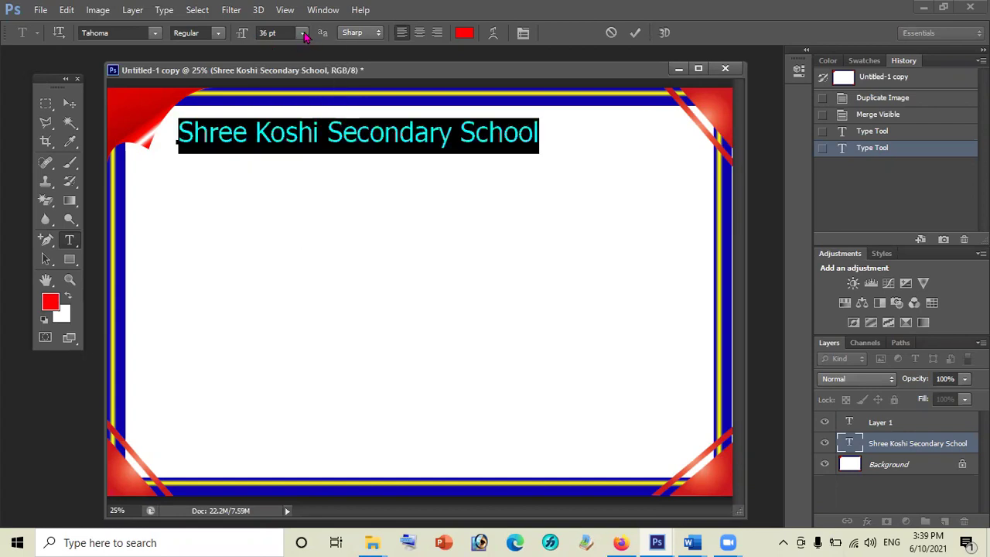
left_click(303, 38)
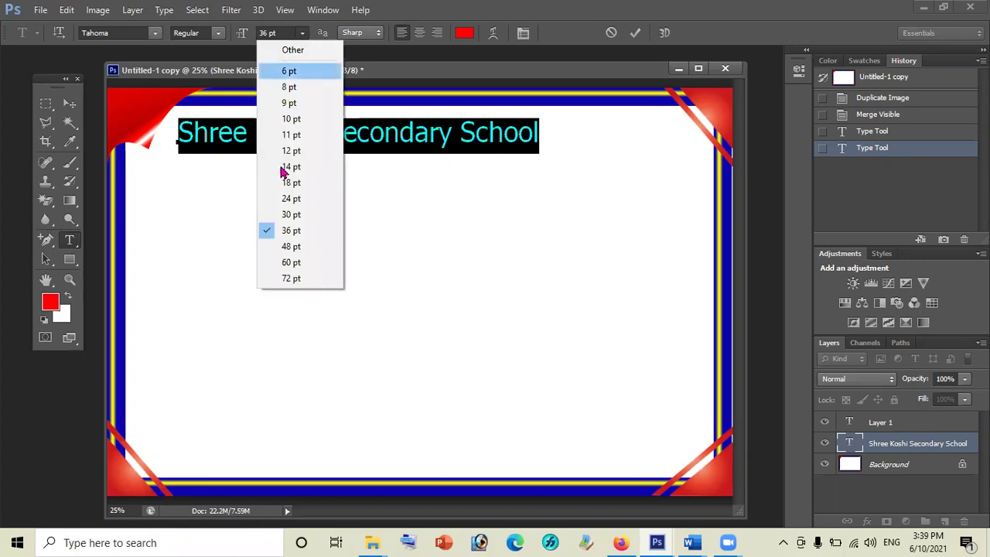
left_click(287, 246)
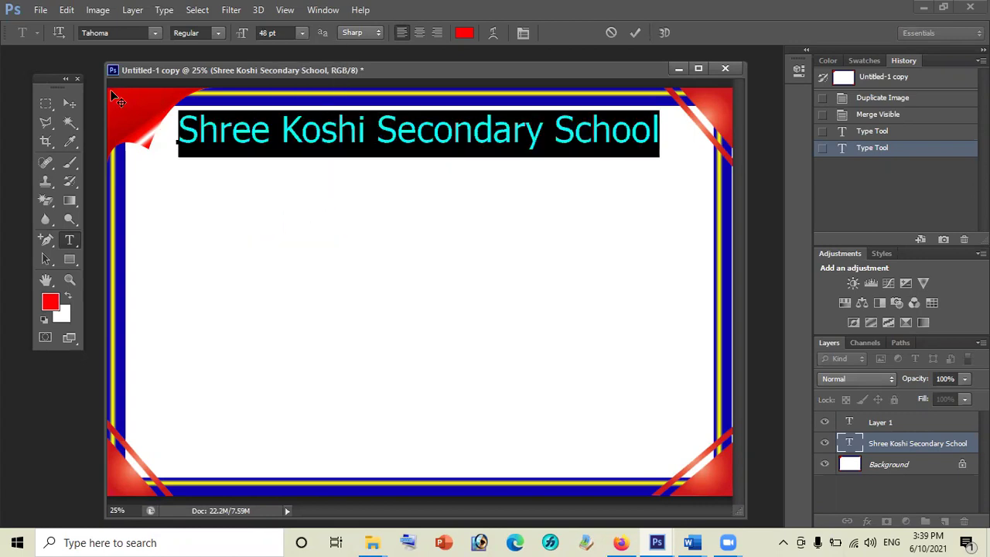
left_click(217, 141)
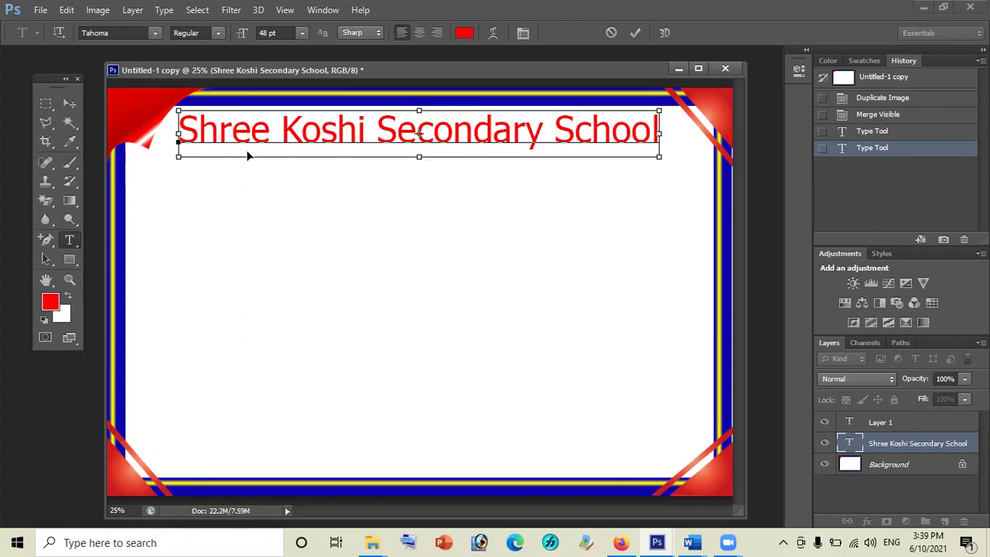
key("ctrl+a")
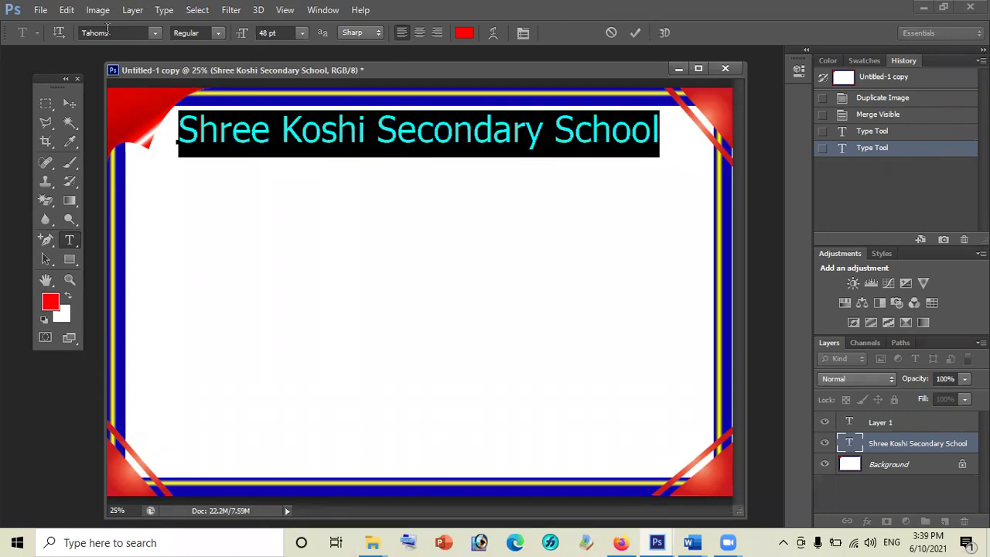
- Try the Teko SemiBold font on the heading, dismissing the resulting program error
left_click(116, 32)
type("Teko SemiBold")
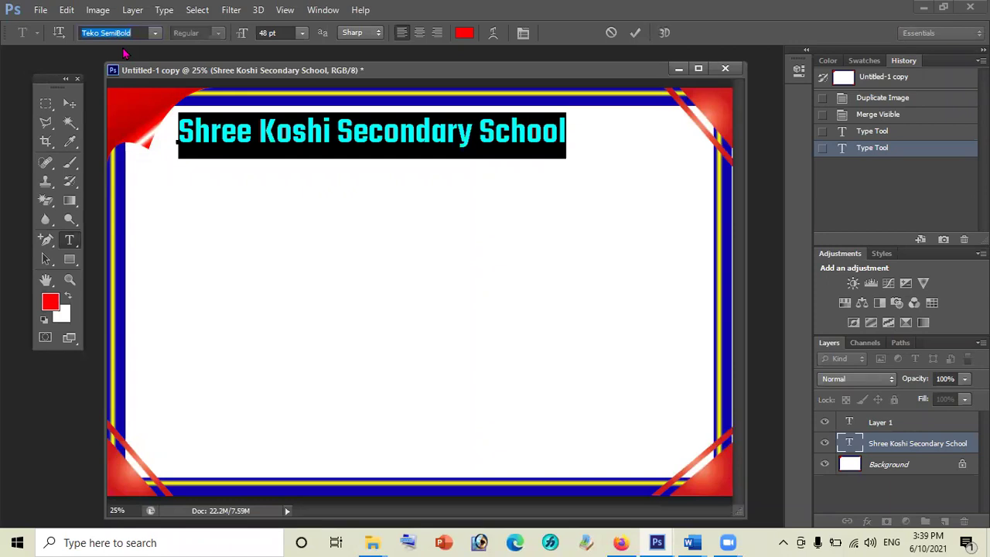
key("Down")
key("Down")
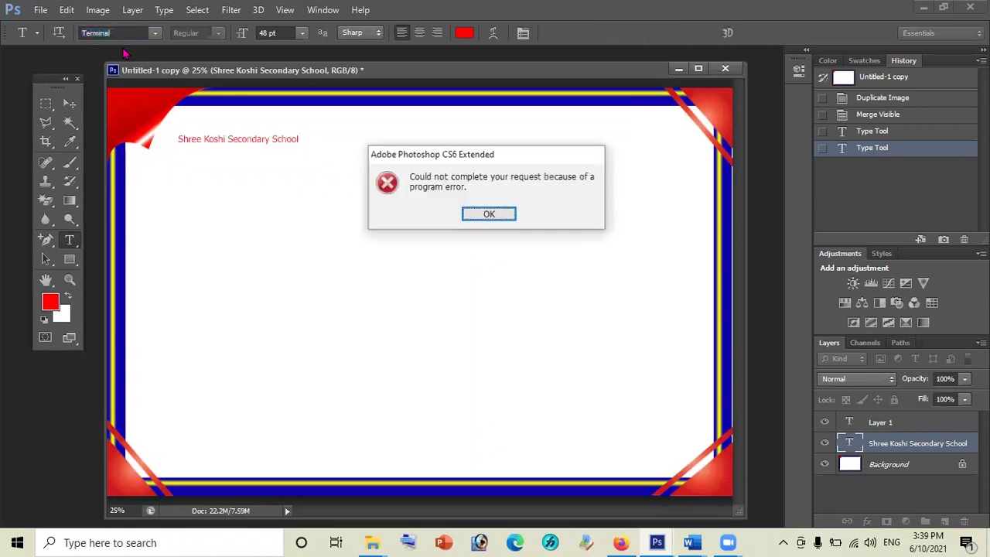
left_click(480, 216)
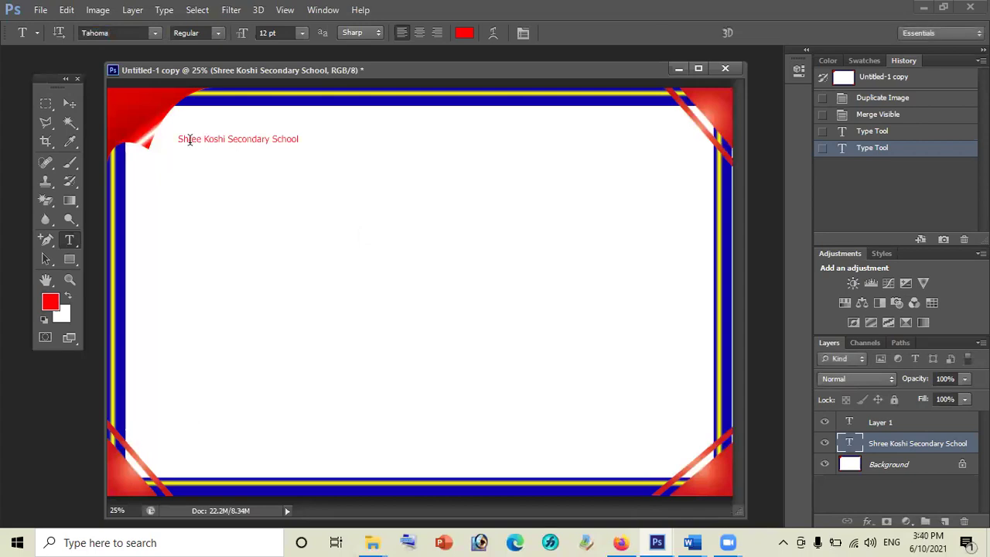
- Set the heading to 36 pt and try other fonts until another program error
left_click(224, 138)
triple_click(226, 139)
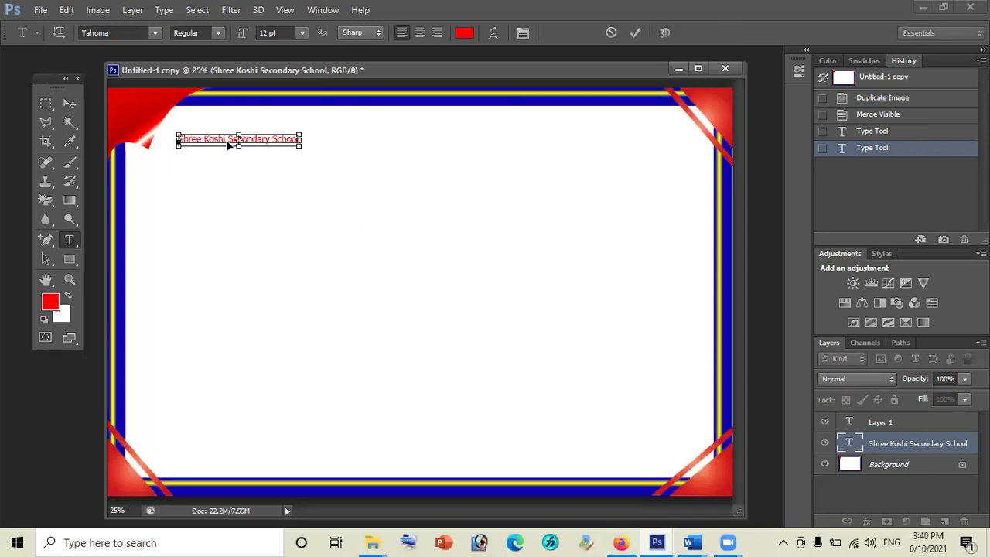
left_click(302, 33)
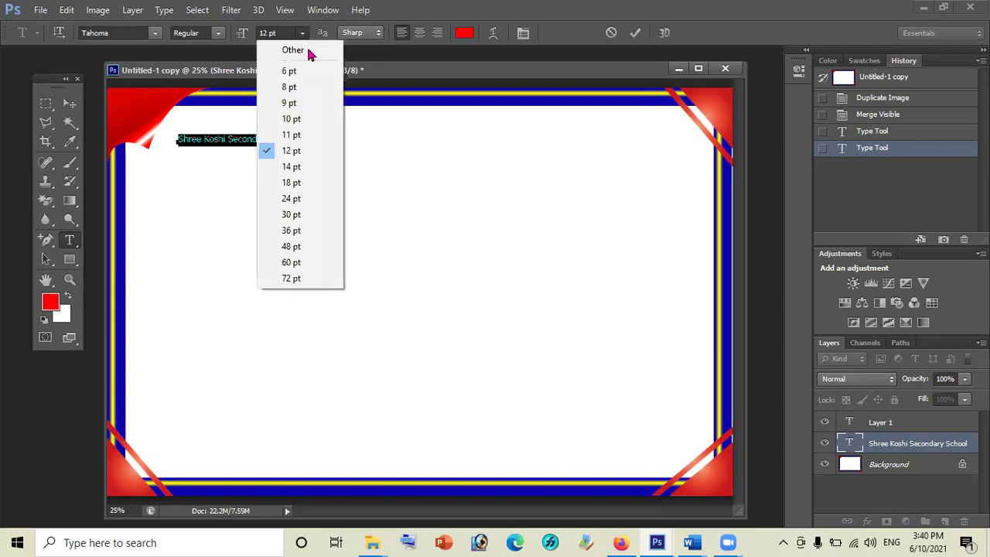
left_click(291, 231)
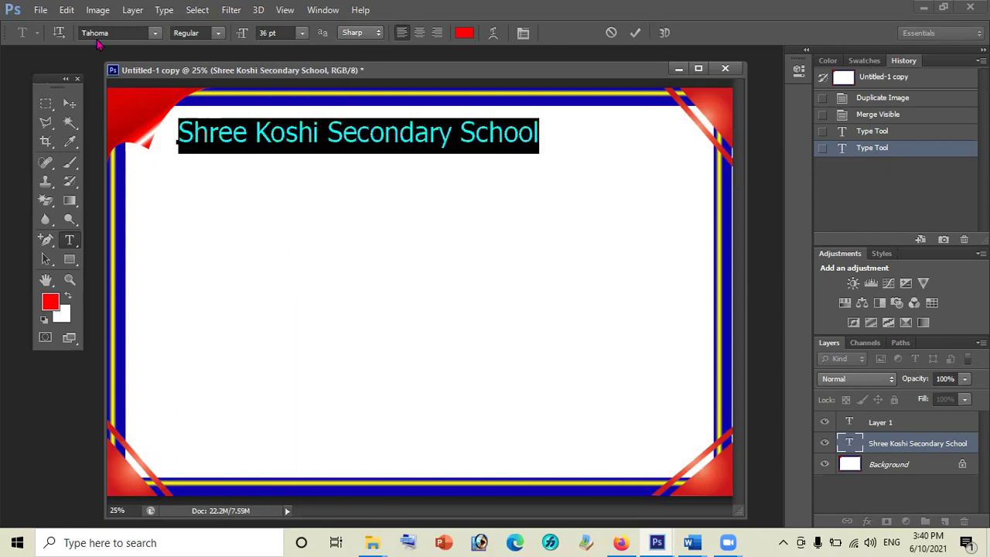
left_click(118, 32)
key("Down")
key("Down")
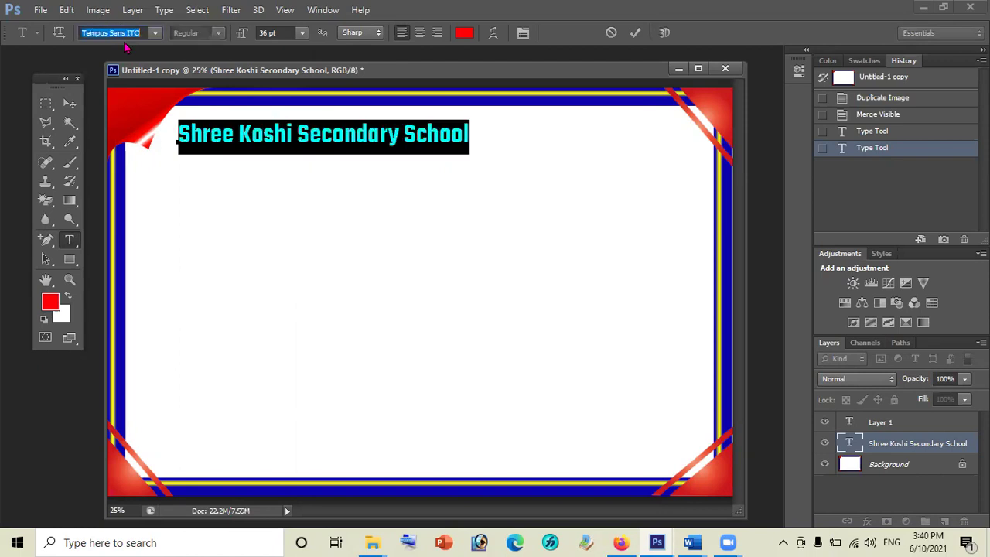
key("Down")
key("Return")
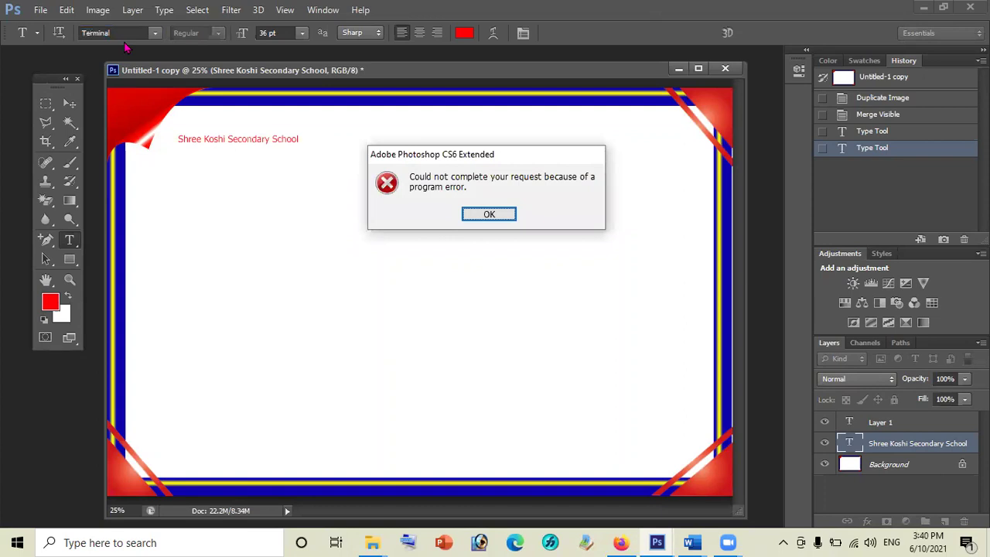
left_click(489, 215)
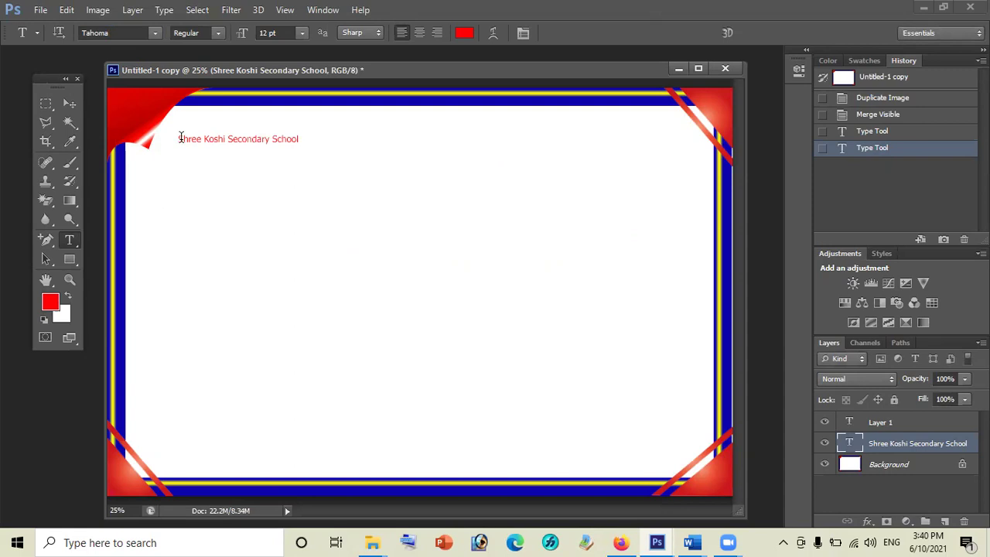
left_click(178, 139)
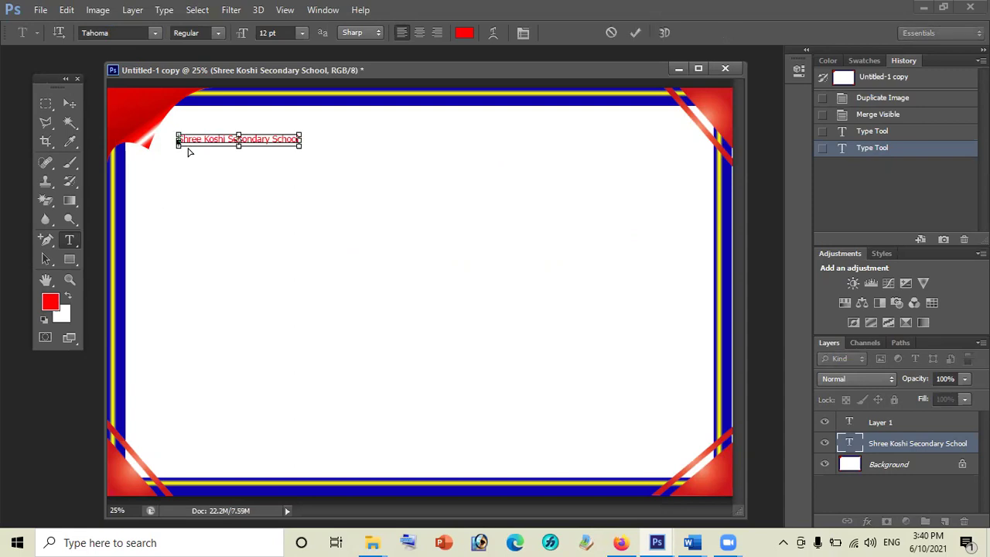
key("ctrl+a")
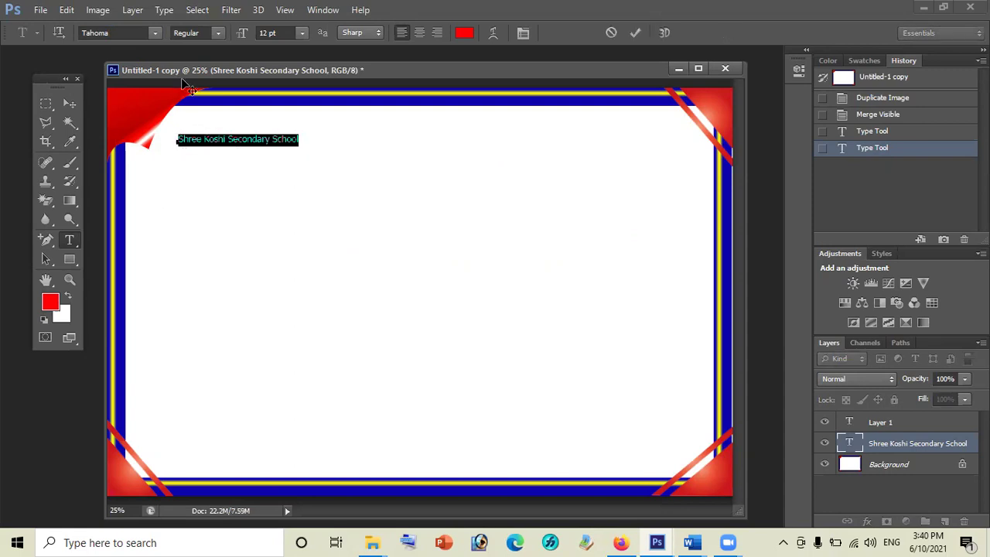
- Set the heading to 36 pt Swis721 Blk BT after trying Tw Cen and Wide Latin
left_click(303, 34)
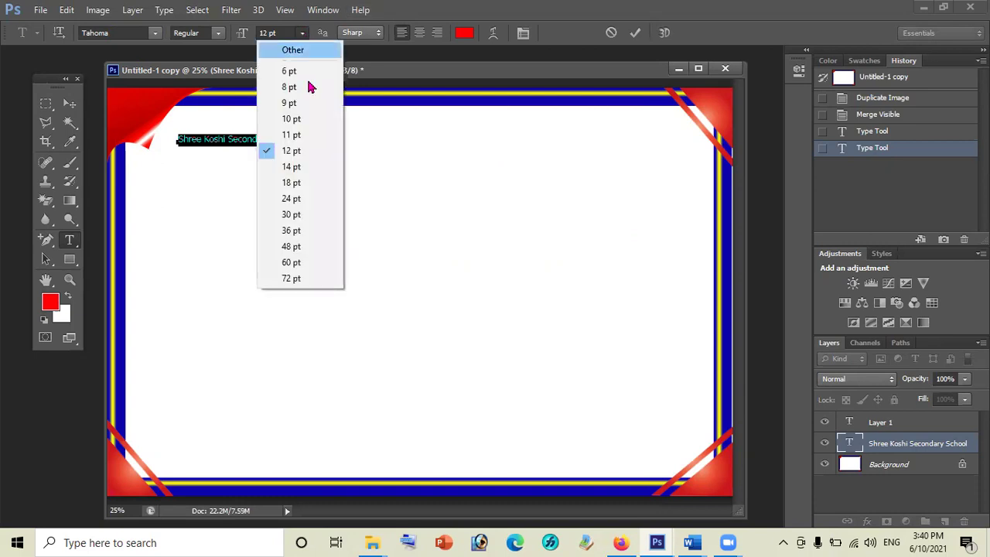
left_click(291, 230)
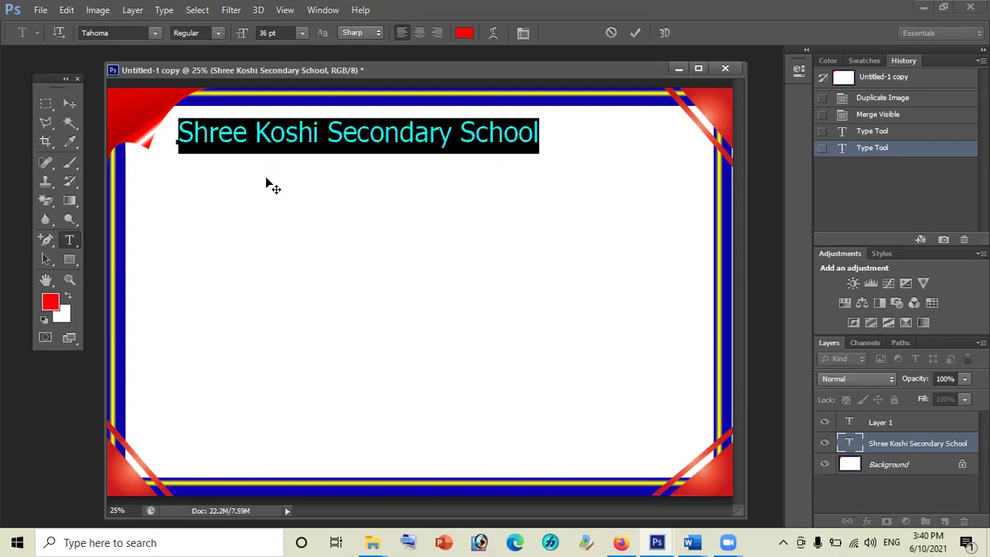
left_click(155, 33)
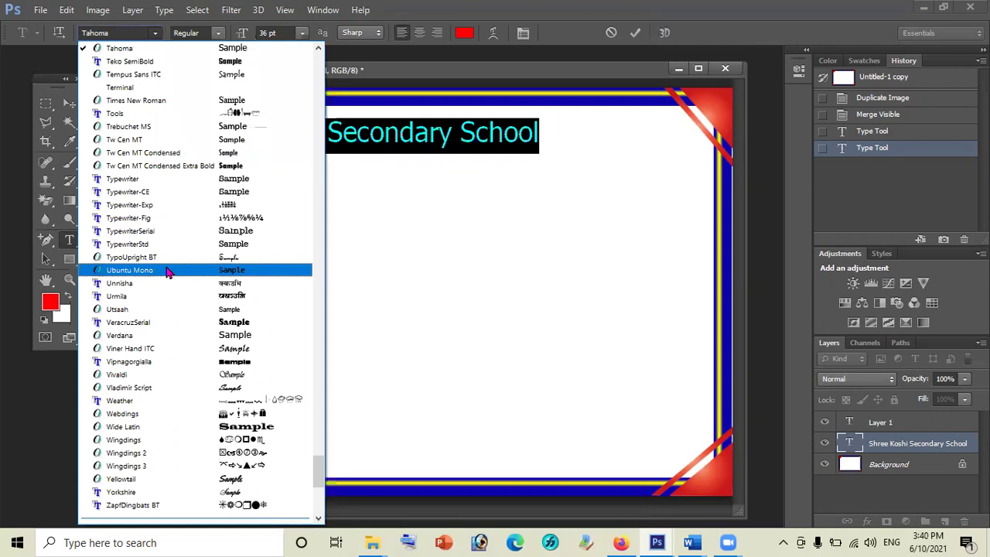
left_click(200, 171)
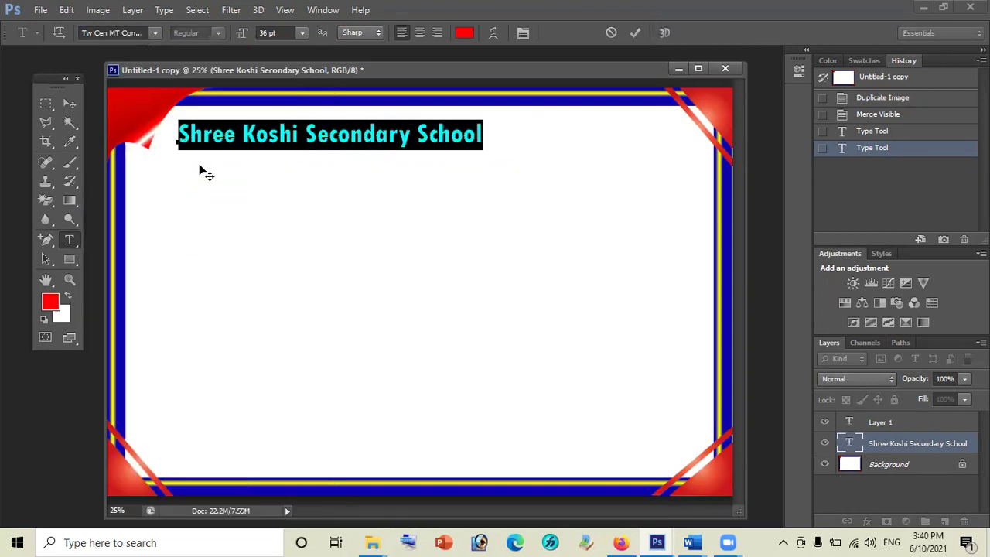
left_click(154, 35)
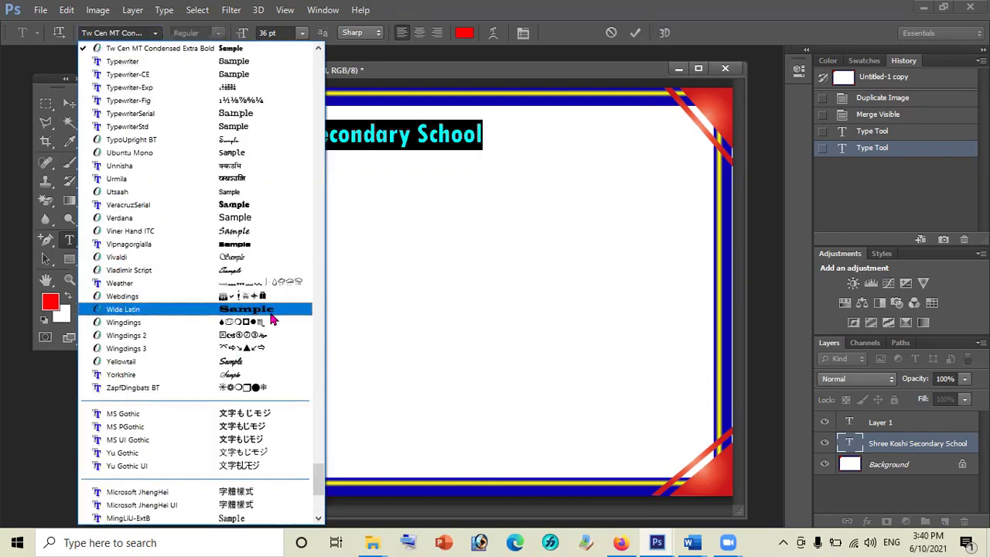
left_click(272, 320)
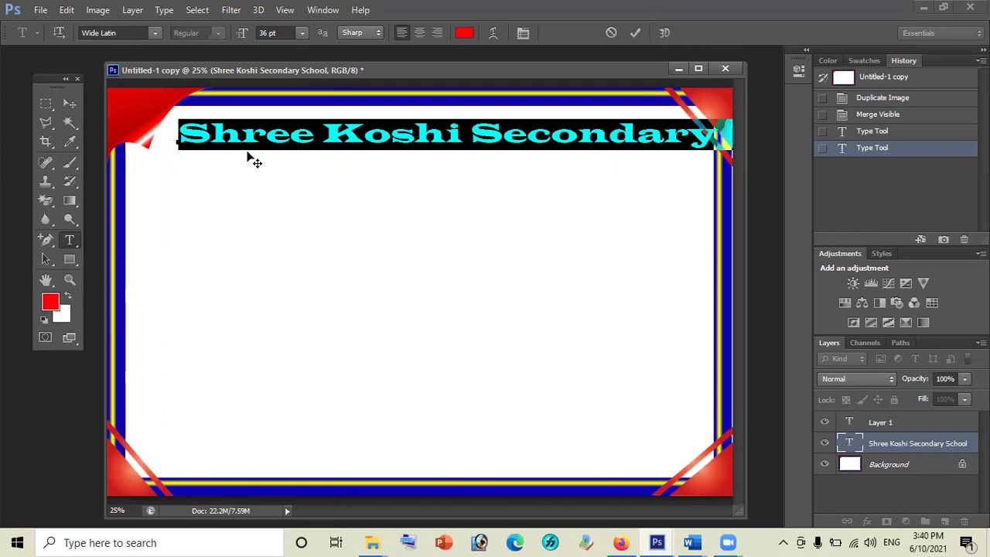
left_click(154, 34)
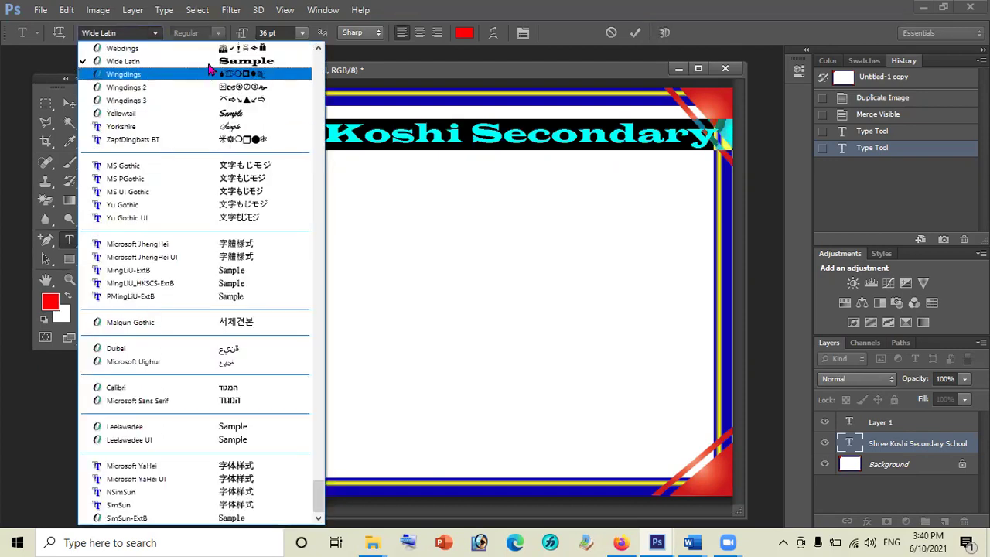
left_click_drag(317, 495, 317, 443)
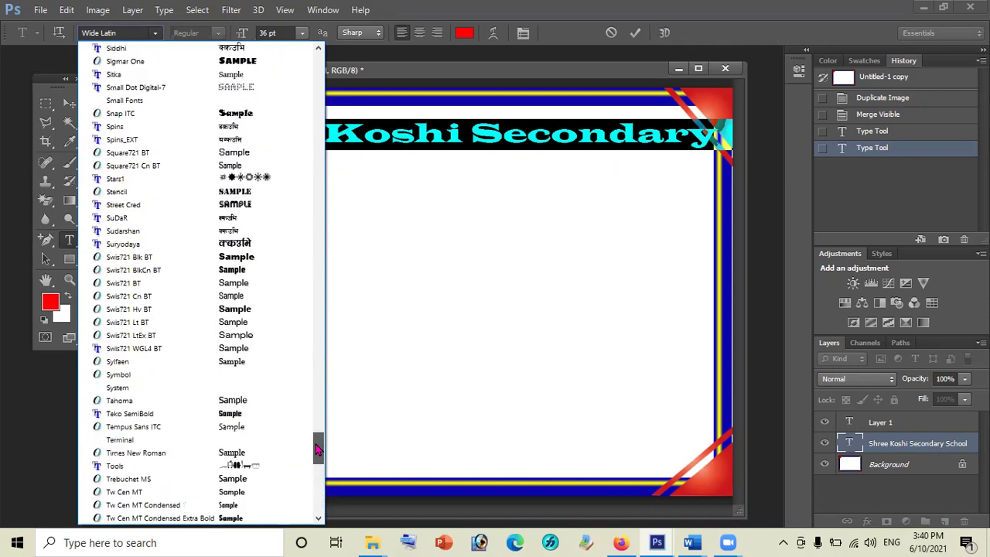
left_click(223, 264)
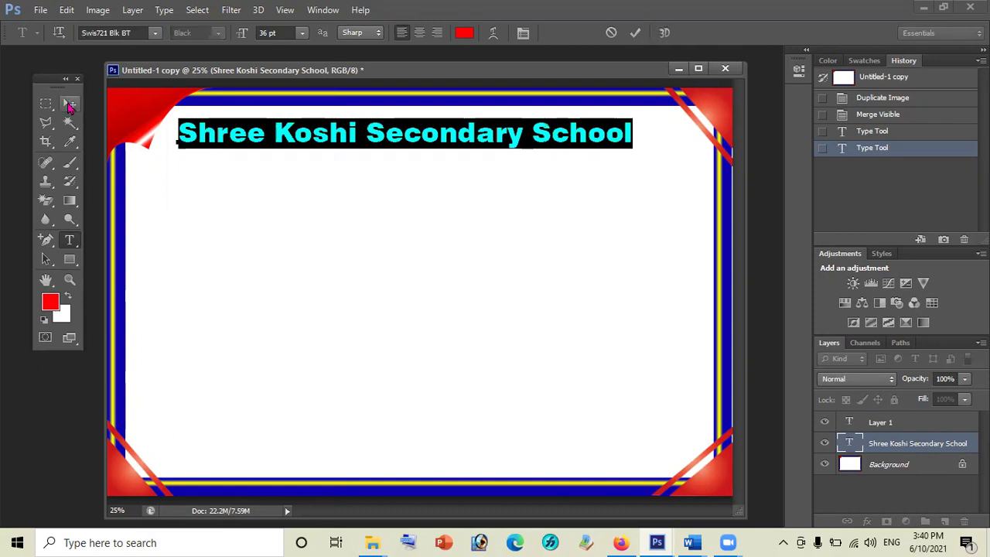
left_click(70, 103)
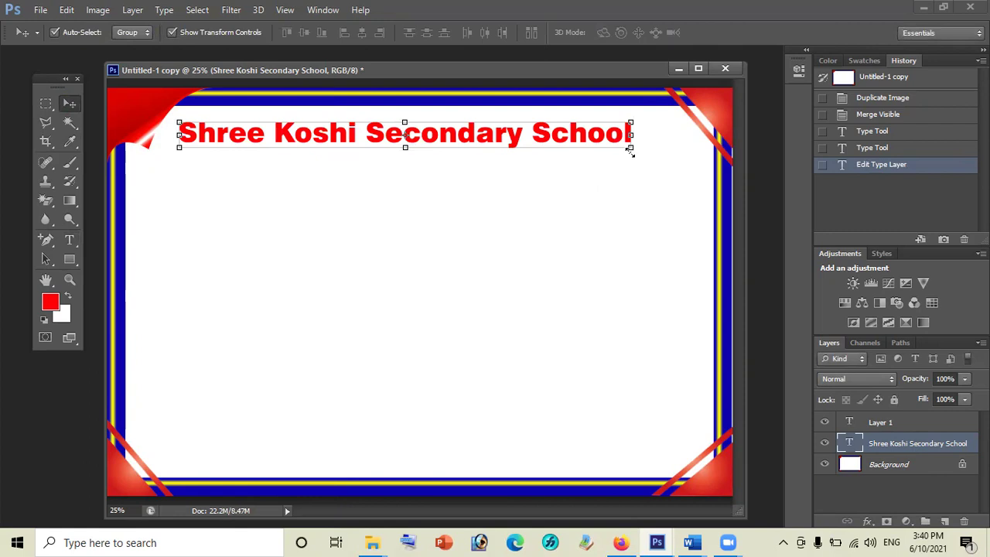
- Scale the header to 58.67 pt across the top border and nudge it up-left
mouse_move(648, 163)
left_mouse_down()
mouse_move(687, 167)
mouse_move(678, 168)
left_mouse_up()
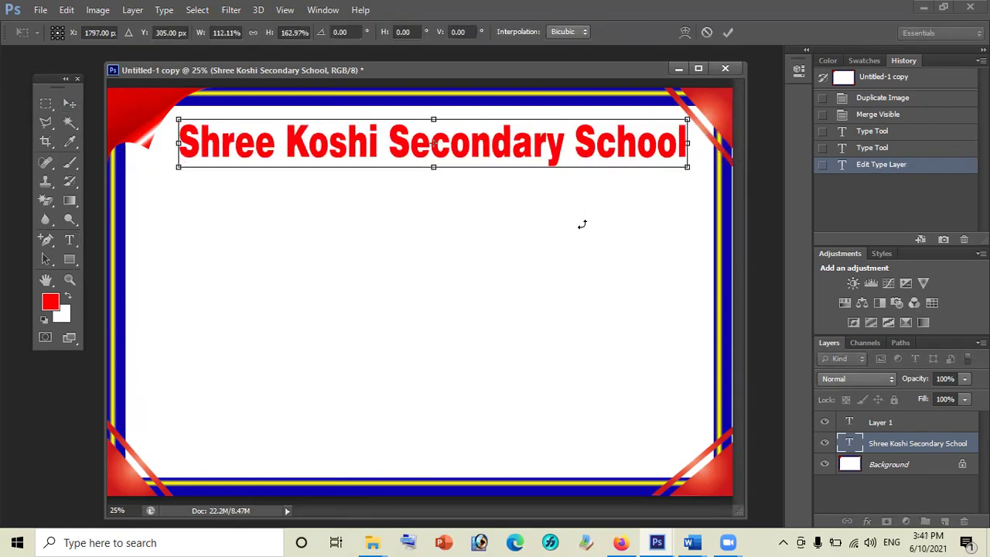
key("Return")
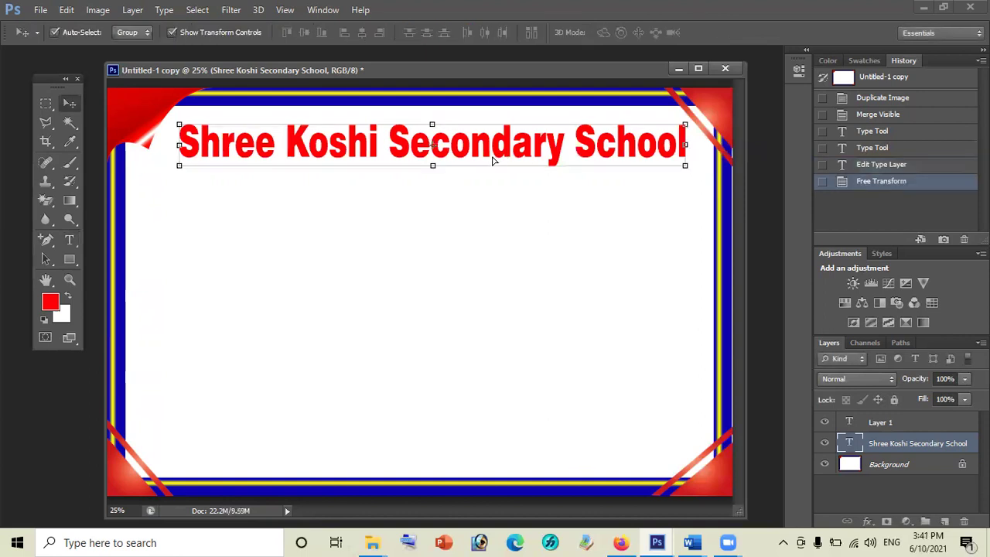
left_click_drag(493, 160, 443, 156)
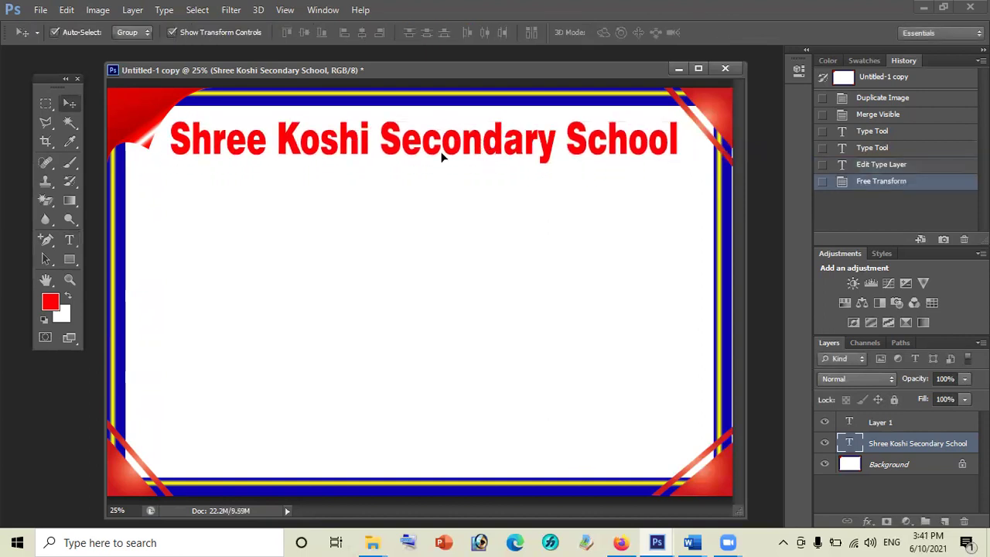
left_click(70, 240)
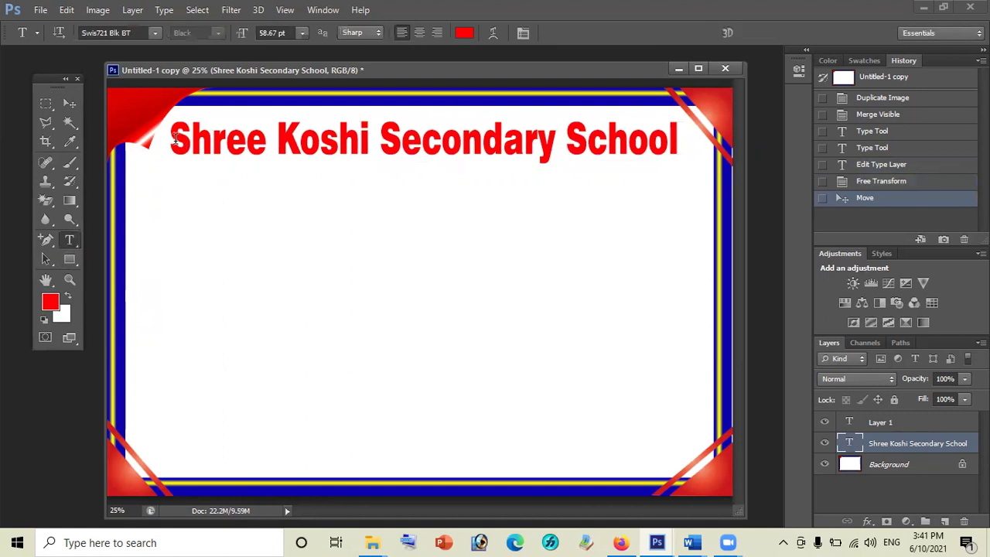
left_click(170, 148)
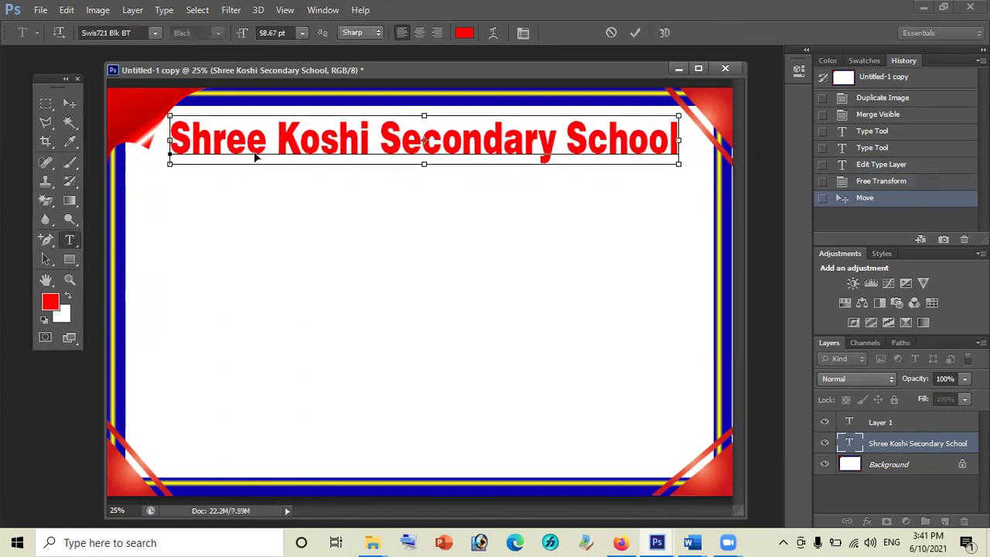
key("ctrl+a")
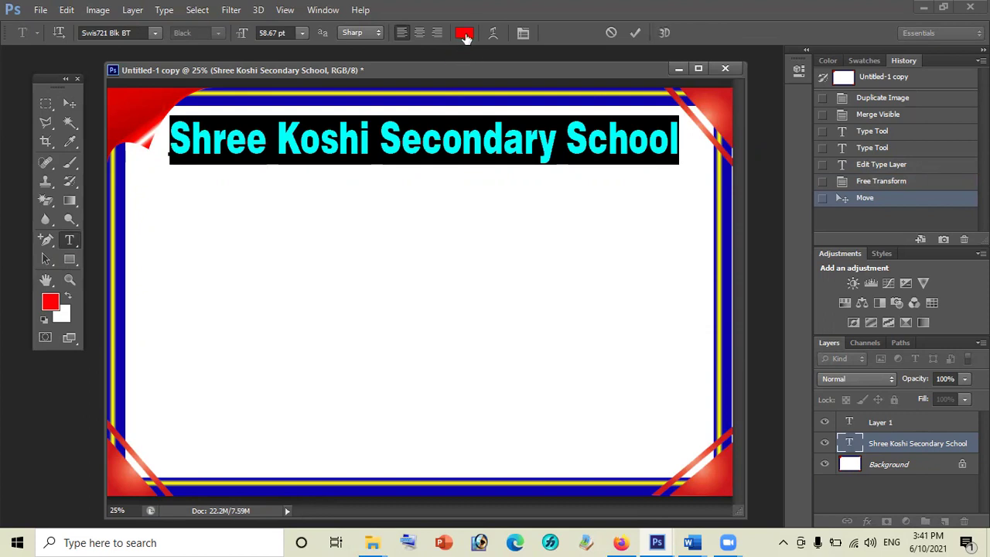
- Recolour the school header text dark blue
left_click(465, 34)
left_click(503, 192)
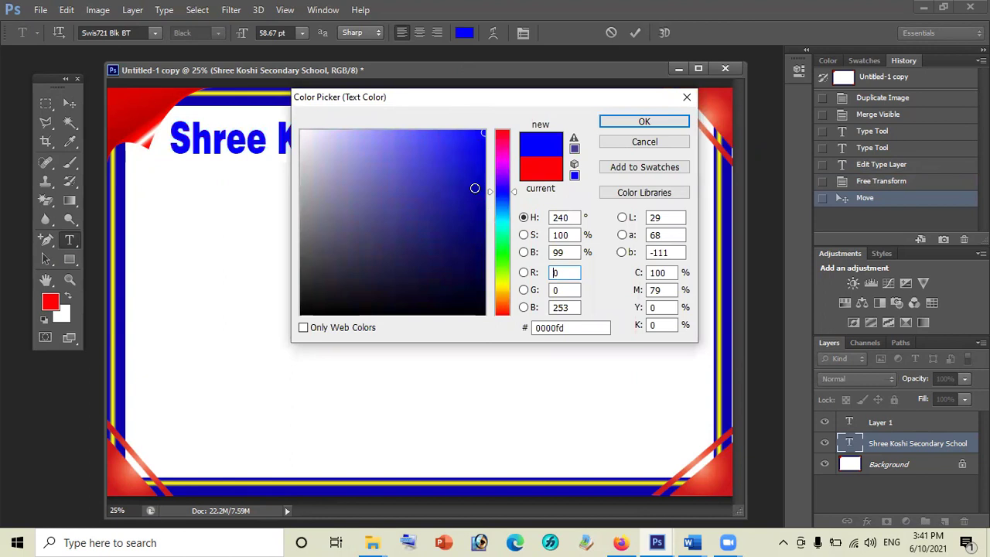
left_click(640, 122)
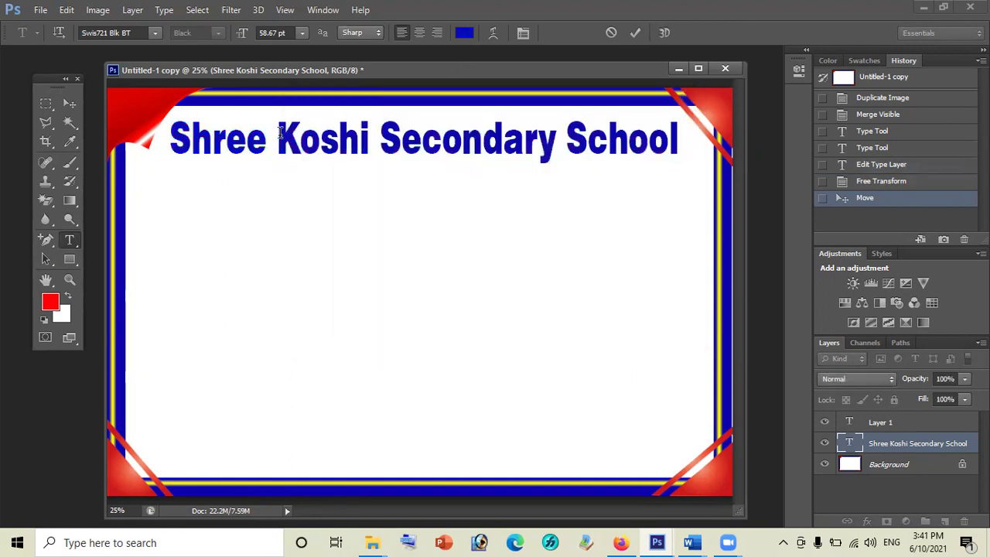
left_click(69, 103)
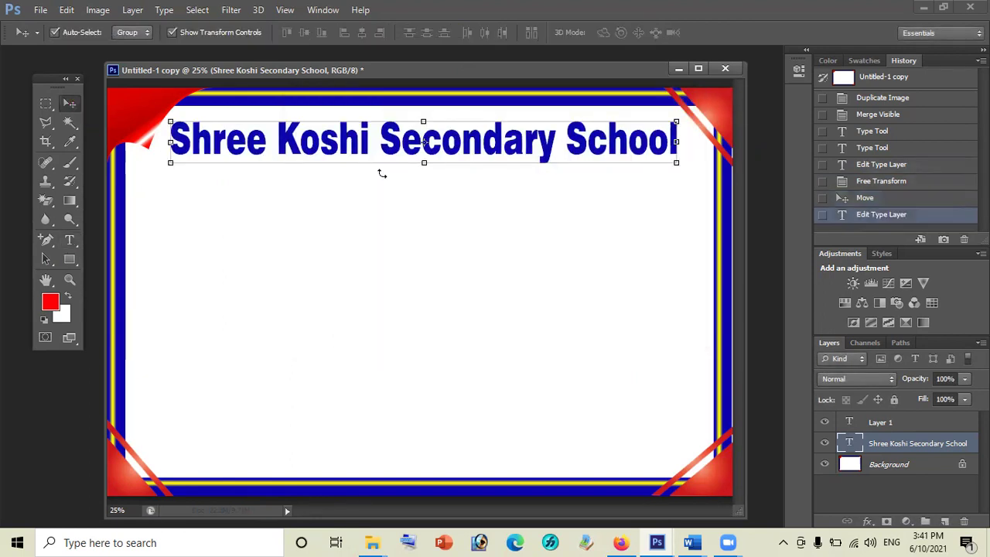
- Rescale the header to 56.04 pt and nudge it slightly right and up
mouse_move(169, 164)
left_mouse_down()
mouse_move(159, 163)
mouse_move(180, 169)
left_mouse_up()
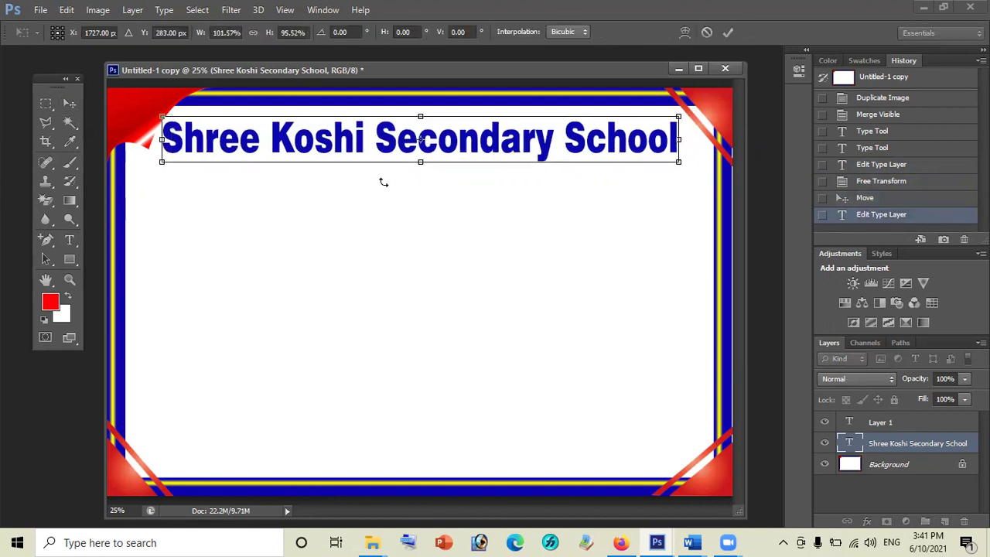
key("Return")
left_click_drag(466, 144, 480, 148)
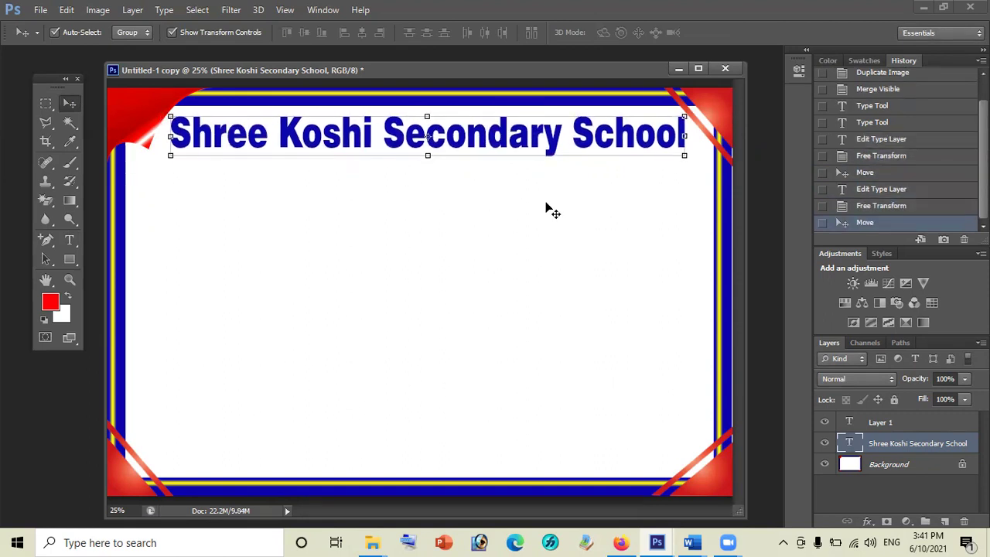
left_click(69, 240)
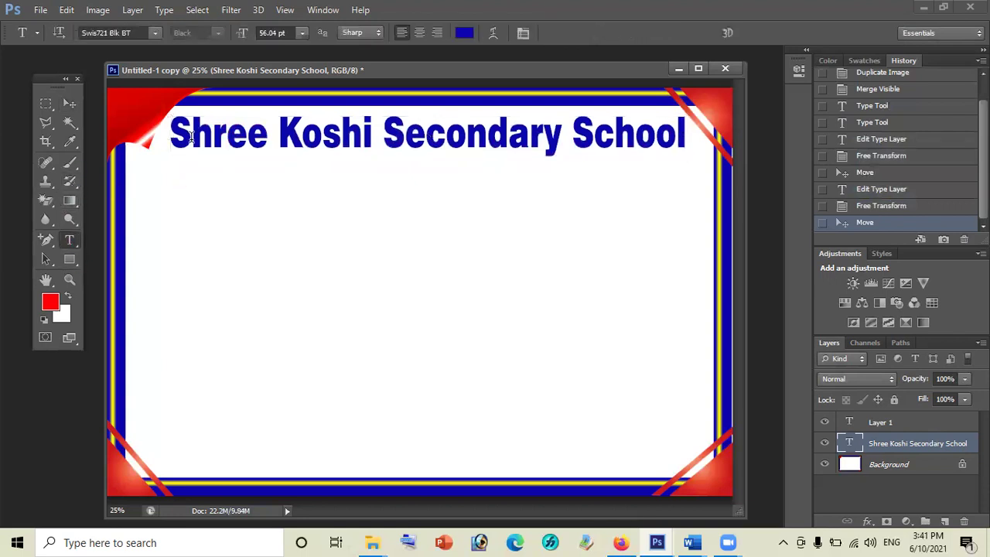
left_click(191, 137)
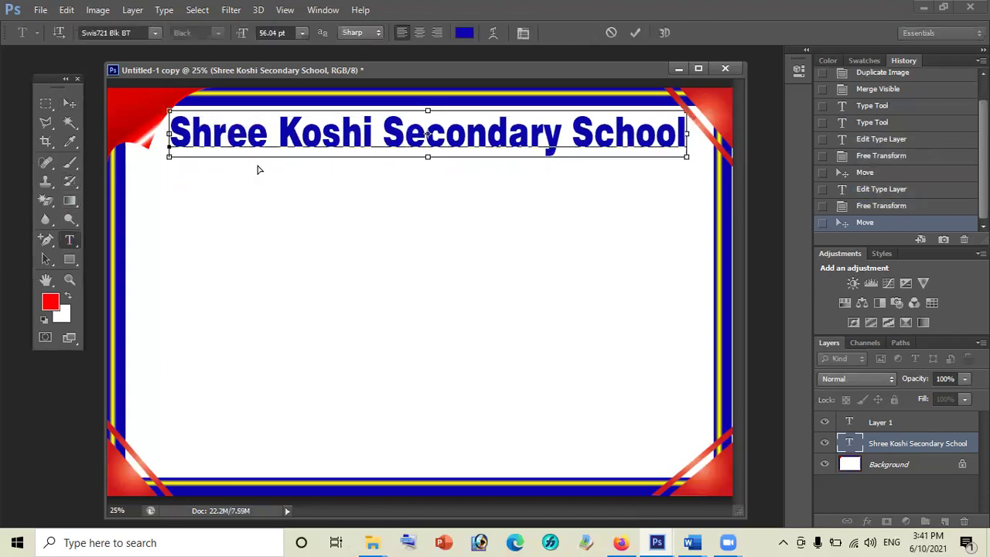
key("ctrl+a")
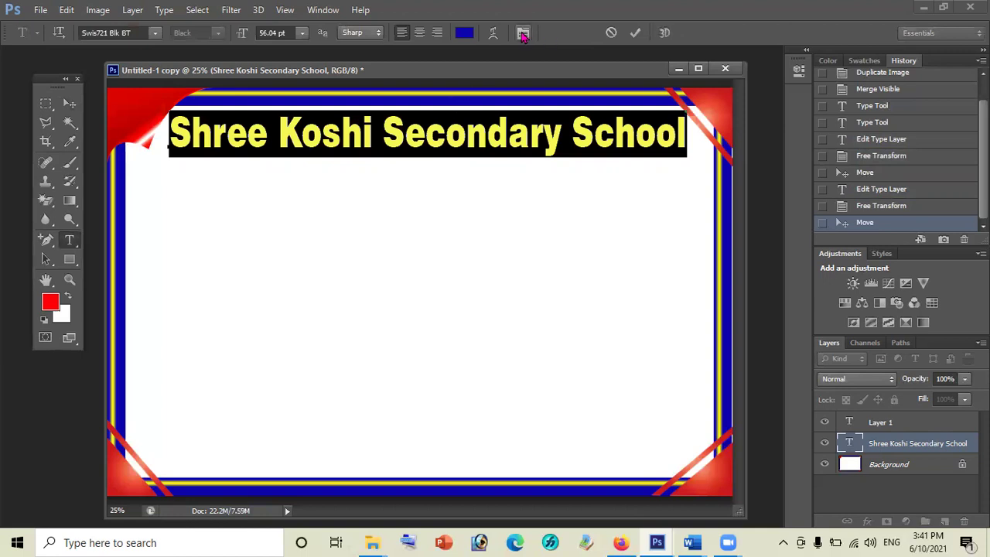
- Apply Faux Bold to the blue header and close the Character and Paragraph panels
left_click(523, 33)
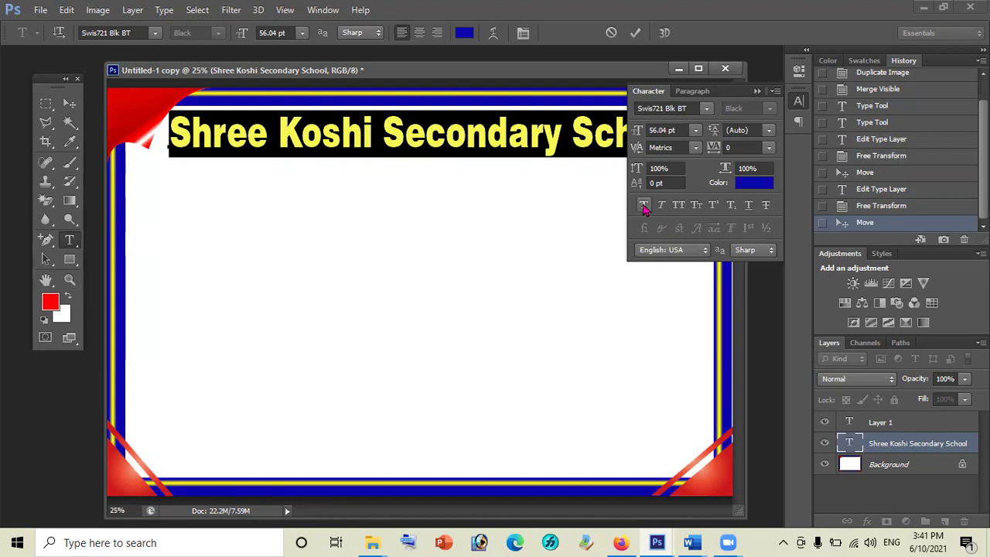
left_click(643, 205)
left_click(775, 91)
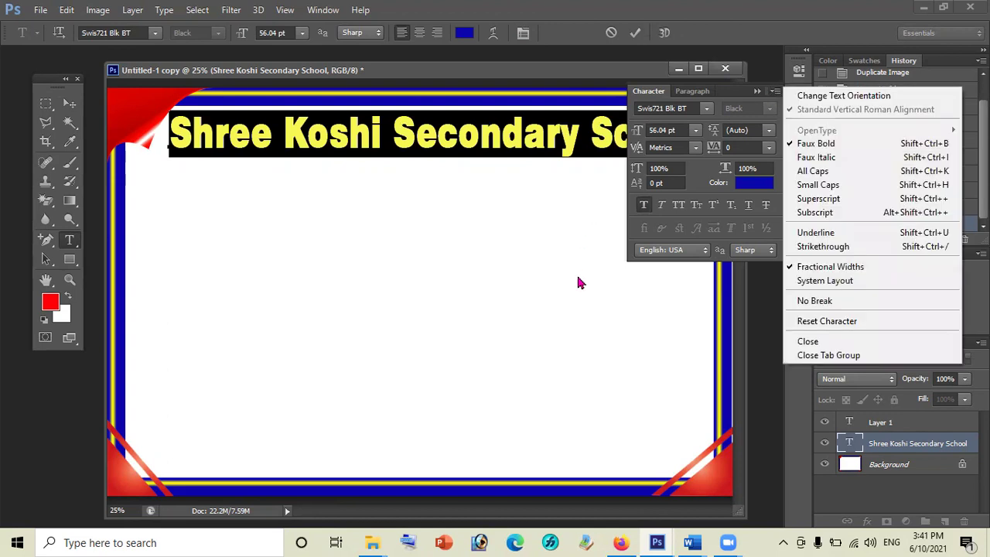
left_click(579, 283)
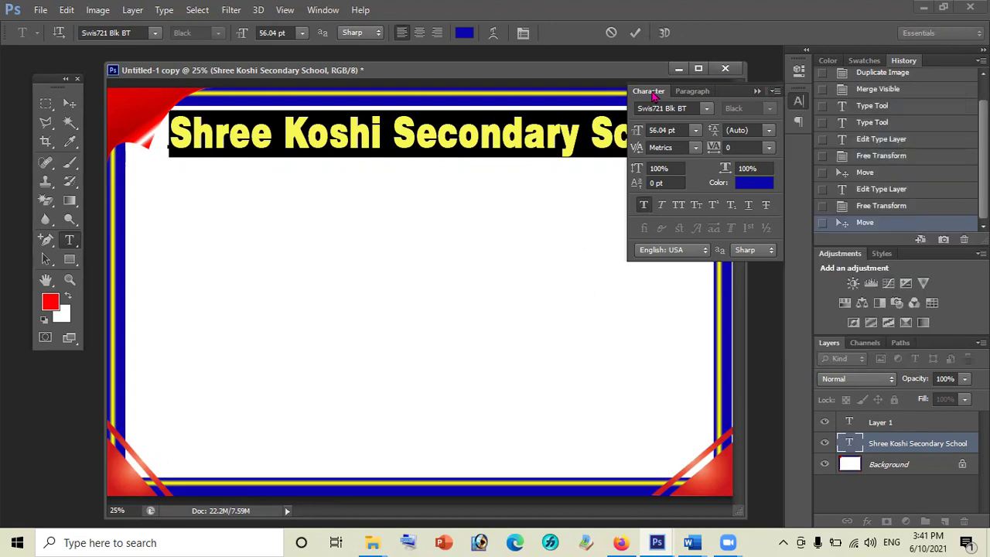
left_click_drag(597, 94, 543, 70)
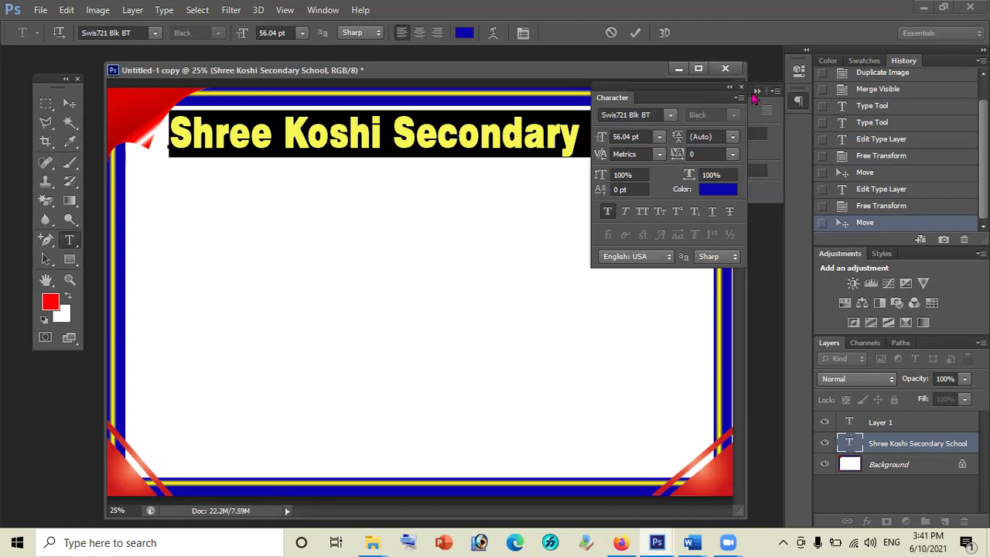
left_click(741, 88)
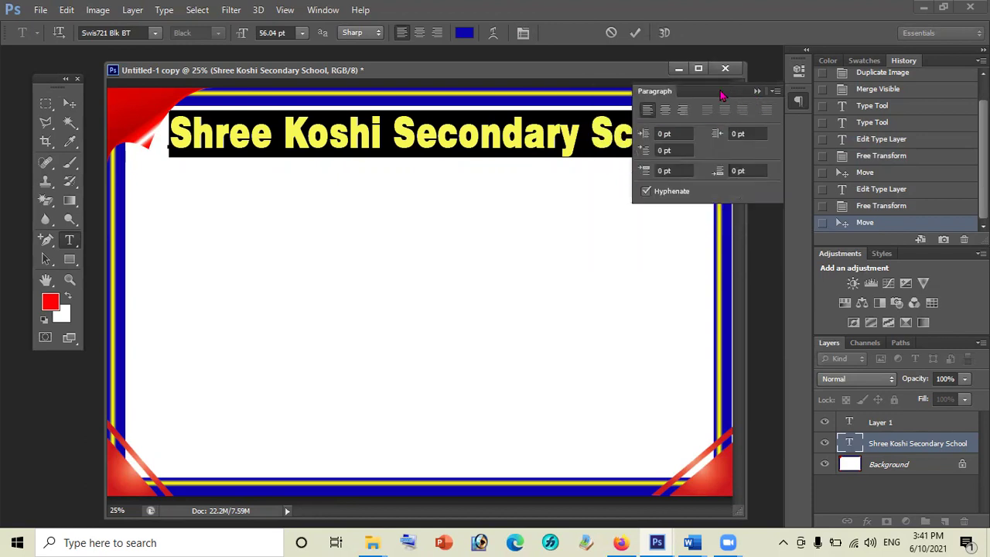
left_click_drag(725, 91, 632, 126)
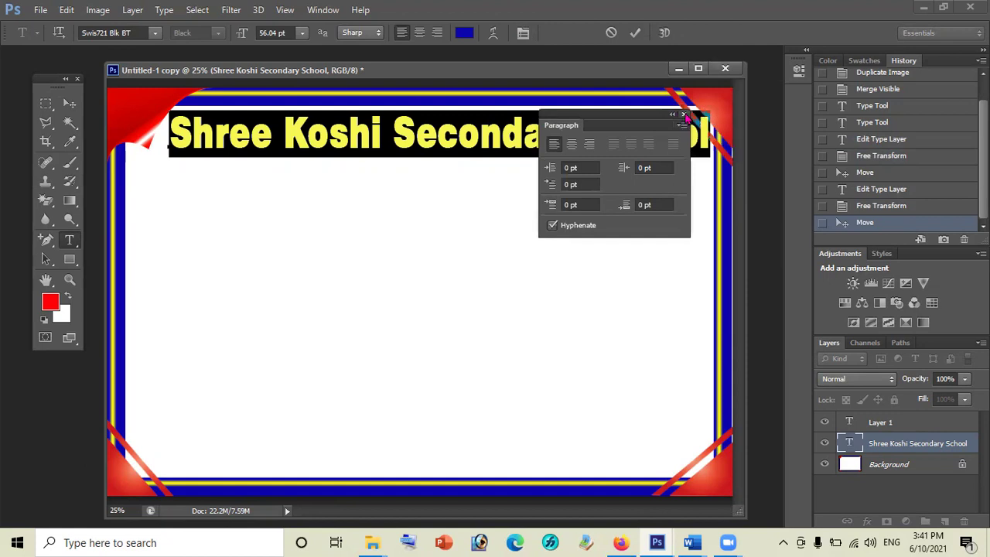
left_click(684, 115)
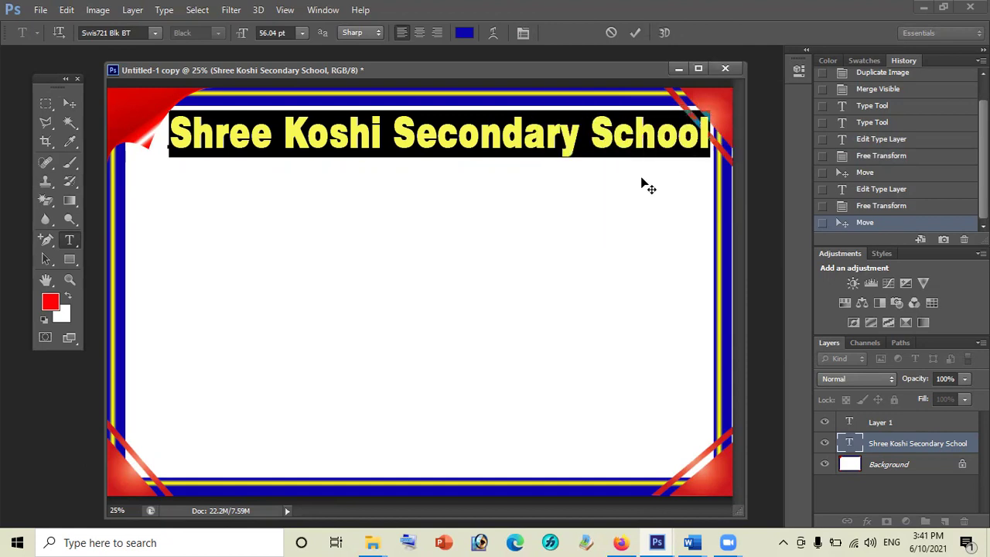
left_click(69, 104)
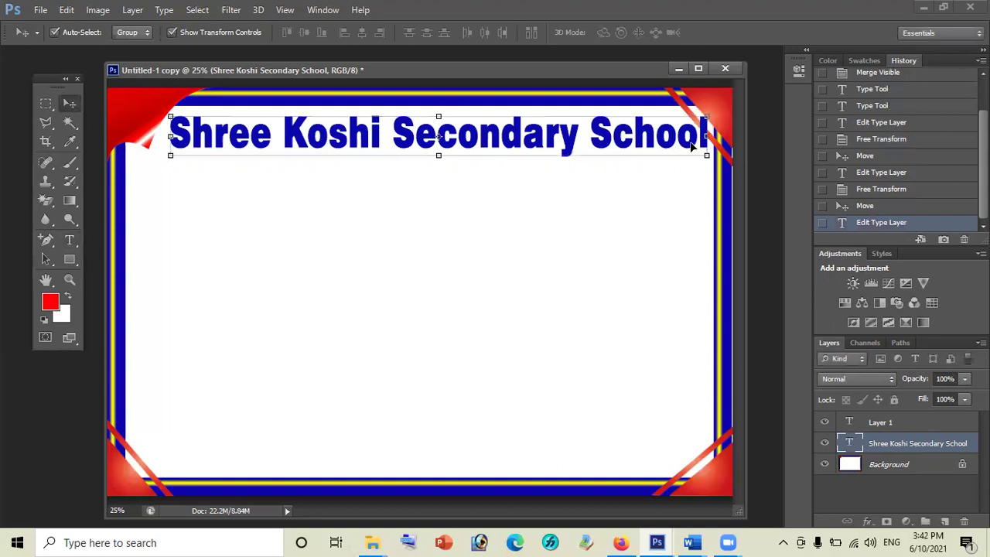
- Narrow the header slightly and nudge it down a few pixels
left_click_drag(706, 136, 642, 147)
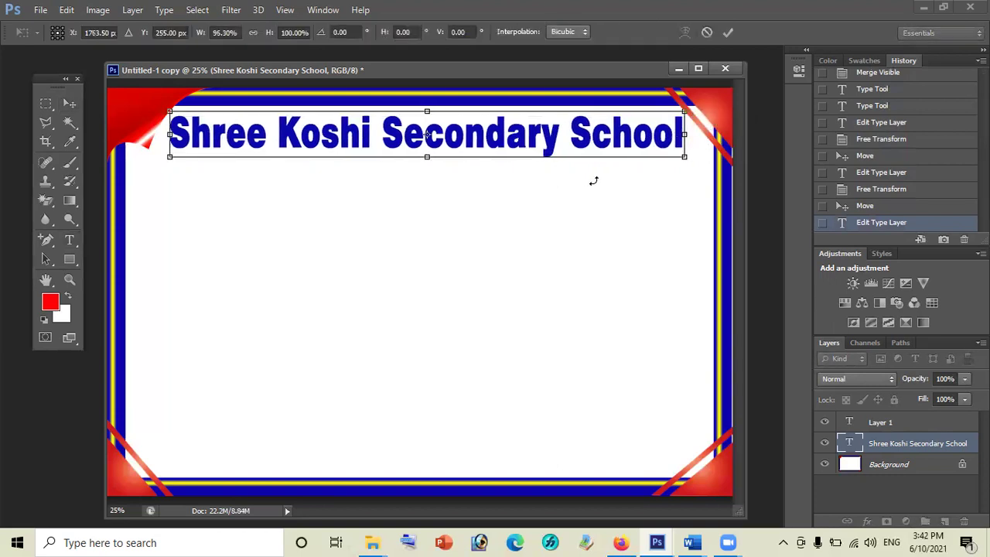
key("Return")
key("Down")
key("Down")
key("Down")
key("Down")
key("Down")
key("Down")
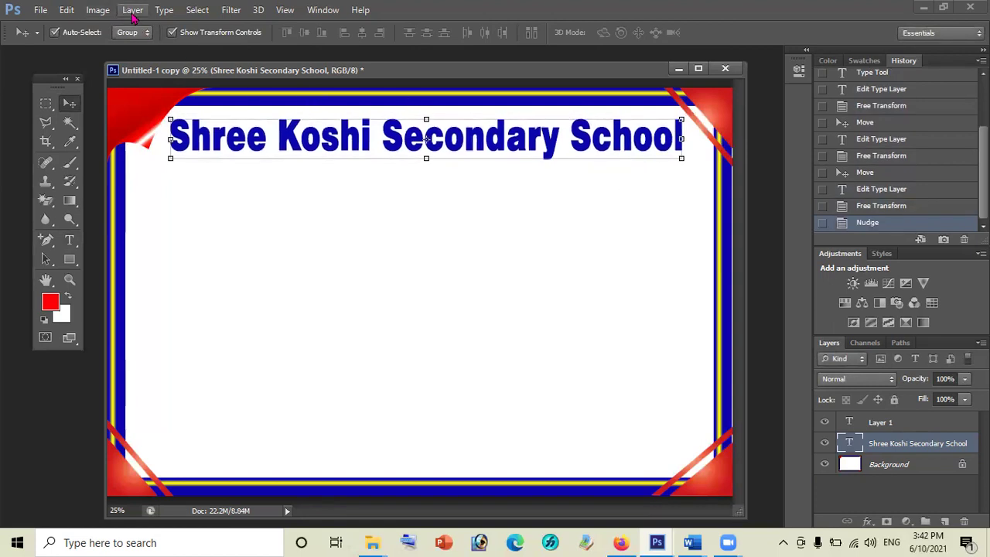
- Give the header a Smooth Inner Bevel & Emboss with larger size, removing its stroke
left_click(133, 11)
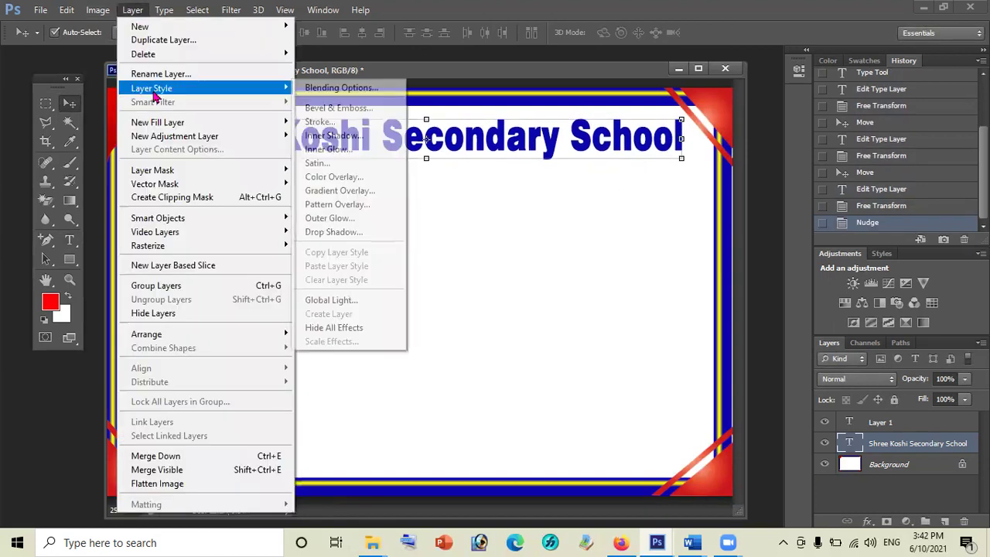
mouse_move(152, 89)
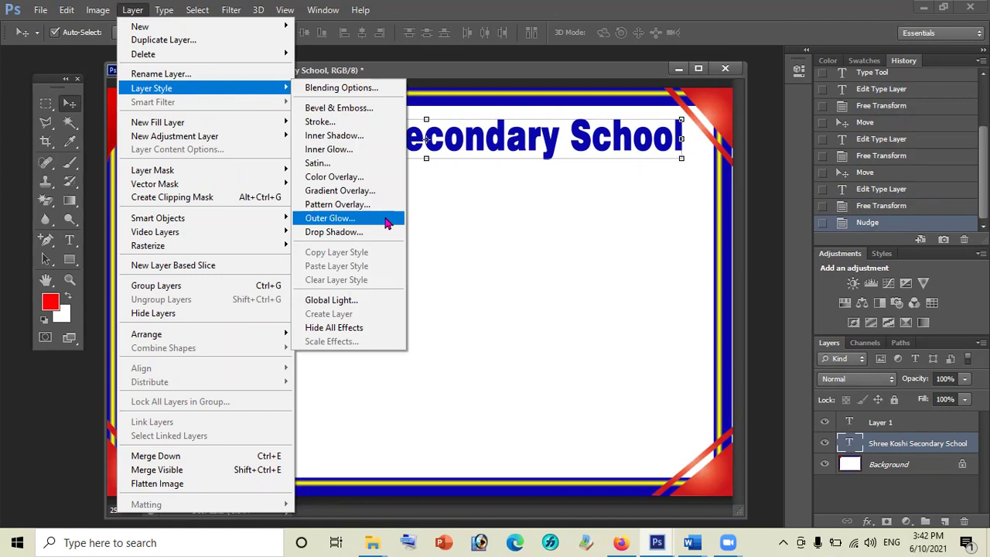
left_click(341, 122)
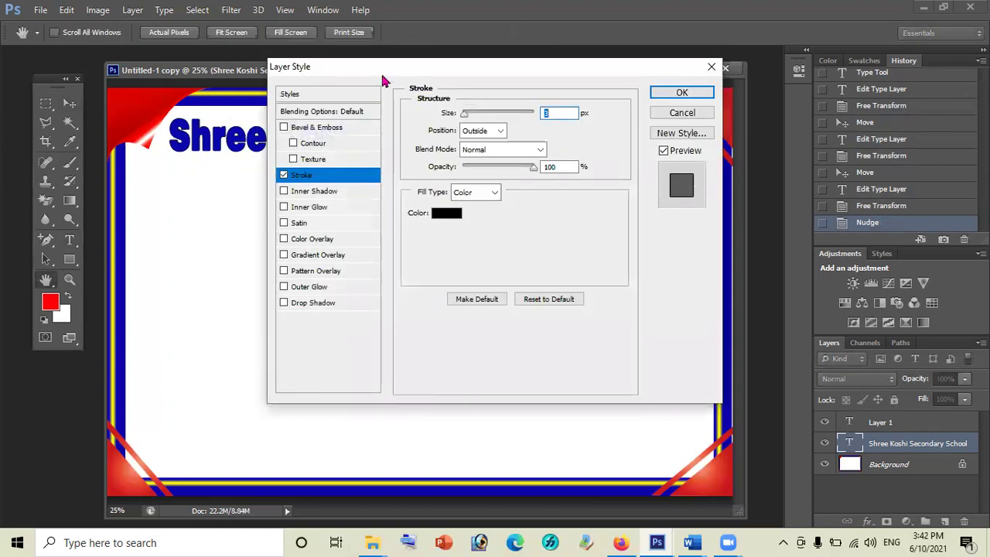
left_click_drag(373, 67, 439, 158)
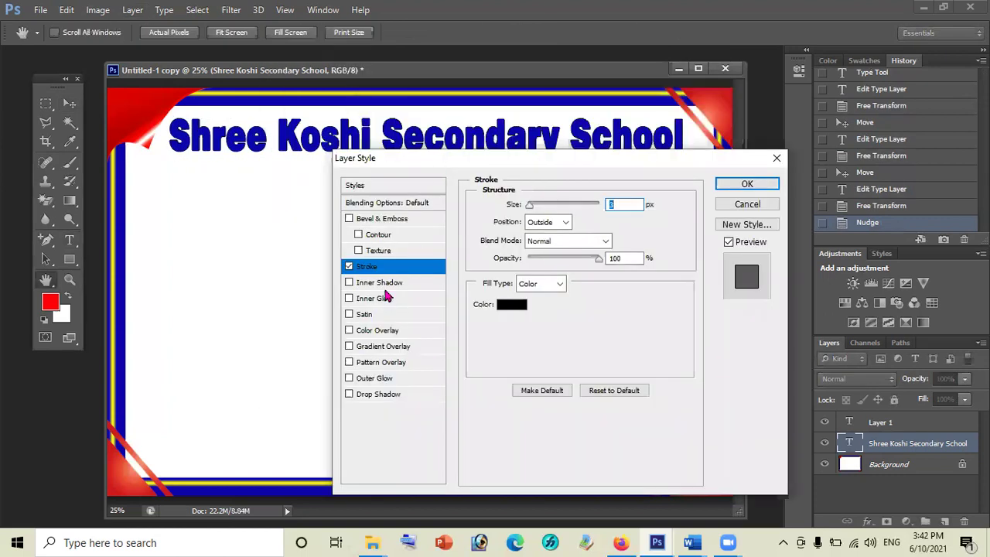
left_click(348, 266)
left_click(349, 219)
left_click(385, 221)
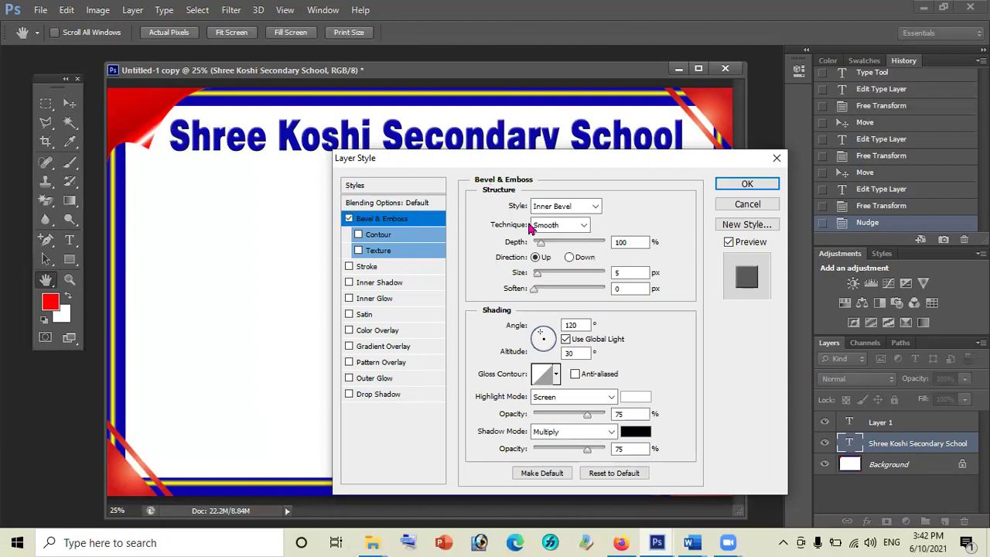
left_click(596, 207)
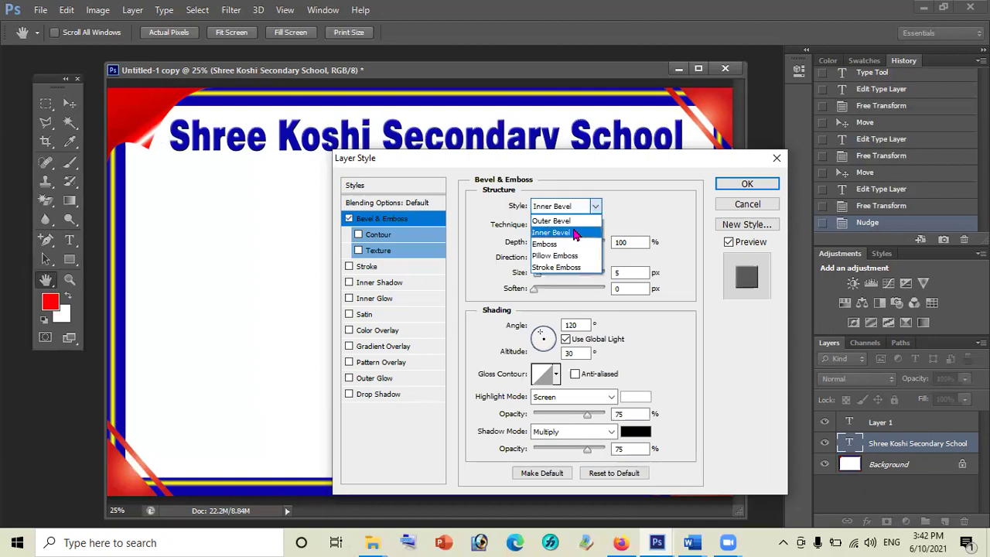
left_click(574, 233)
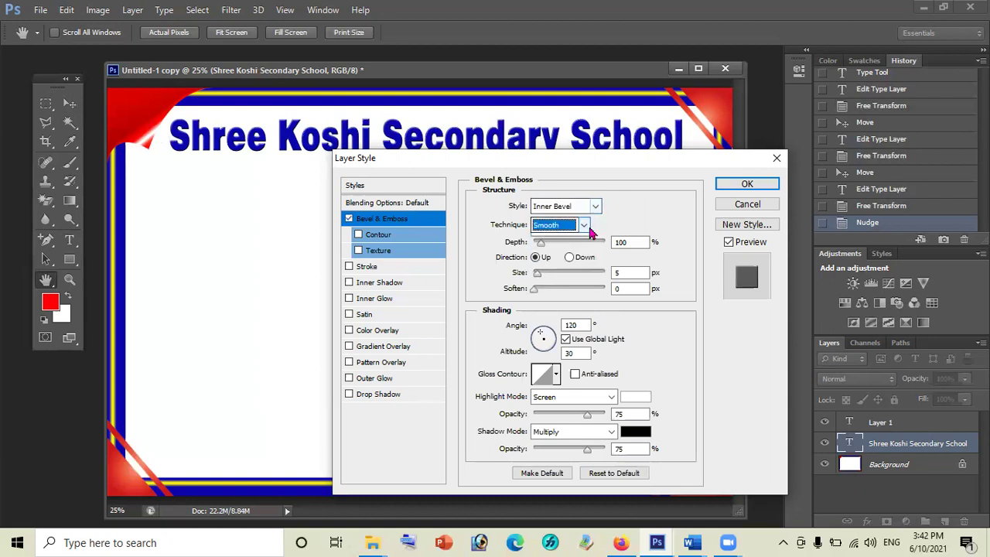
left_click(584, 224)
left_click(545, 240)
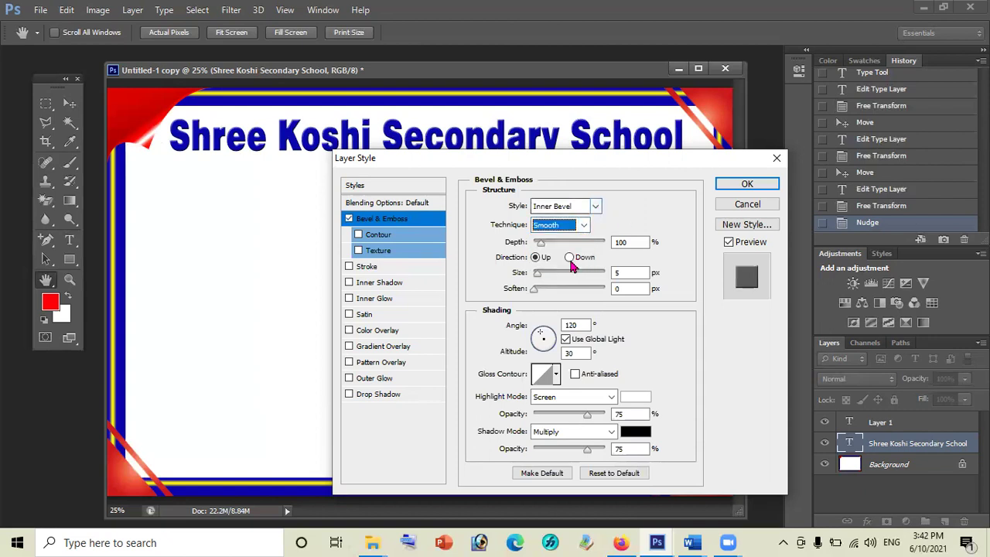
mouse_move(540, 279)
left_mouse_down()
mouse_move(551, 279)
mouse_move(540, 276)
mouse_move(549, 244)
left_mouse_up()
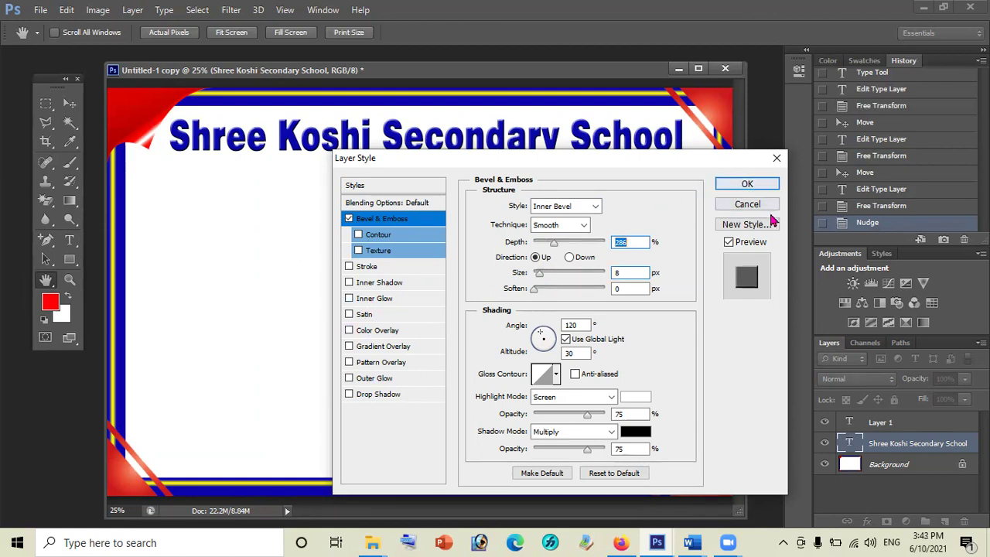
left_click(745, 189)
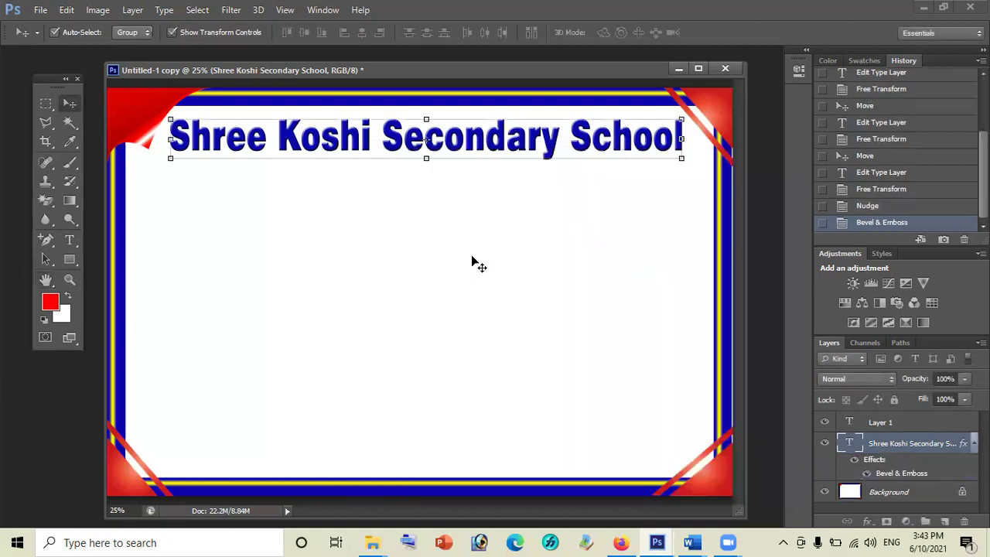
- Copy the school's address line from the Word certificate text, then return to Photoshop
left_click(477, 229)
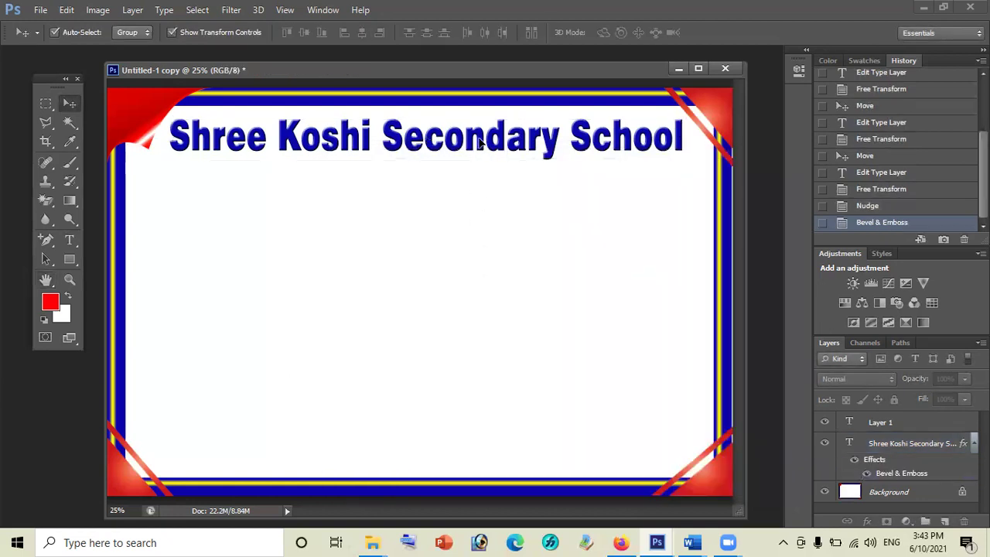
left_click(479, 142)
left_click(477, 297)
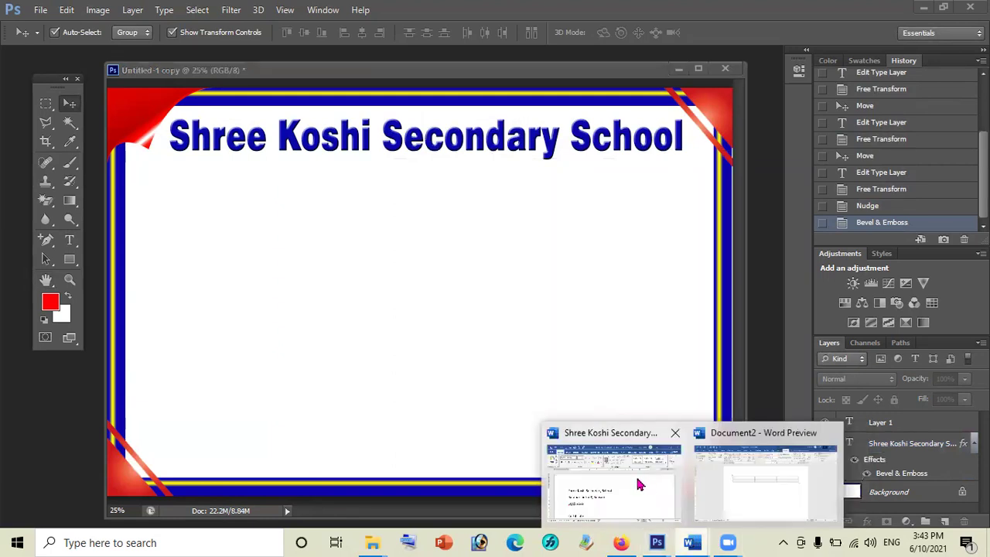
mouse_move(692, 542)
left_click(638, 482)
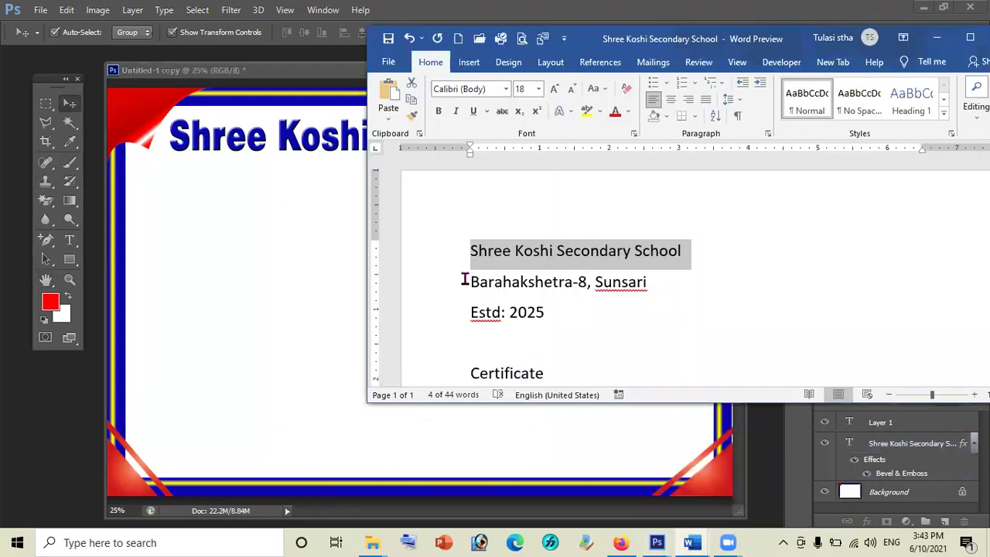
left_click_drag(469, 283, 668, 282)
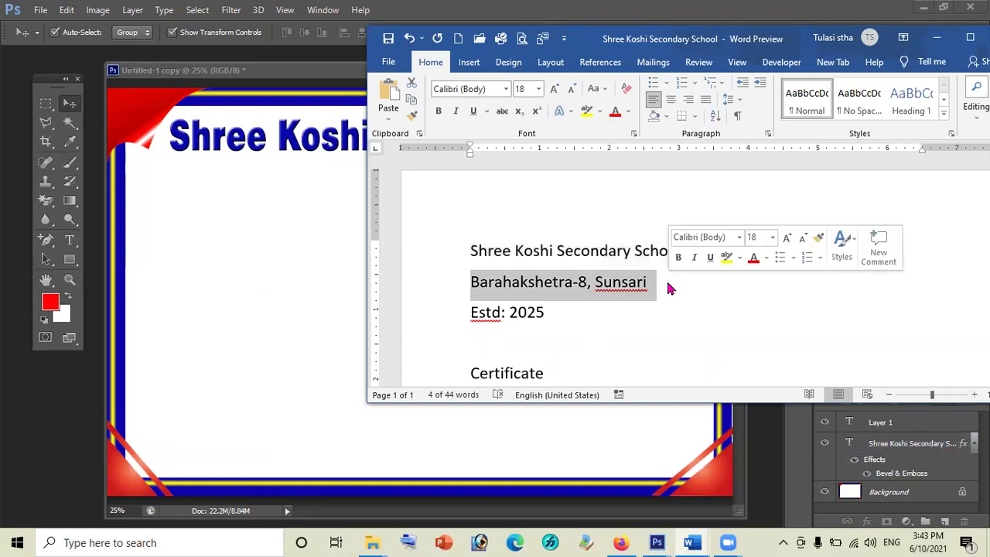
left_click(284, 246)
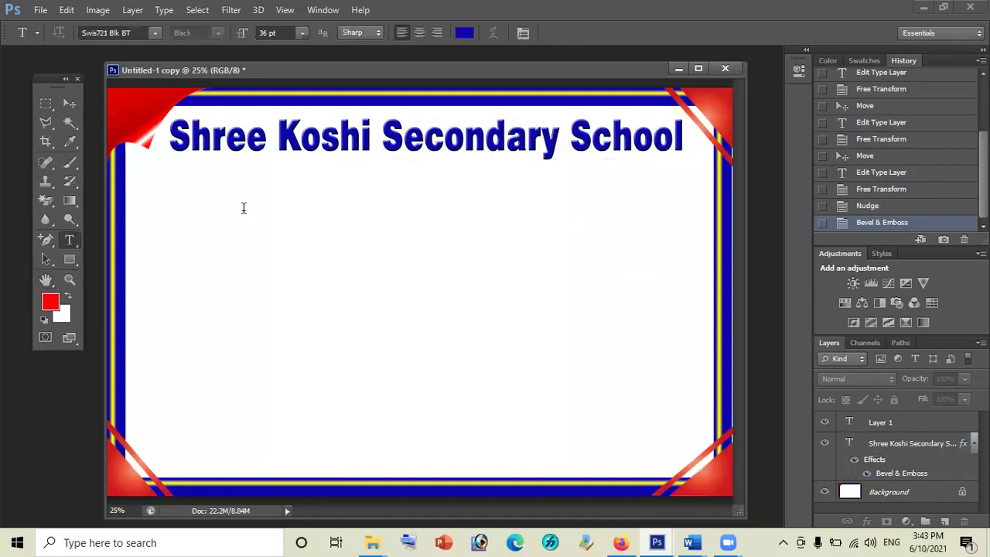
- Paste the 'Barahakshetra-8, Sunsari' address as a new text line just under the title
left_click(242, 211)
type("Barahakshetra-8, Sunsari")
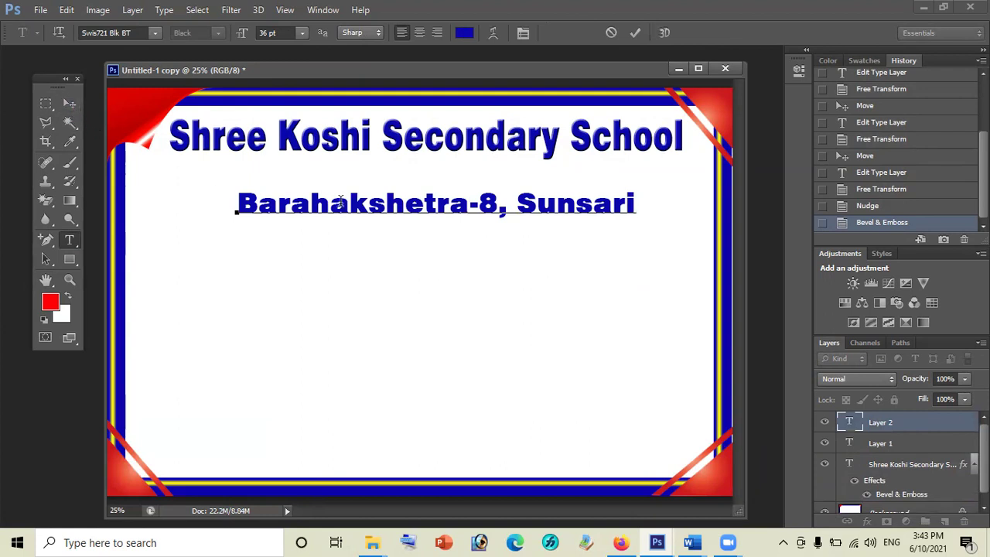
left_click(74, 104)
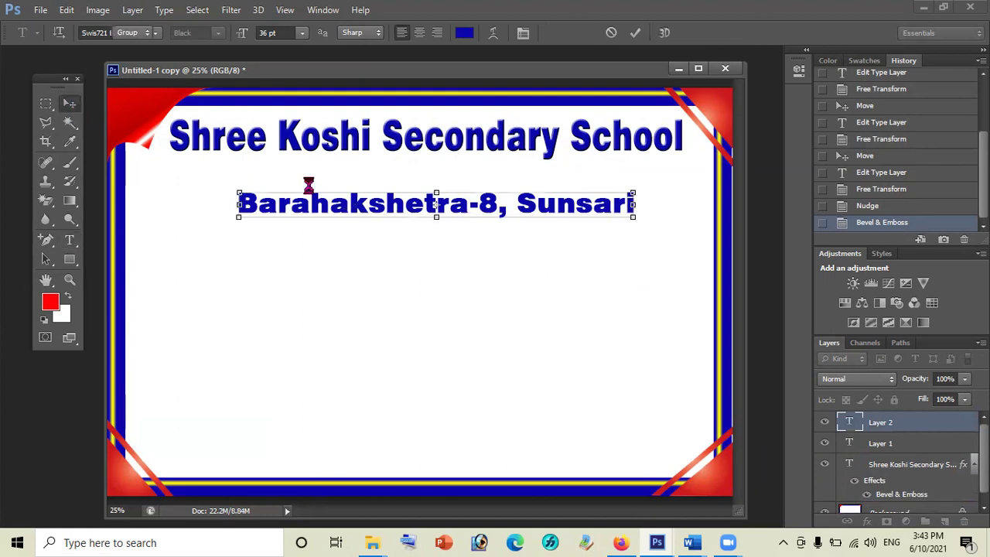
left_click_drag(347, 196, 344, 189)
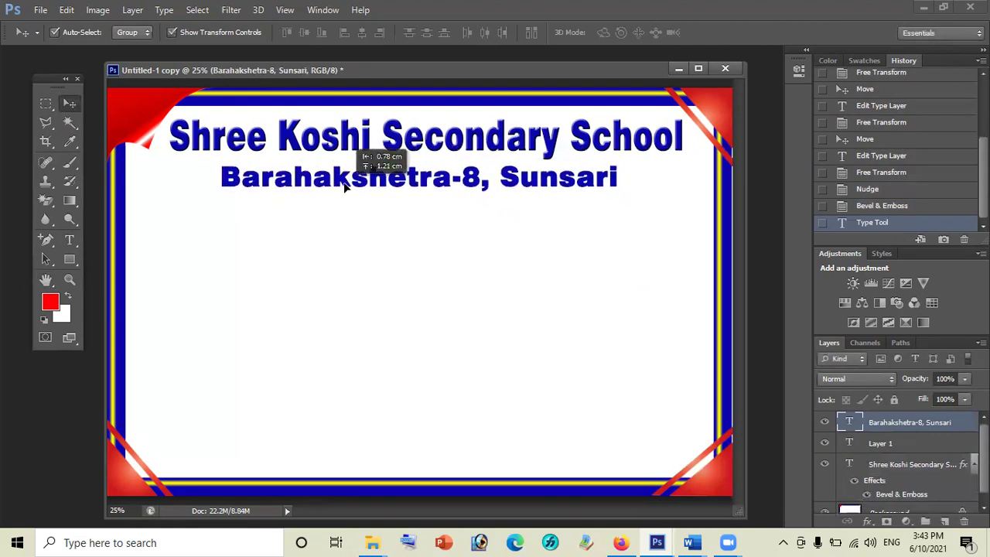
left_click_drag(344, 187, 334, 186)
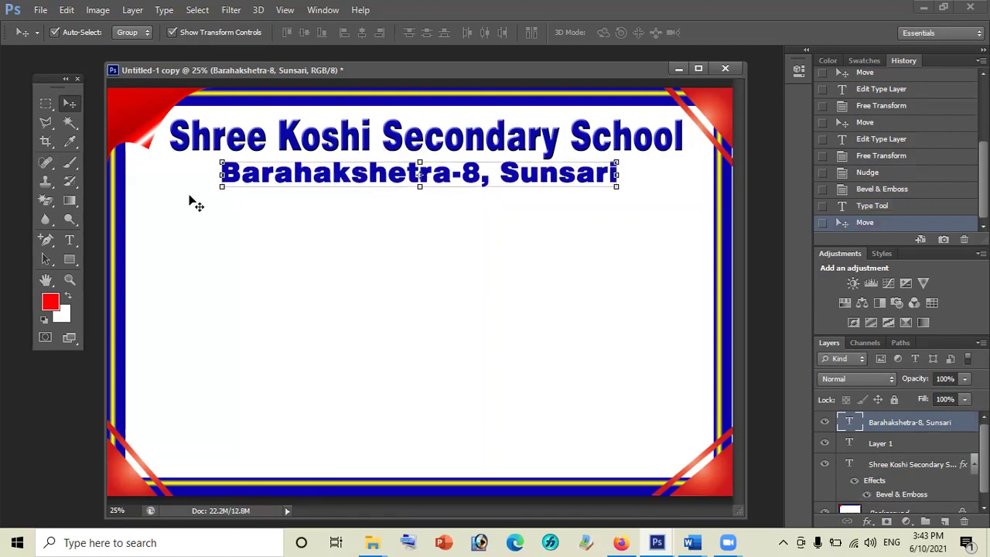
- Apply Faux Bold to the whole address line
left_click(69, 240)
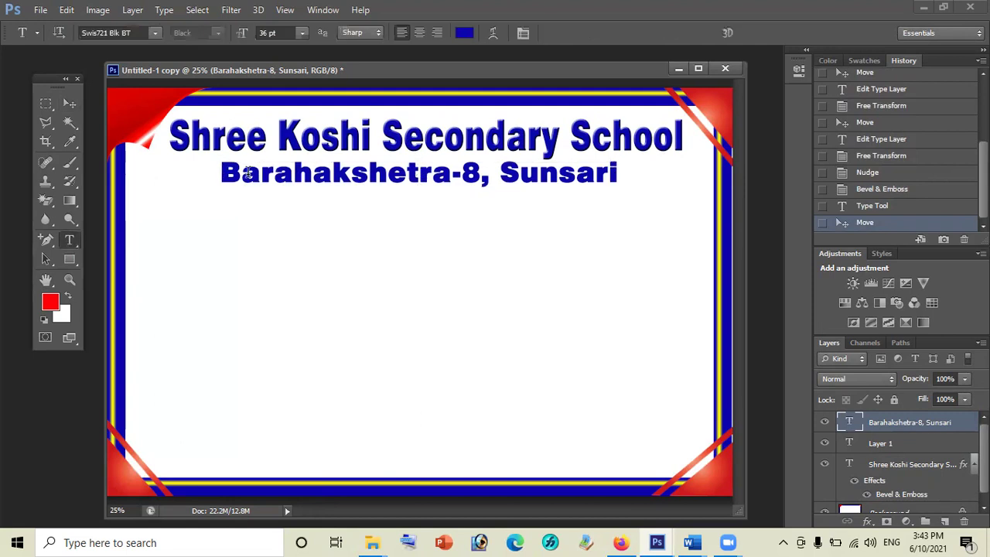
left_click(256, 172)
key("ctrl+a")
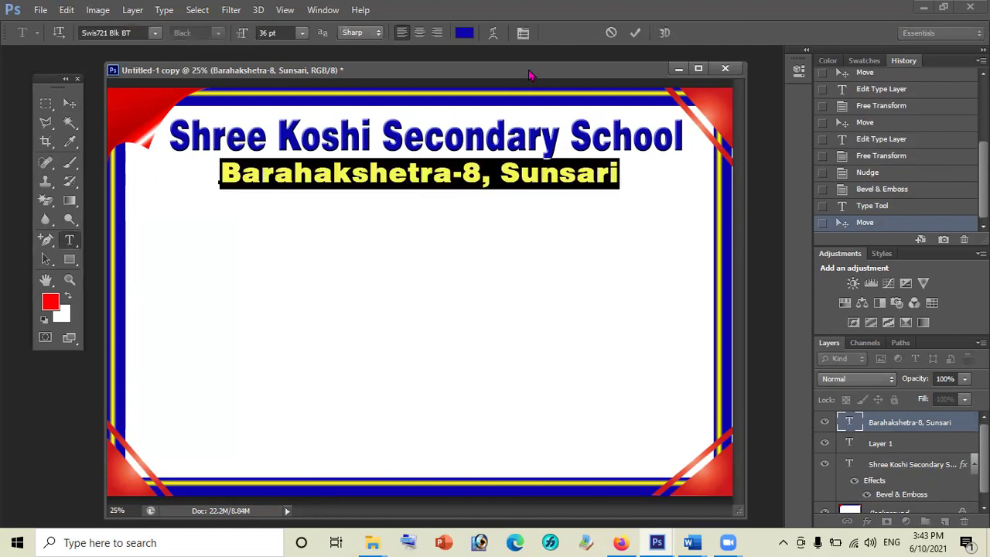
left_click(522, 38)
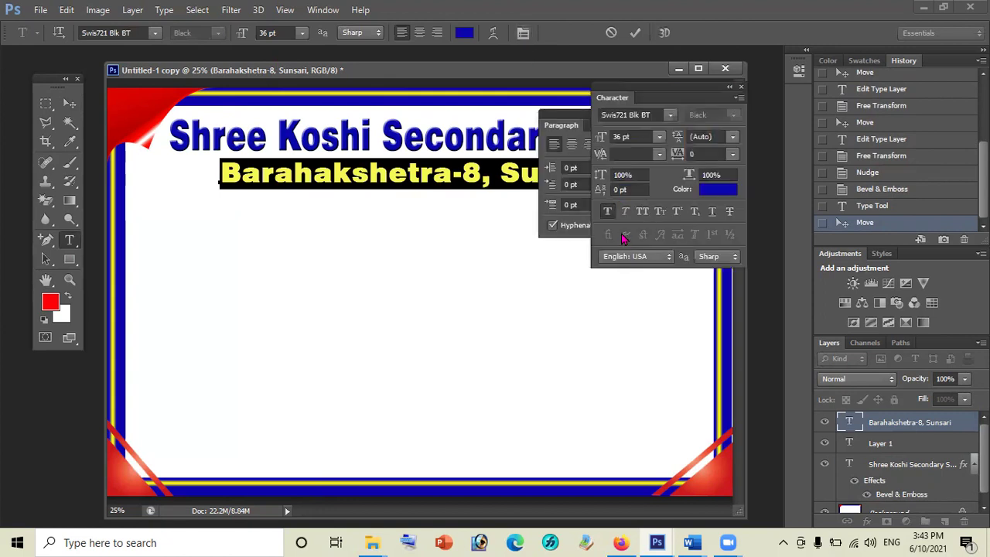
left_click(606, 212)
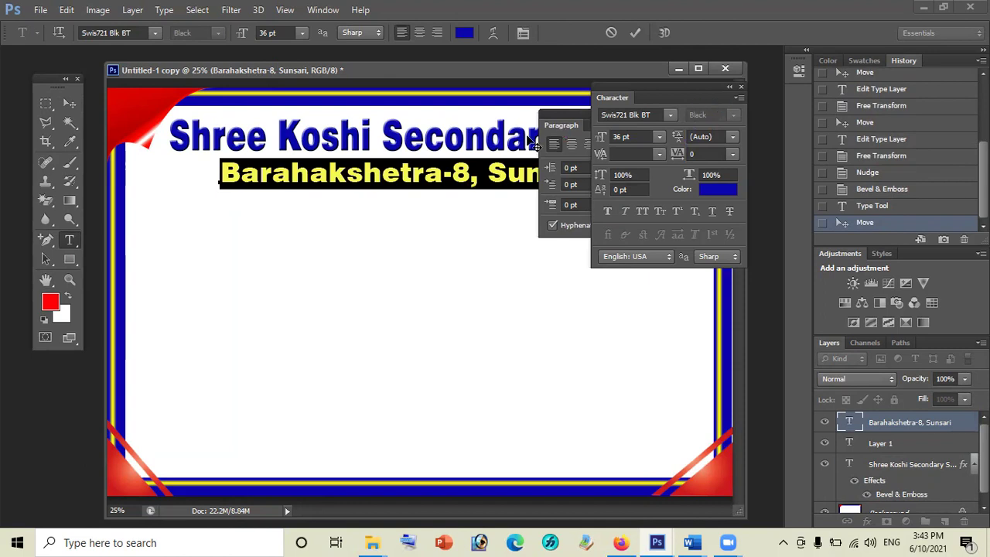
left_click(565, 115)
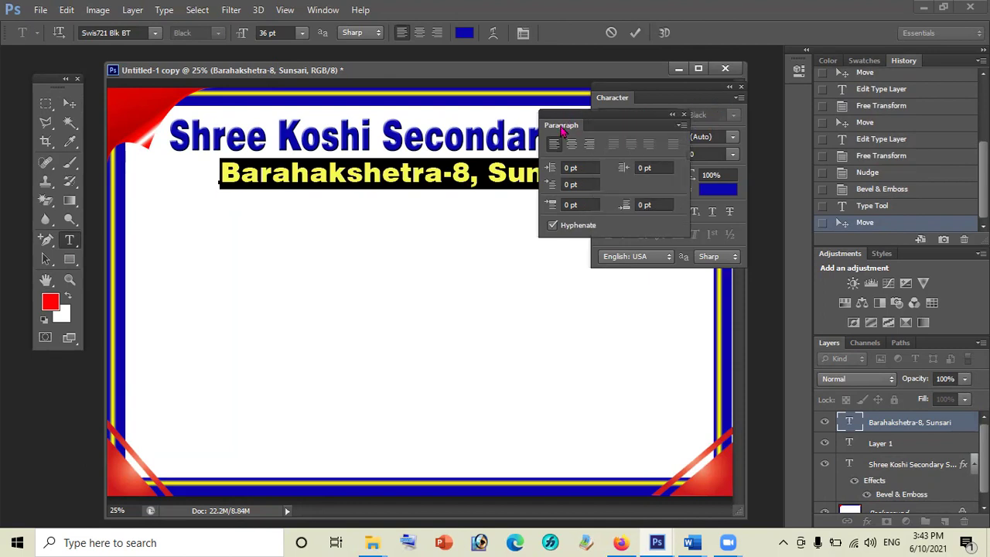
left_click_drag(563, 126, 669, 97)
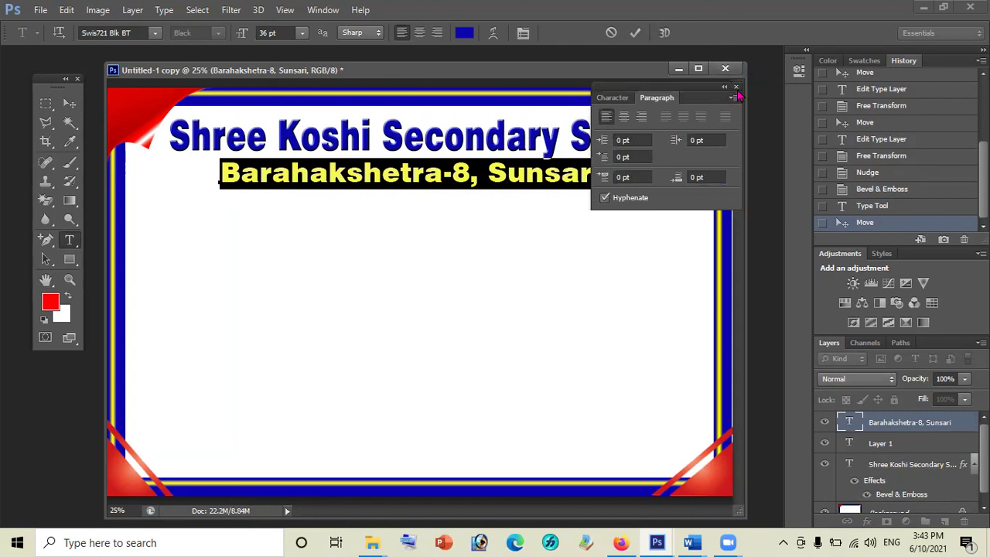
left_click(735, 88)
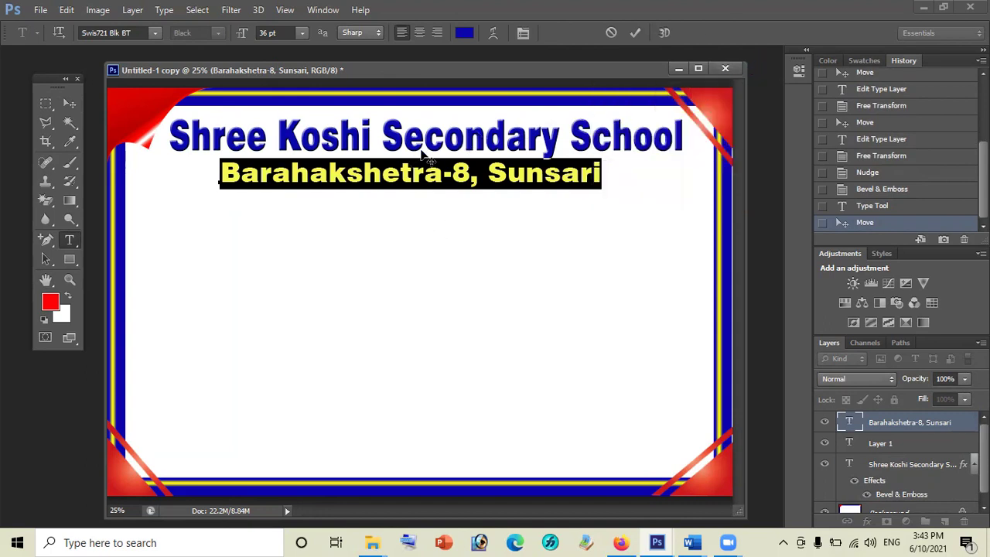
- Set the address line to 30 pt and centre it beneath the school title
left_click(302, 35)
left_click(303, 212)
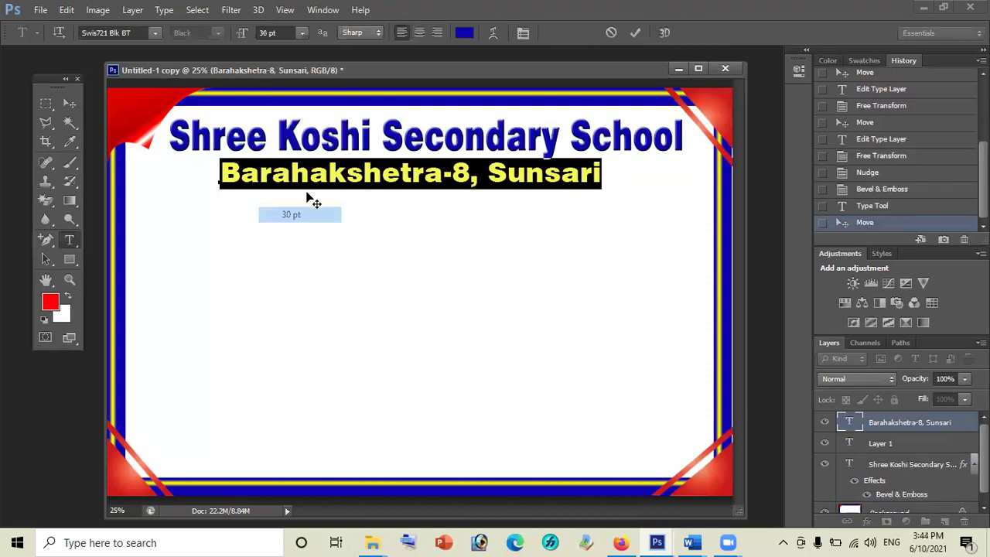
left_click(70, 103)
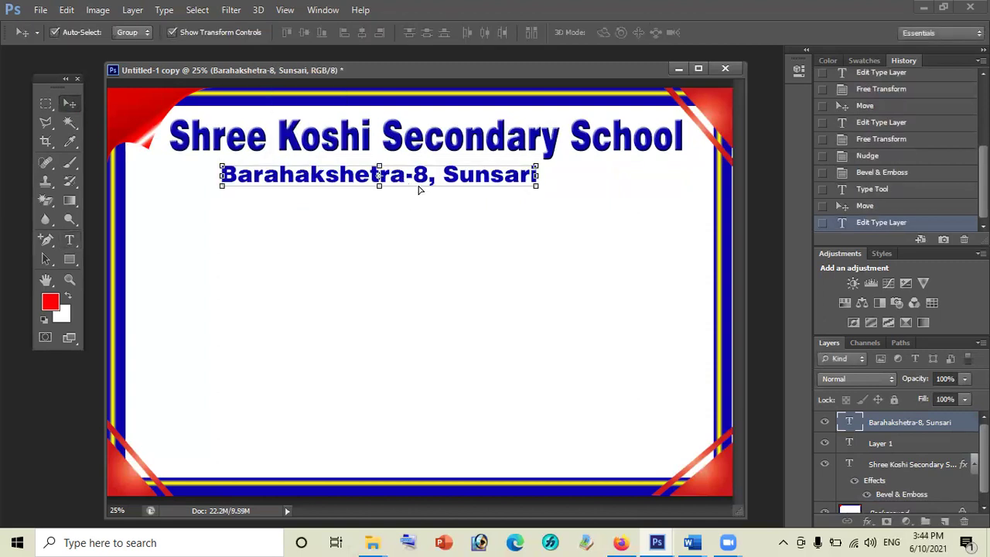
left_click_drag(418, 189, 455, 178)
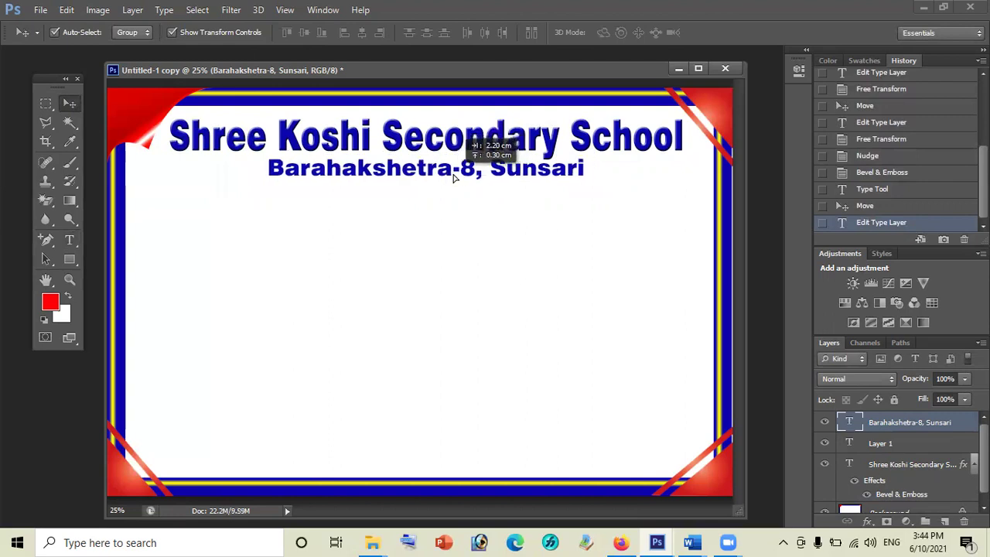
left_click_drag(455, 178, 447, 172)
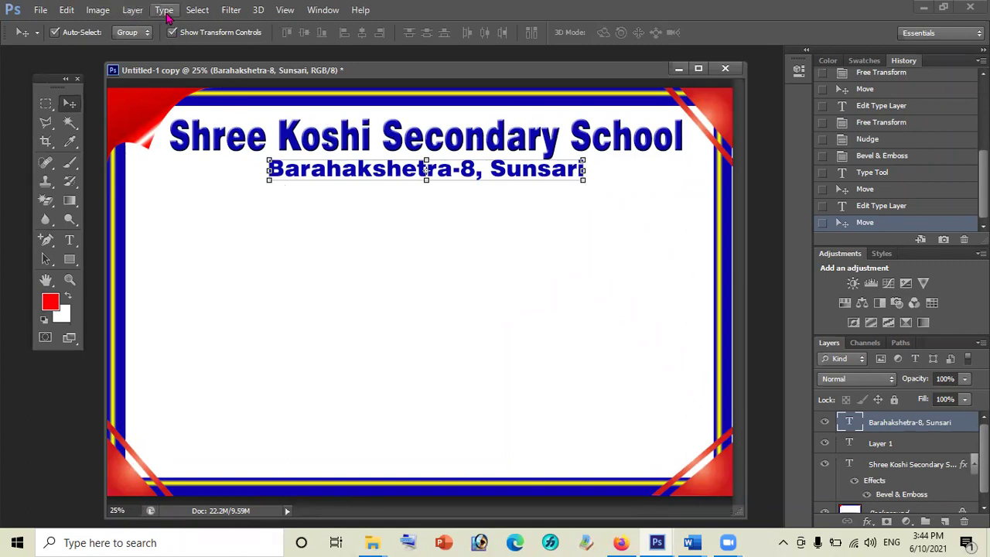
- Show rulers, add a vertical centre guide, and nudge the address line left onto it
left_click(285, 11)
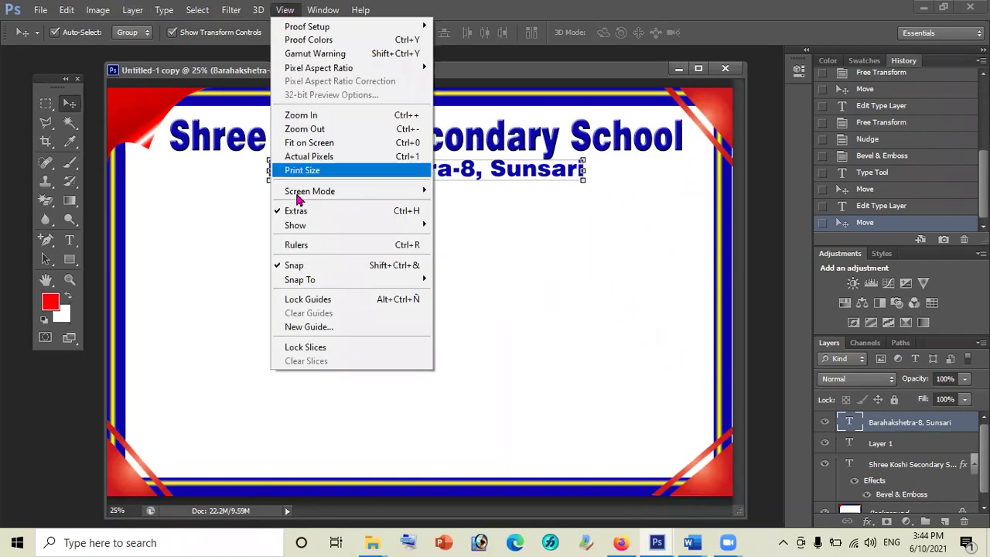
left_click(309, 246)
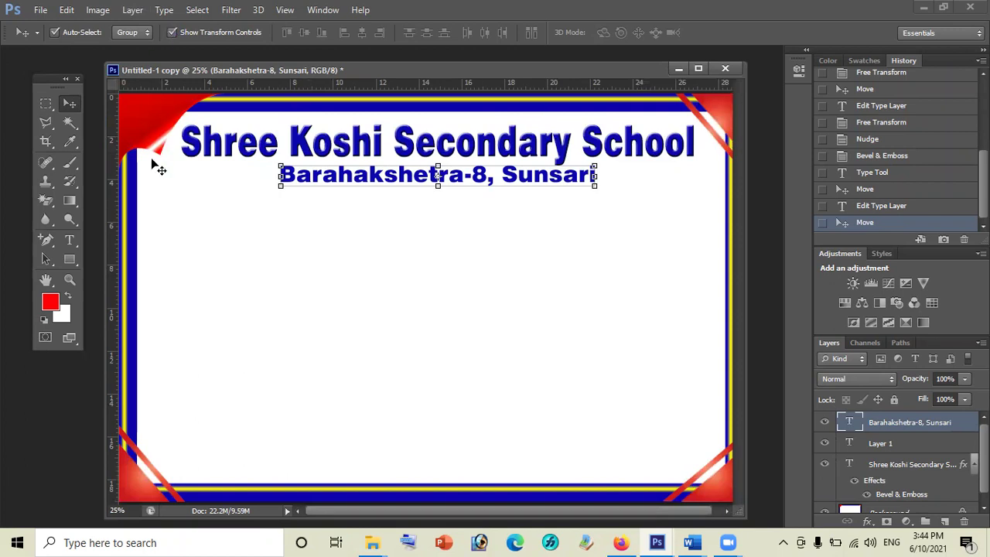
mouse_move(114, 236)
left_mouse_down()
mouse_move(295, 252)
mouse_move(338, 240)
mouse_move(431, 256)
mouse_move(419, 261)
left_mouse_up()
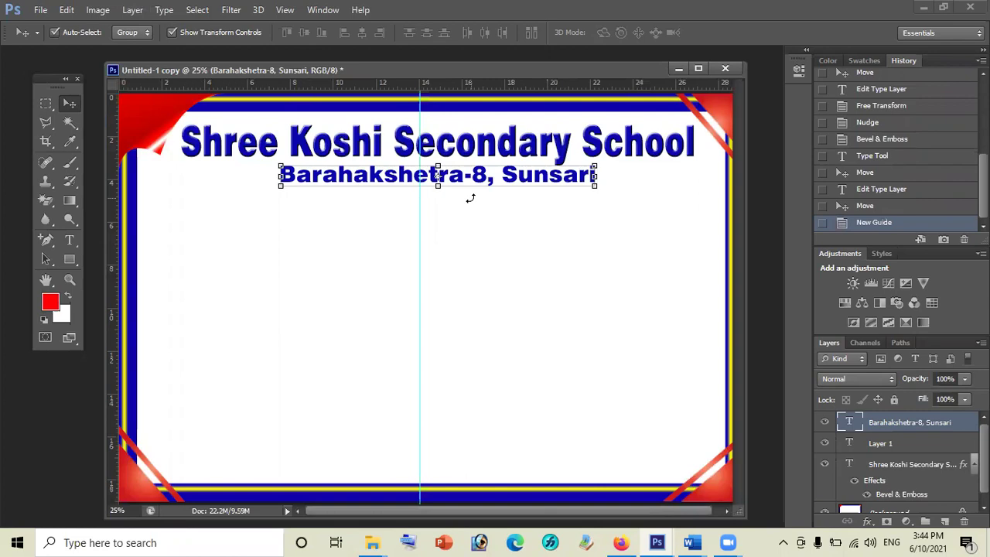
key("shift+Left")
key("shift+Left")
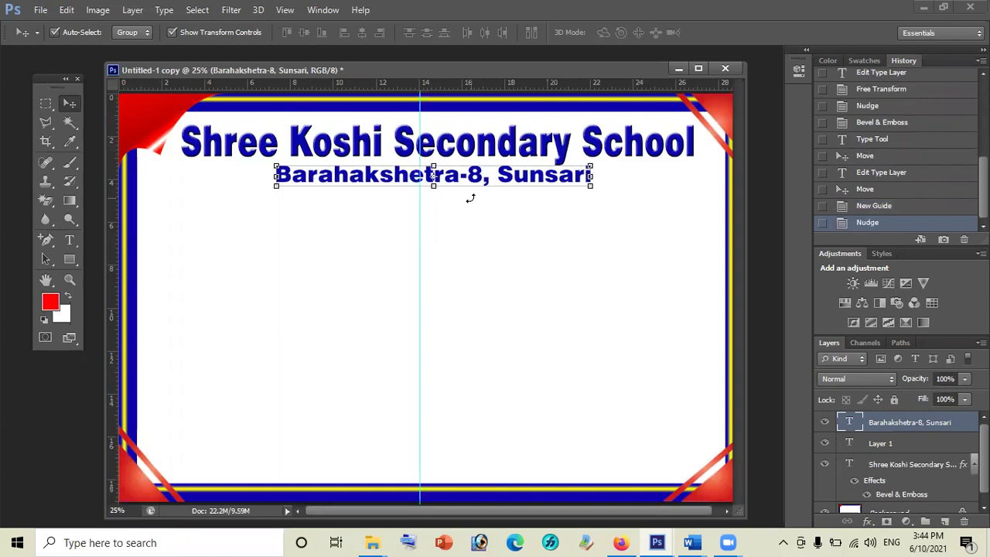
key("shift+Left")
key("shift+Left")
key("shift+Left")
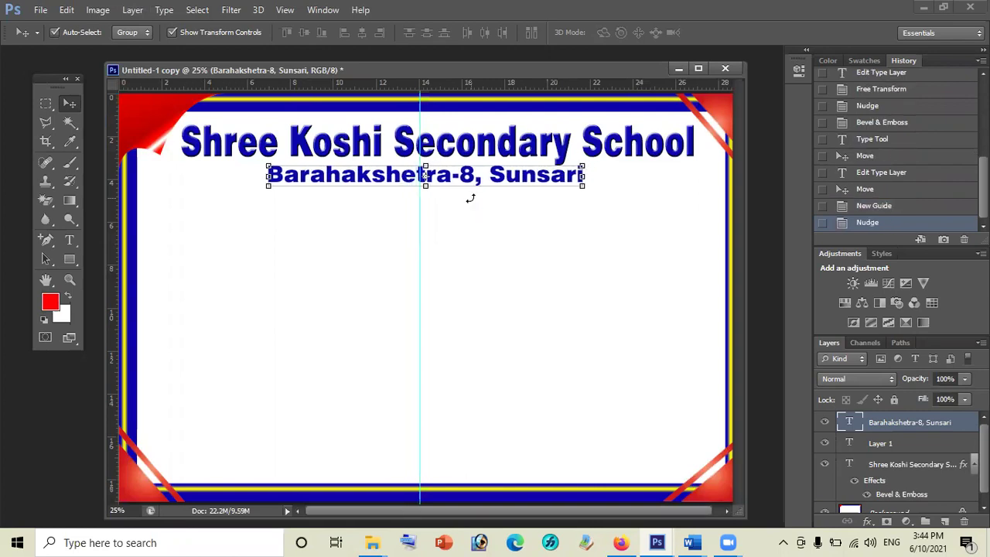
key("shift+Left")
key("shift+Left")
key("shift+Left")
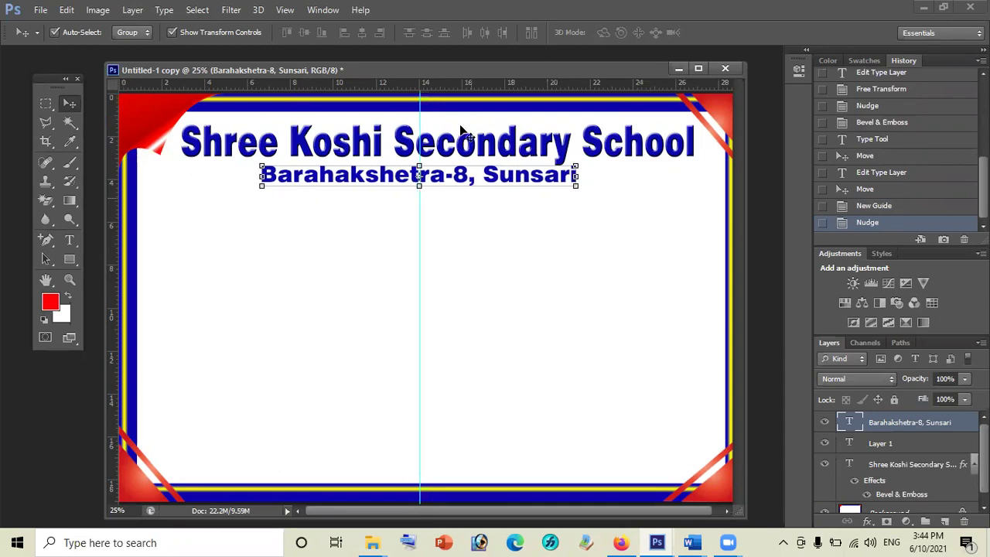
- Nudge the school title left so it centres above the address
left_click(489, 152)
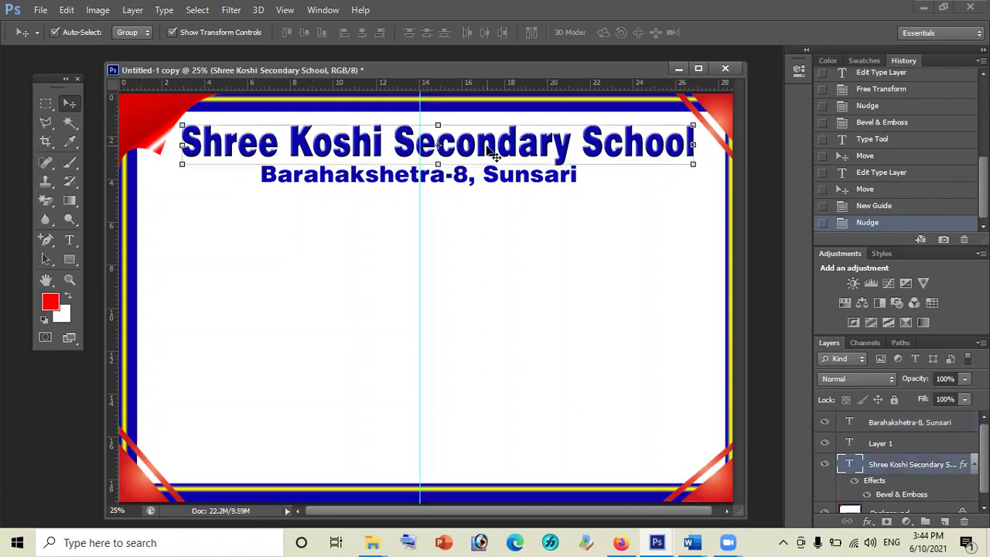
key("shift+Left")
key("Left")
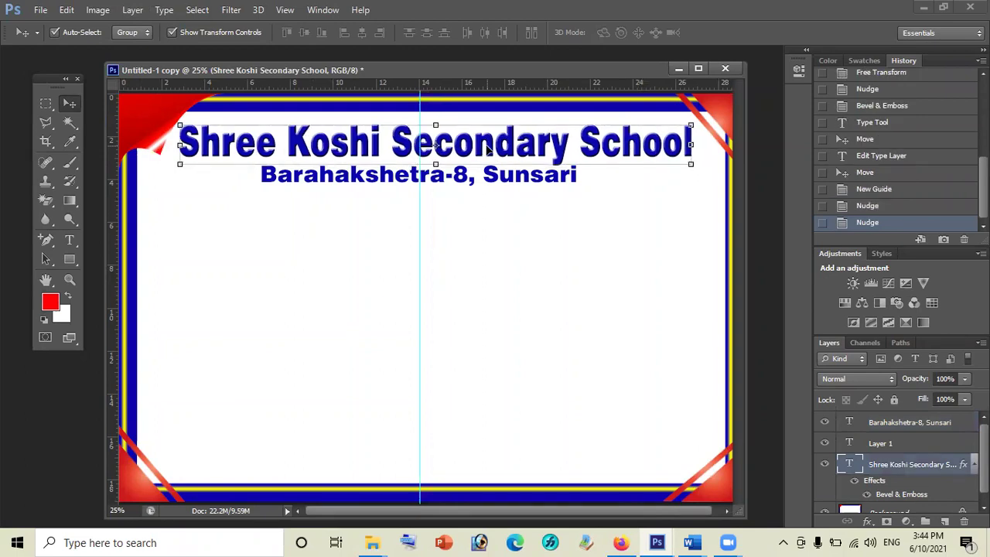
key("shift+Left")
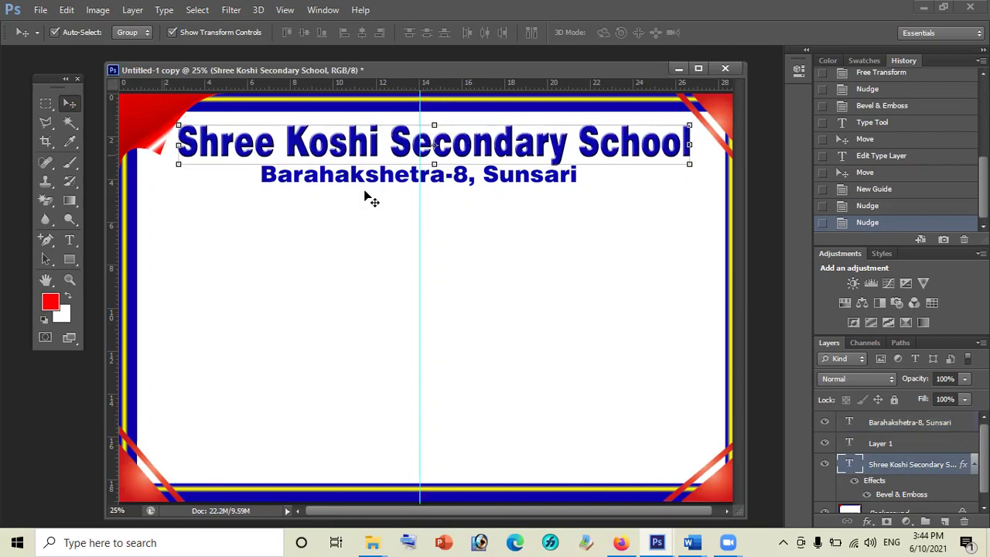
- Select the 'Estd: 2025' line in the Word school details, then return to Photoshop
left_click(526, 319)
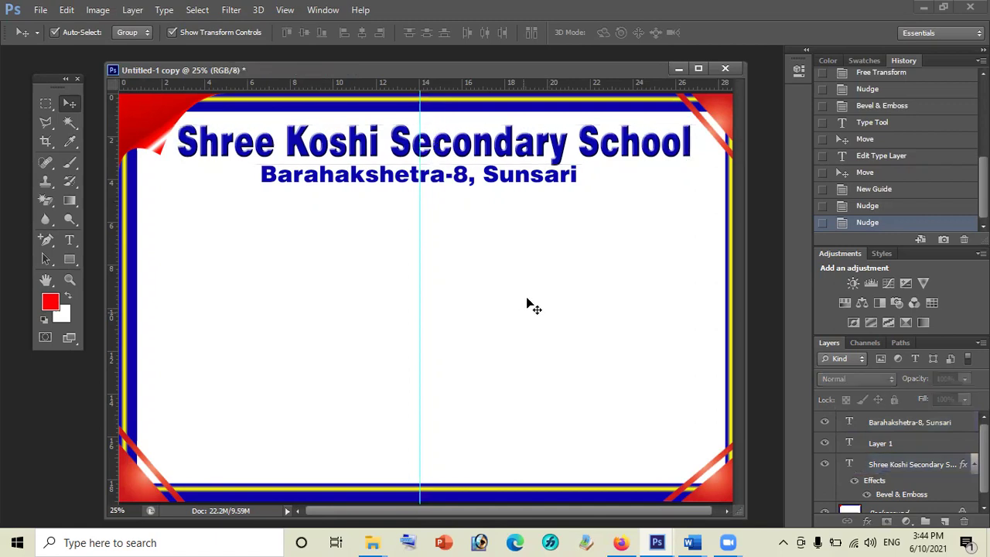
left_click(692, 543)
left_click(639, 508)
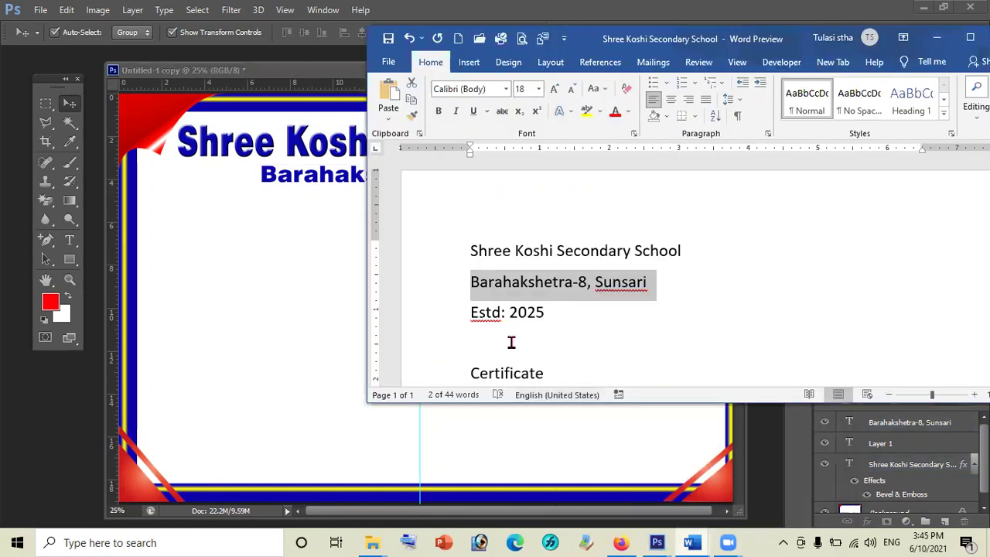
left_click_drag(480, 316, 552, 309)
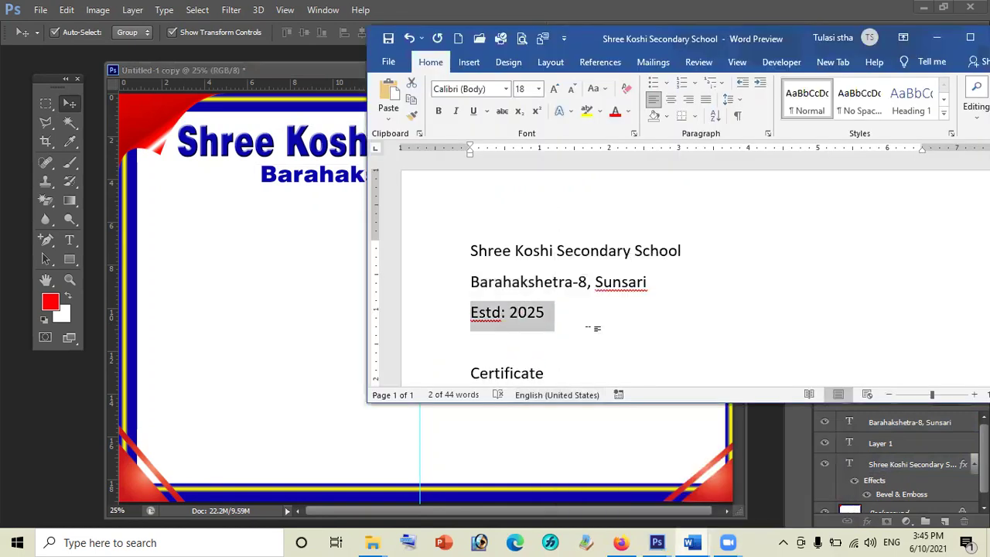
left_click(305, 74)
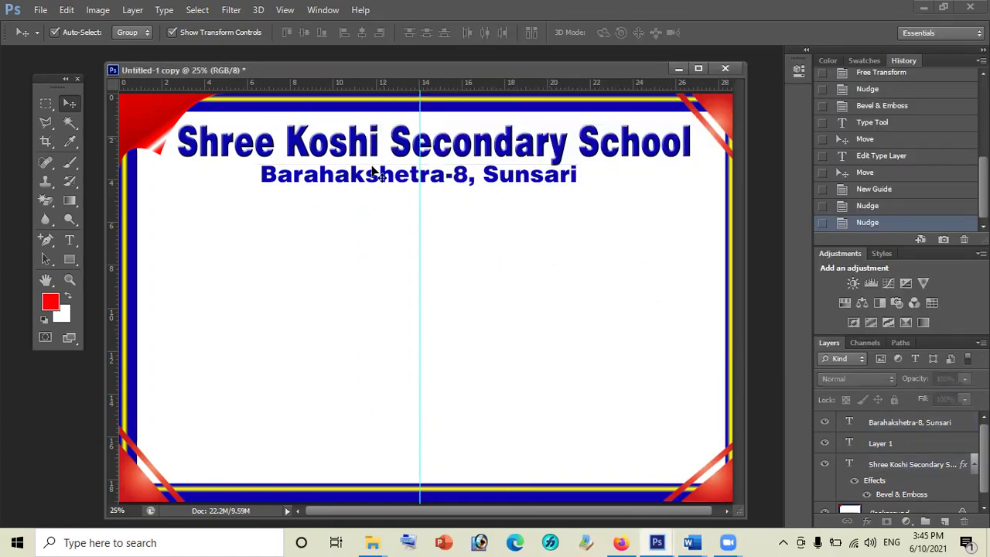
left_click(70, 243)
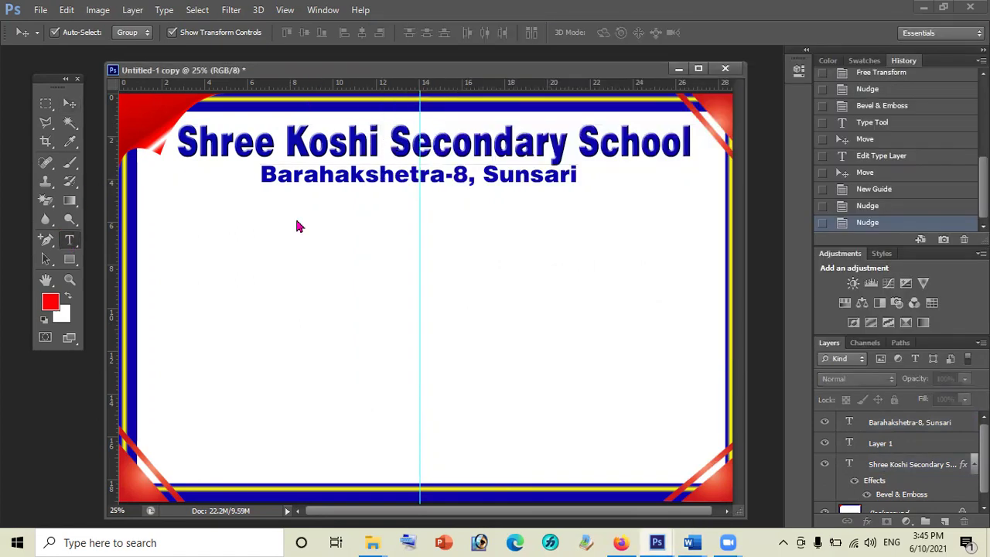
- Add an 'Estd: 2025' text line below the address, coloured bright red
left_click(321, 217)
type("Estd: 2025")
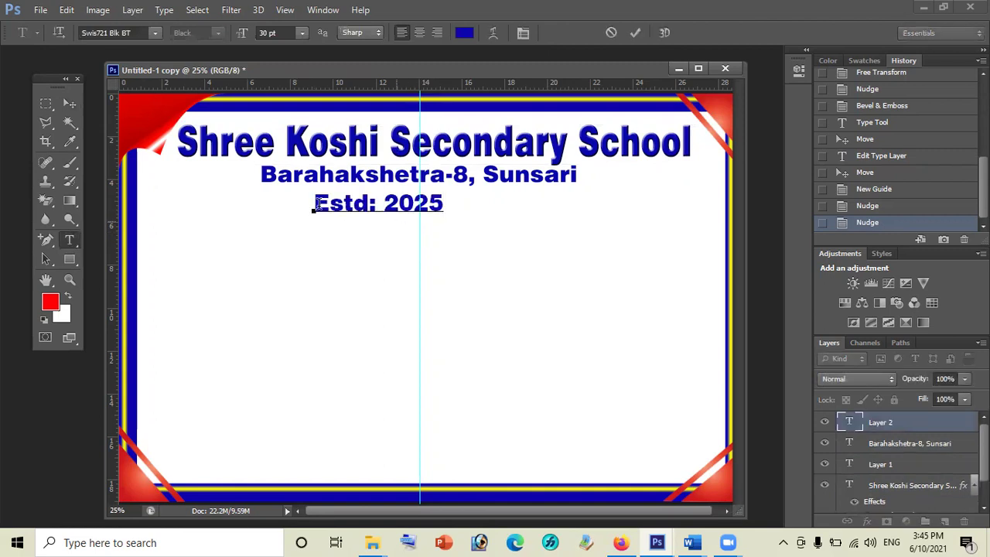
key("ctrl+a")
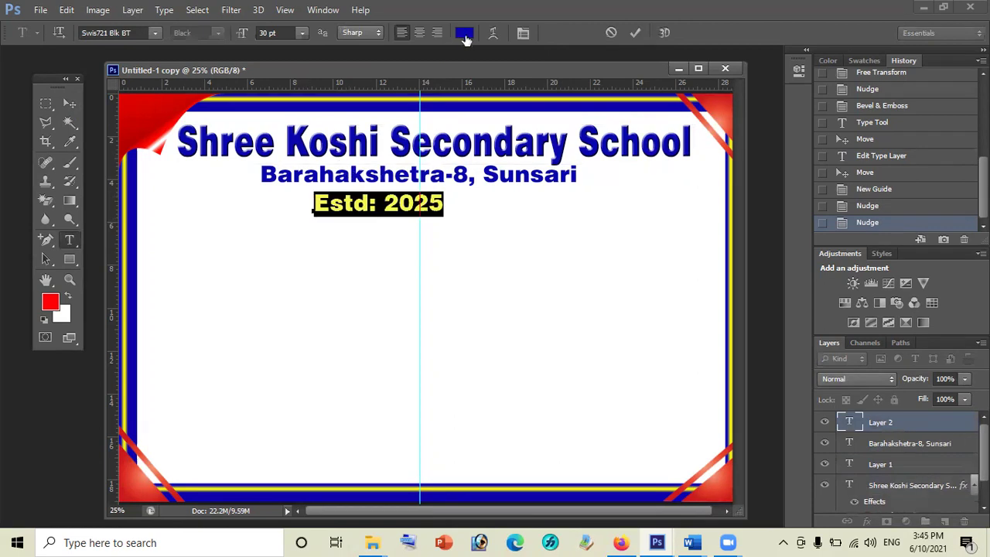
left_click(464, 34)
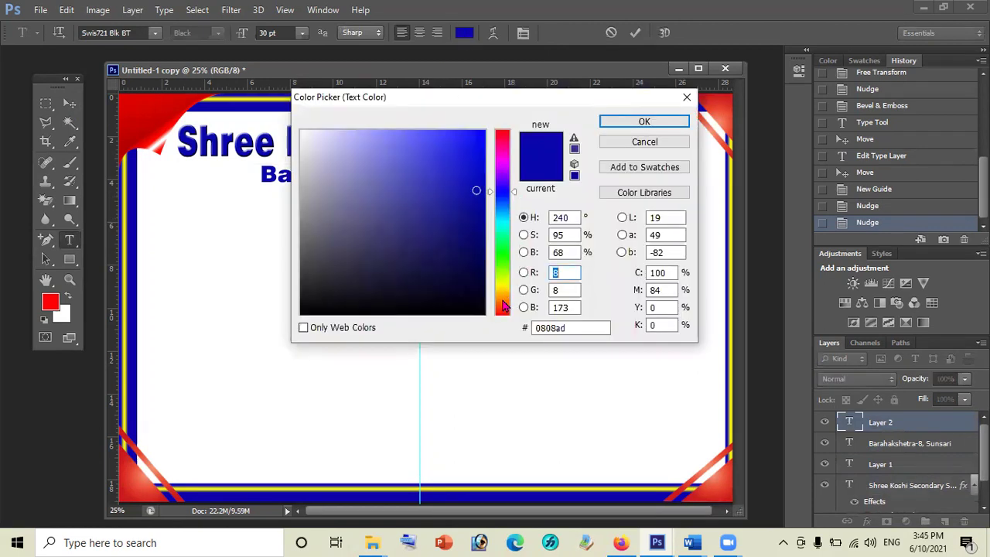
left_click(501, 311)
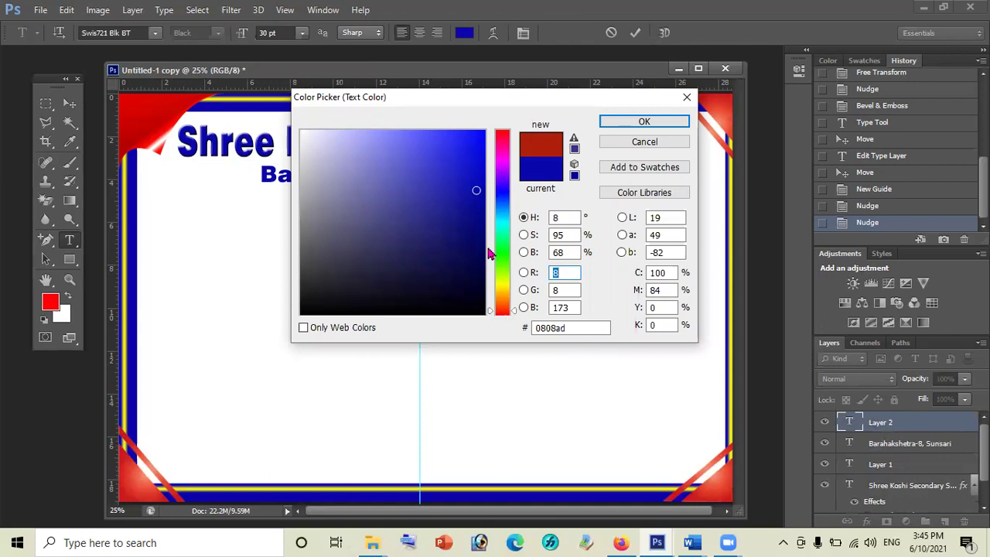
left_click(480, 132)
left_click(620, 123)
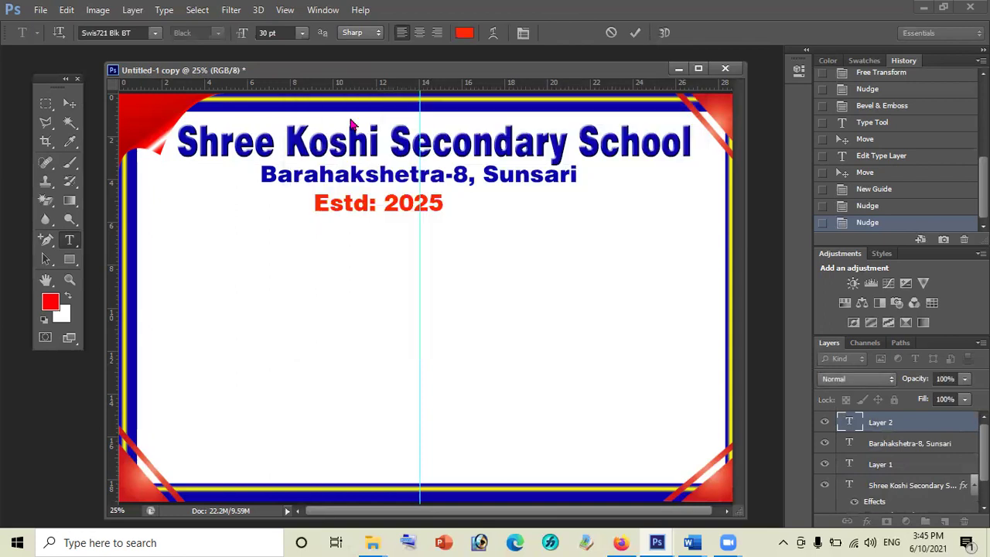
left_click(69, 103)
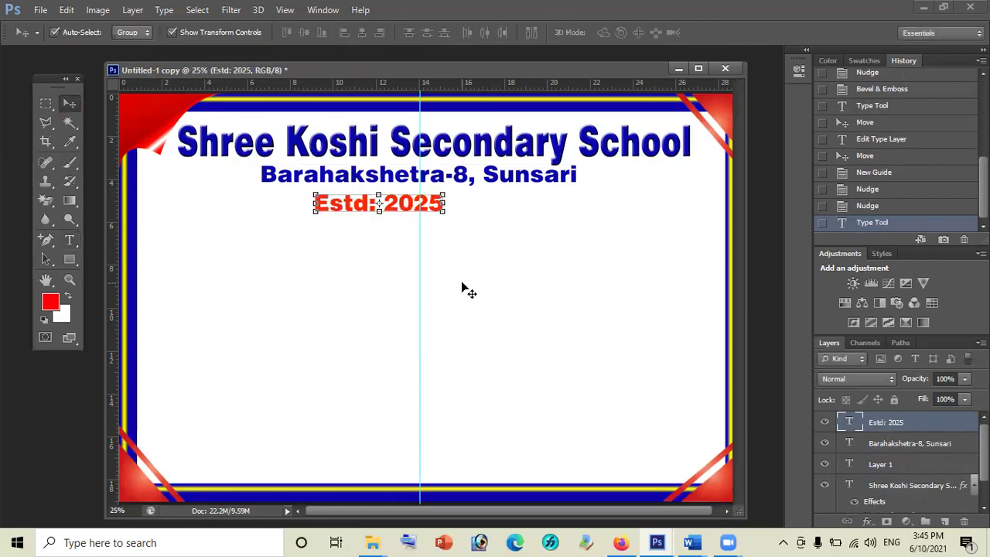
- Nudge the Estd line right until it centres on the guide
key("shift+Right")
key("shift+Right")
key("shift+Right")
key("shift+Right")
key("shift+Right")
key("shift+Right")
key("shift+Right")
key("shift+Right")
key("shift+Right")
key("shift+Right")
key("shift+Right")
key("shift+Right")
key("shift+Right")
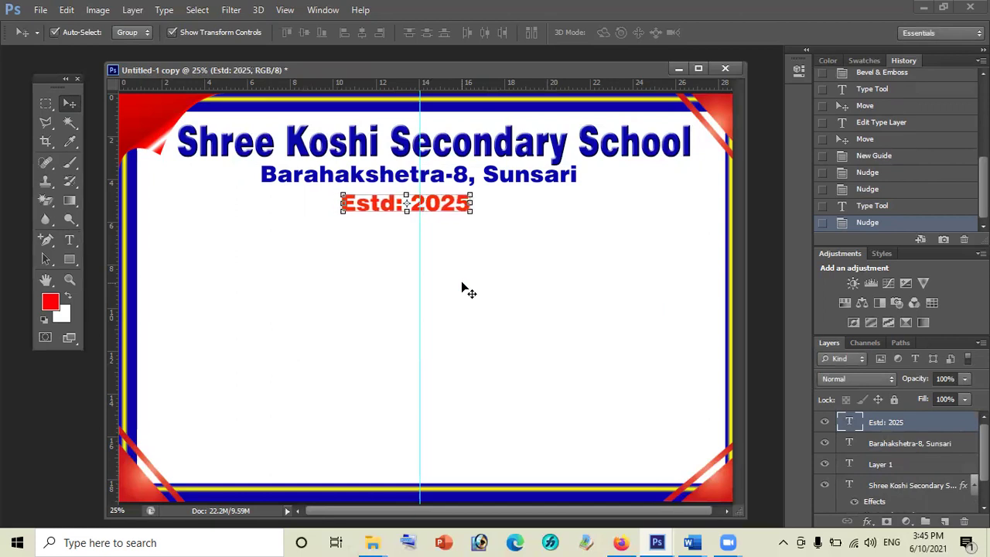
key("shift+Right")
key("shift+Right")
key("shift+Right")
key("shift+Right")
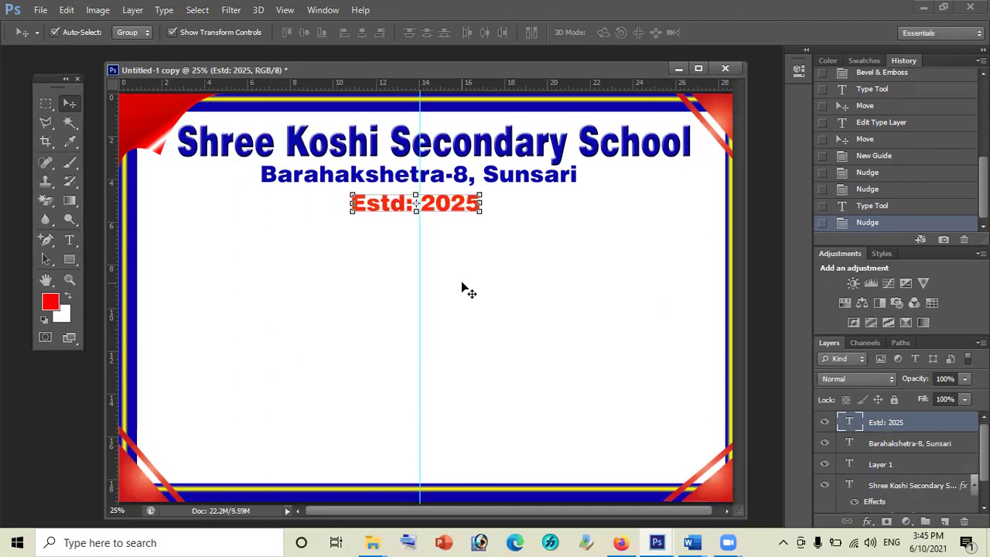
key("shift+Right")
key("shift+Right")
key("Left")
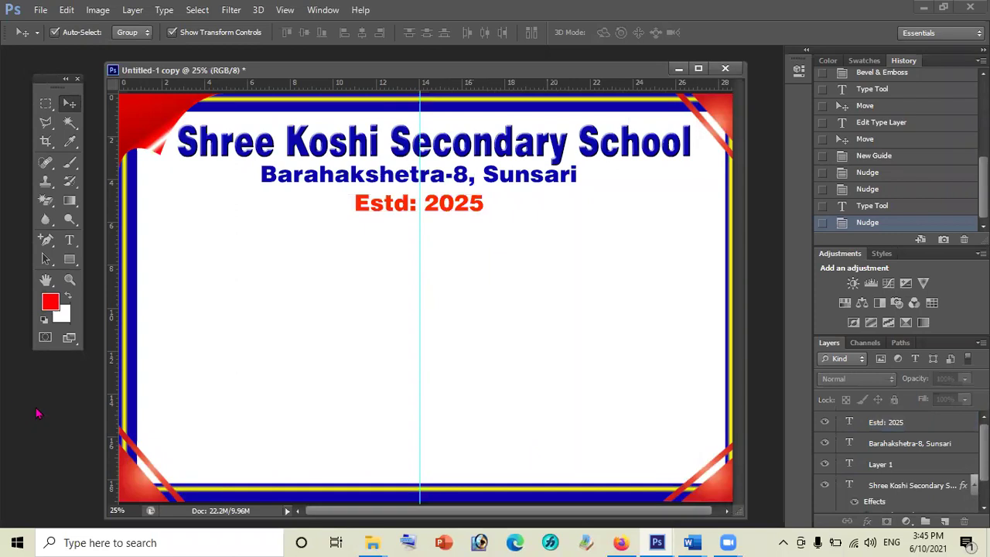
- Open the purple ribbon image bb3.png from the Certificate folder
double_click(65, 415)
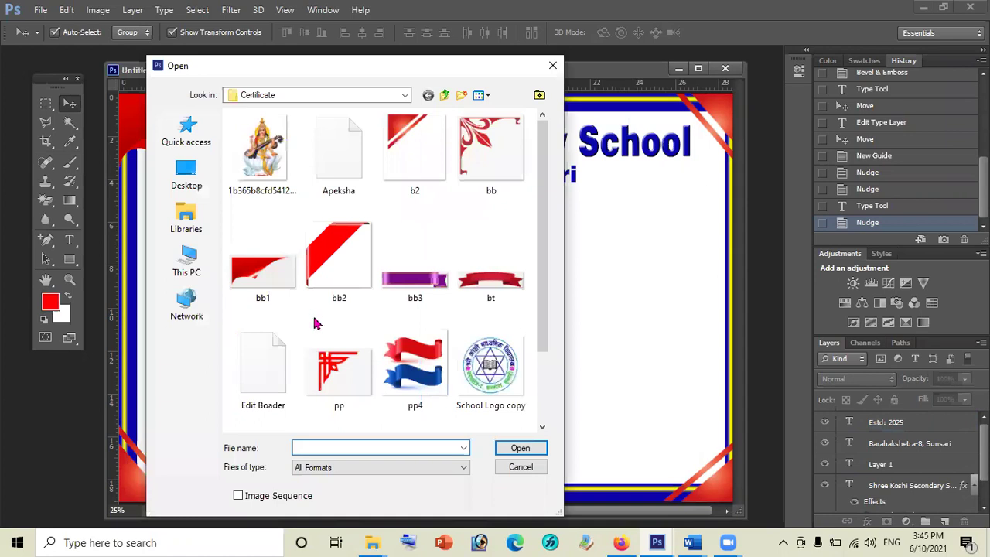
left_click(416, 280)
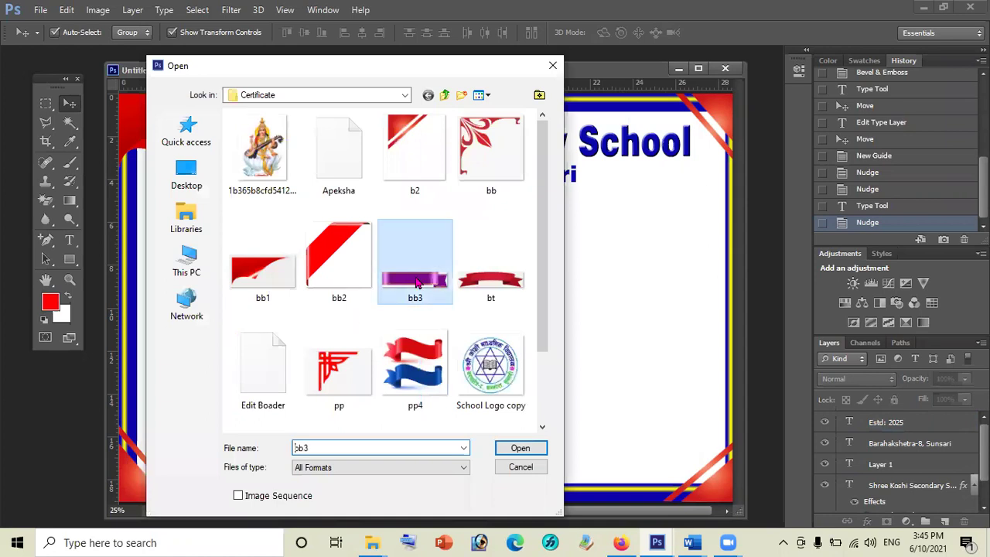
left_click(520, 448)
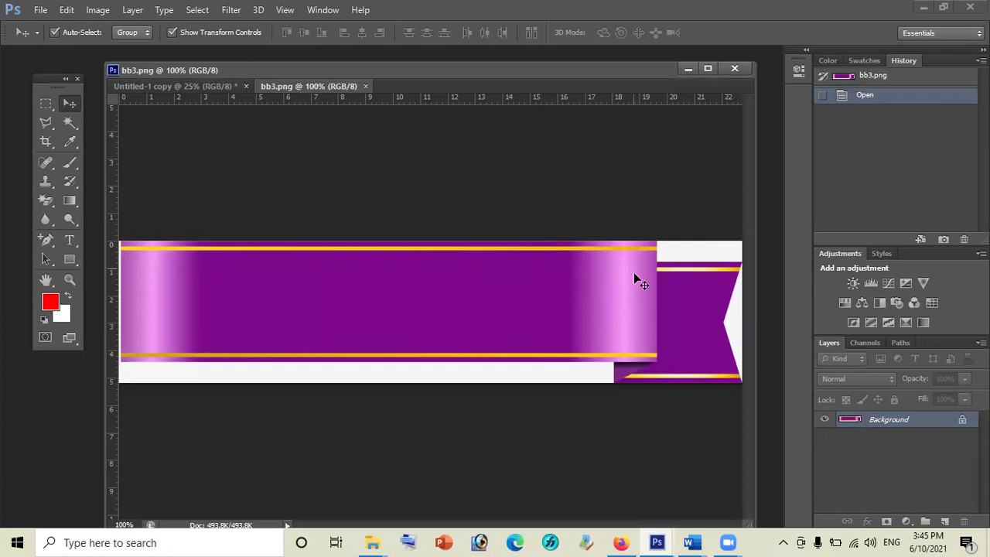
left_click(46, 141)
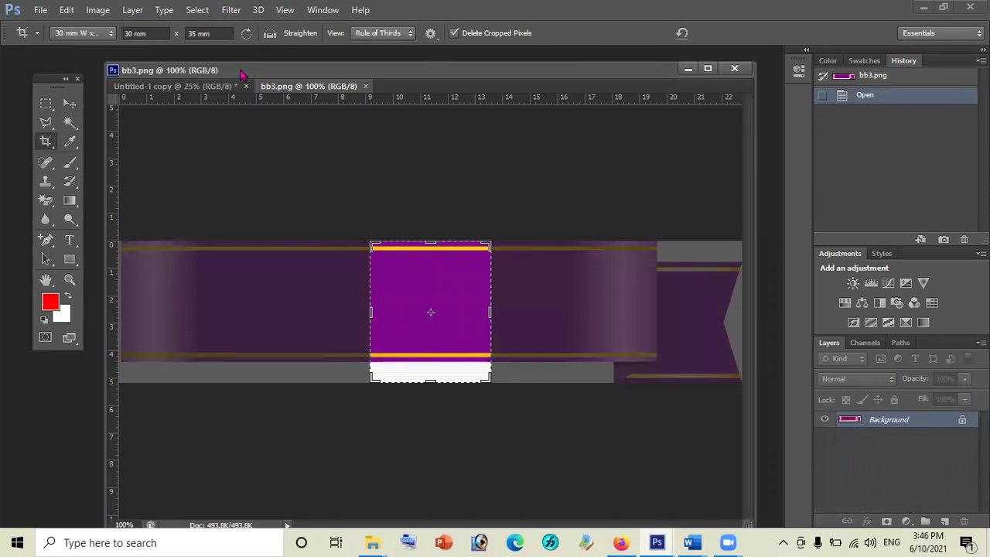
- Cancel the pending crop and set a landscape 35 × 30 mm crop box
right_click(427, 312)
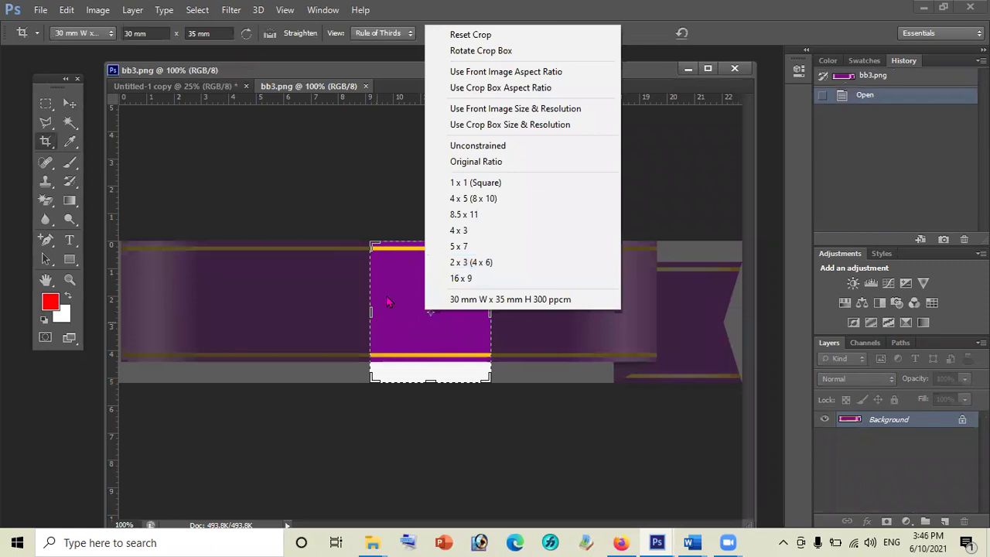
left_click(68, 107)
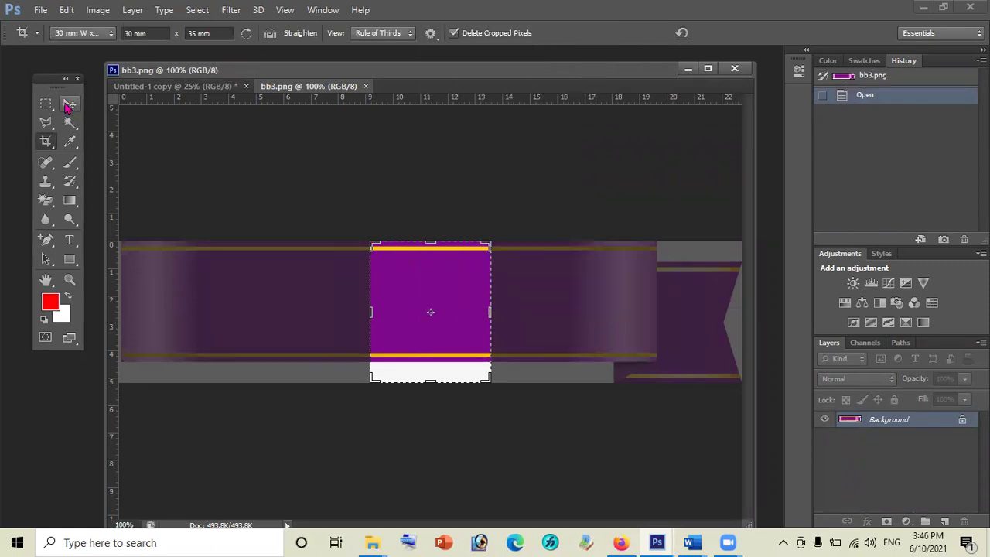
left_click(68, 107)
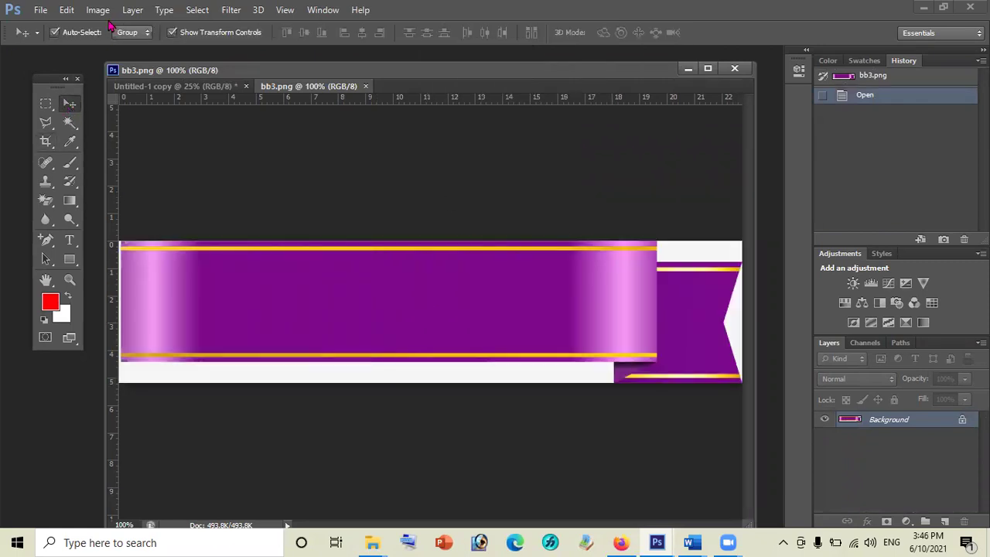
left_click(45, 144)
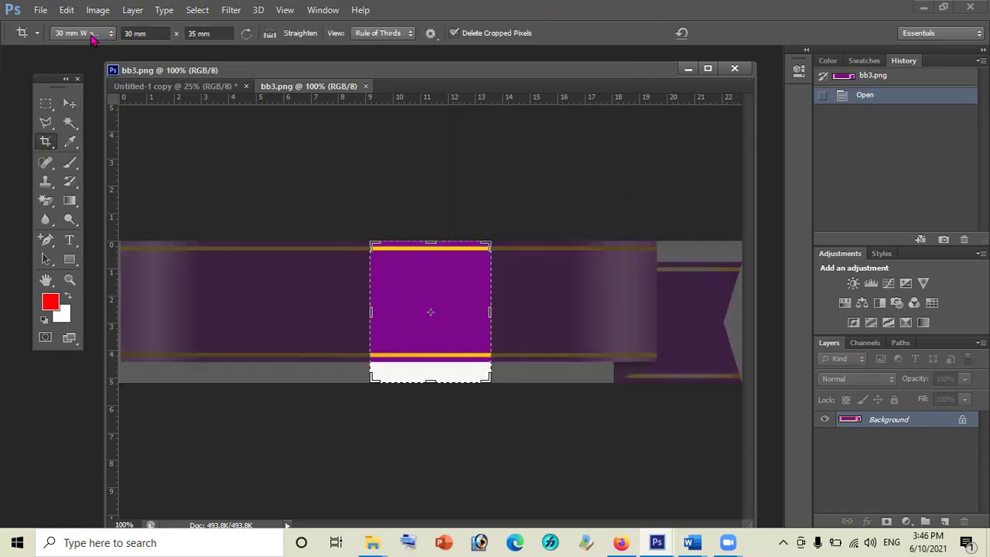
left_click(90, 35)
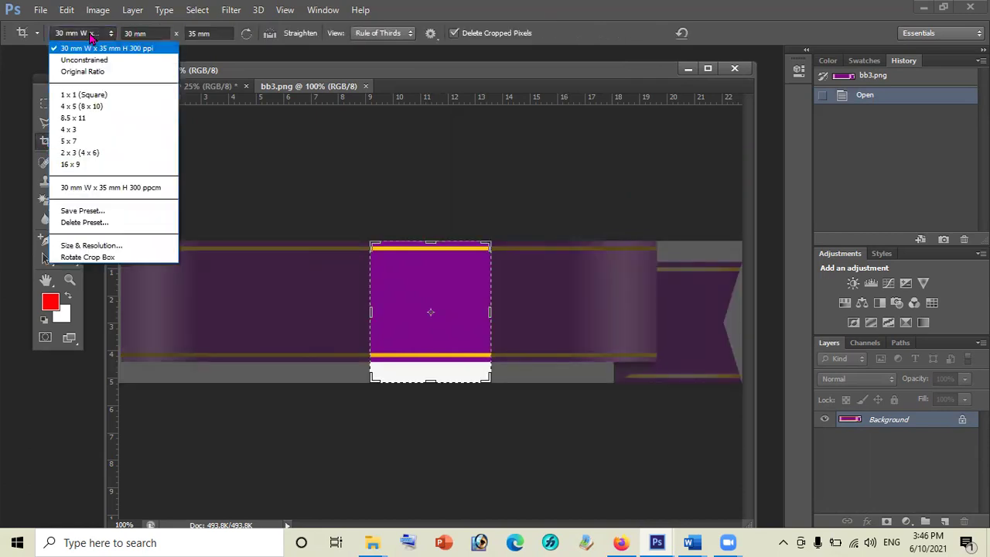
left_click(100, 258)
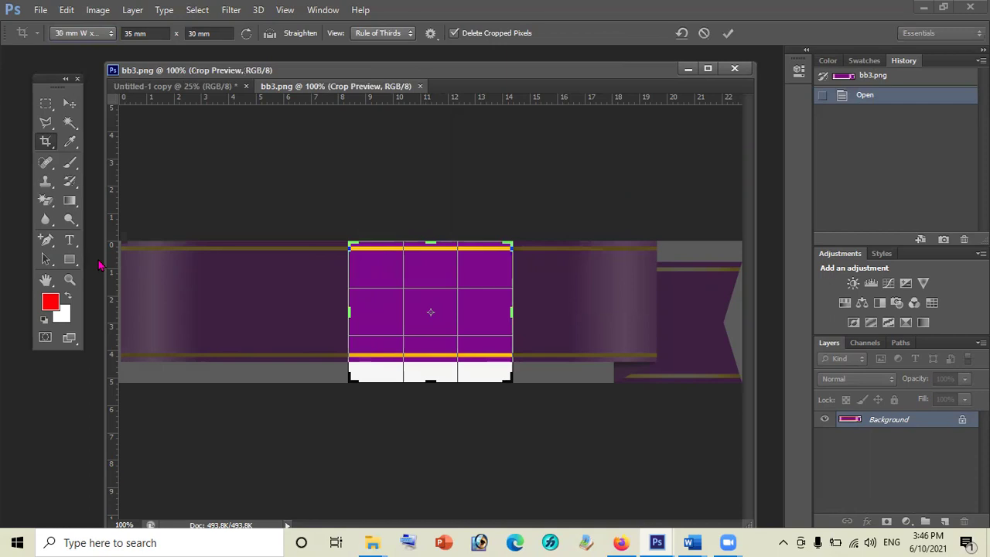
key("x")
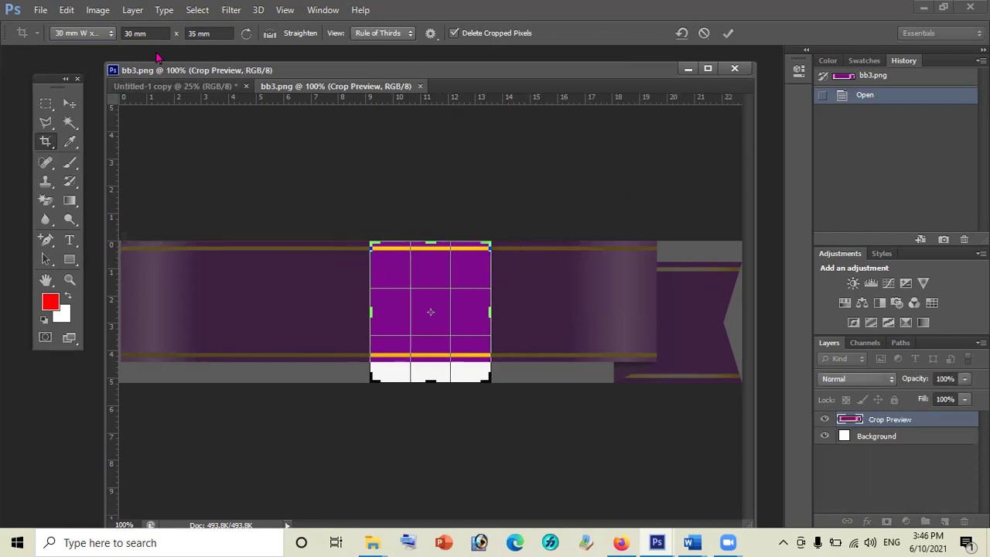
left_click(246, 35)
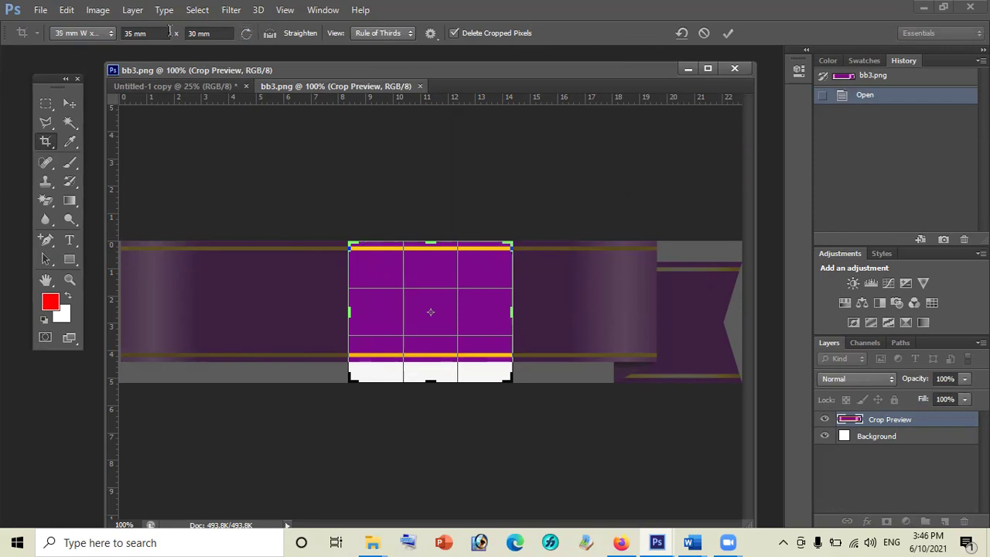
- Delete the 30 mm × 35 mm 300 ppcm crop preset
left_click(99, 36)
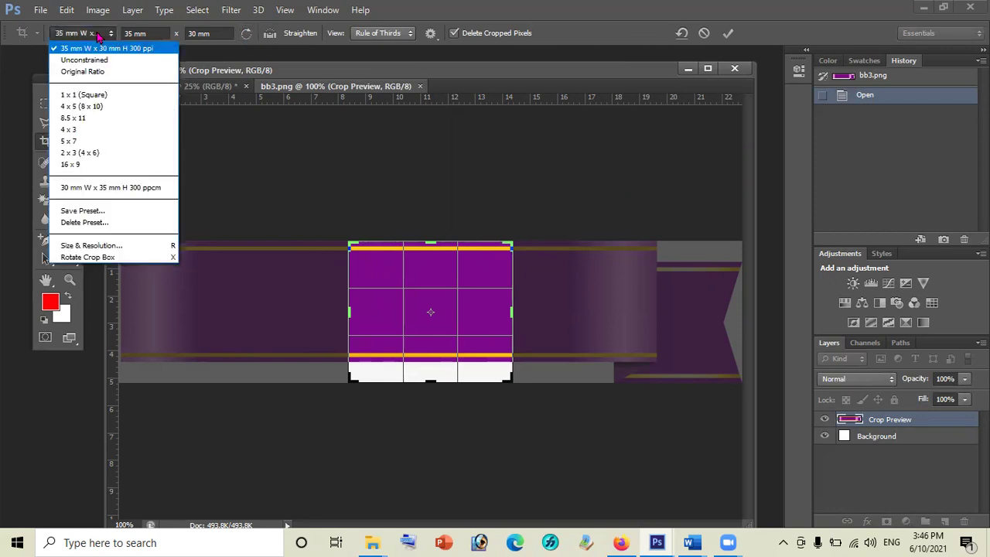
left_click(118, 226)
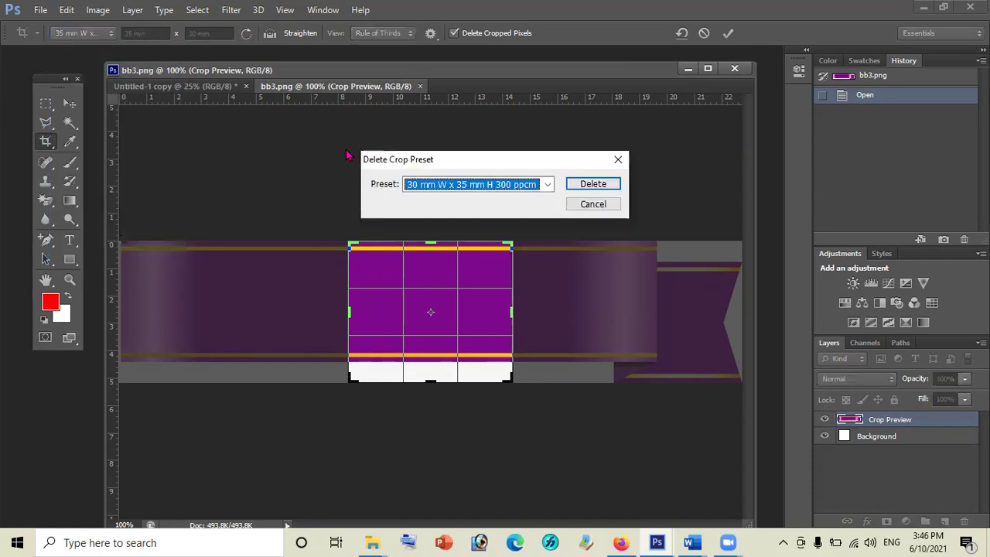
left_click(594, 190)
left_click(447, 216)
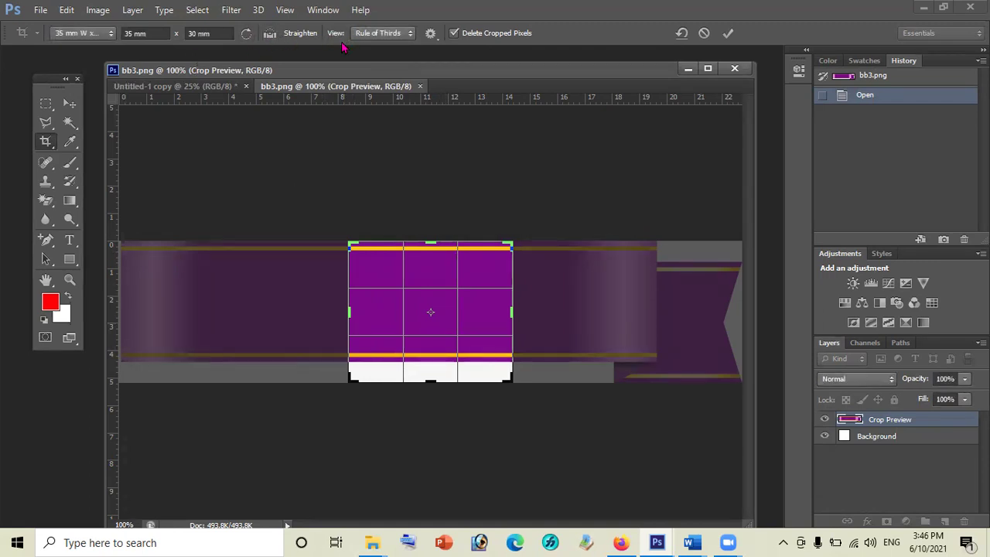
- Try a fixed-size crop around the ribbon, then cancel it
left_click_drag(350, 313, 216, 301)
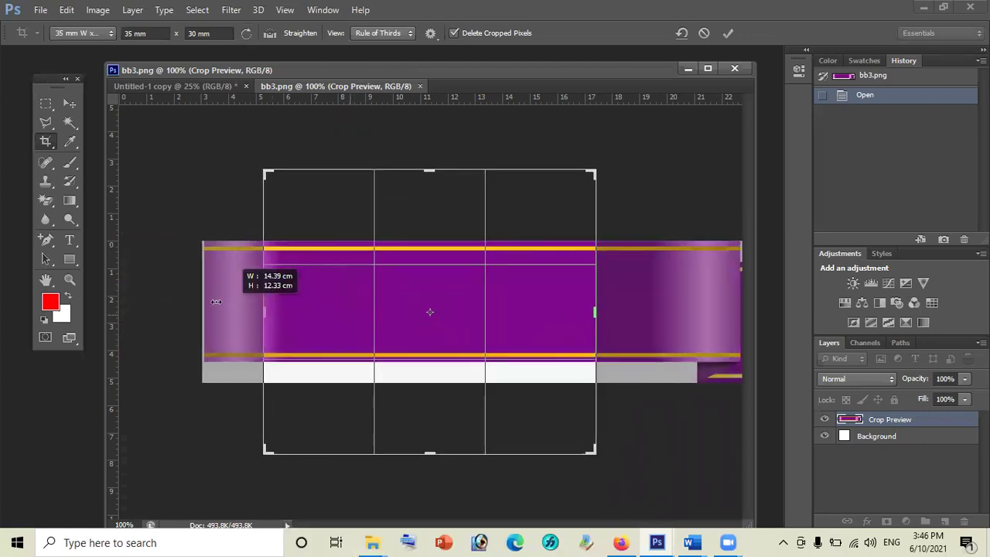
left_click_drag(215, 301, 234, 306)
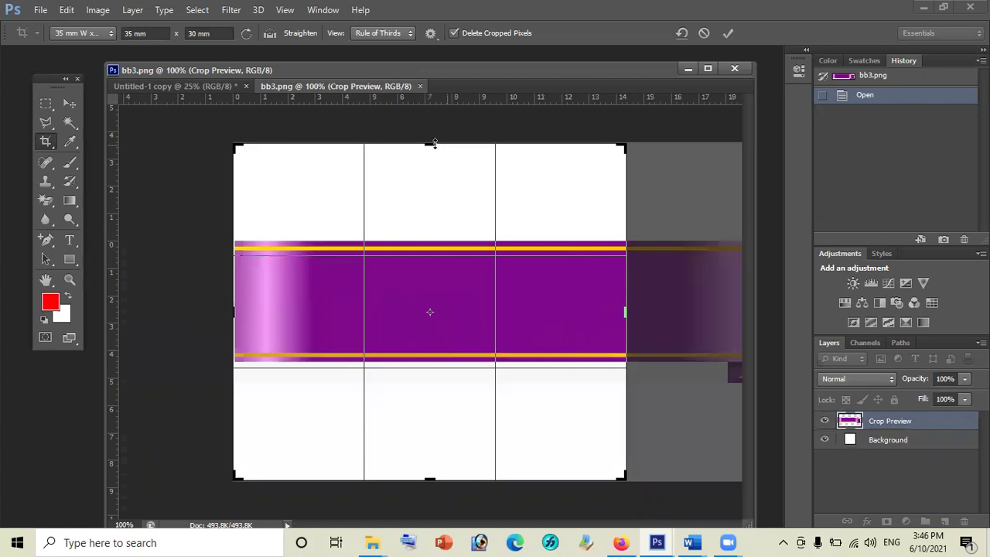
left_click_drag(434, 144, 428, 200)
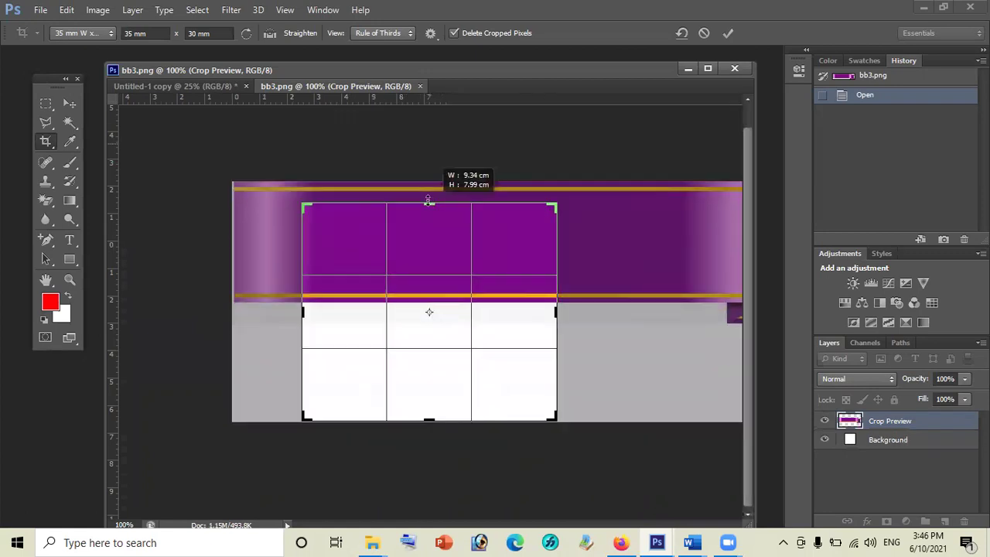
right_click(498, 377)
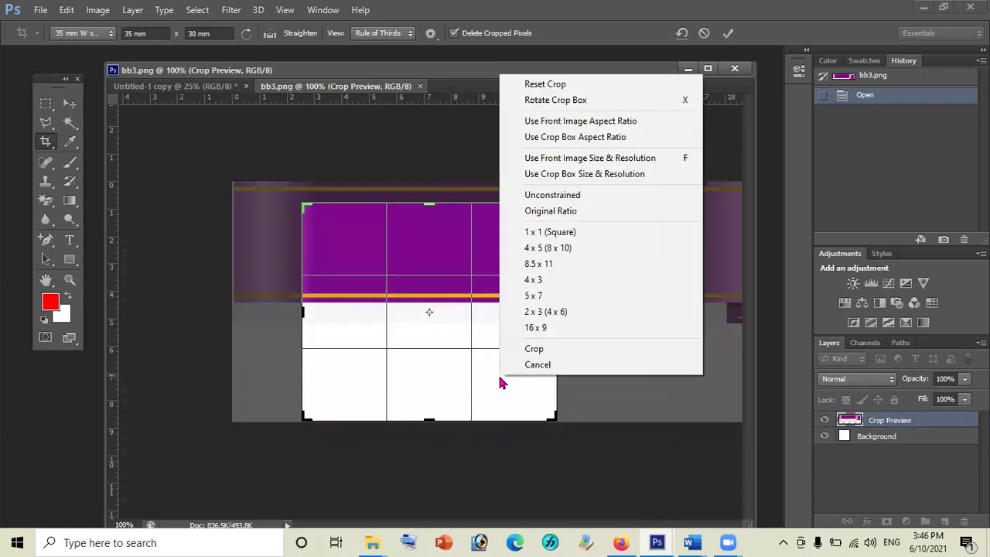
left_click(574, 365)
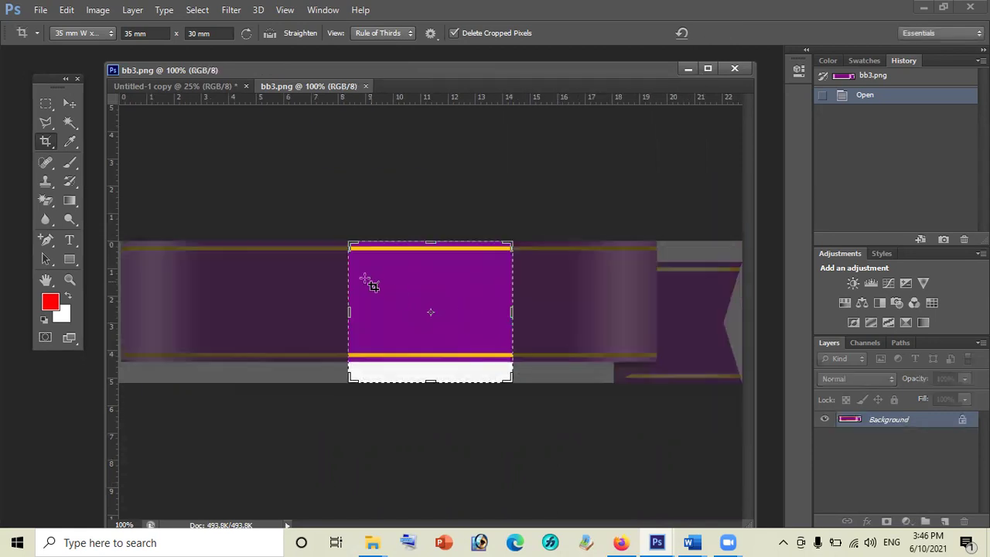
- Clear the crop width and height fields for free-form cropping
left_click(158, 32)
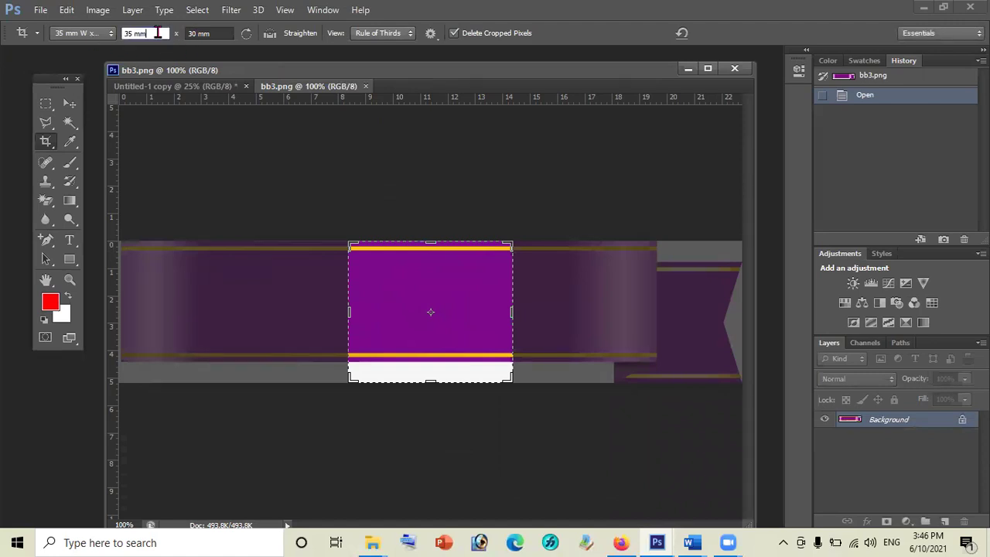
key("BackSpace")
key("BackSpace")
key("BackSpace")
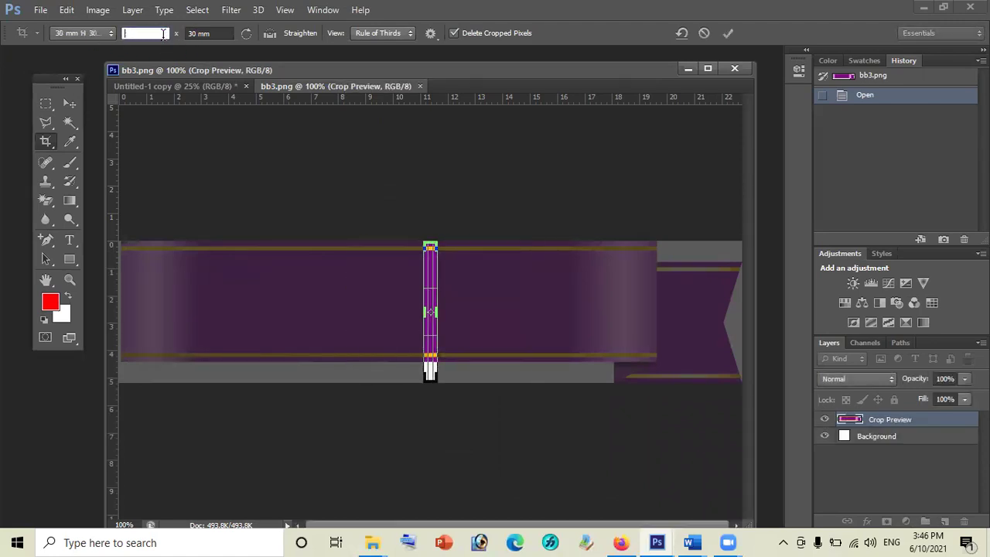
left_click(232, 34)
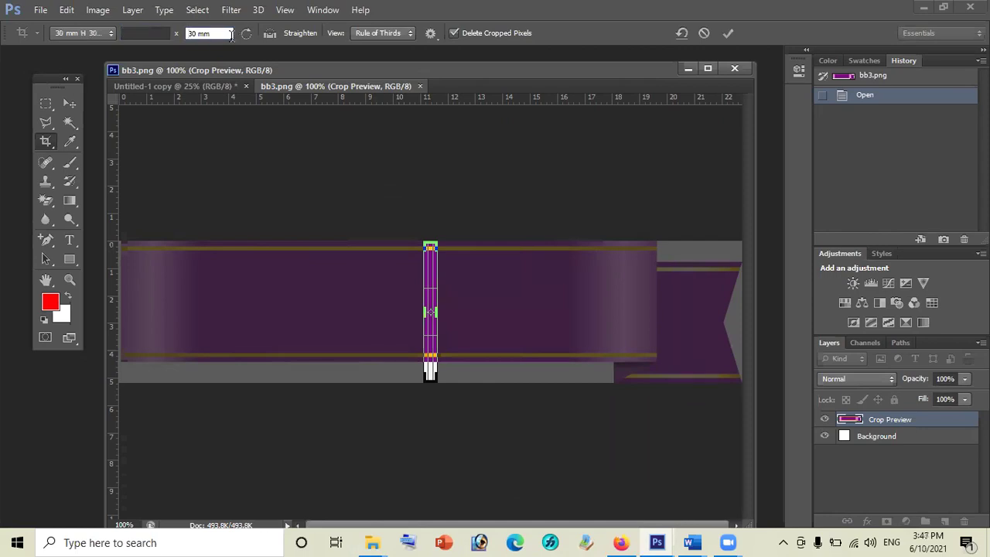
key("BackSpace")
key("BackSpace")
key("BackSpace")
key("Delete")
key("Delete")
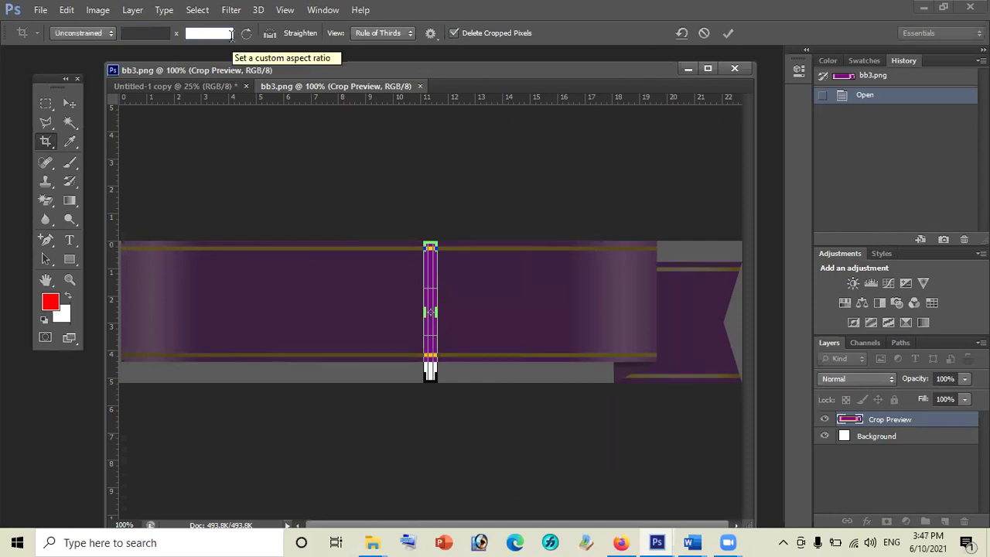
key("Return")
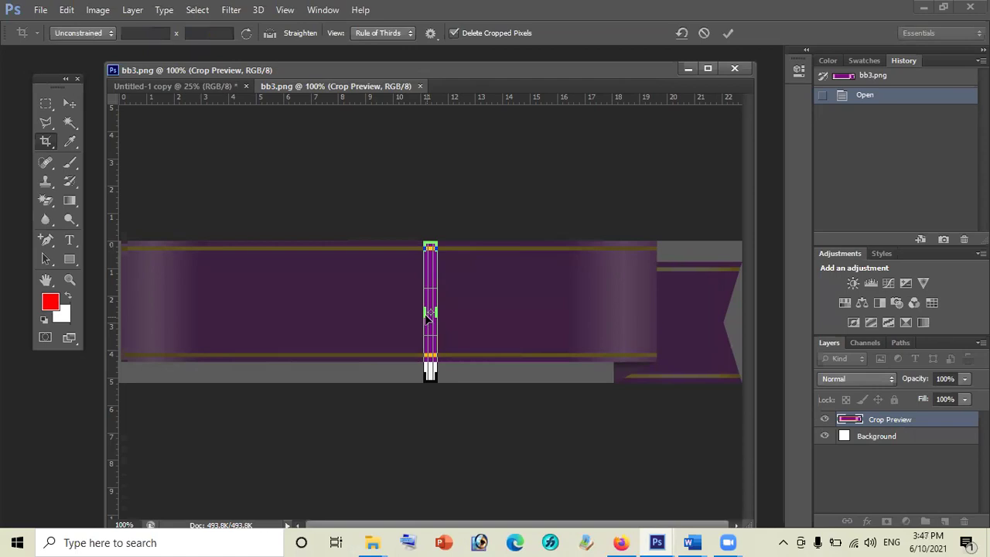
- Crop bb3.png to the straight purple band with its gold edge stripes
left_click_drag(374, 309, 273, 296)
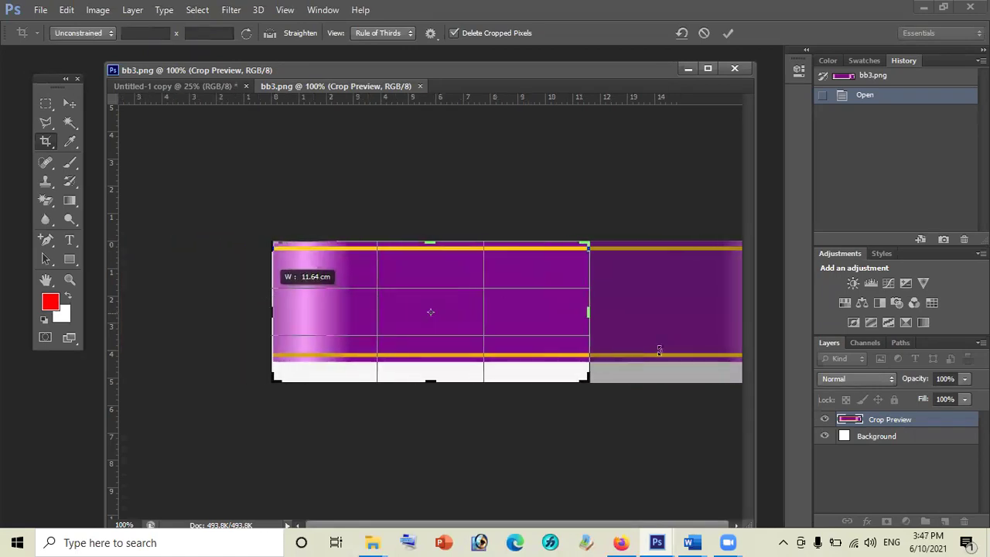
left_click_drag(591, 313, 696, 320)
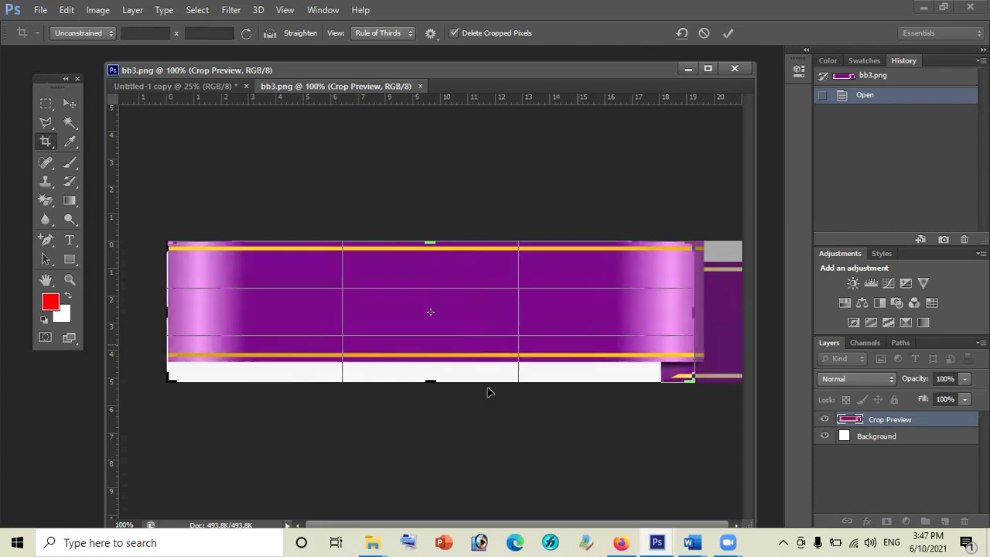
left_click_drag(435, 380, 438, 371)
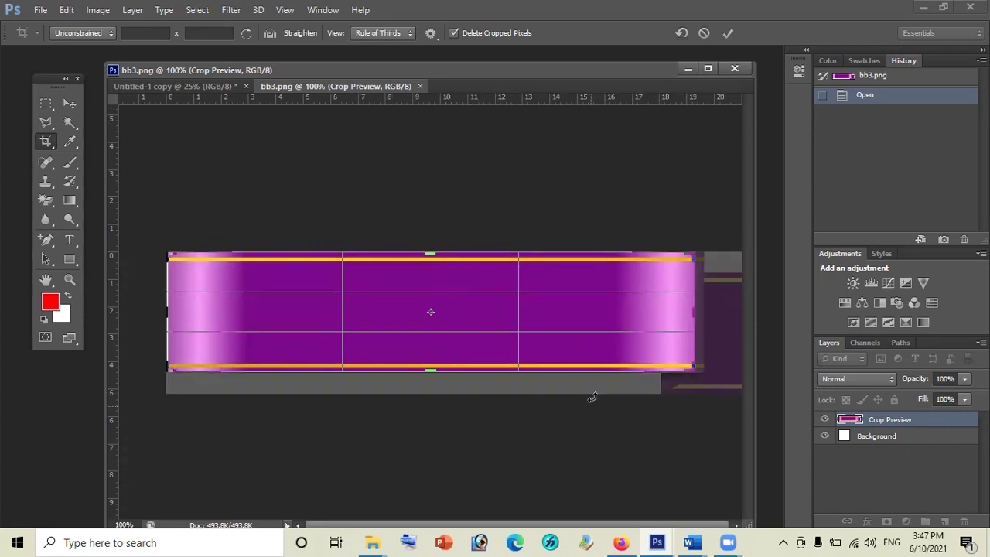
key("Return")
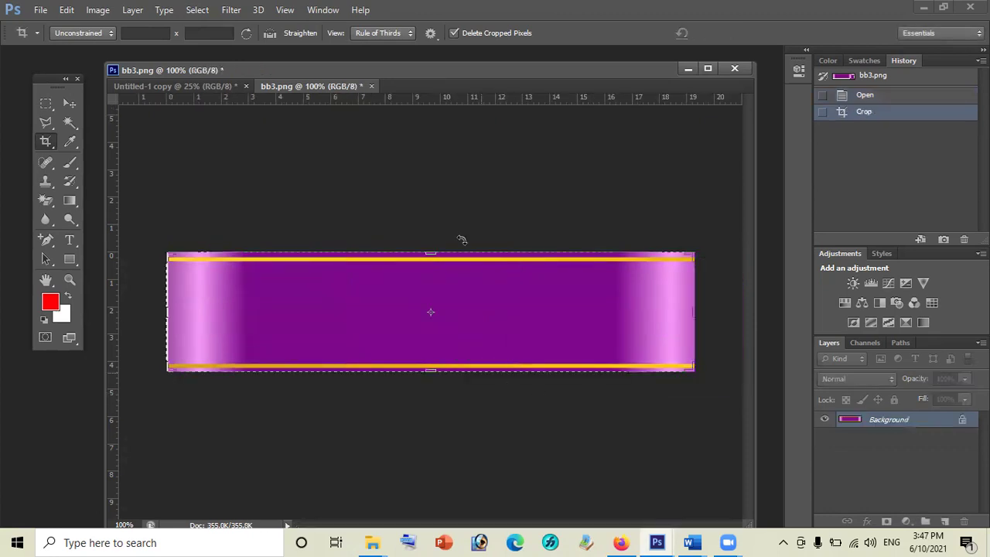
- Drag the cropped banner onto the certificate and close bb3.png without saving
mouse_move(326, 86)
left_mouse_down()
mouse_move(506, 112)
mouse_move(554, 98)
left_mouse_up()
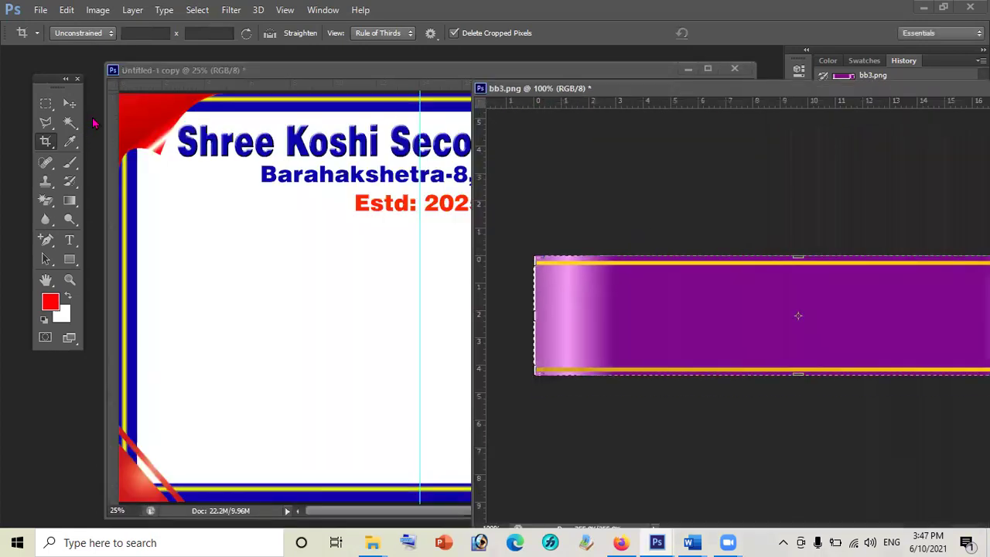
left_click(69, 106)
left_click_drag(621, 335, 302, 311)
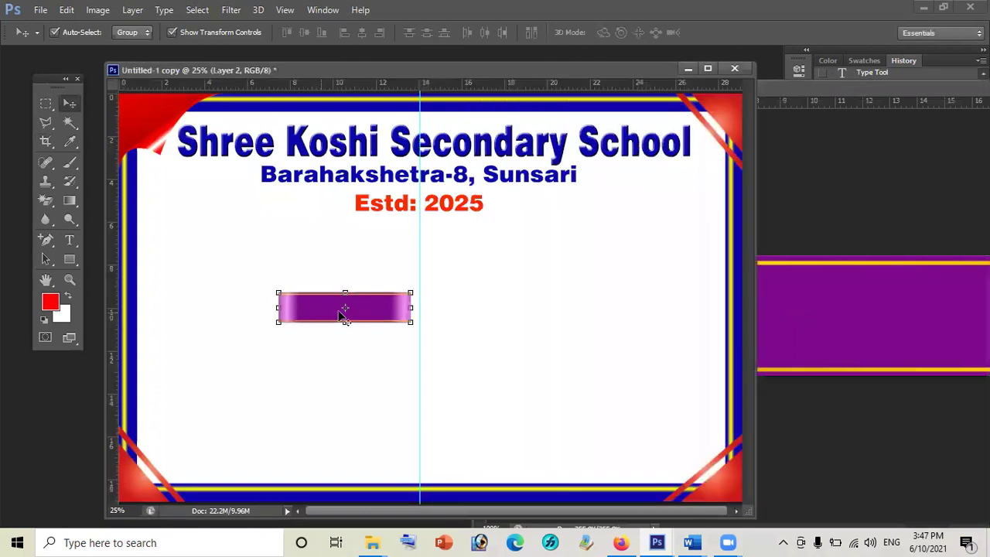
key("ctrl+t")
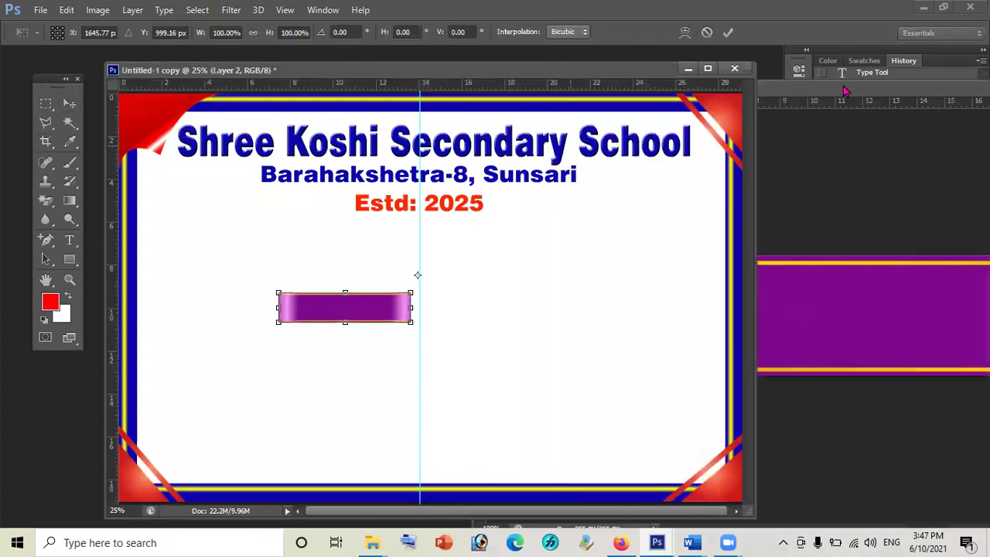
left_click(844, 90)
left_click_drag(732, 119, 731, 119)
left_click(735, 116)
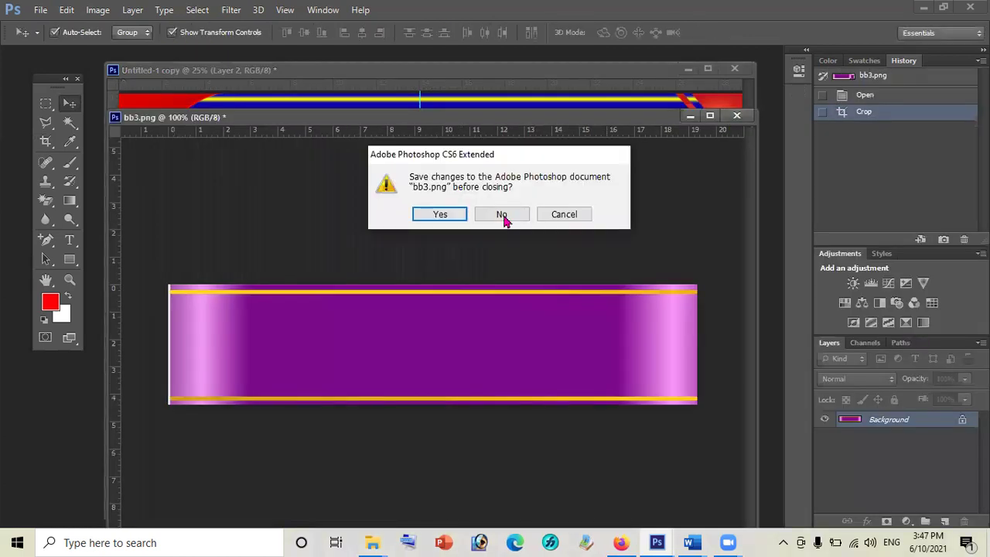
left_click(503, 217)
- Enlarge the banner slightly and centre it just below the Estd: 2025 line
left_click_drag(371, 307, 453, 238)
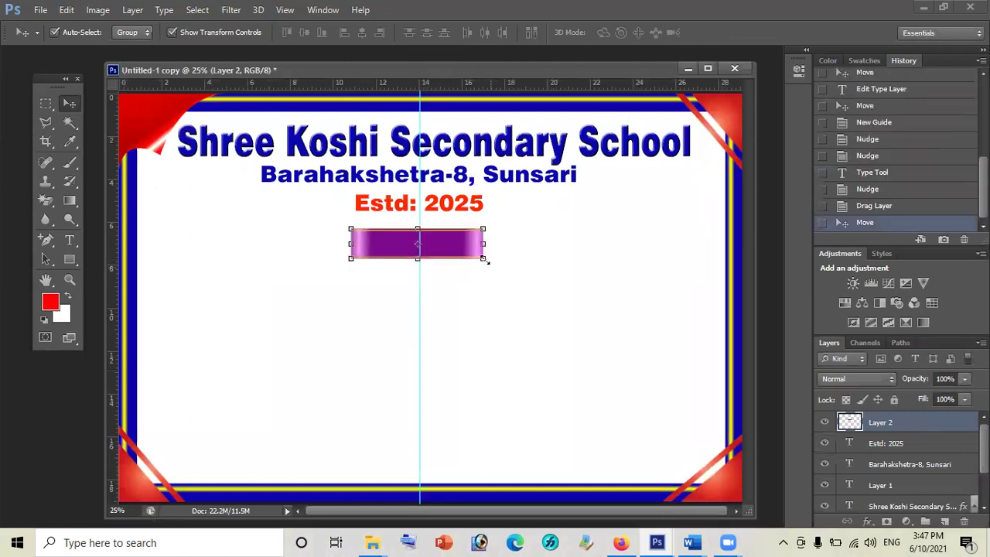
left_click_drag(521, 275, 528, 272)
key("Return")
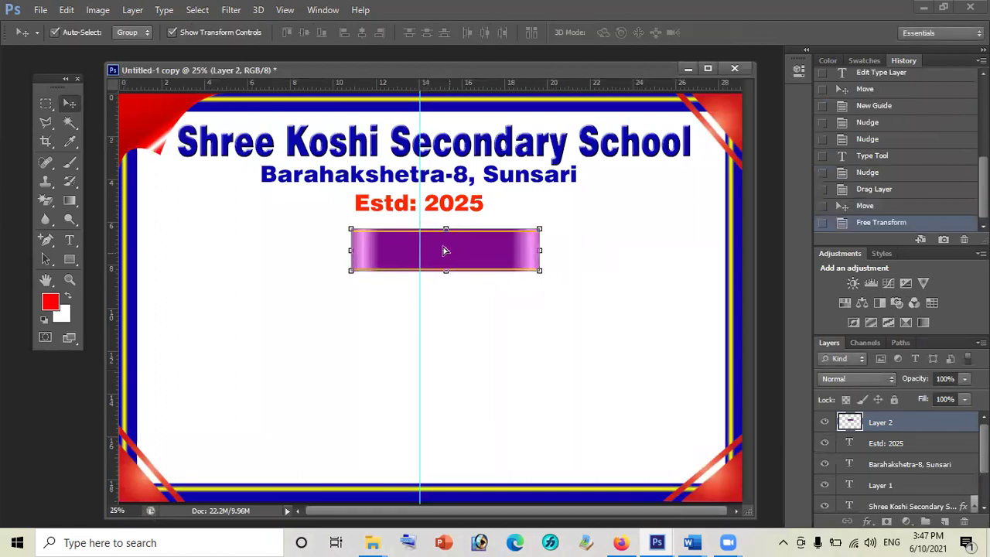
left_click_drag(444, 250, 426, 248)
key("shift+Left")
key("shift+Left")
key("shift+Left")
key("shift+Left")
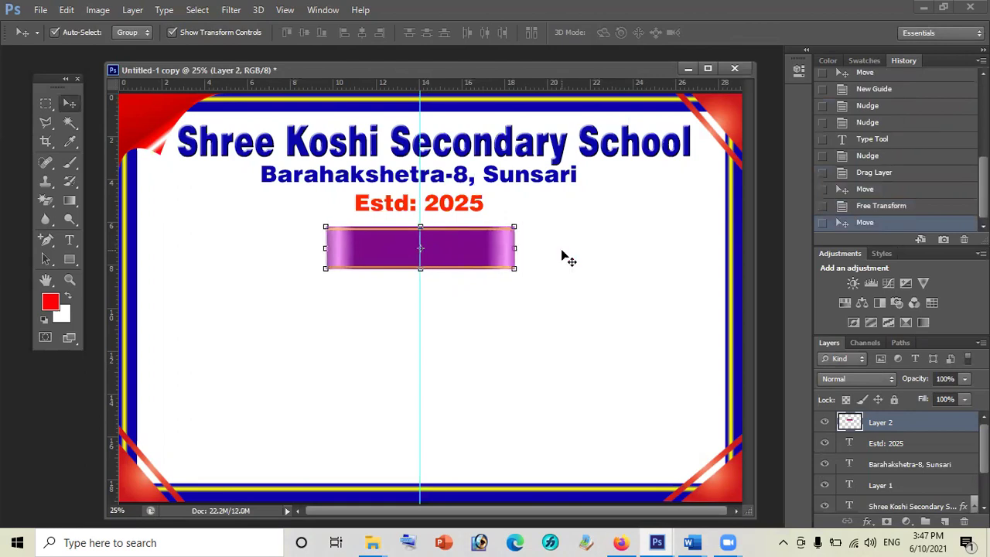
key("shift+Up")
key("shift+Left")
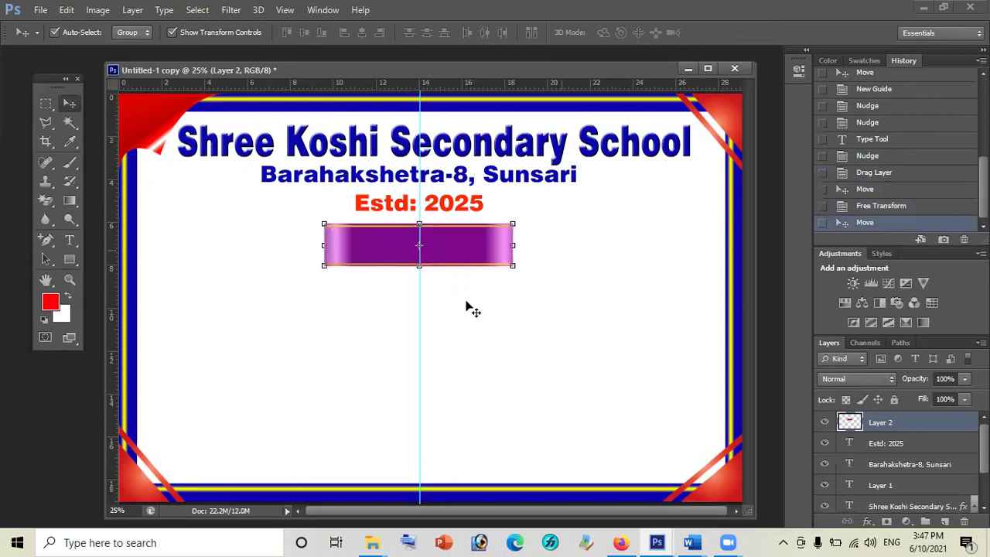
key("shift+Up")
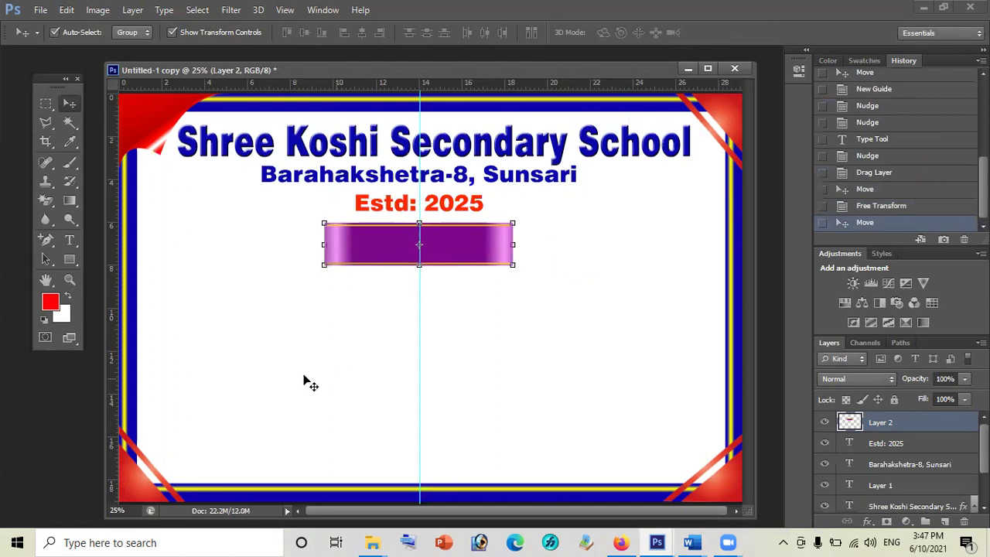
left_click(299, 345)
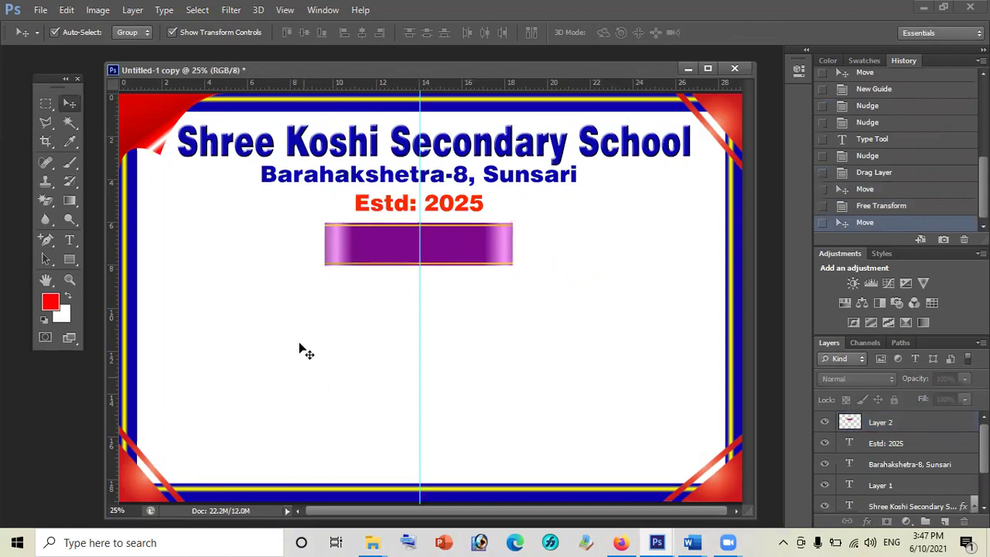
left_click(689, 542)
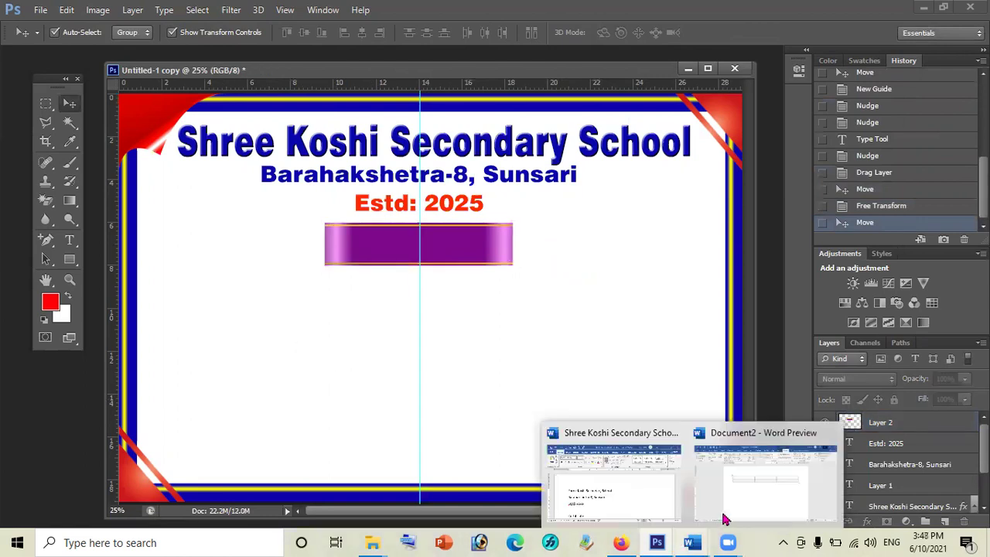
mouse_move(727, 542)
mouse_move(692, 542)
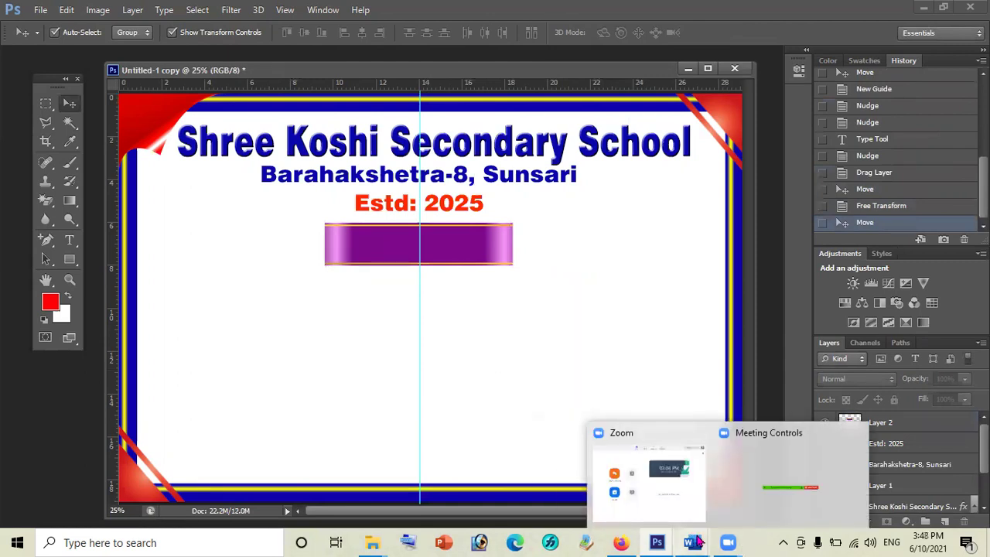
left_click(636, 500)
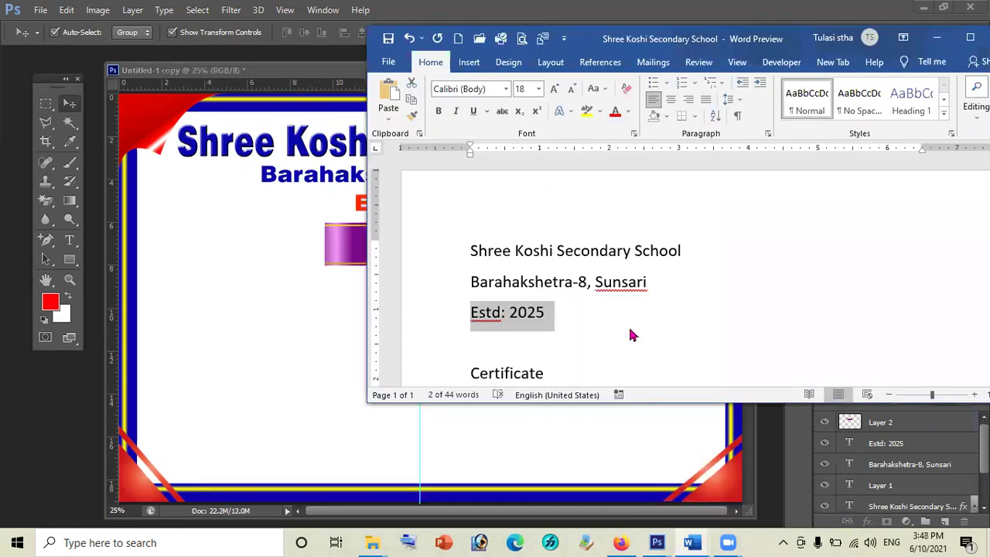
scroll(622, 325, "down", 1)
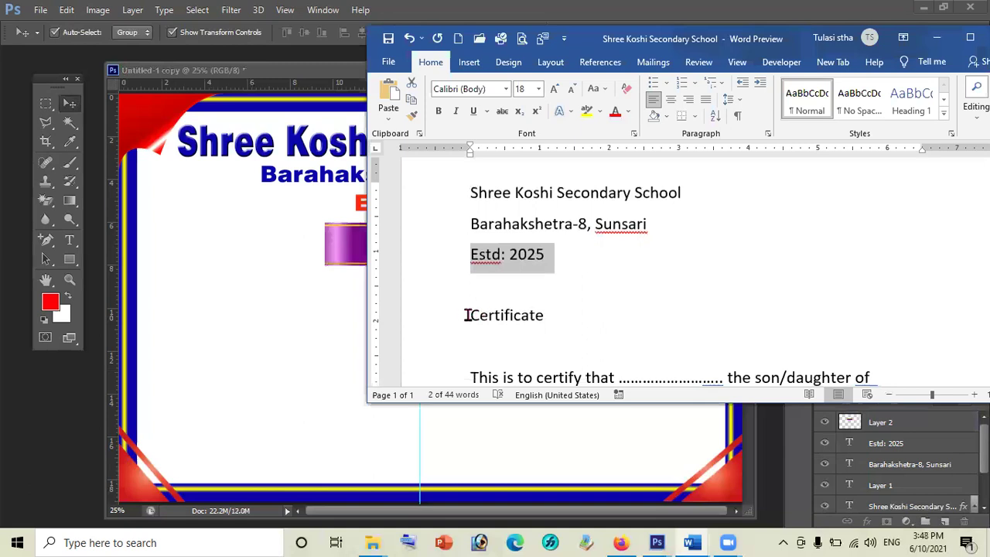
mouse_move(467, 315)
left_mouse_down()
mouse_move(548, 314)
mouse_move(468, 315)
left_mouse_up()
left_click(550, 315)
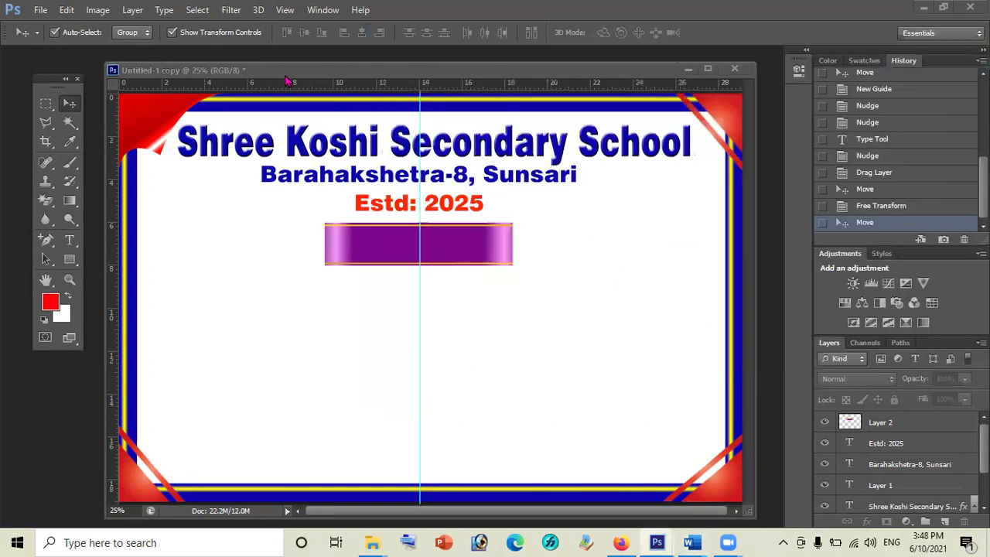
left_click(290, 82)
left_click(70, 240)
- Add white 'Certificate' text and move it onto the purple banner
left_click(346, 331)
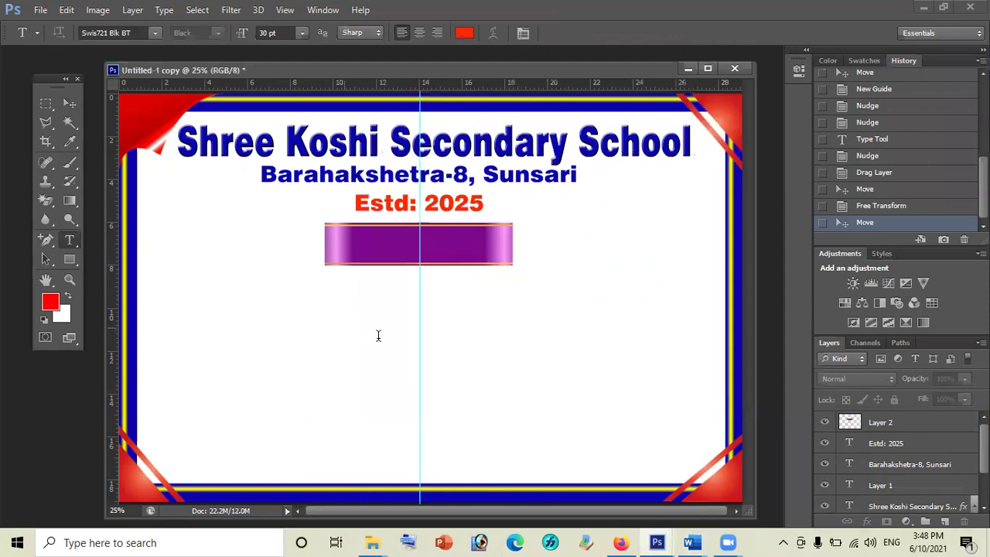
type("Certificate")
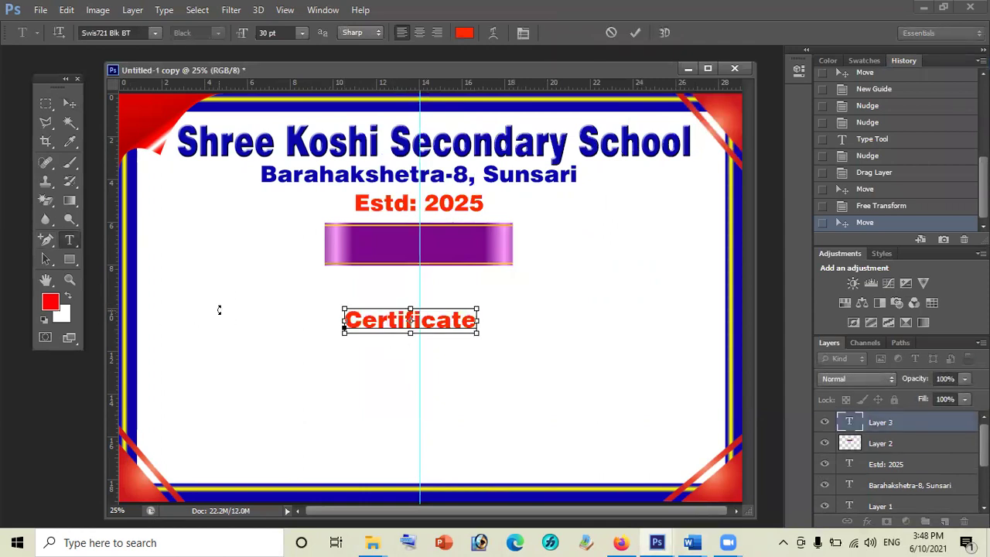
key("ctrl+a")
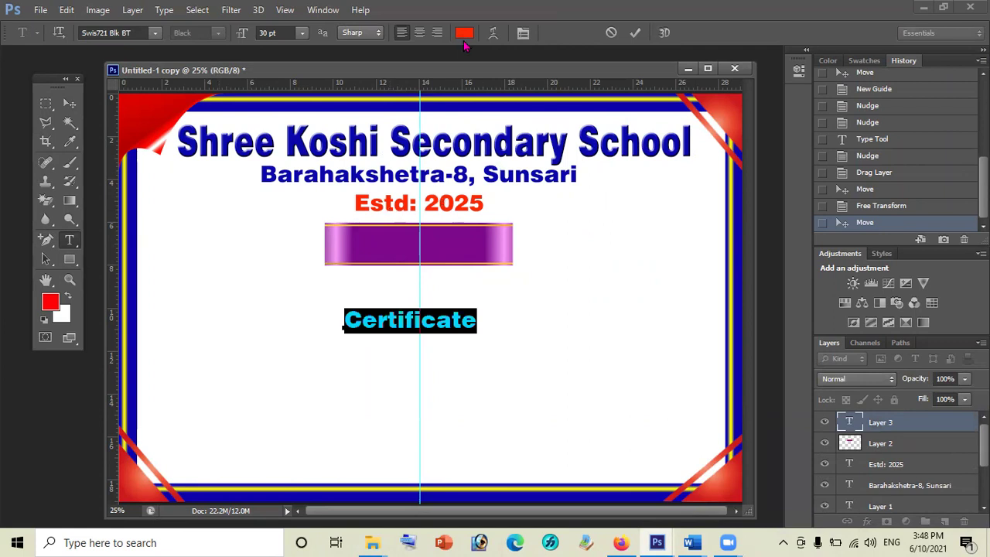
left_click(464, 34)
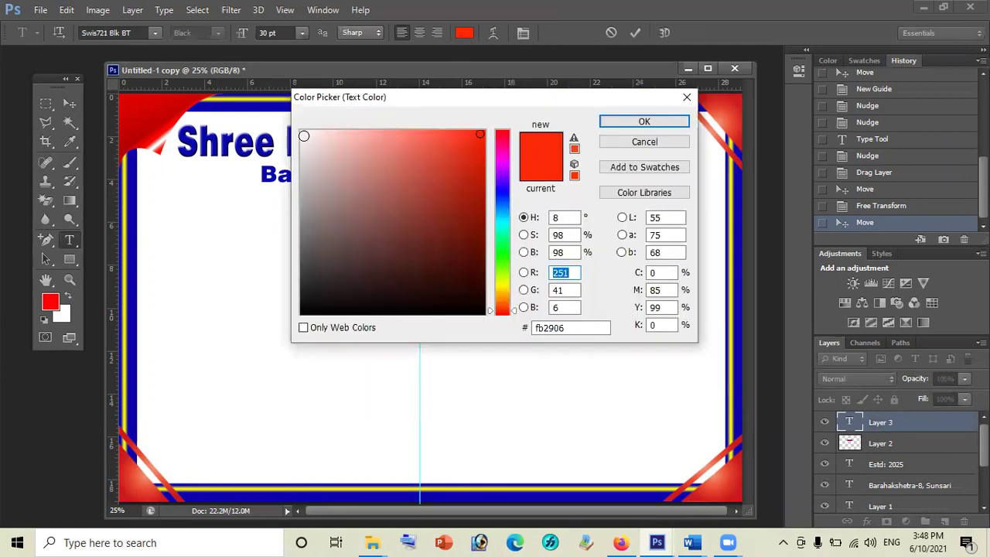
left_click(304, 132)
left_click(636, 121)
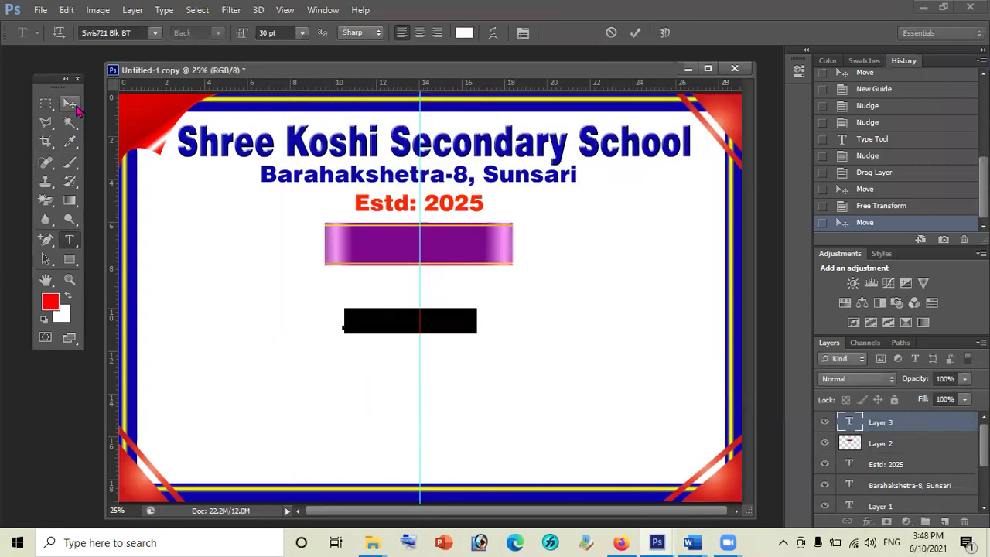
left_click(69, 105)
left_click_drag(377, 323, 370, 251)
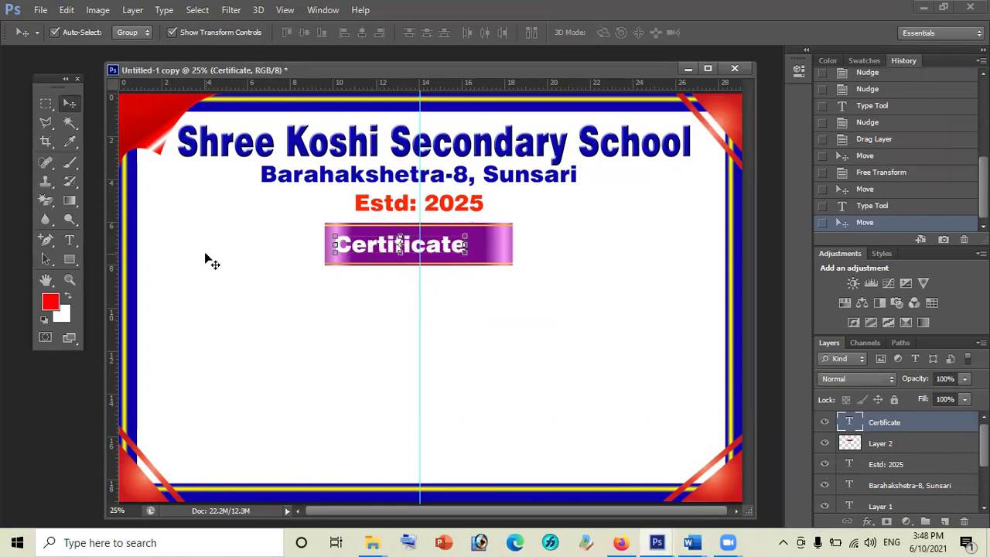
- Set the Certificate text to 36 pt
left_click(70, 241)
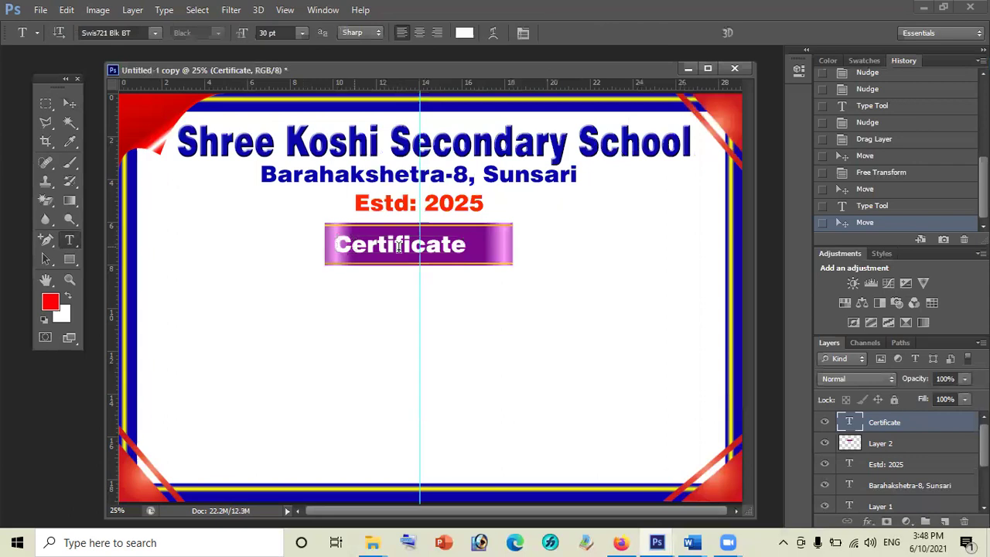
left_click(398, 245)
double_click(399, 245)
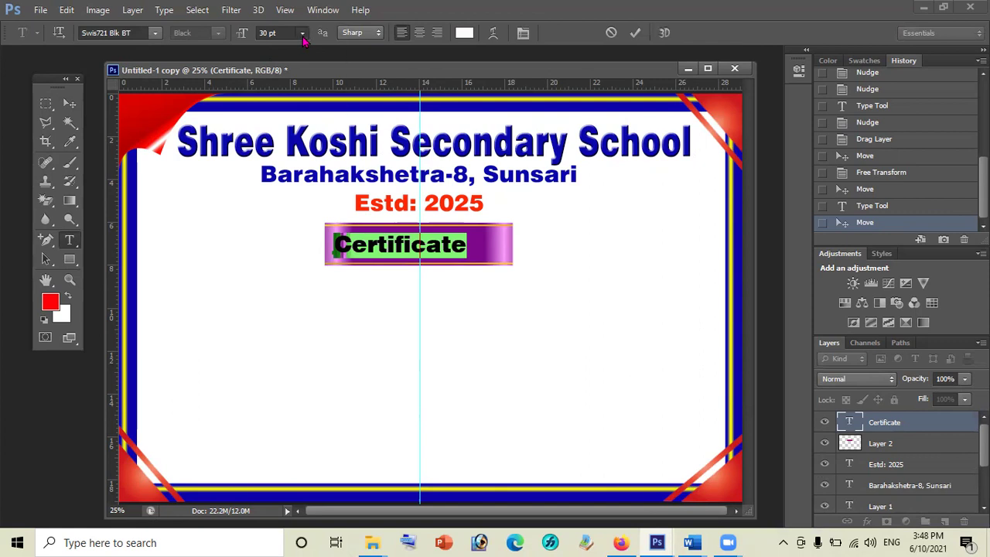
left_click(303, 33)
left_click(286, 232)
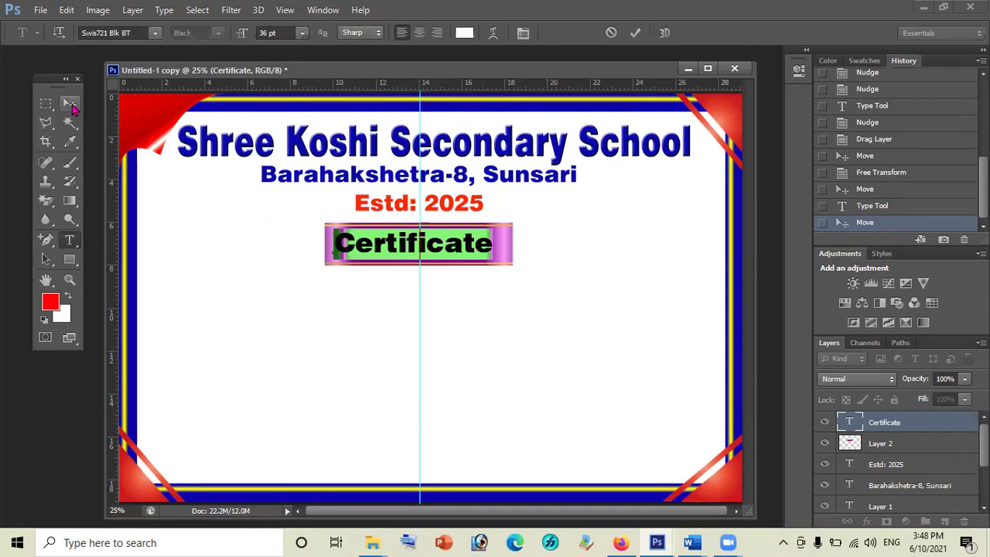
left_click(70, 105)
- Scale the Certificate text up slightly and nudge it left to centre it on the ribbon
left_click_drag(493, 256, 506, 262)
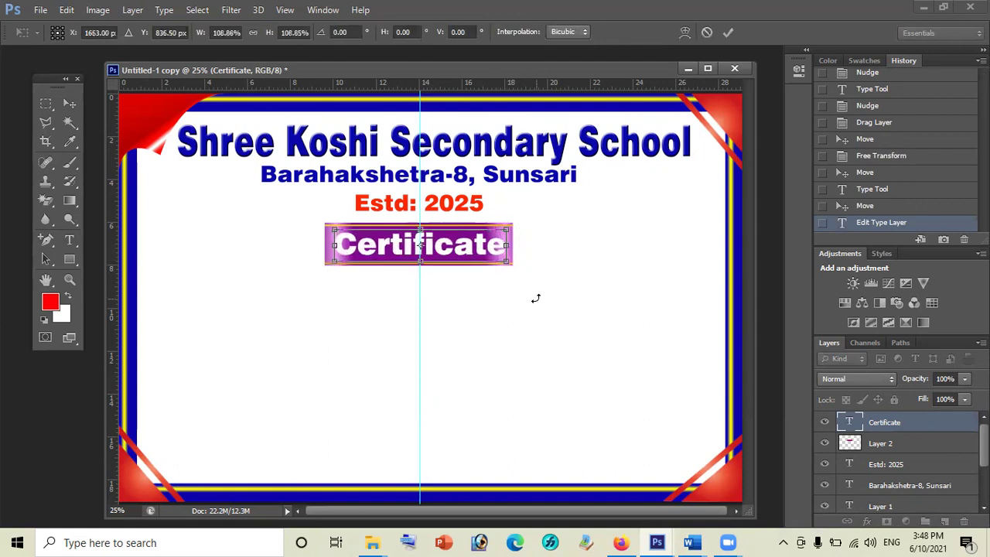
key("Return")
key("shift+Left")
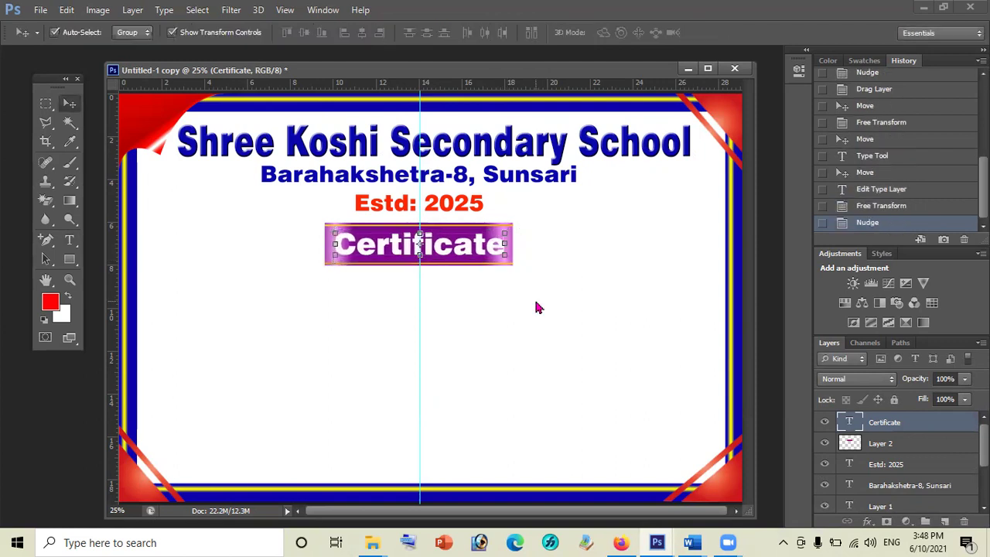
left_click(533, 364)
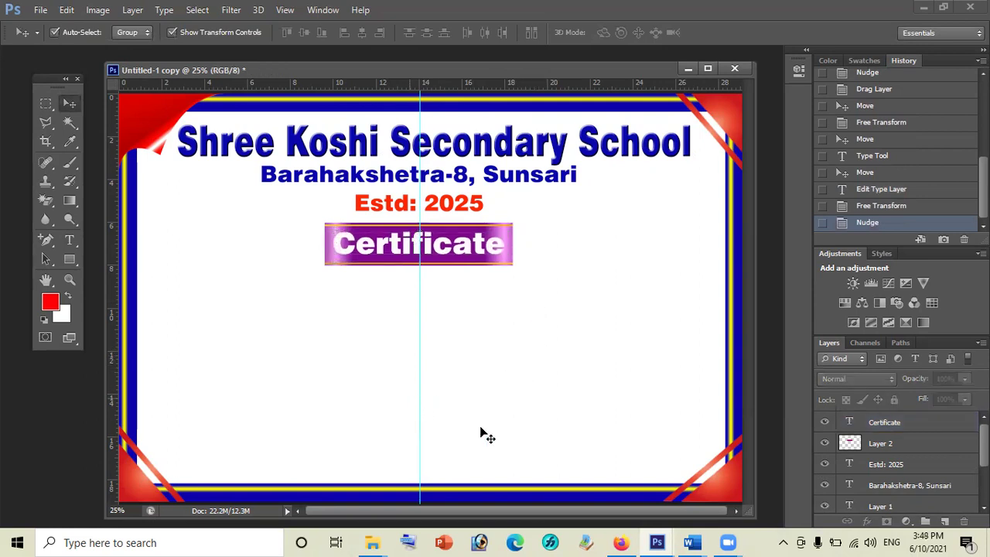
- Copy Word's body paragraph from 'This is to certify that' through the GPA line, then return to Photoshop
left_click(687, 542)
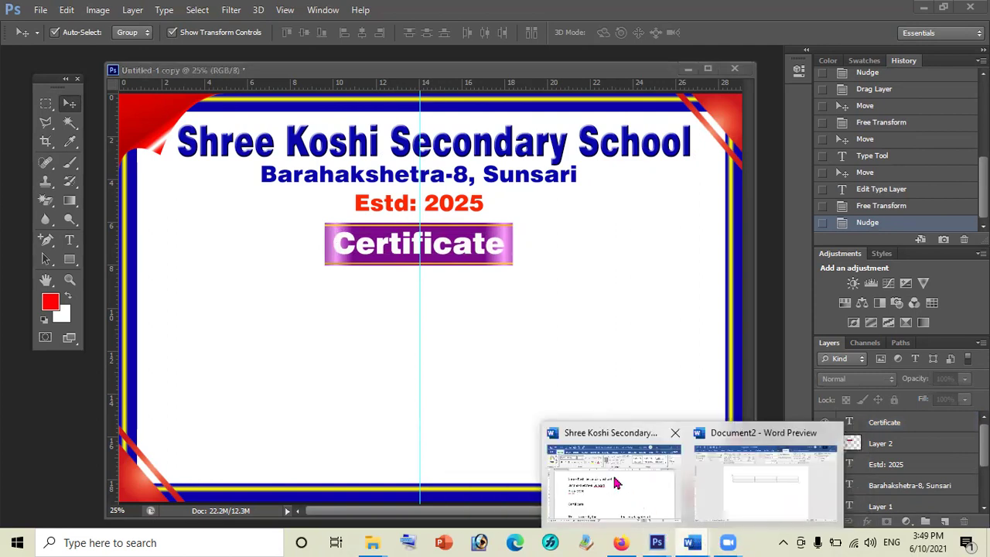
left_click(617, 484)
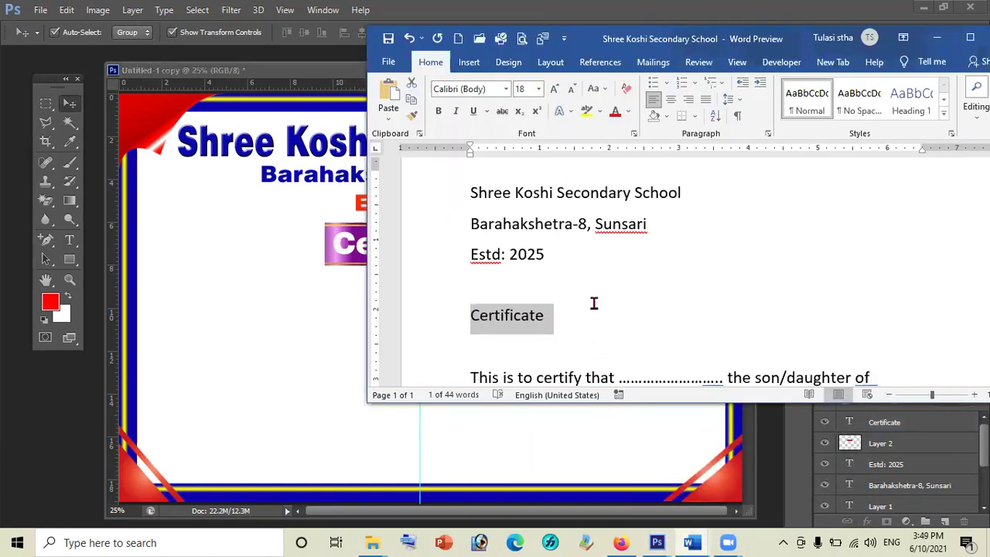
scroll(592, 304, "down", 3)
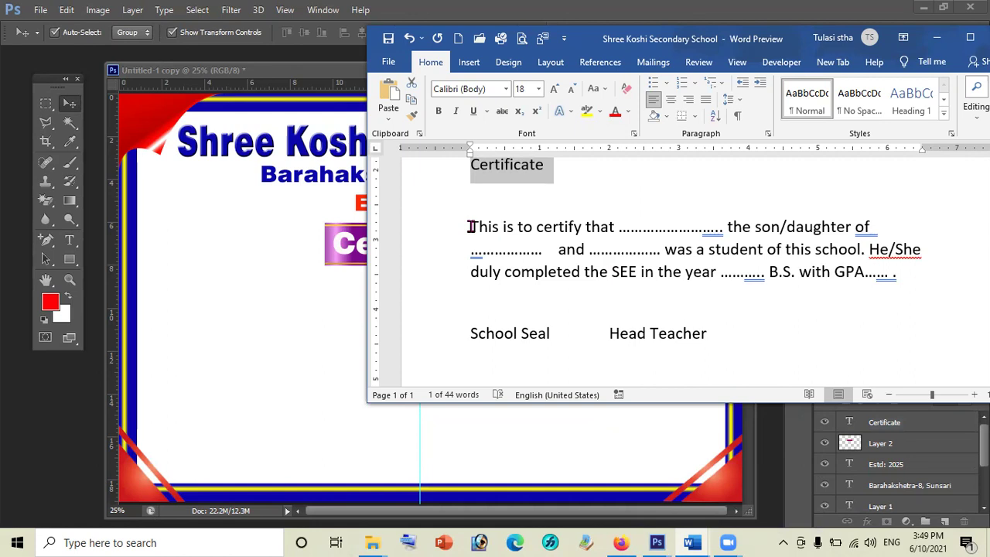
left_click_drag(508, 227, 766, 272)
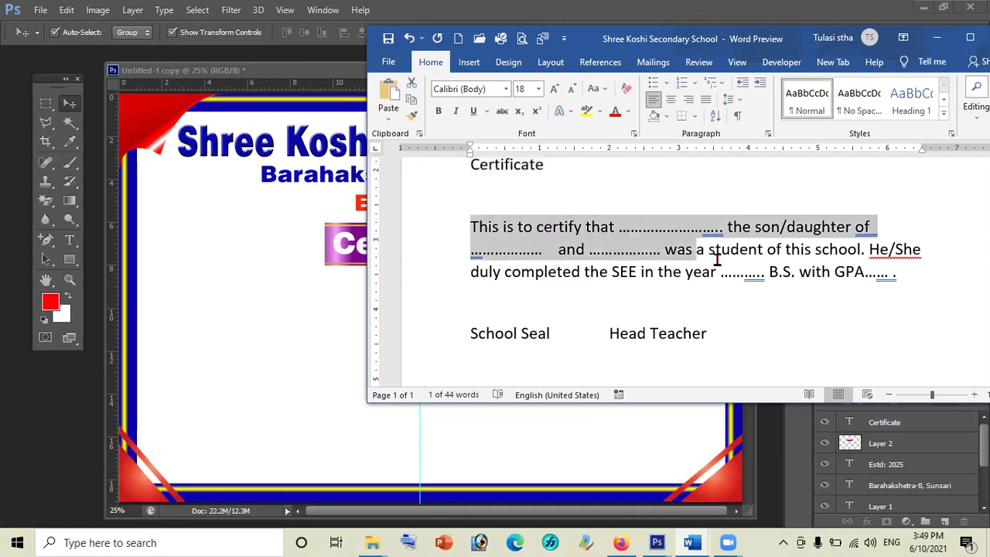
left_click(789, 277)
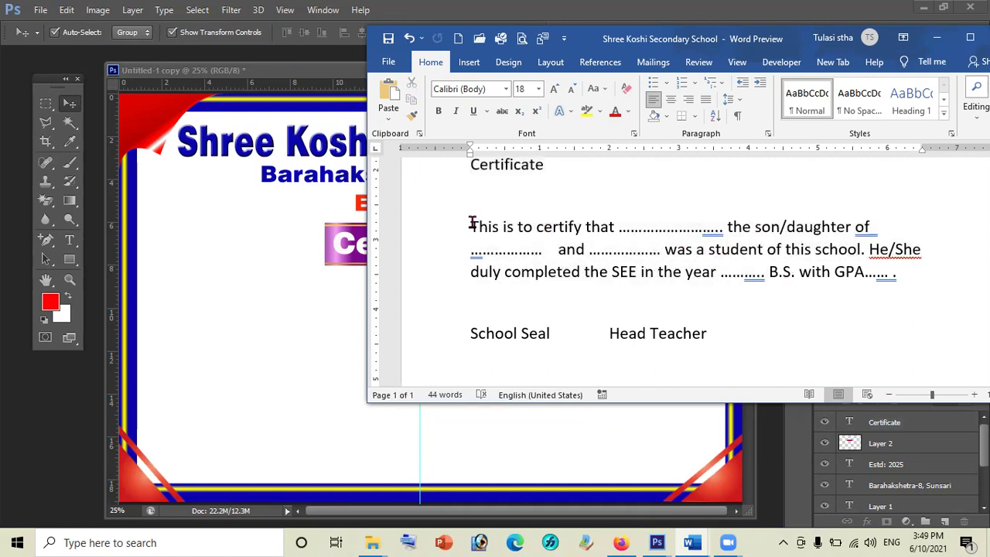
left_click_drag(472, 225, 919, 274)
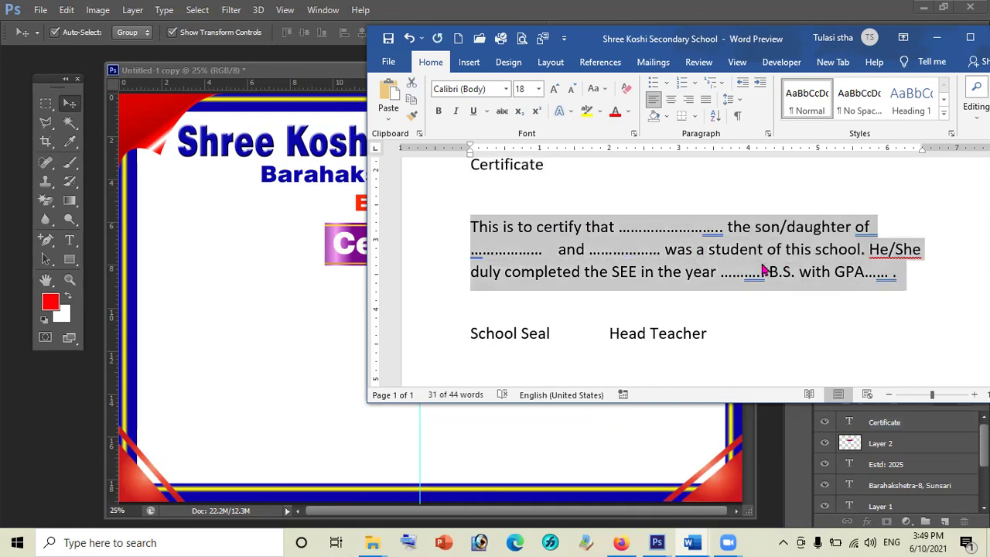
left_click(278, 348)
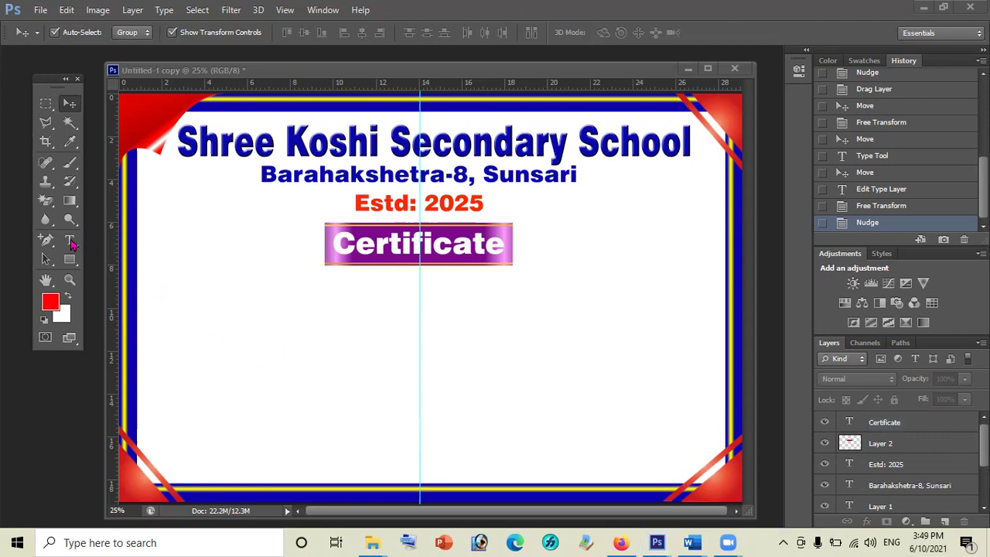
- Draw a wide paragraph text box below the ribbon, spanning the certificate
left_click_drag(189, 302, 212, 308)
mouse_move(319, 345)
left_mouse_down()
mouse_move(638, 399)
mouse_move(679, 420)
mouse_move(706, 453)
left_mouse_up()
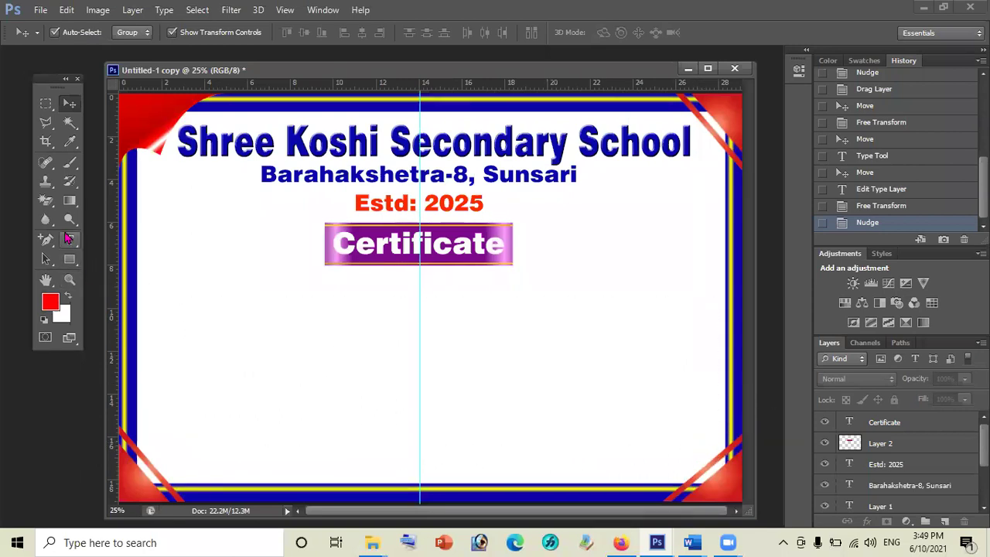
left_click(68, 239)
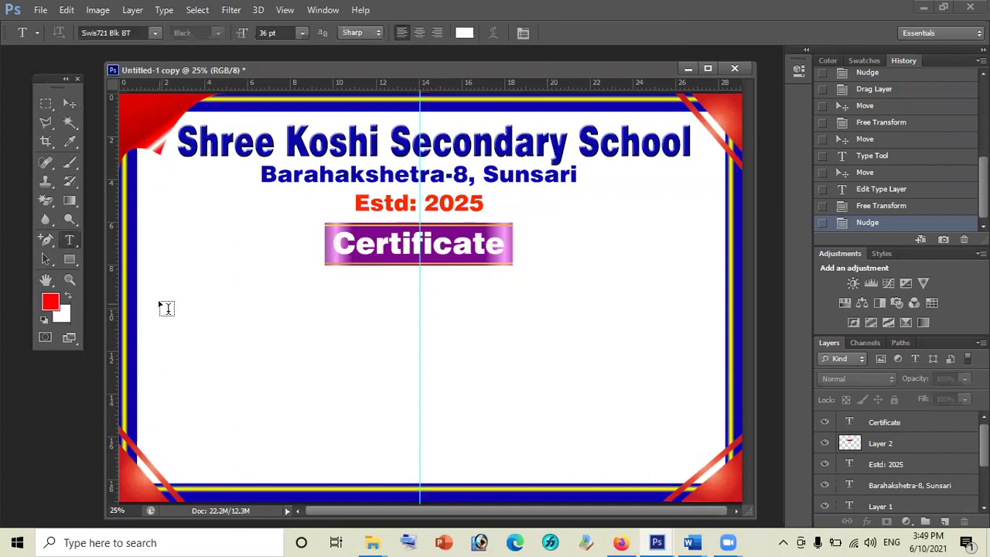
left_click_drag(166, 309, 384, 412)
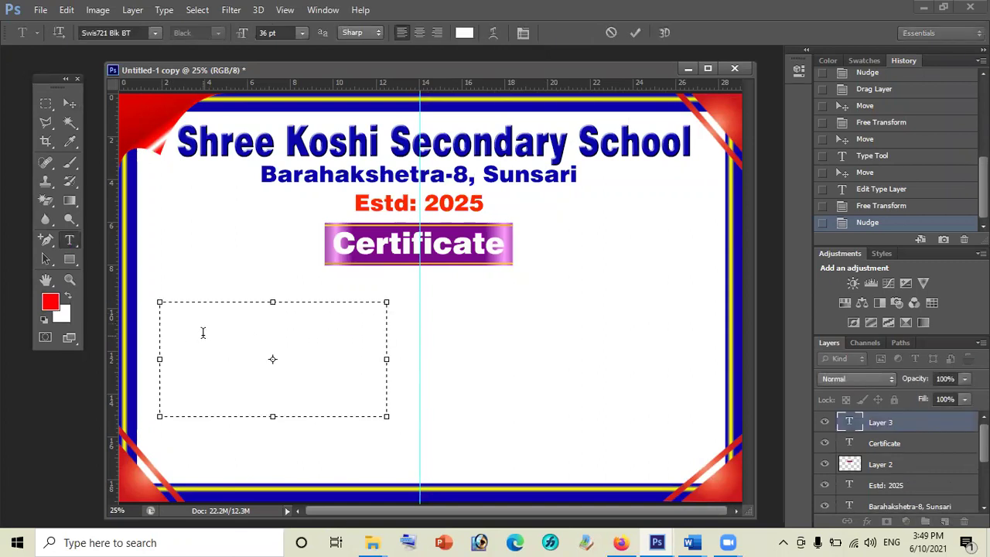
left_click_drag(387, 417, 706, 448)
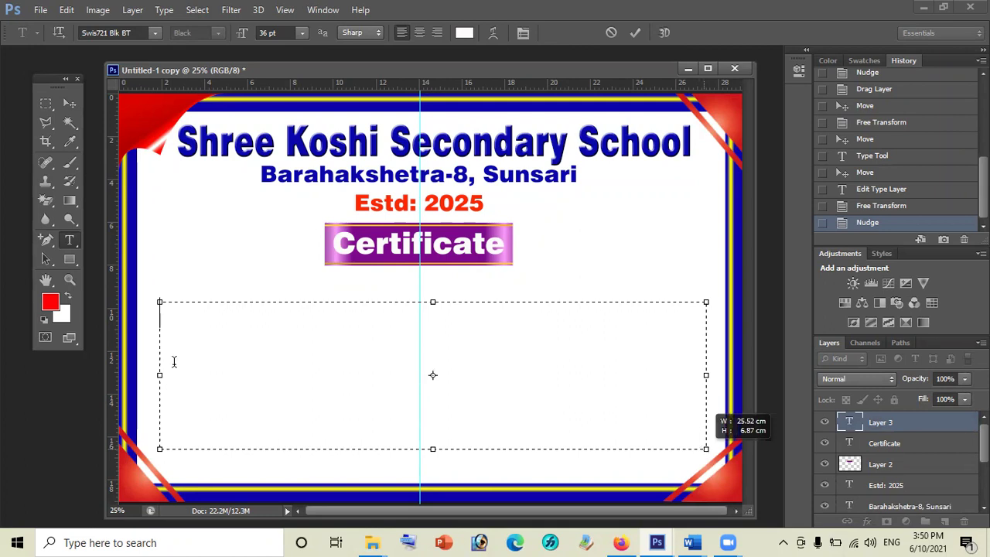
- Paste the certificate paragraph into the box, select all of it, and bring up the text colour picker
key("ctrl")
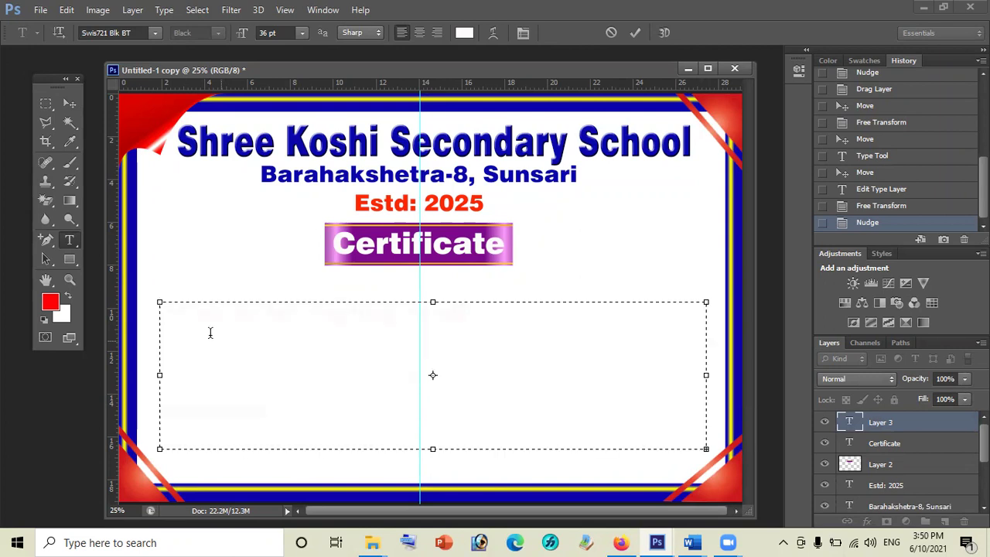
left_click(298, 340)
key("ctrl+a")
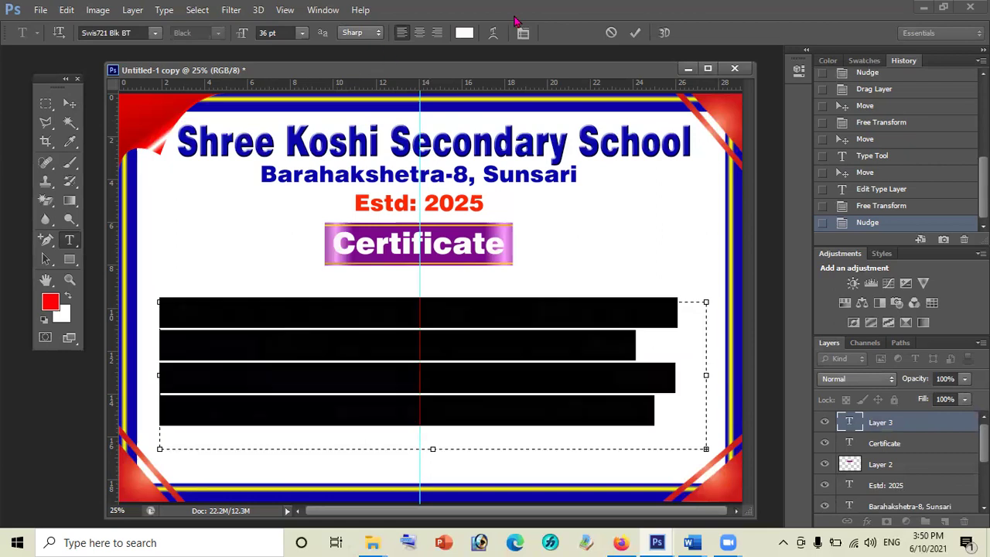
left_click(468, 33)
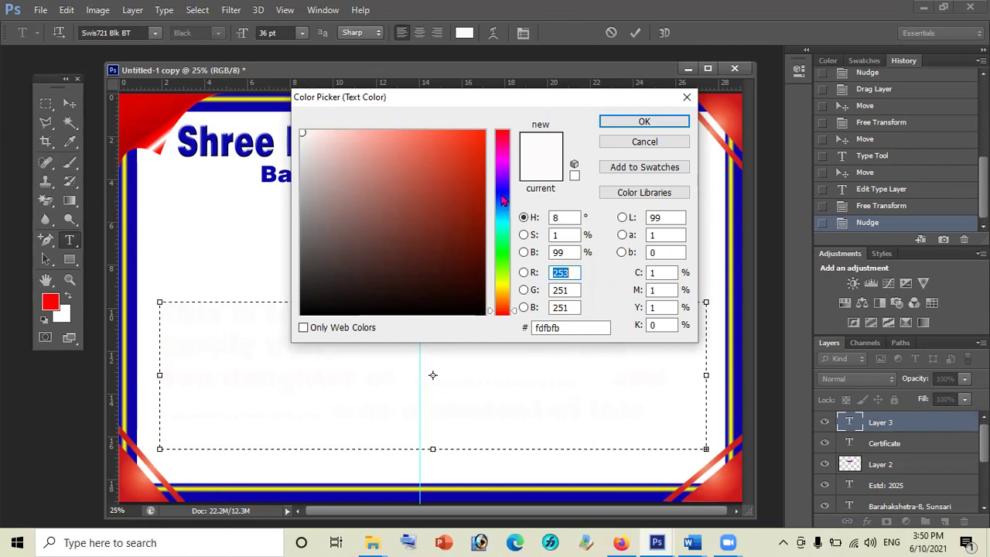
- Colour the paragraph text dark blue (#0f0898)
left_click(502, 190)
left_click_drag(467, 176, 475, 204)
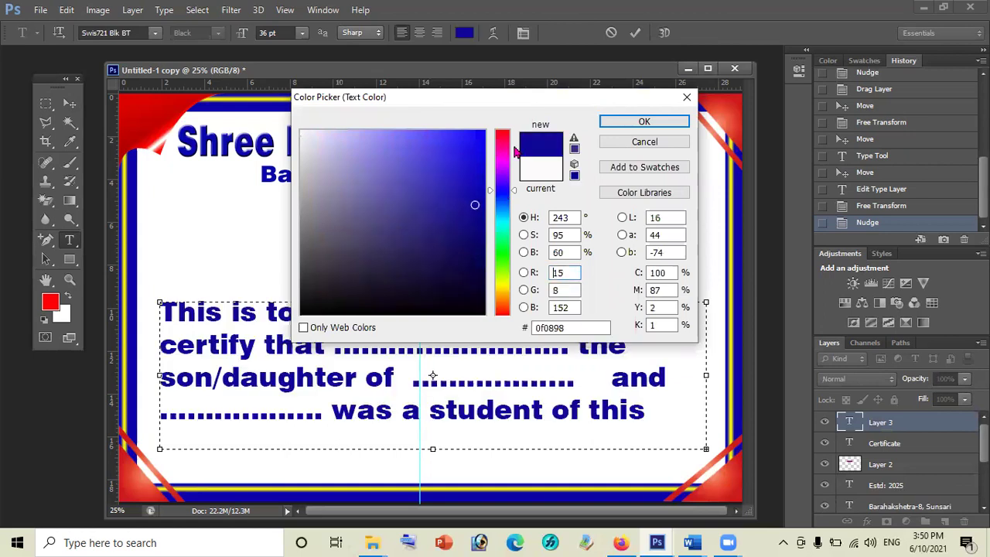
left_click(642, 122)
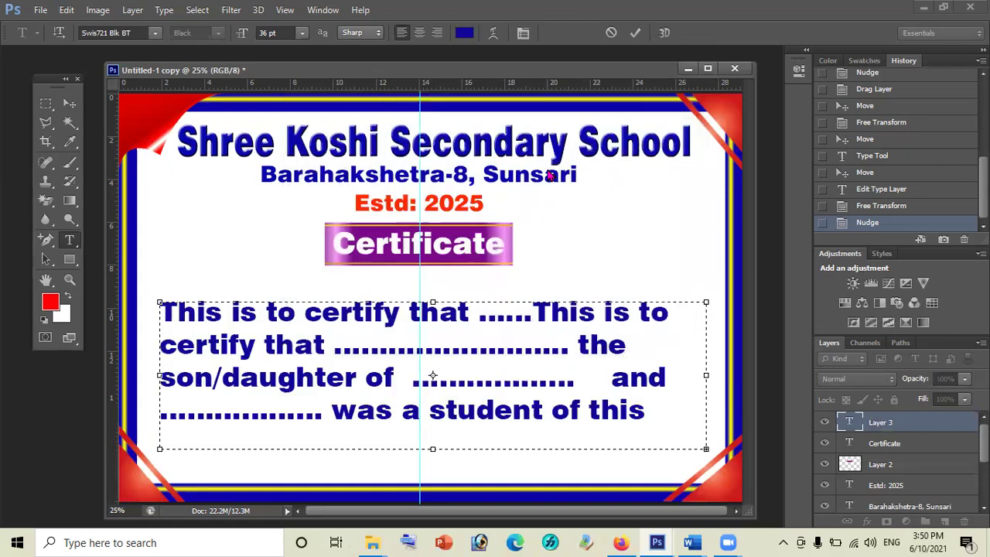
left_click(354, 383)
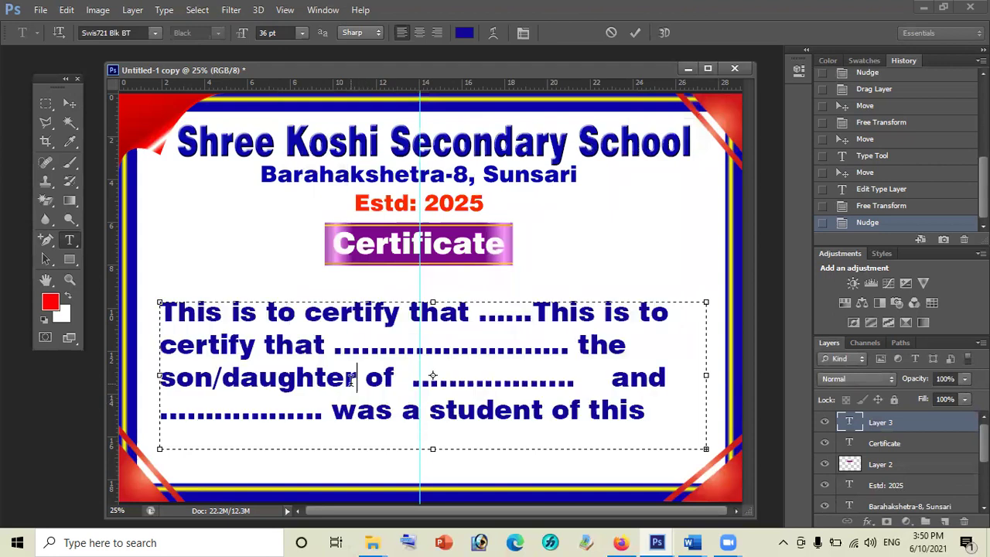
- Set the whole paragraph to 24 pt
key("ctrl")
key("ctrl+a")
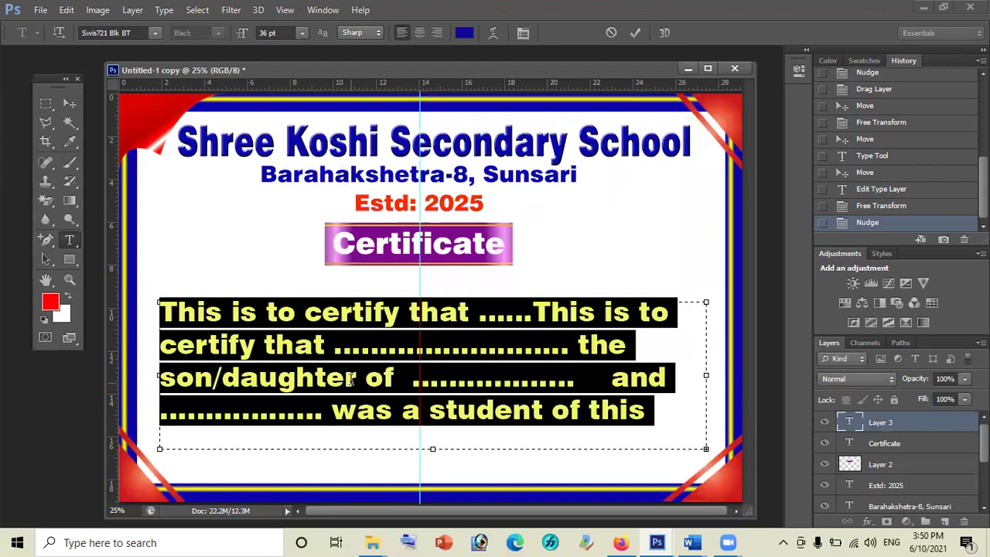
left_click(304, 34)
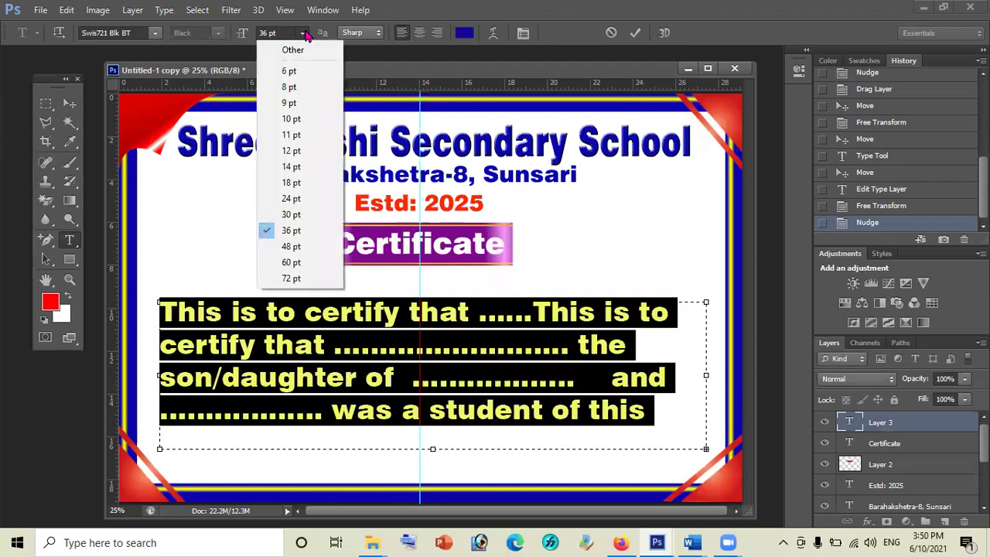
left_click(294, 200)
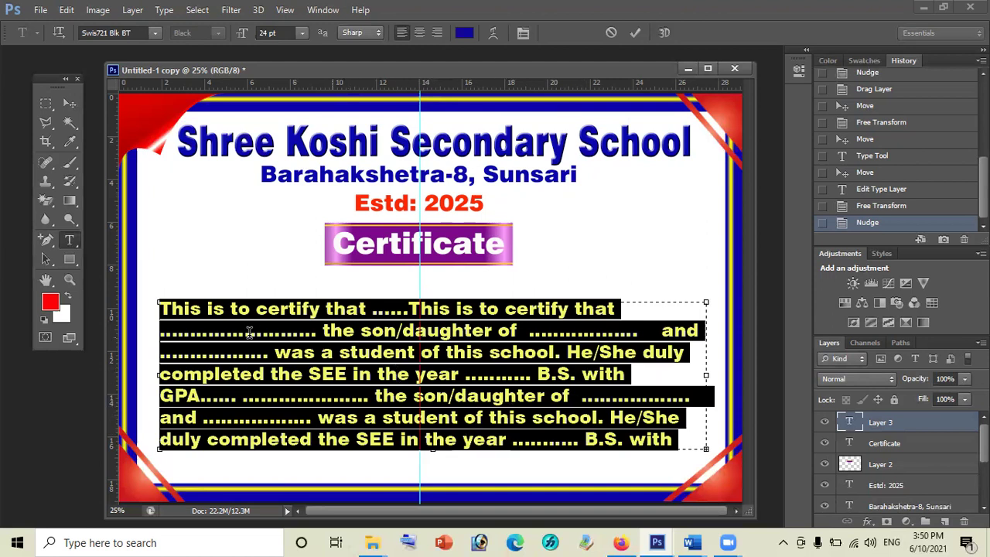
- Replace the duplicated text with a single pasted paragraph and shorten the text box to fit
left_click(197, 329)
key("ctrl+a")
left_click(260, 324)
key("ctrl+a")
key("BackSpace")
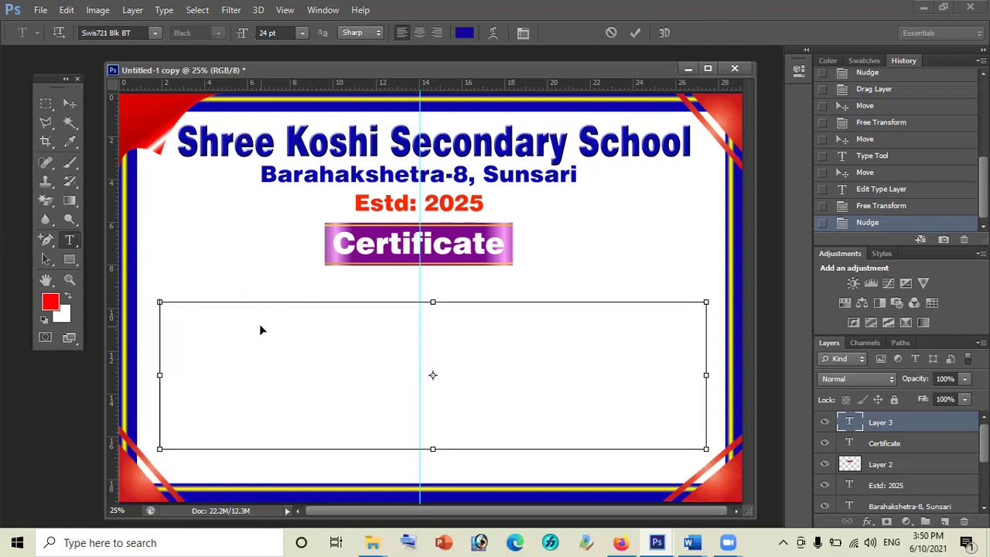
key("ctrl+v")
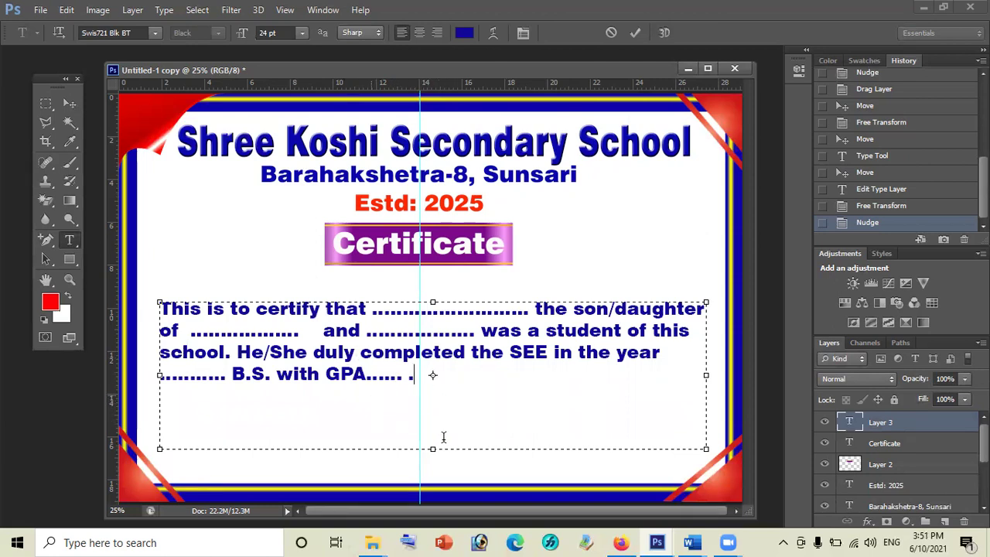
left_click_drag(433, 448, 432, 395)
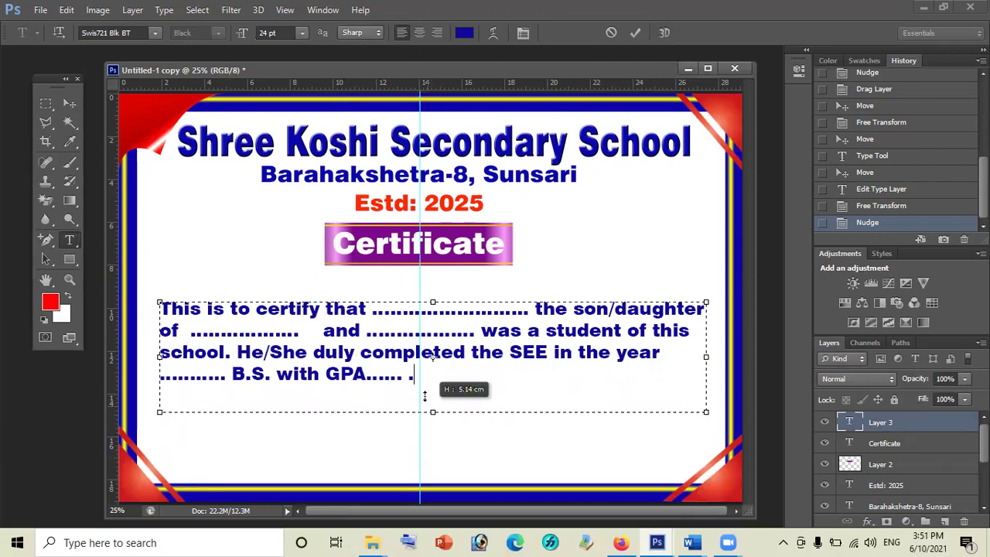
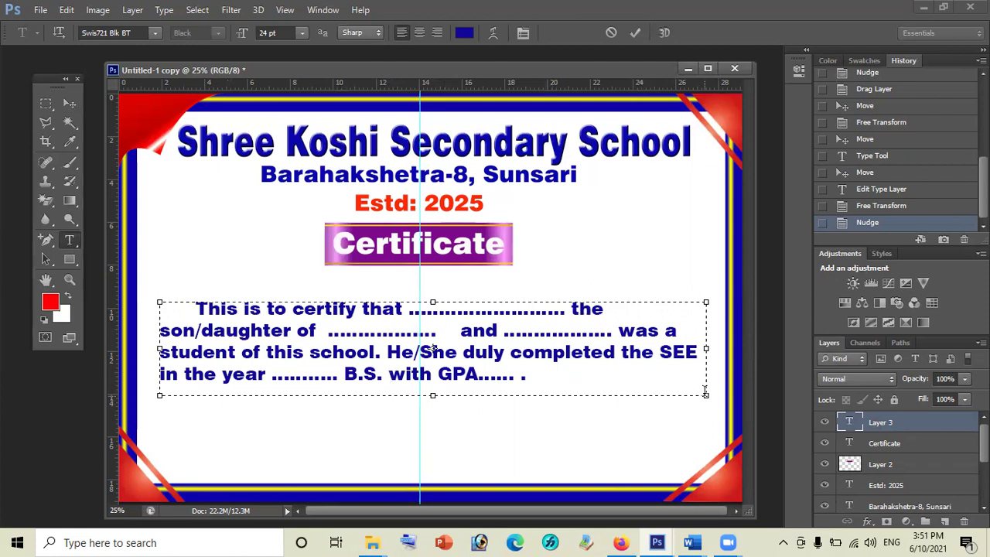
- Make the paragraph text box slightly taller and raise the paragraph's leading from 30 pt to 34 pt
left_click_drag(710, 405, 711, 417)
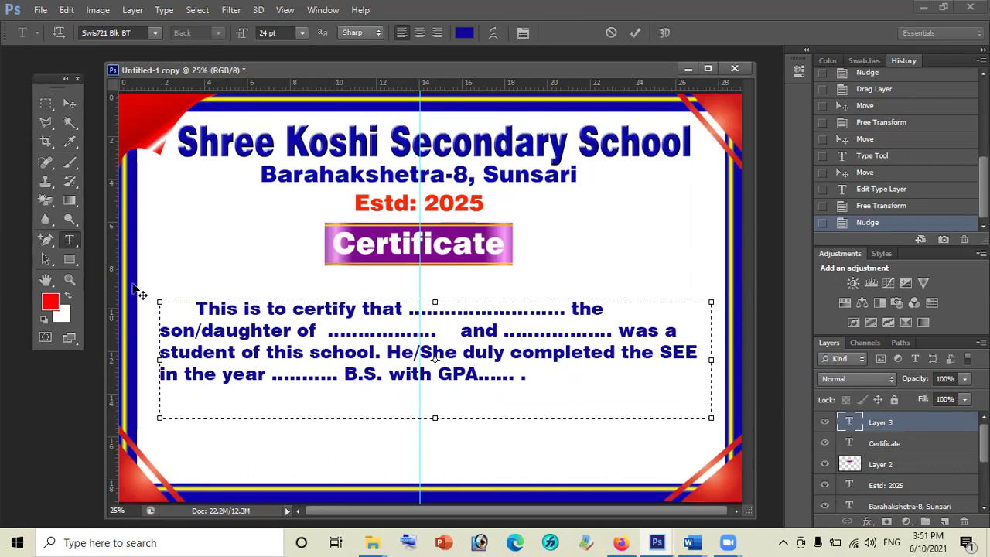
left_click_drag(197, 309, 310, 330)
left_click_drag(444, 377, 552, 381)
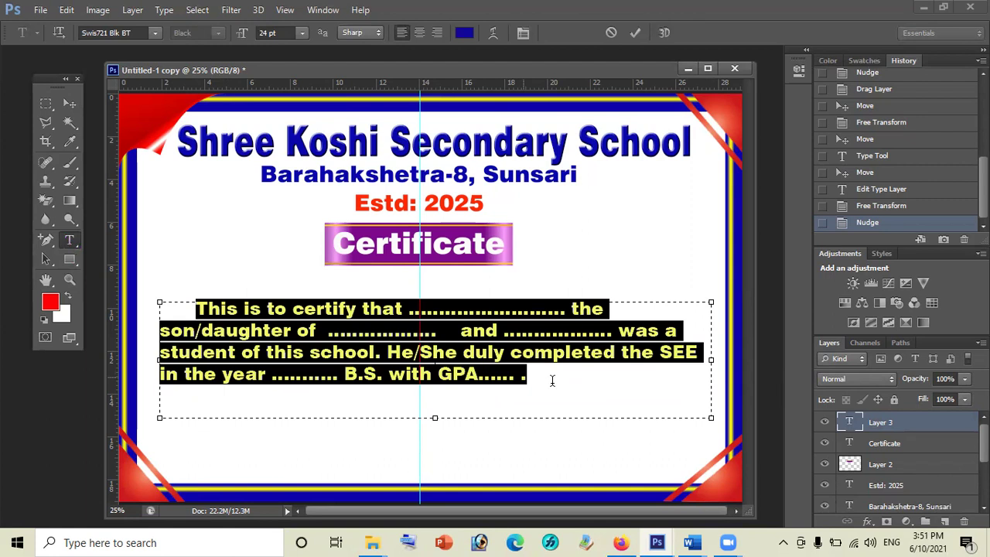
left_click(523, 33)
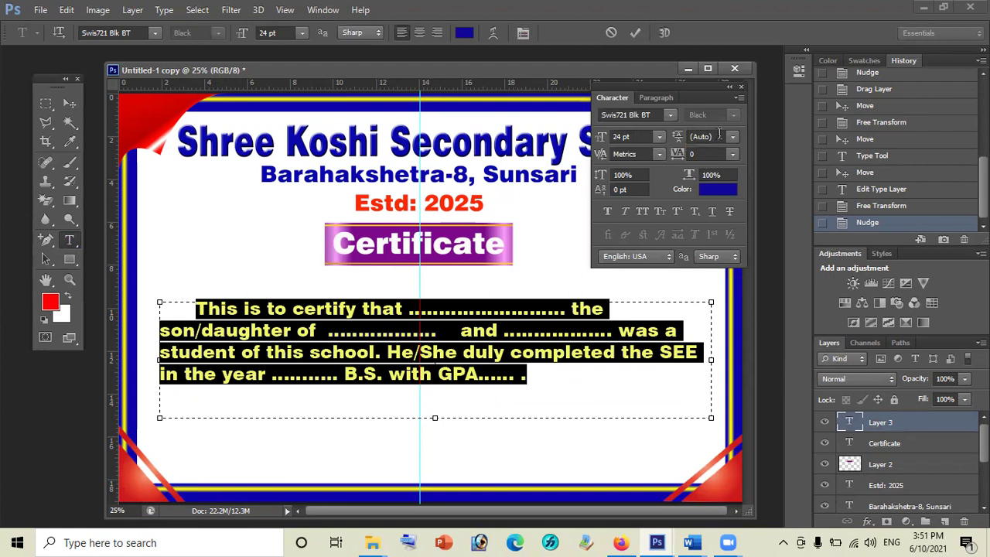
left_click(732, 137)
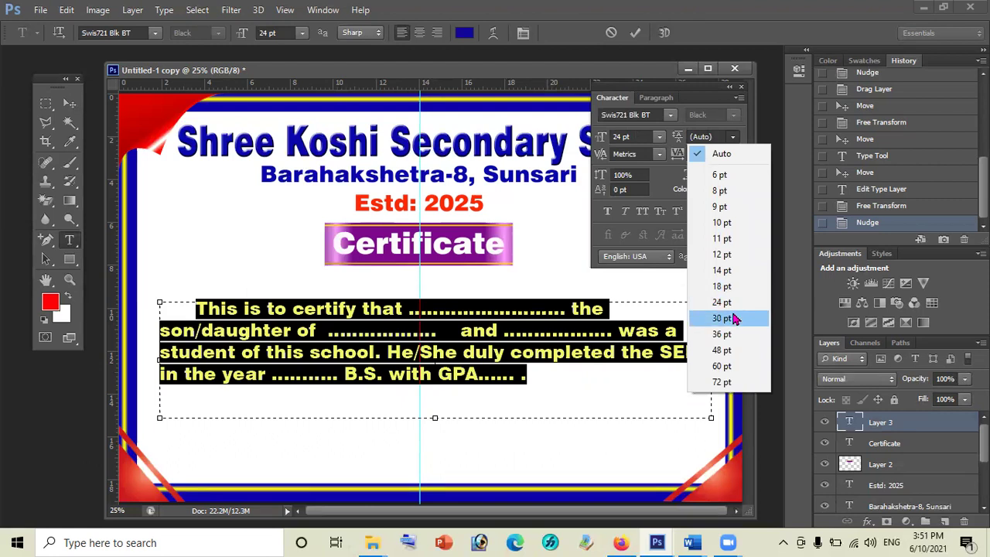
left_click(733, 320)
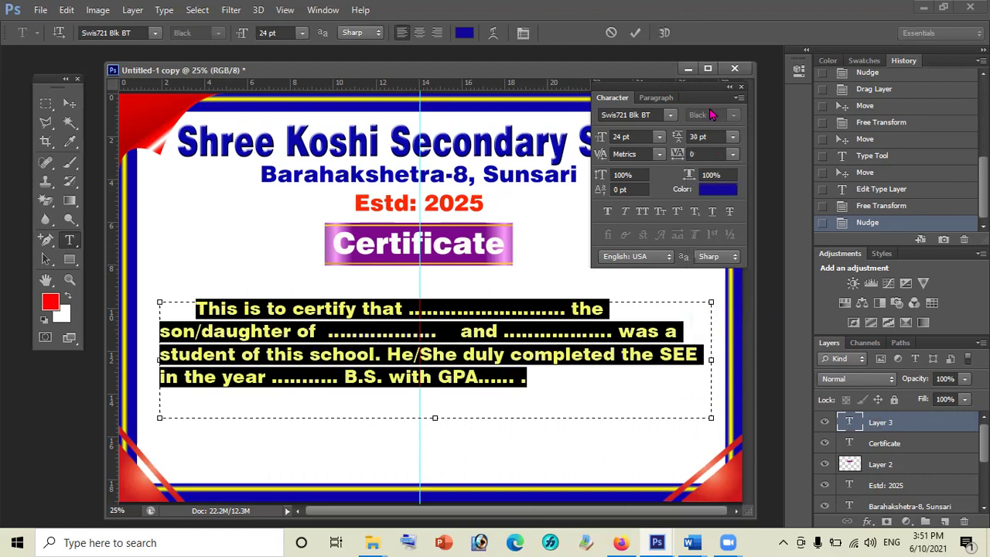
double_click(696, 137)
key("Return")
left_click(698, 136)
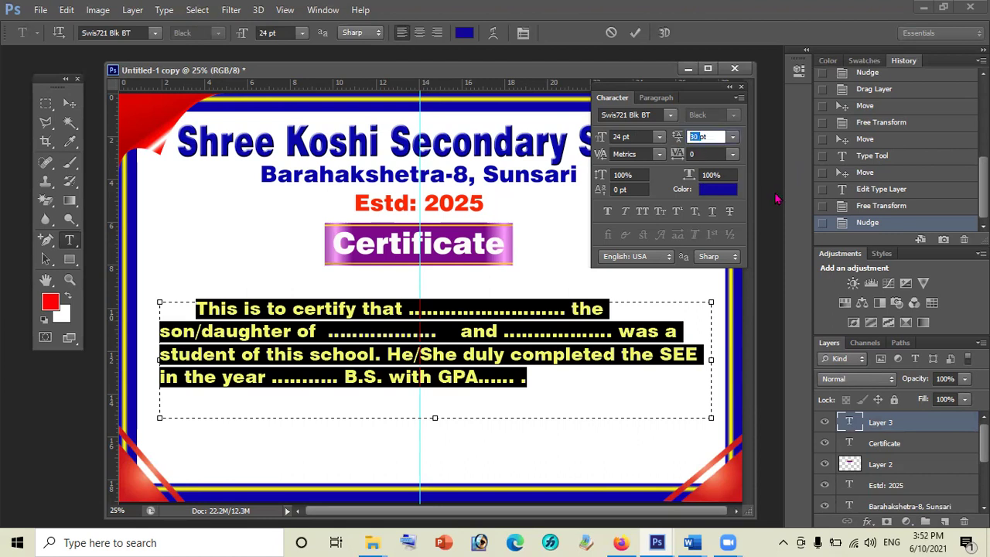
key("Up")
key("Up")
key("Up")
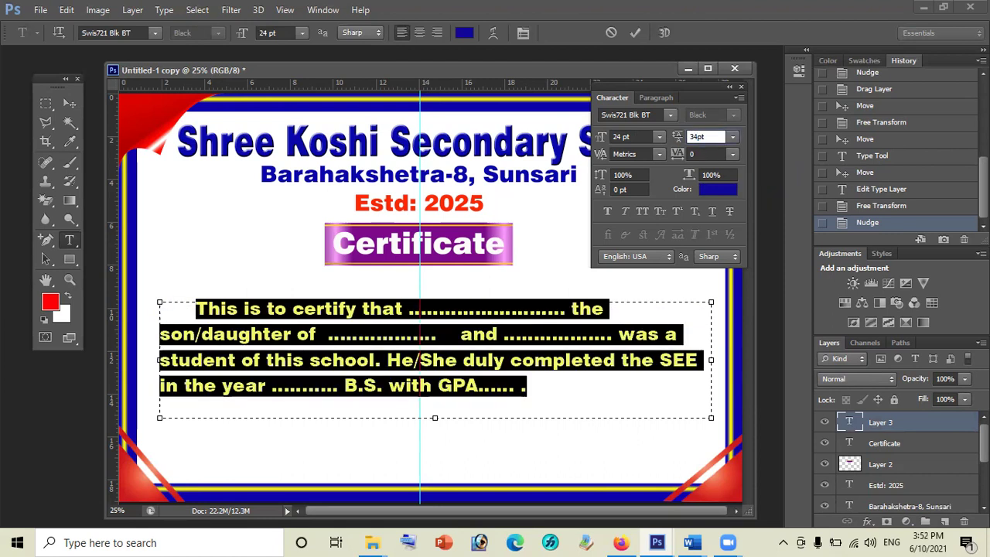
key("Return")
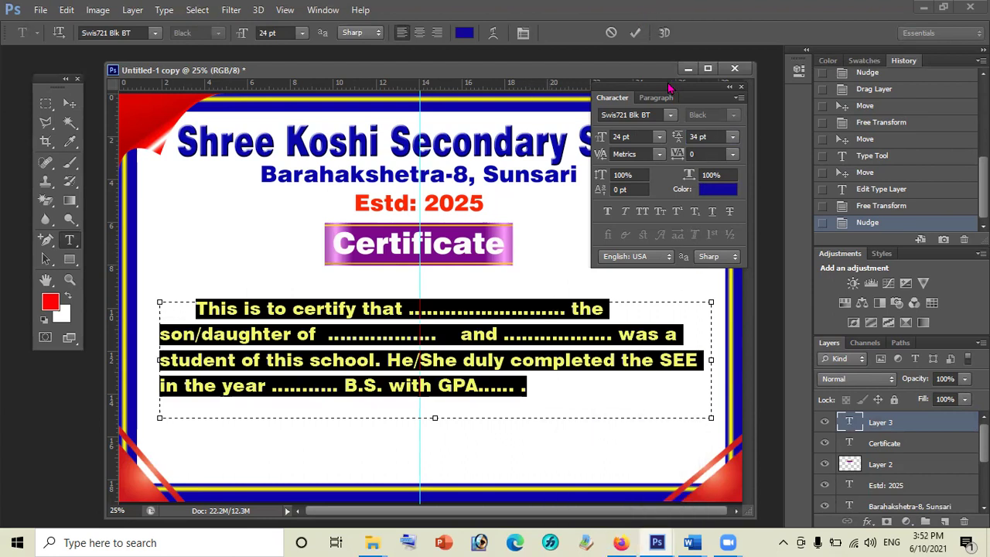
left_click_drag(665, 91, 698, 88)
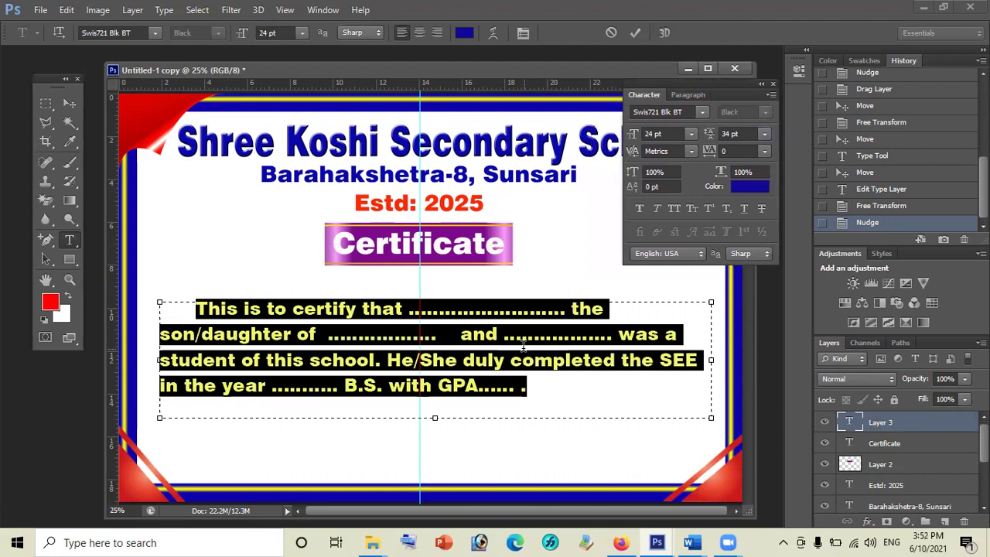
- Replace the first two dotted blanks with the student's name and the father's name
left_click(596, 401)
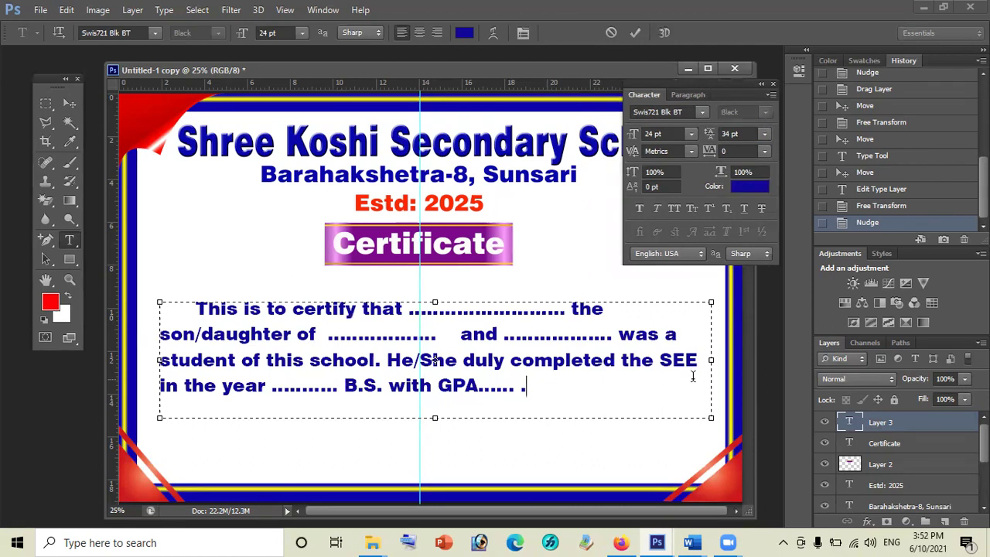
left_click_drag(408, 311, 565, 309)
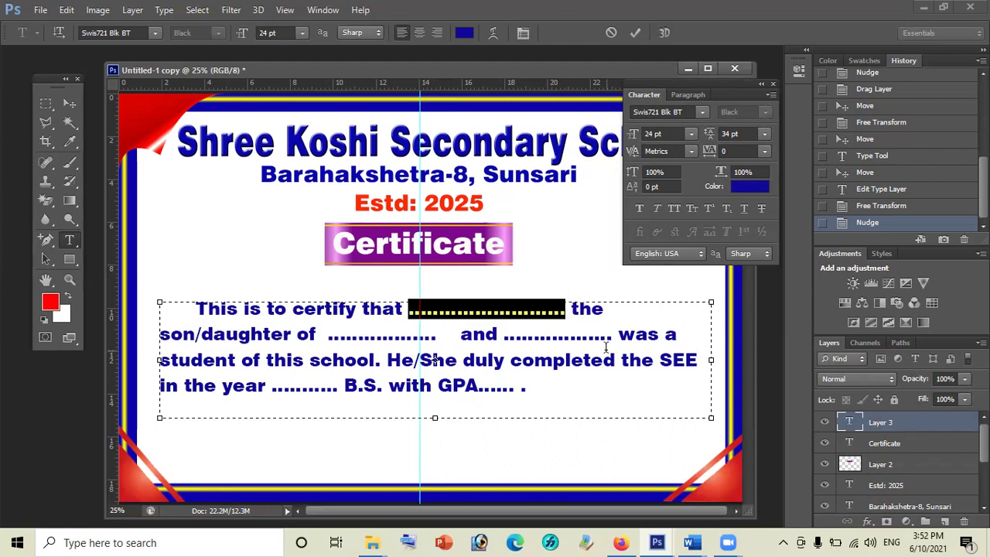
type("Mr. ")
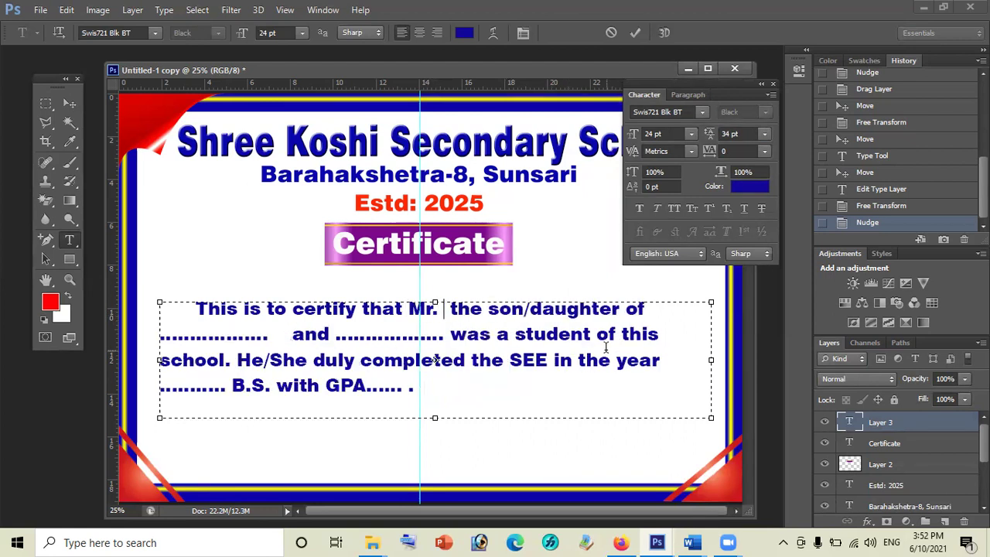
type("Ram ")
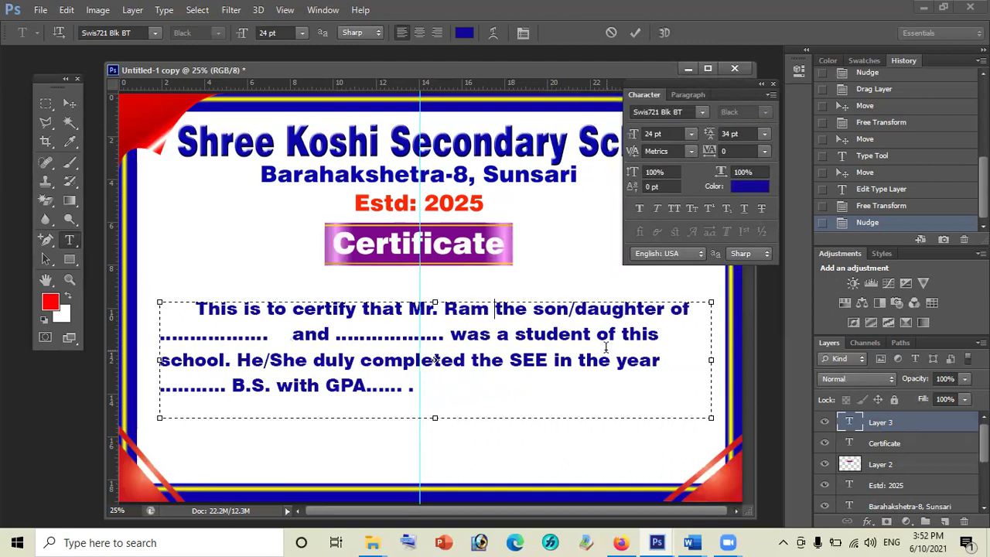
type("Rai")
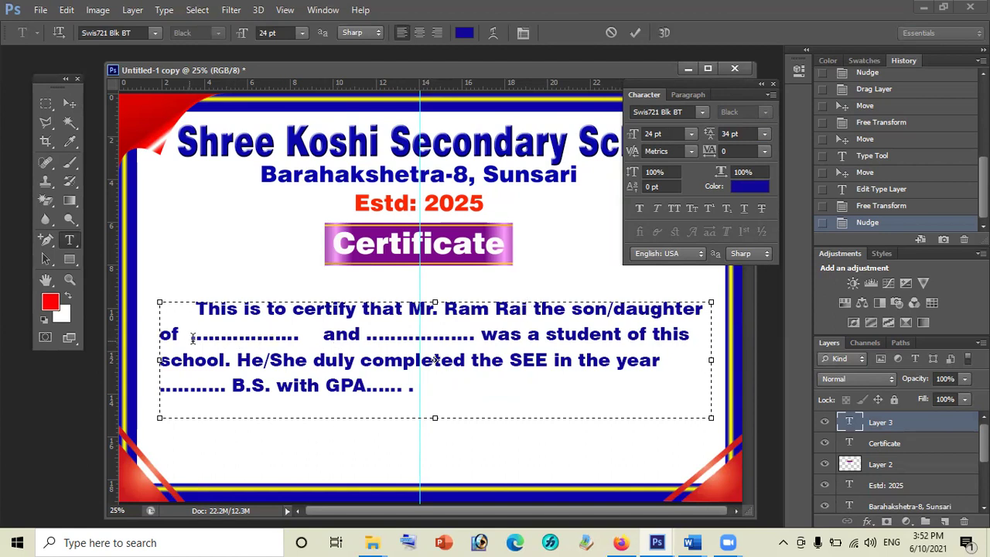
left_click_drag(189, 334, 291, 335)
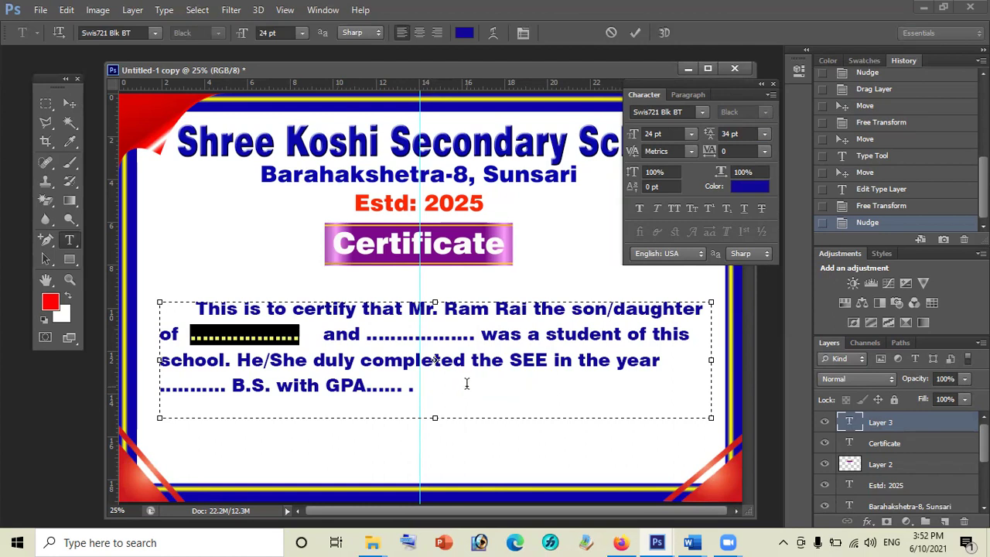
type("Khem ")
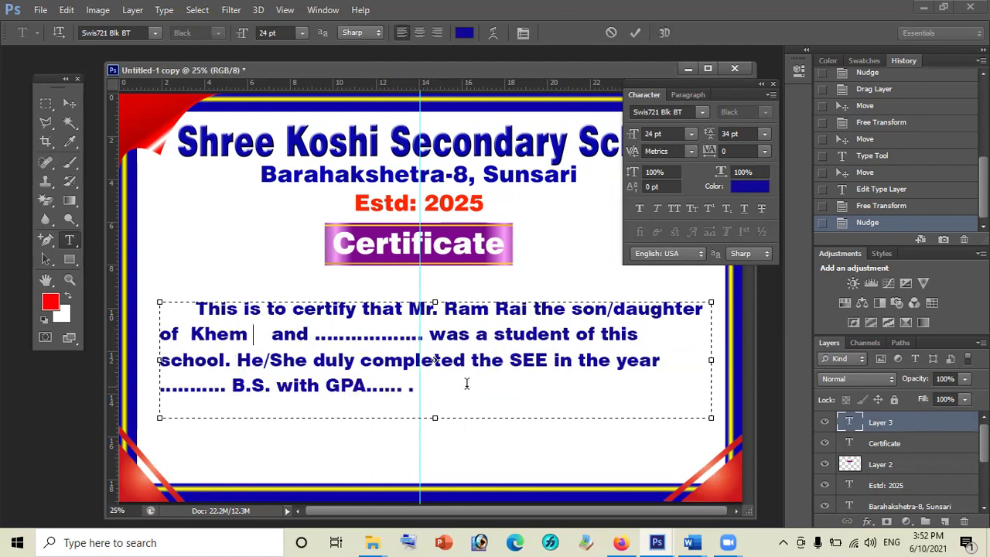
type("Rai")
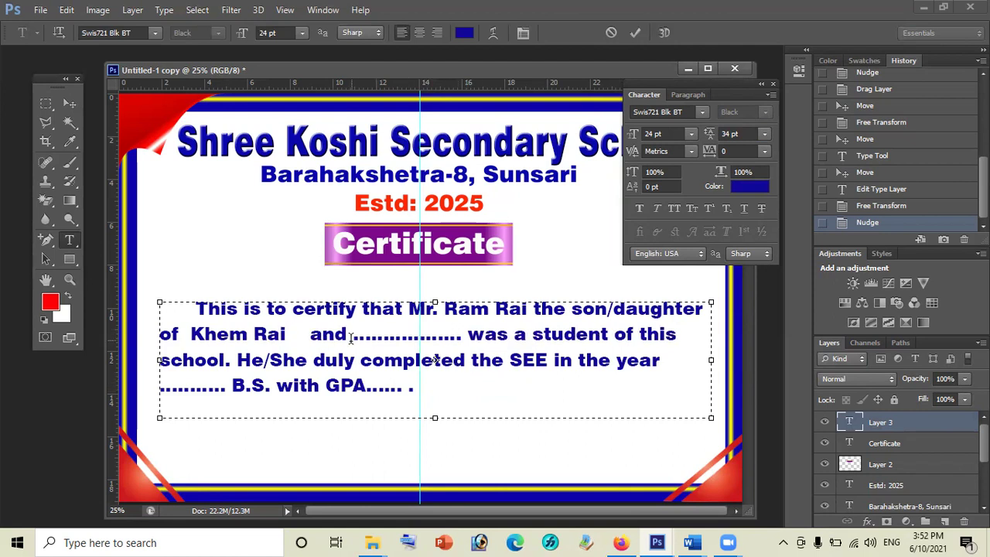
- Fill the third blank with the mother's name and widen the text box so 'of' fits line one
left_click_drag(353, 338, 467, 339)
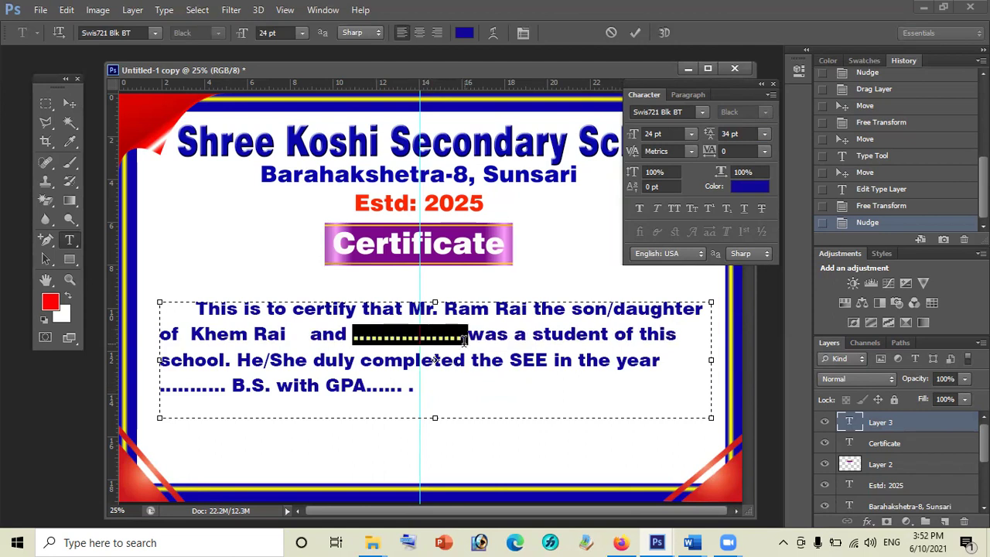
left_click(464, 339)
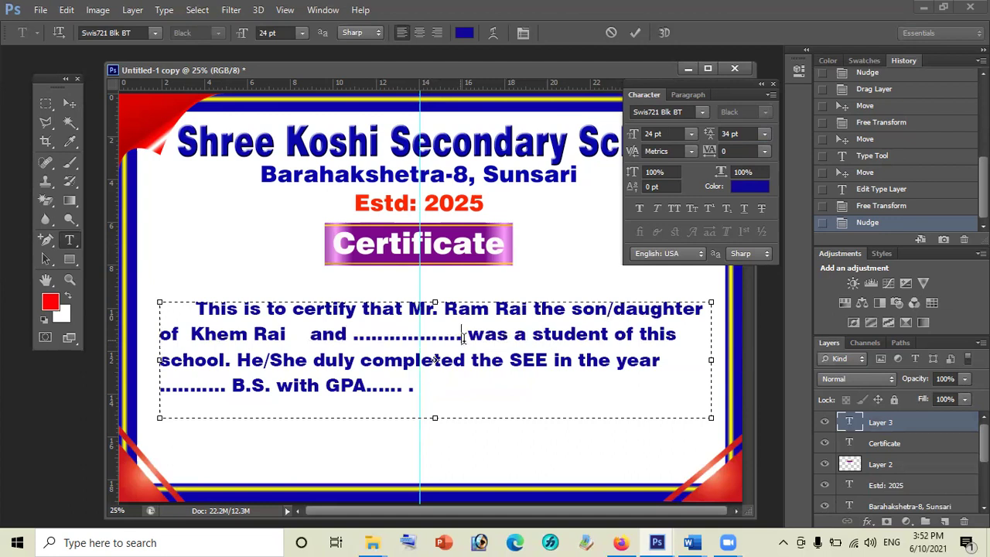
left_click_drag(462, 337, 353, 336)
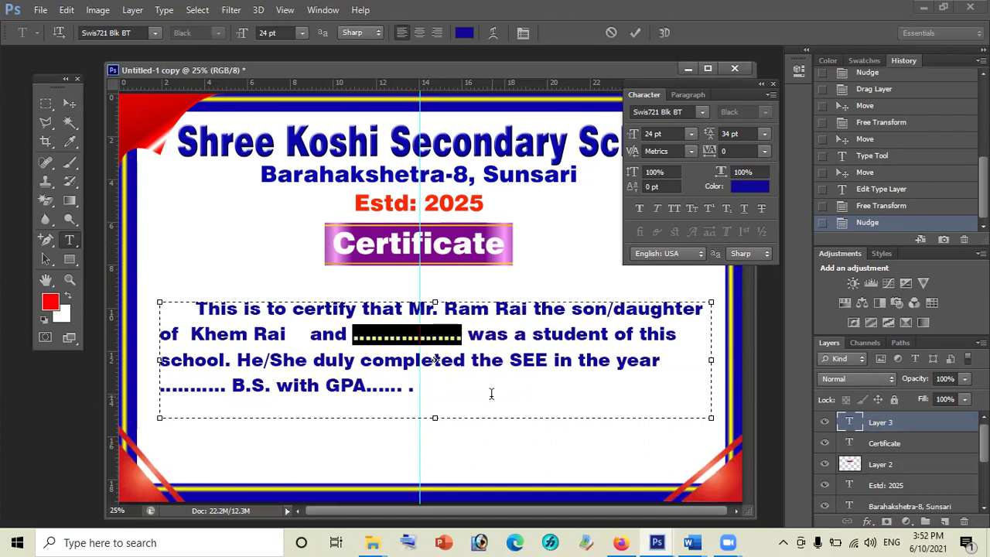
type("Phul")
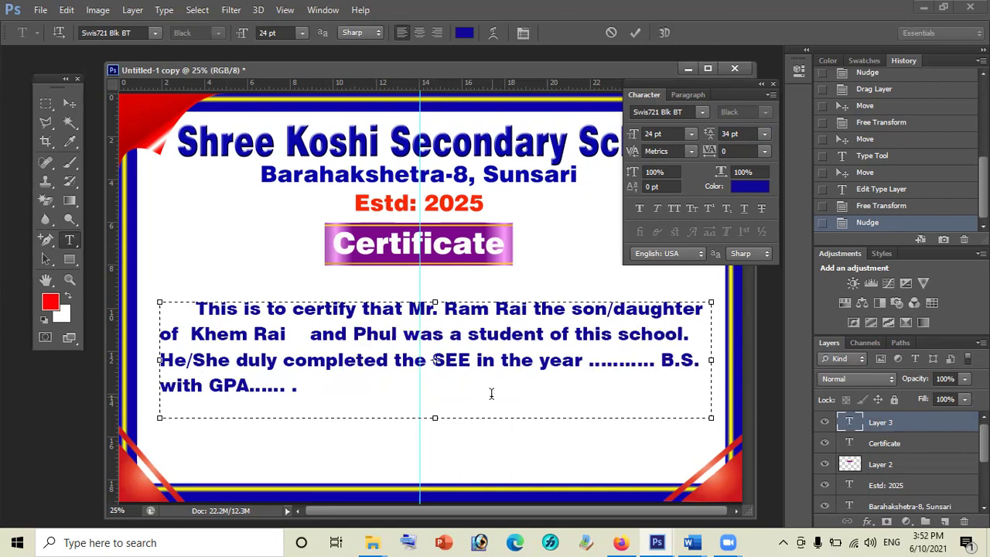
type("ma")
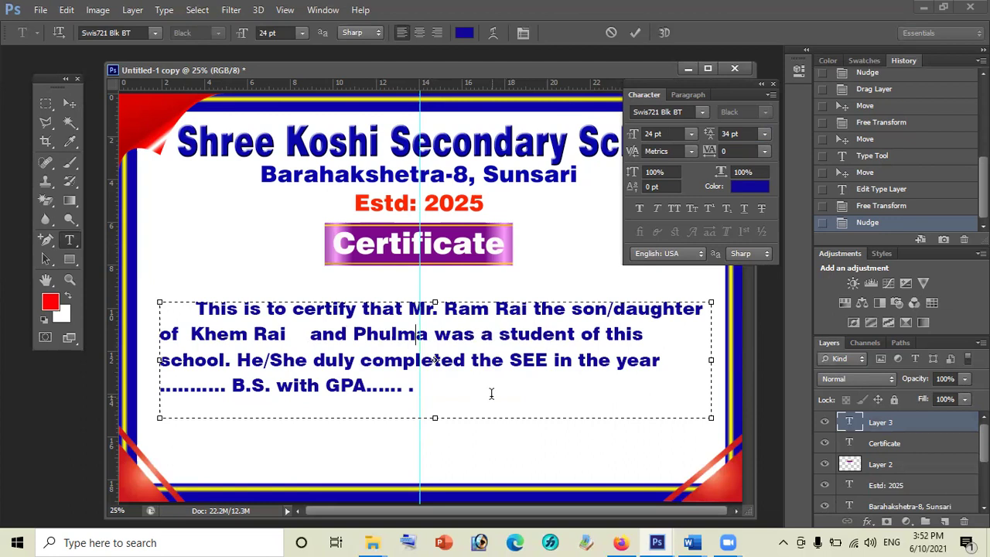
key("Delete")
key("Delete")
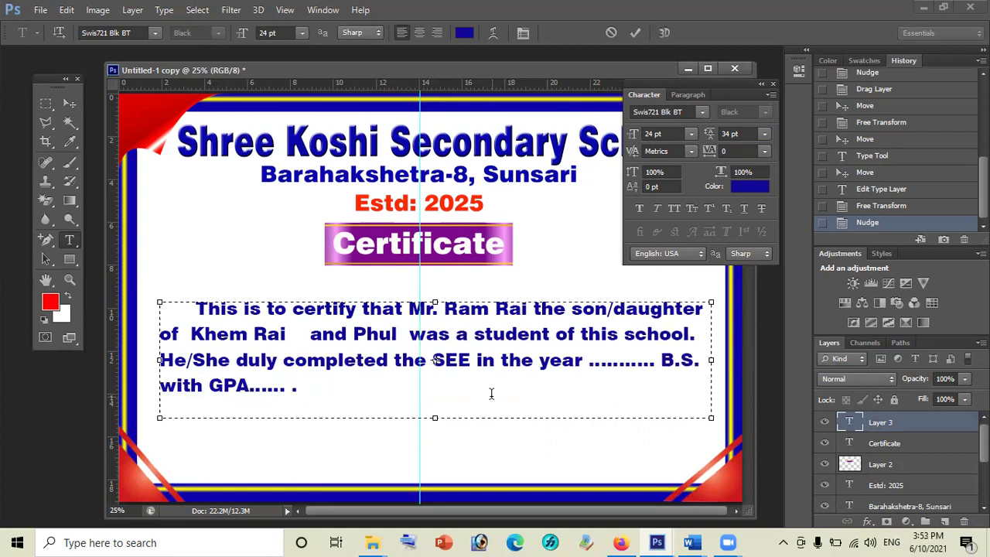
type("Maya ")
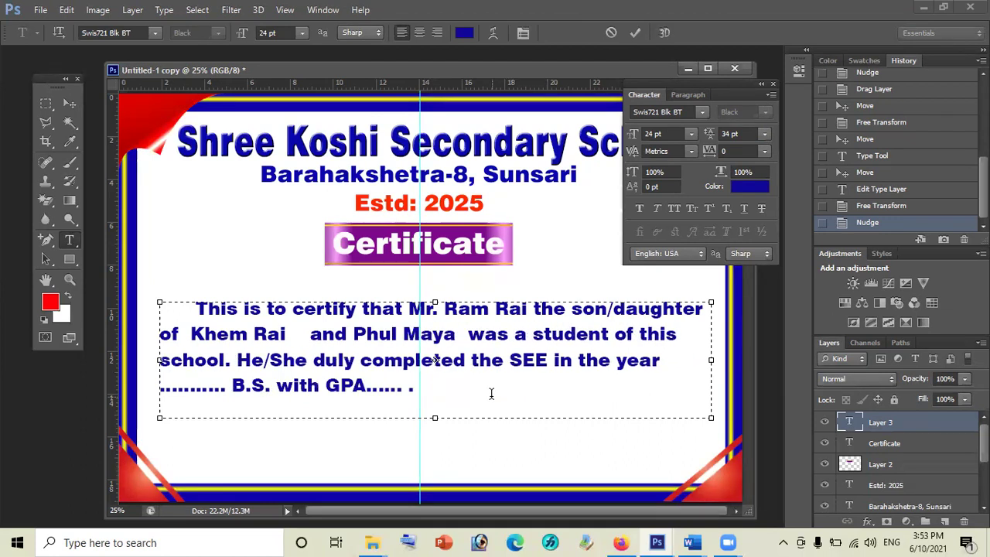
type("Rai")
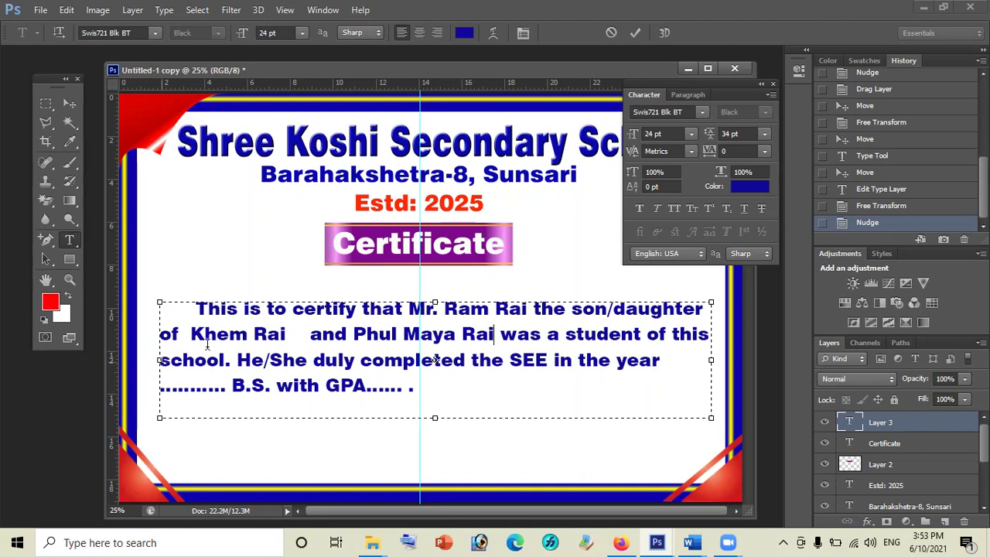
left_click(447, 384)
left_click_drag(724, 423, 728, 418)
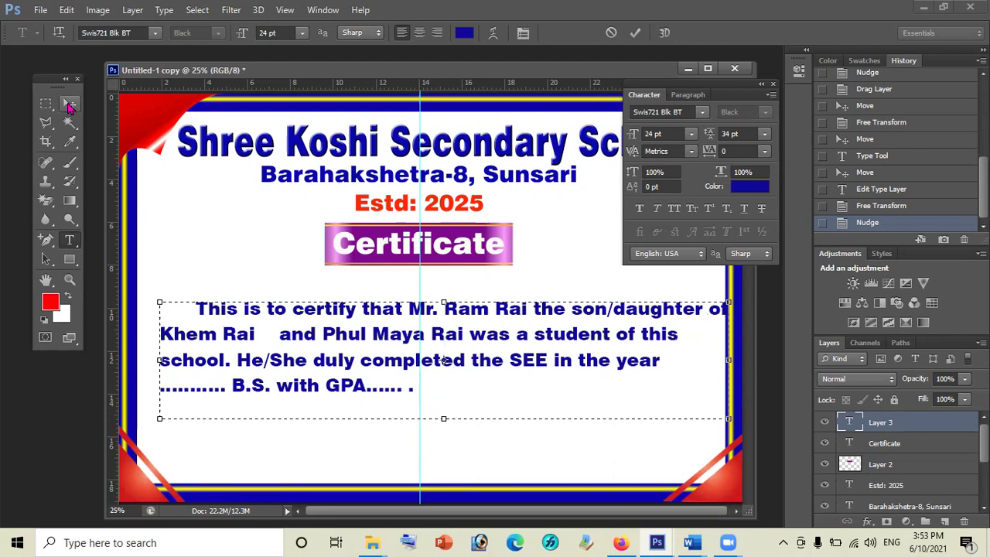
- Nudge the body paragraph layer slightly left, then resume editing its text
left_click(70, 106)
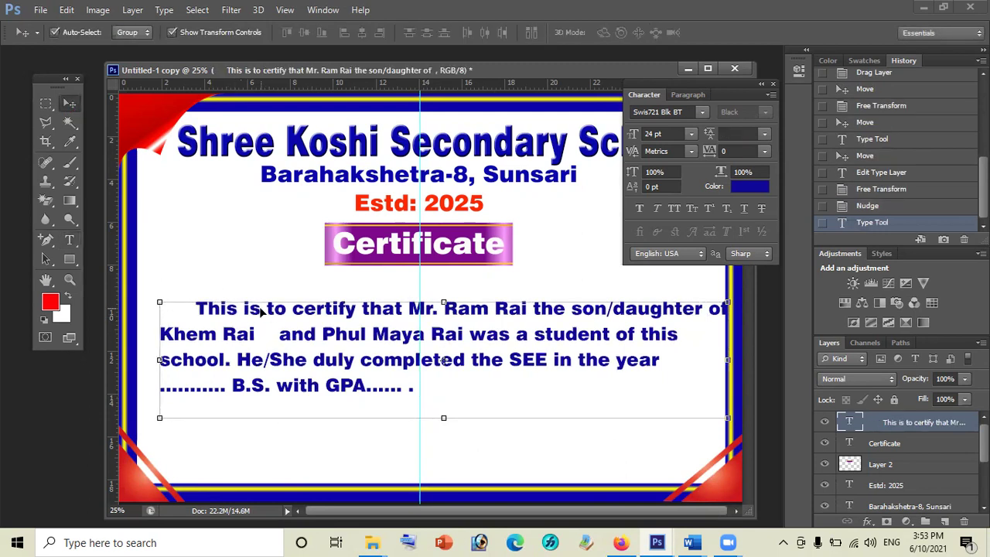
left_click_drag(259, 311, 251, 313)
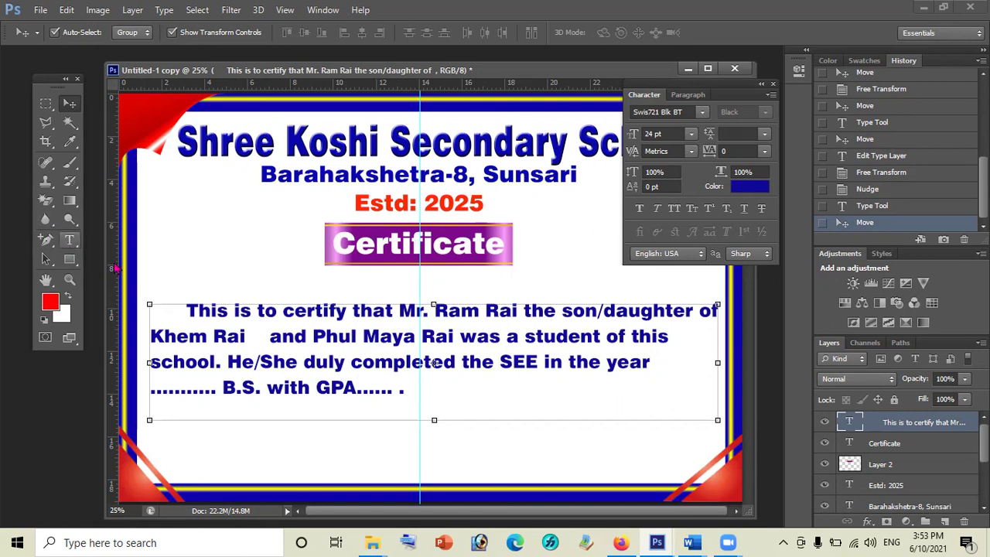
key("t")
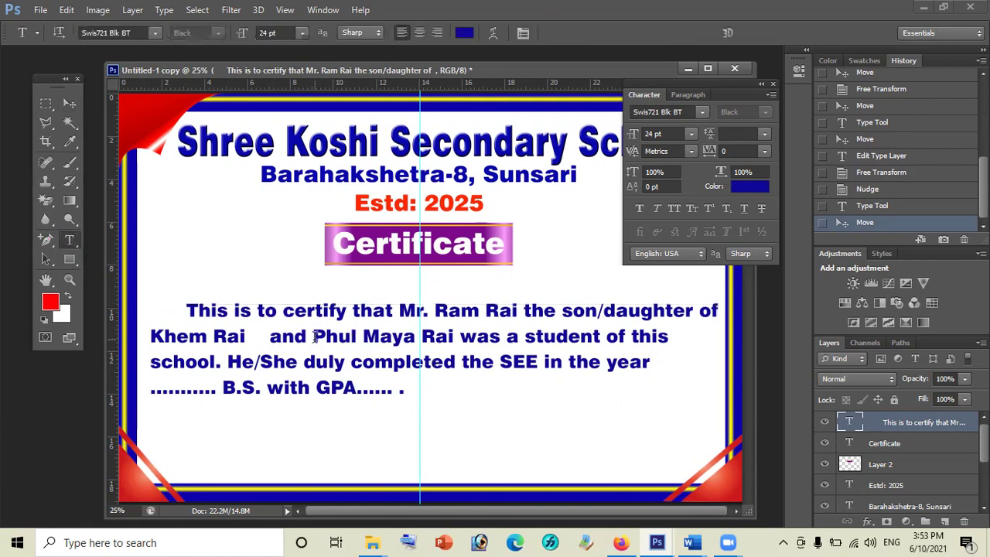
left_click(314, 338)
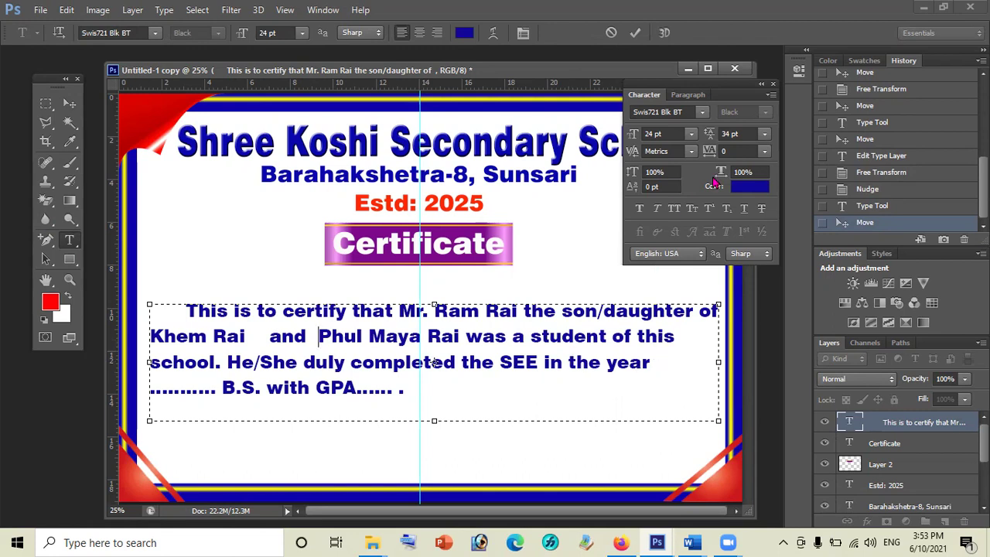
- Set the body paragraph to Justify All in the Paragraph panel, after trying Center and Right Align
left_click(687, 95)
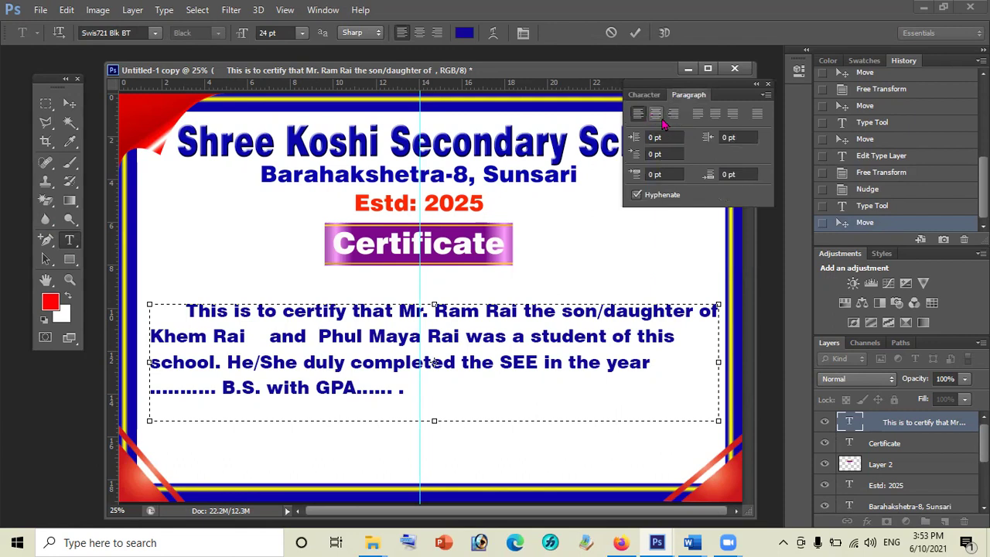
left_click(655, 114)
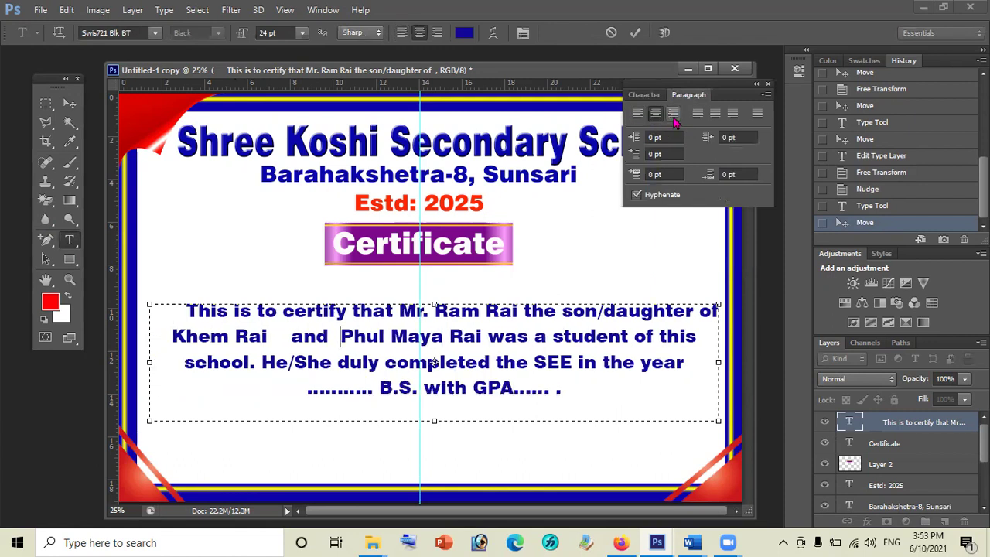
left_click(673, 115)
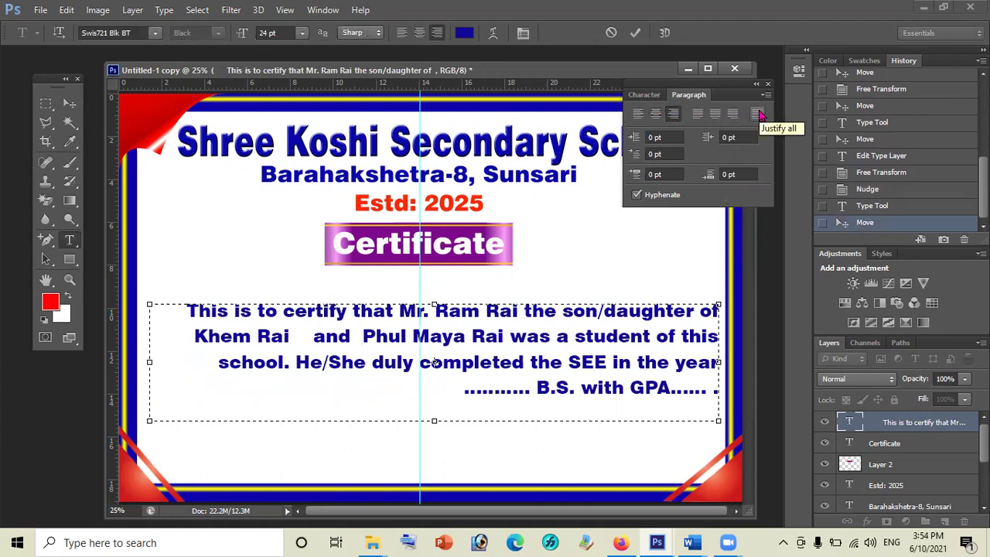
left_click(758, 114)
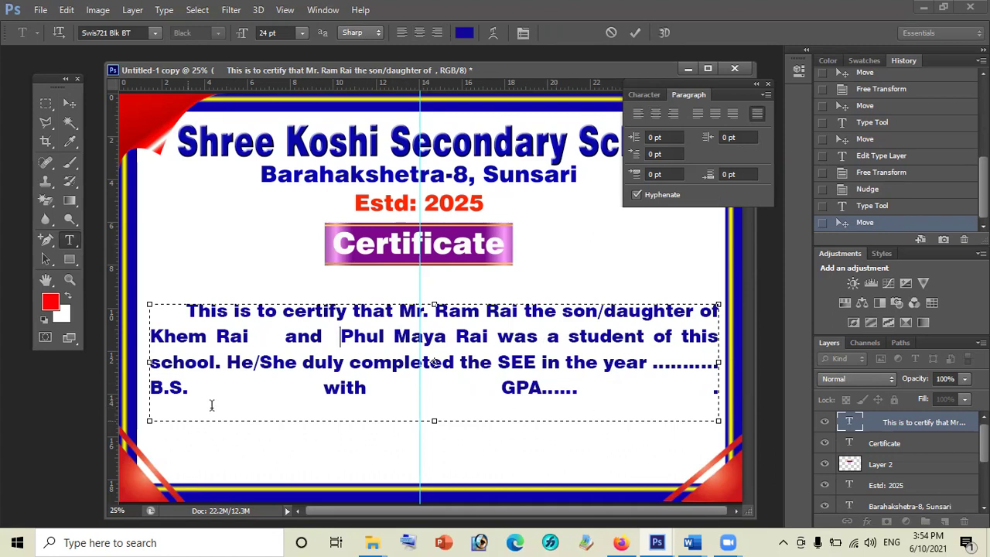
- Replace the placeholder dots with year 2077 and GPA 3.64
left_click(651, 363)
key("BackSpace")
key("BackSpace")
key("BackSpace")
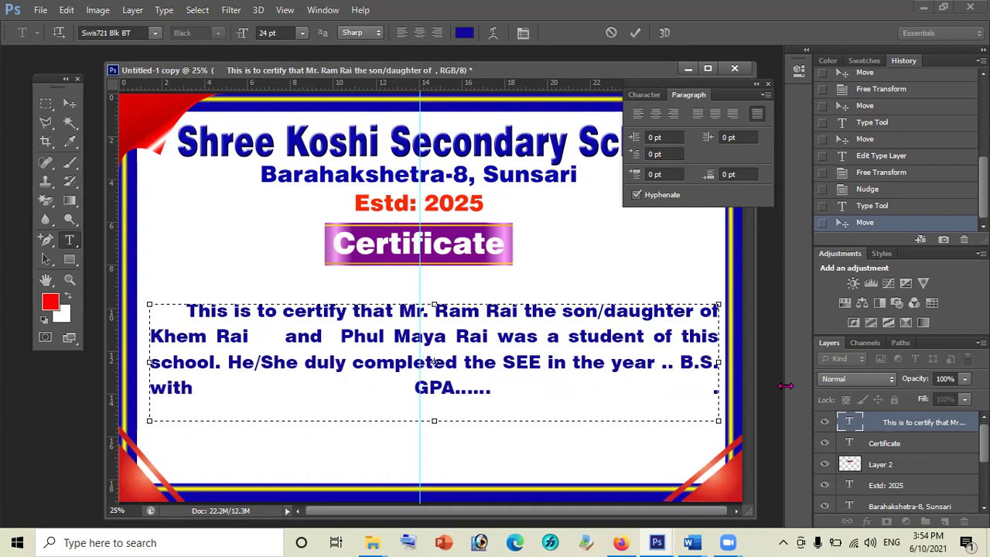
key("Delete")
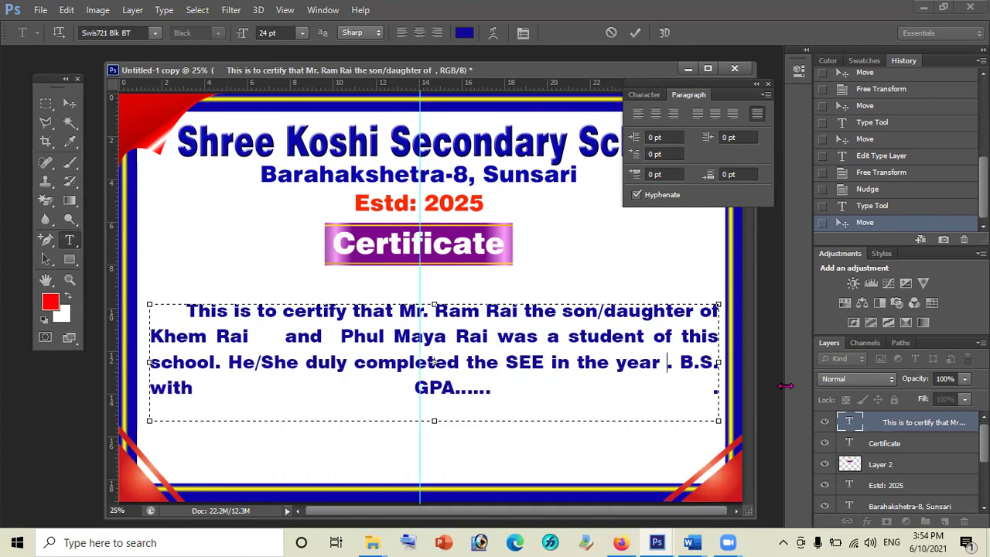
key("BackSpace")
type("2077")
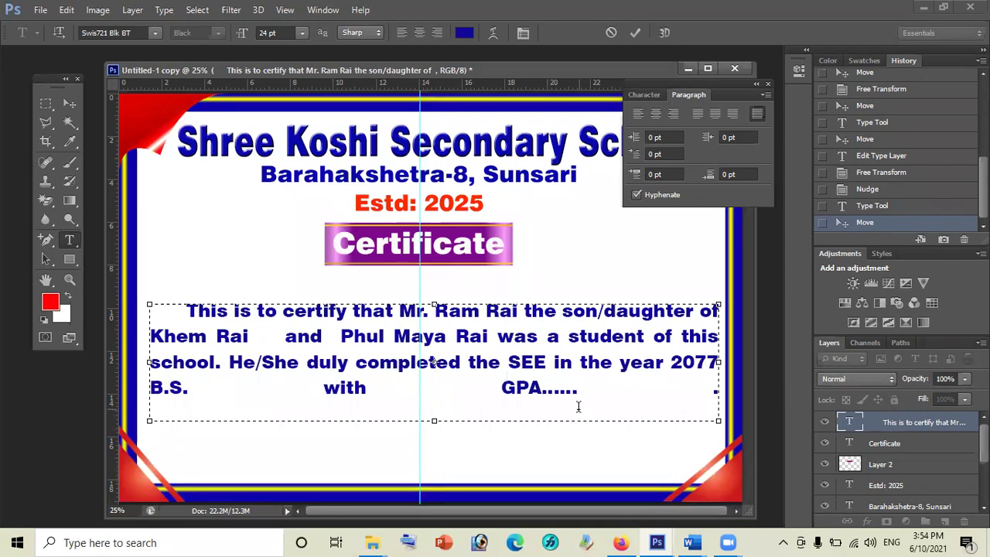
left_click(543, 389)
key("Delete")
key("Delete")
key("Delete")
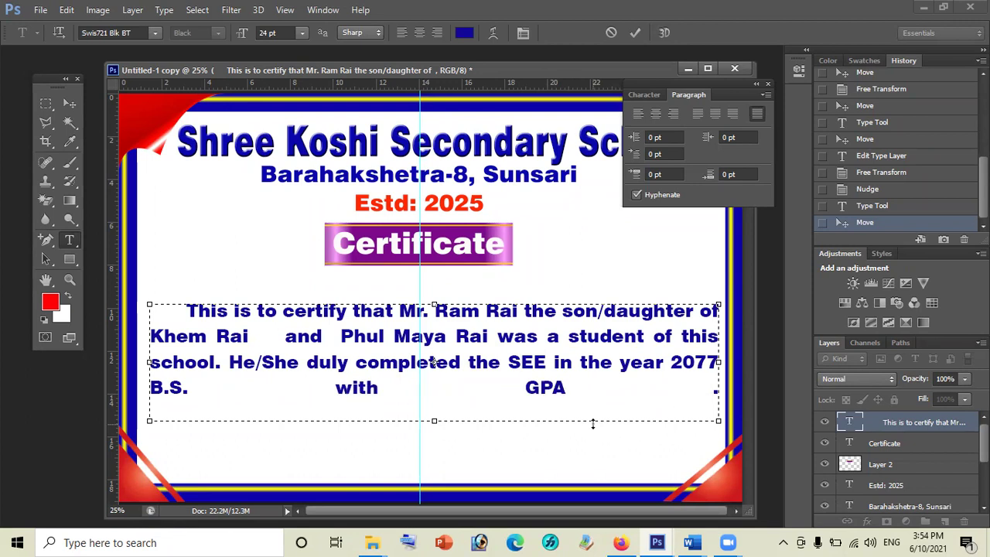
type("3.6")
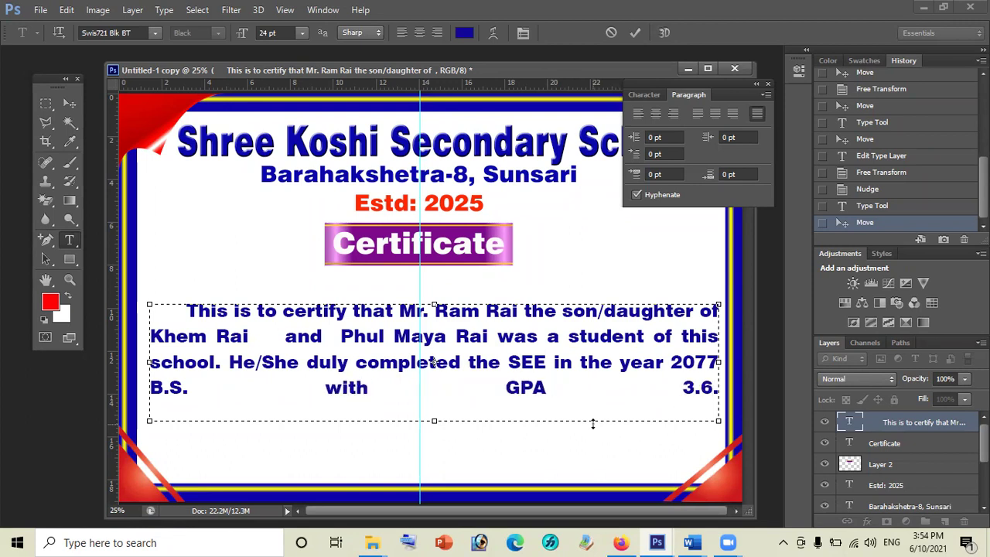
type("4")
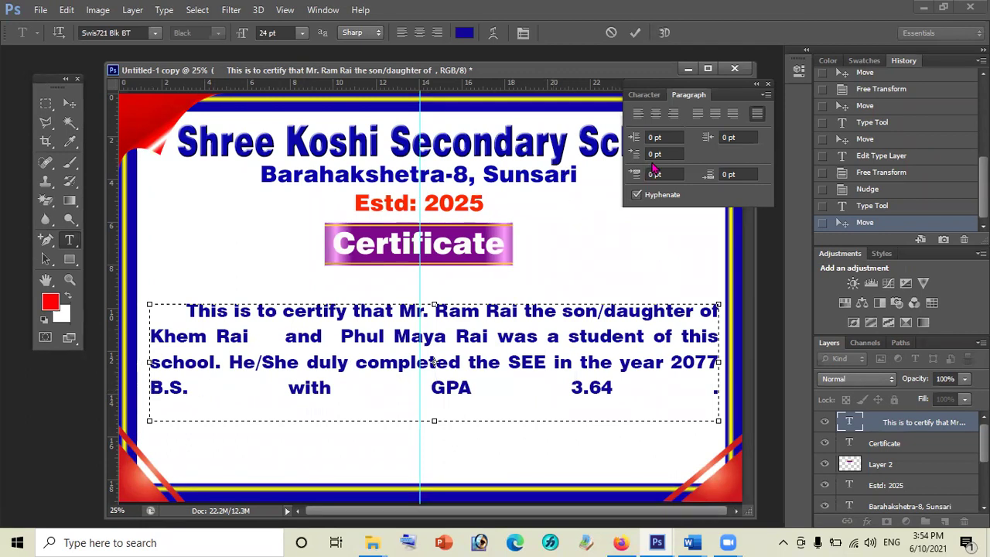
- Left-align the paragraph's last line and move the paragraph up toward the Certificate ribbon
left_click(637, 114)
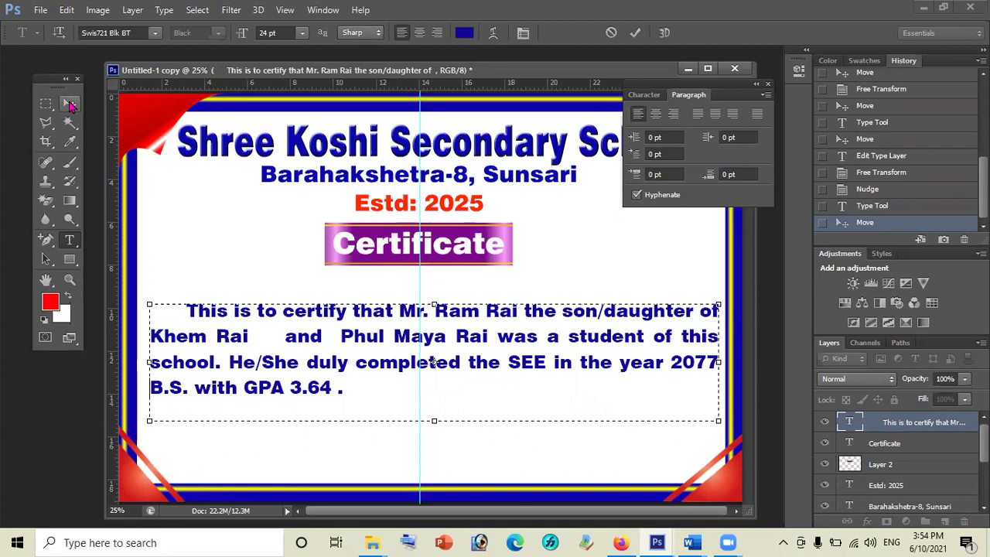
left_click(70, 105)
left_click_drag(377, 318, 371, 304)
left_click(474, 449)
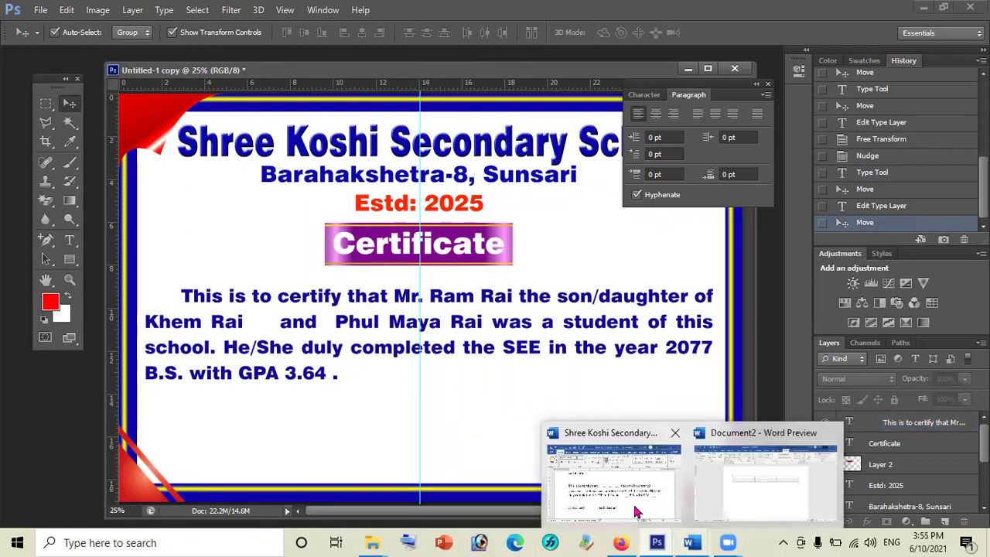
mouse_move(692, 542)
left_click(635, 512)
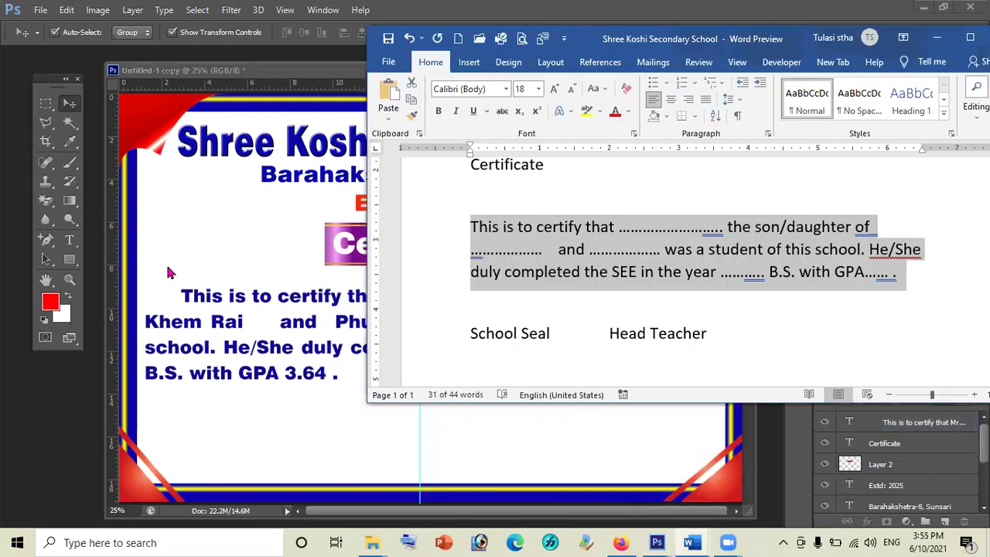
left_click(78, 245)
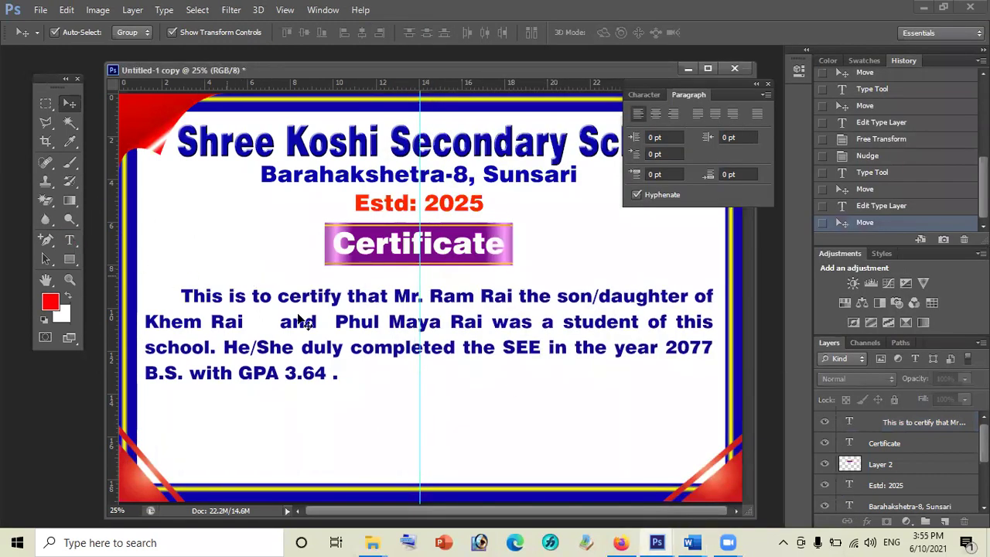
mouse_move(692, 542)
left_click(639, 503)
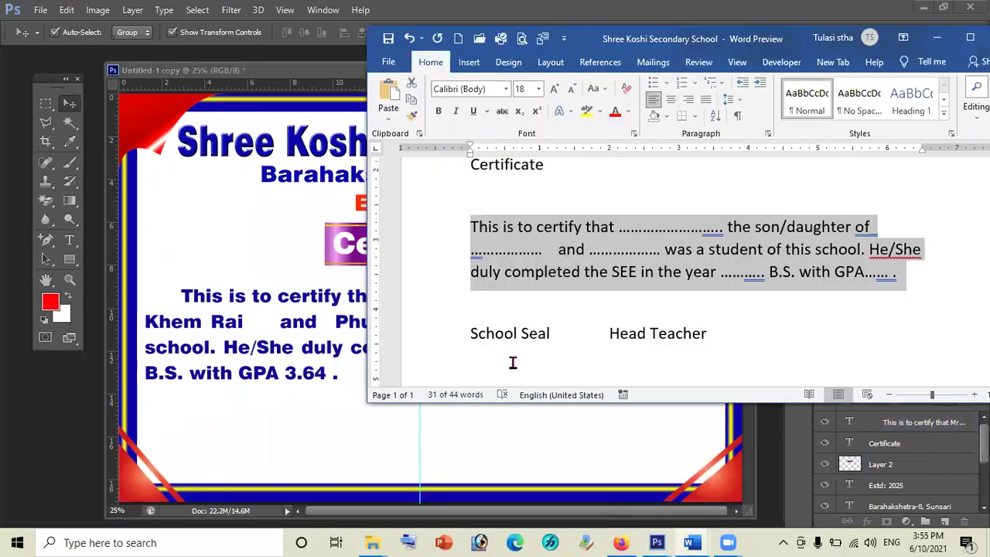
left_click_drag(471, 334, 551, 333)
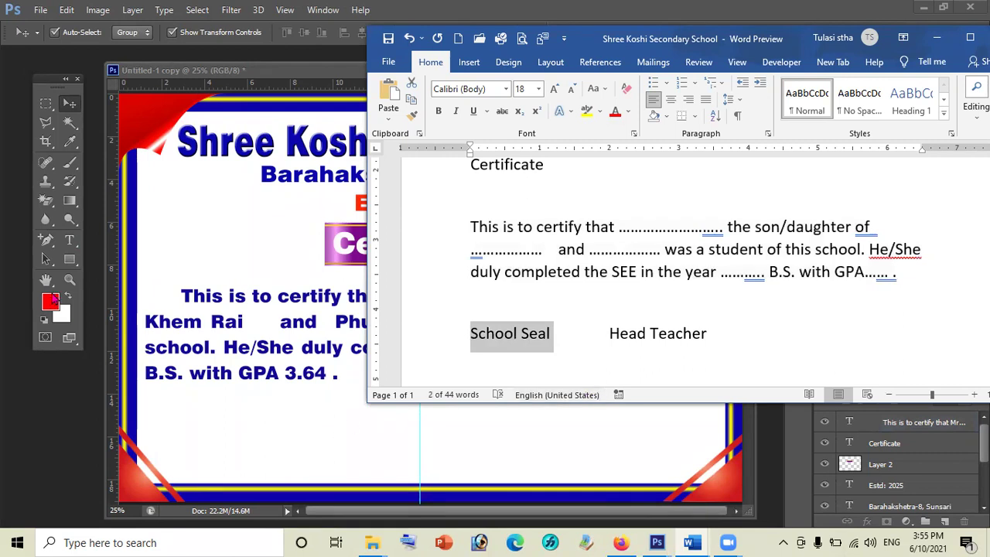
left_click(76, 260)
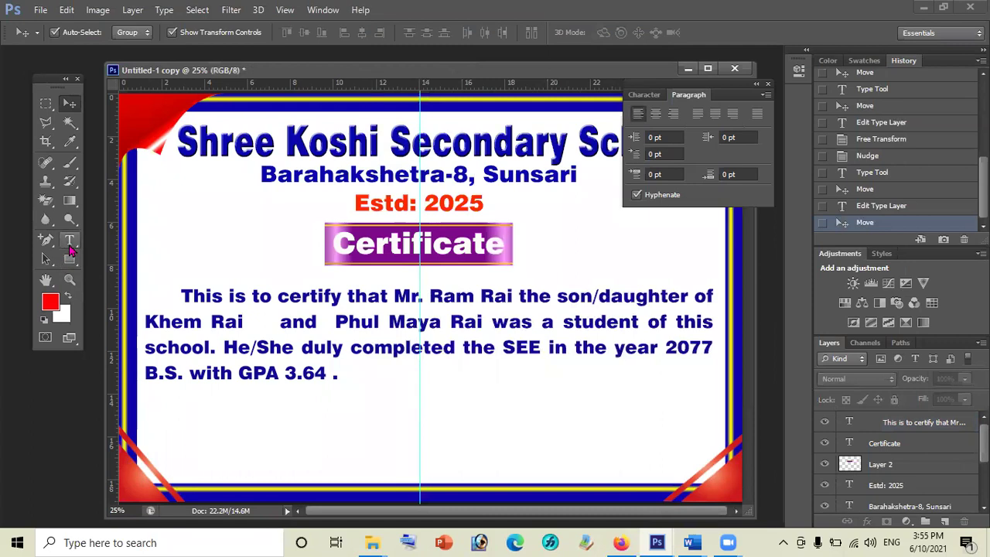
- Add a 'School Seal' text label at lower left, just above the bottom border
left_click(69, 240)
left_click(167, 410)
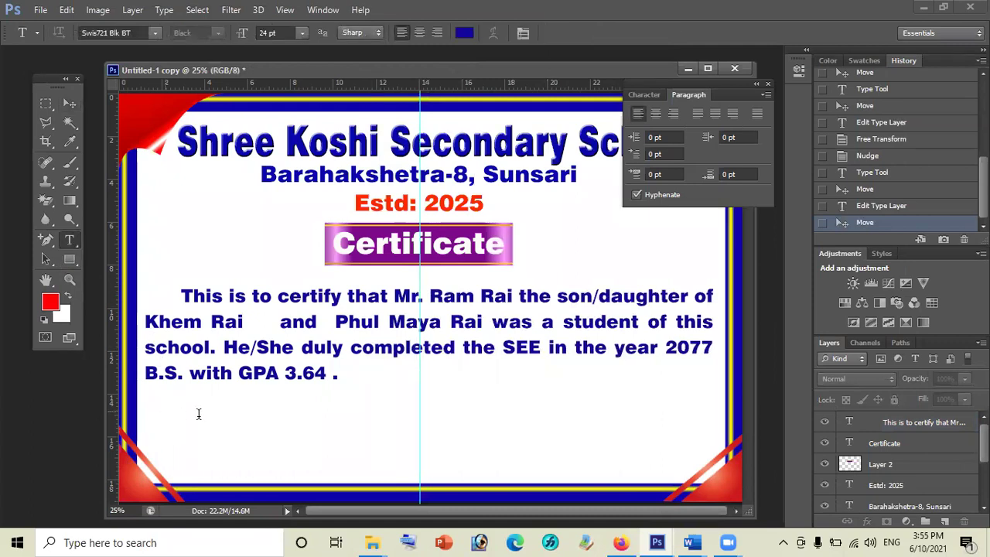
type("School Seal")
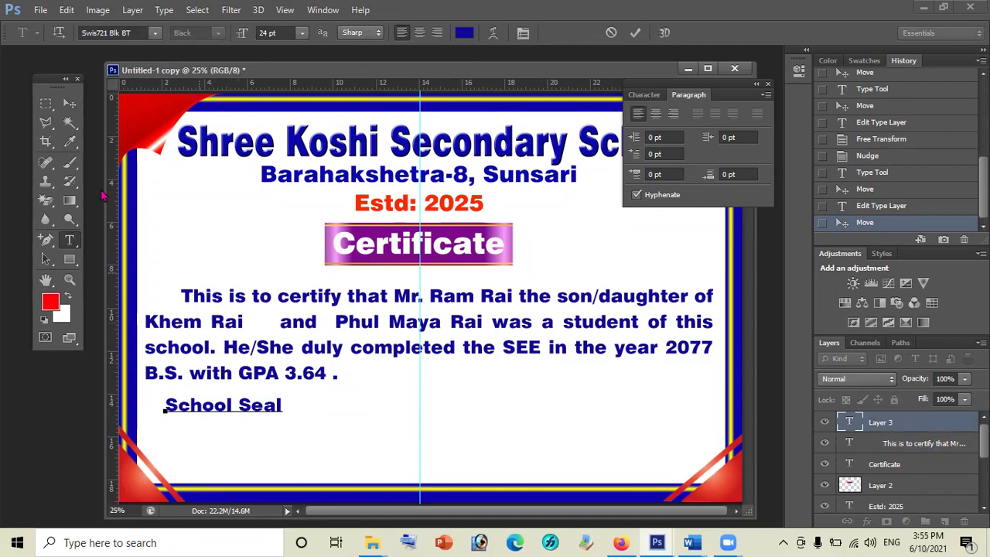
left_click(69, 104)
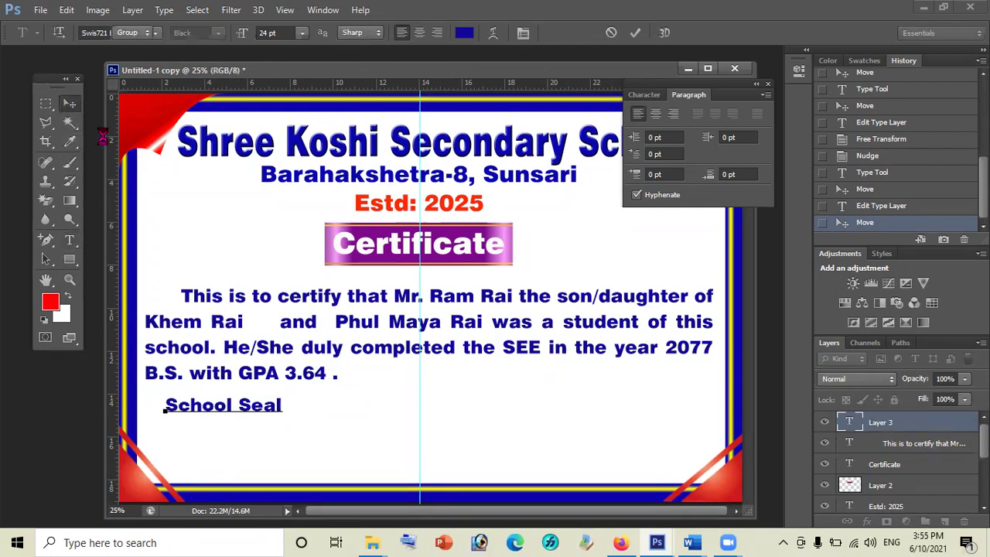
mouse_move(265, 411)
left_mouse_down()
mouse_move(261, 451)
mouse_move(296, 473)
left_mouse_up()
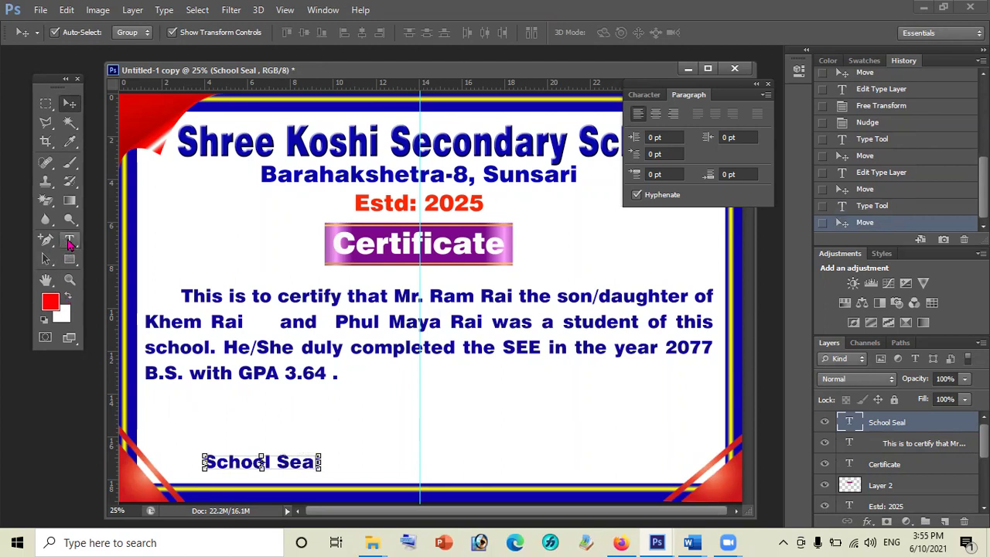
- Colour the School Seal text green (#239808)
left_click(68, 240)
left_click(218, 455)
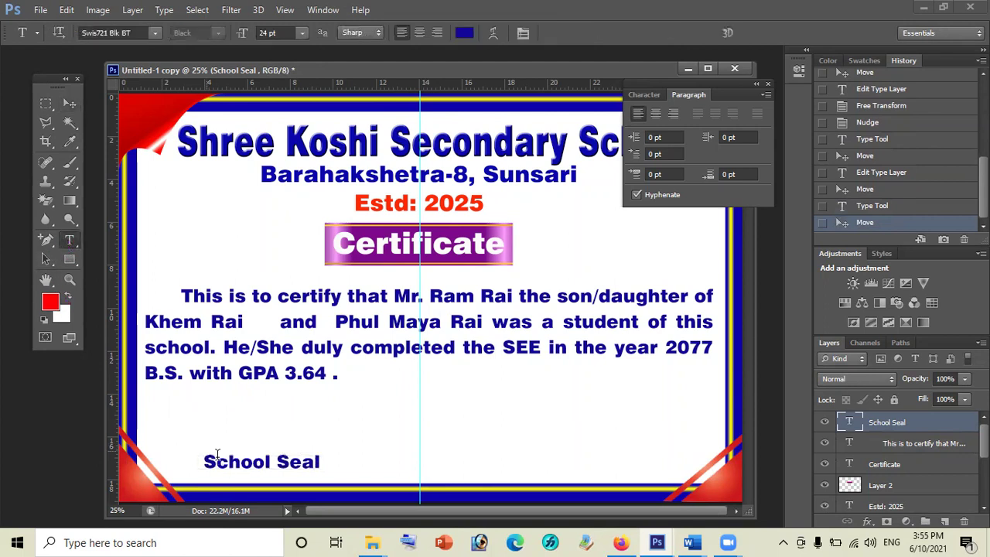
left_click(218, 455)
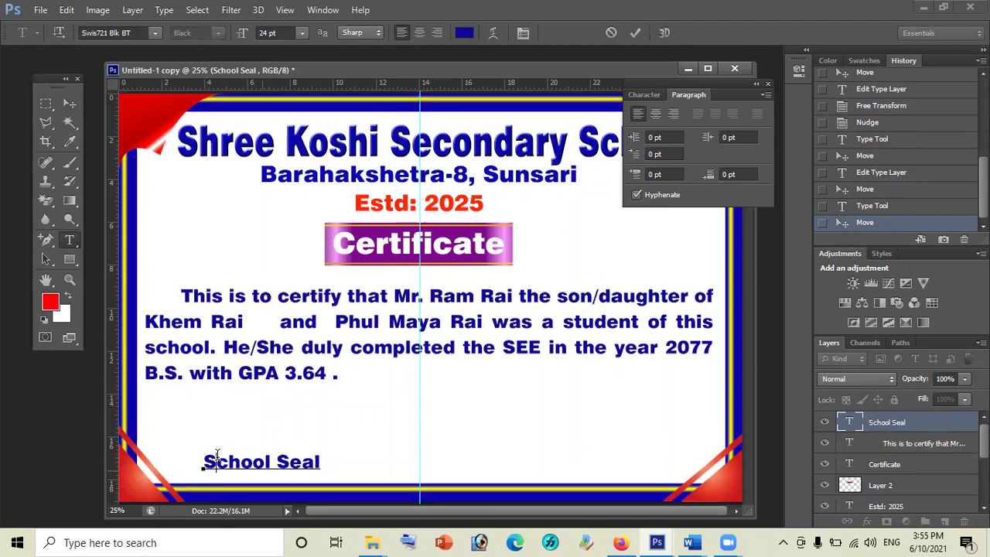
key("ctrl+a")
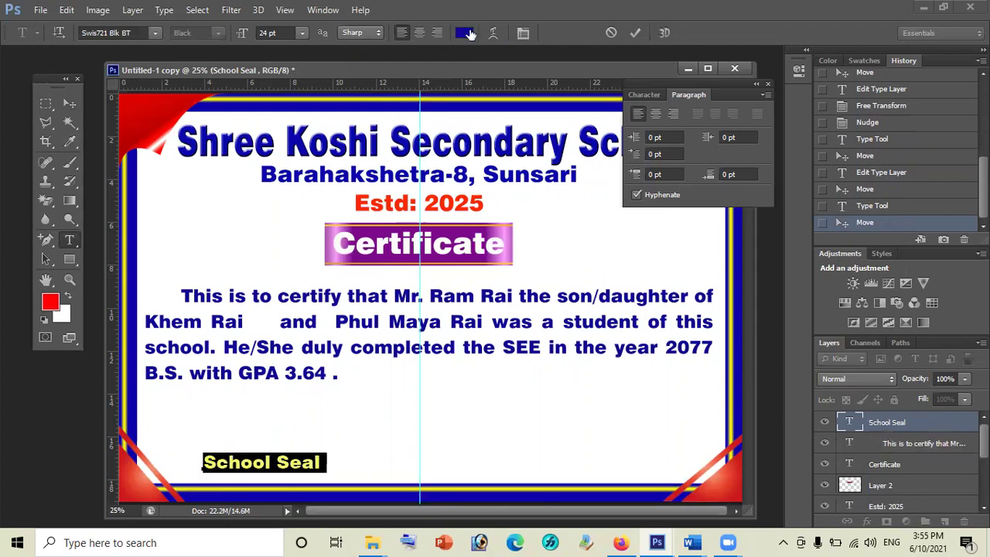
left_click(466, 34)
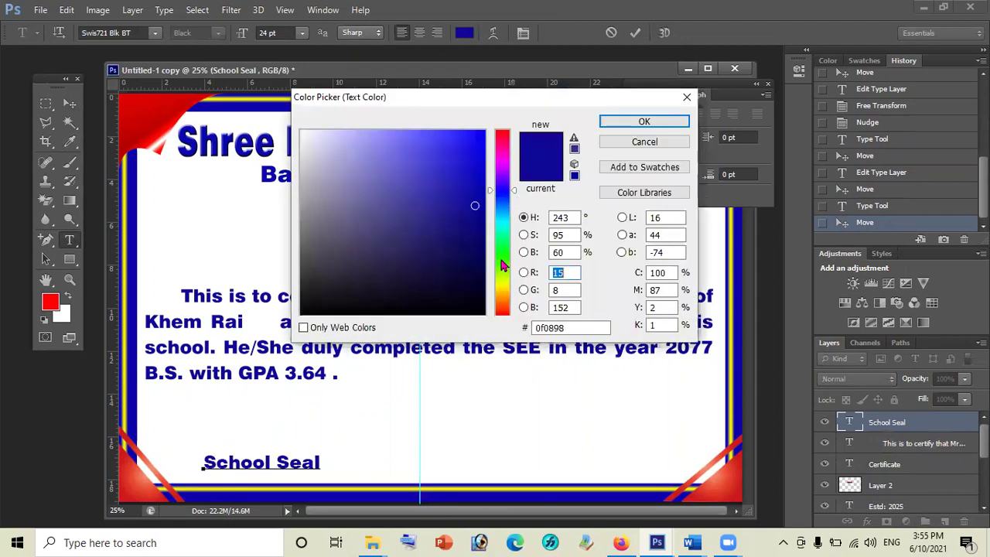
left_click(501, 259)
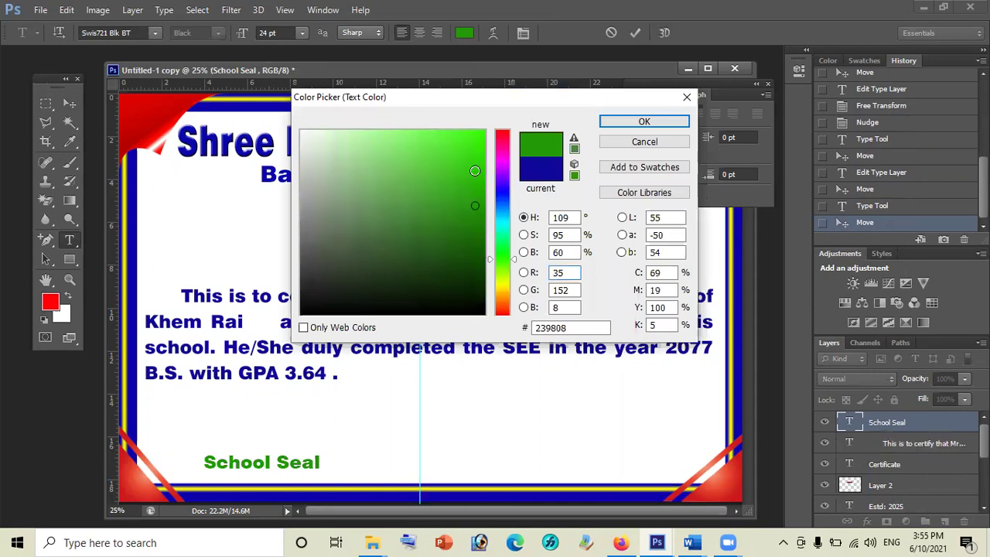
left_click(633, 123)
left_click(69, 103)
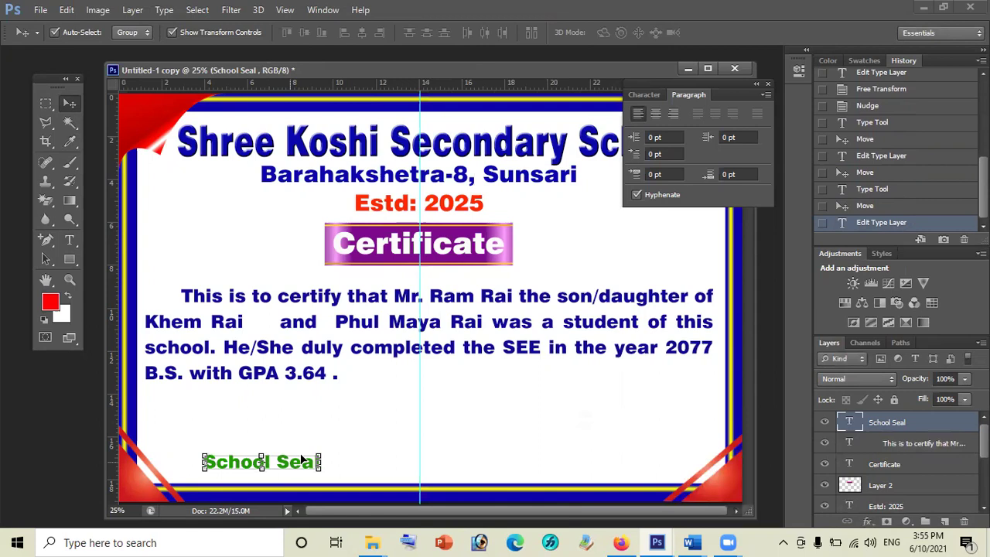
- Duplicate the School Seal label to the certificate's bottom right
left_click(383, 453)
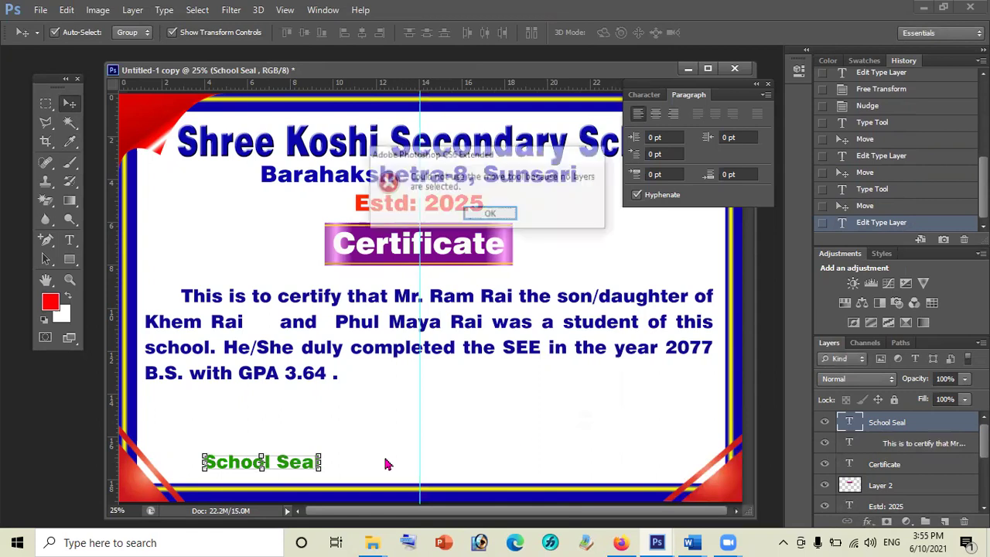
left_click(493, 215)
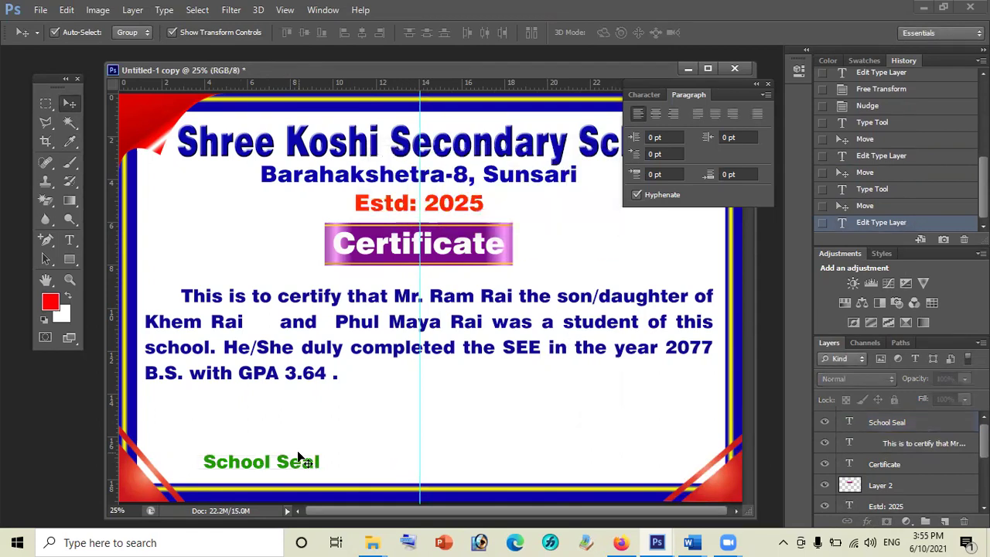
left_click(299, 456)
left_click_drag(299, 457, 659, 456)
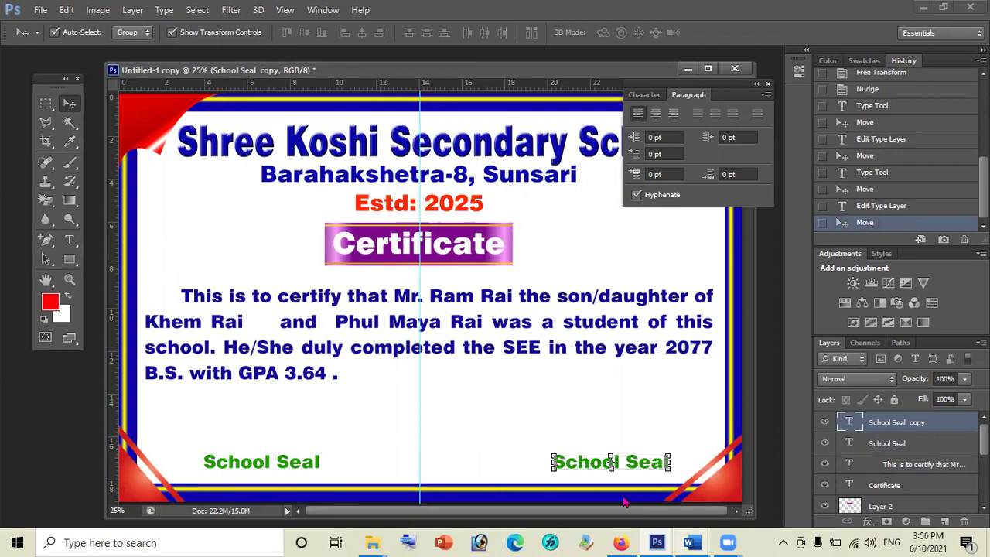
- Retype the right-hand copy as 'Head Teacher', checking the wording in Word, and shift it slightly left
left_click(692, 542)
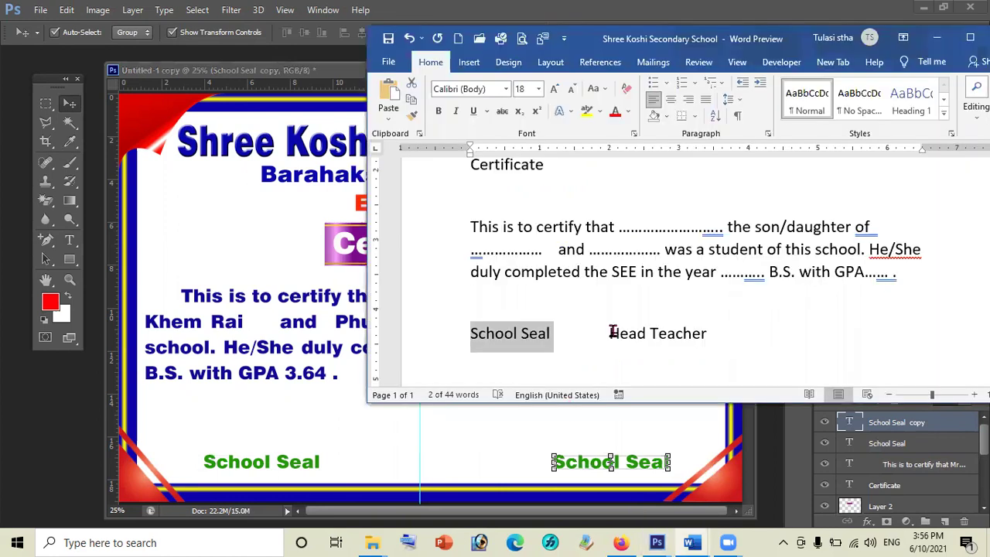
left_click_drag(611, 333, 731, 342)
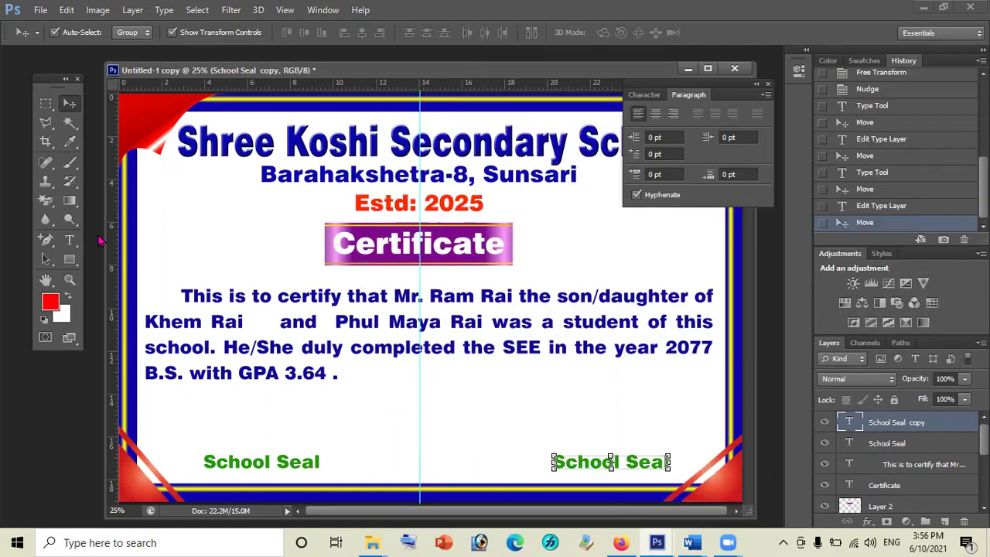
left_click(52, 284)
key("t")
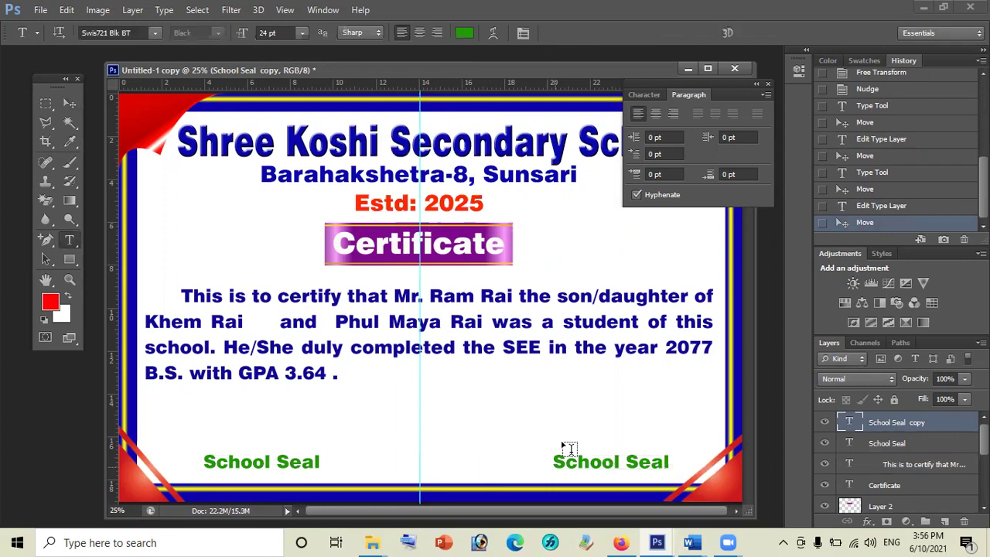
triple_click(569, 448)
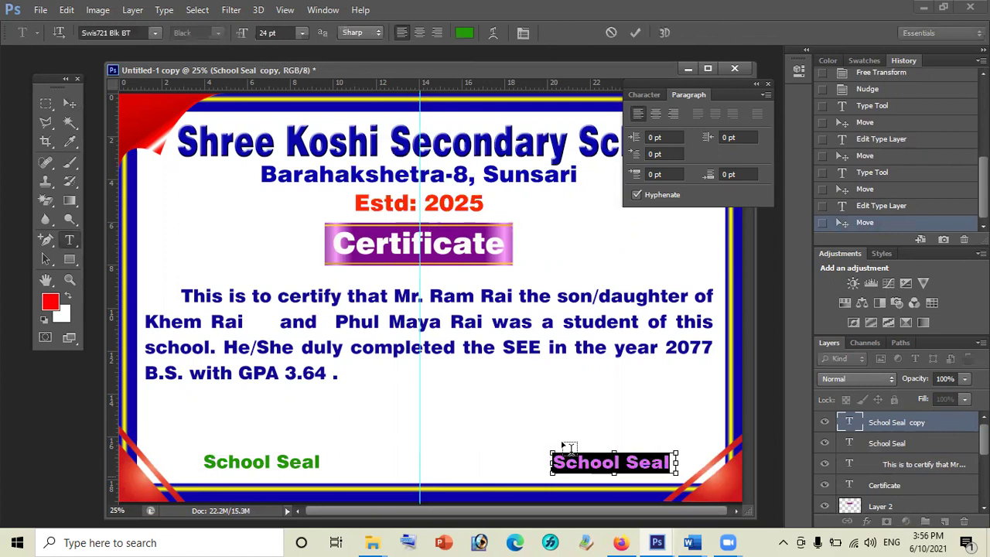
type("Head Teacher")
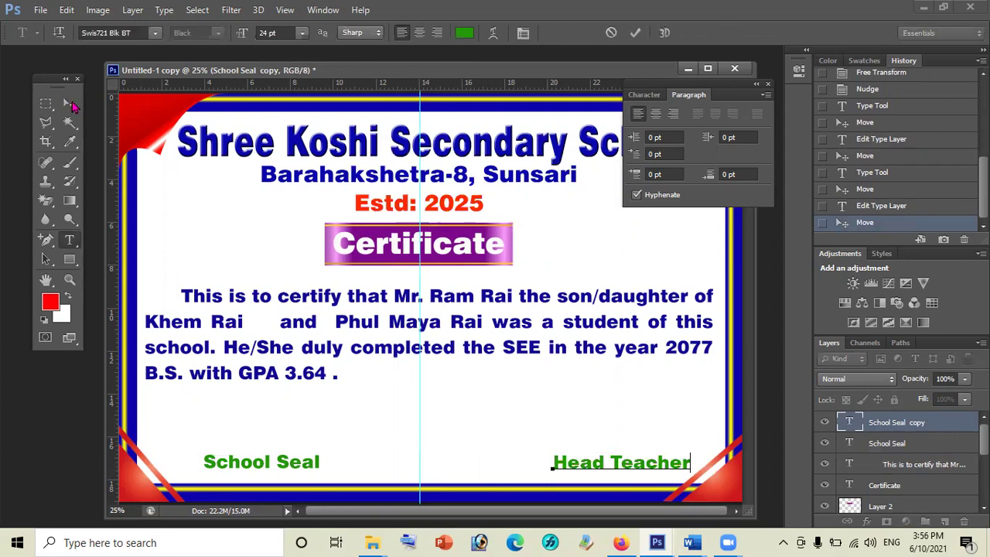
left_click(70, 105)
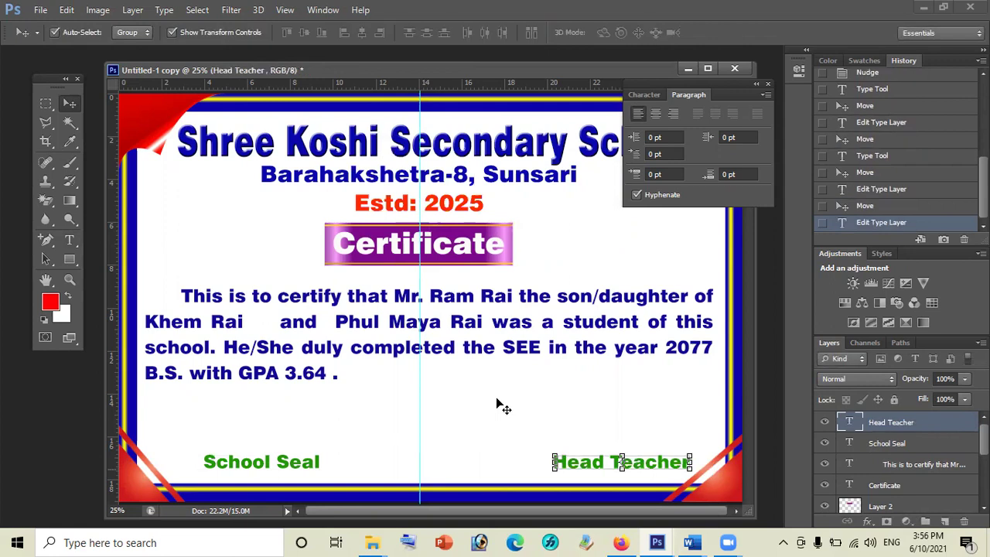
left_click_drag(501, 403, 488, 405)
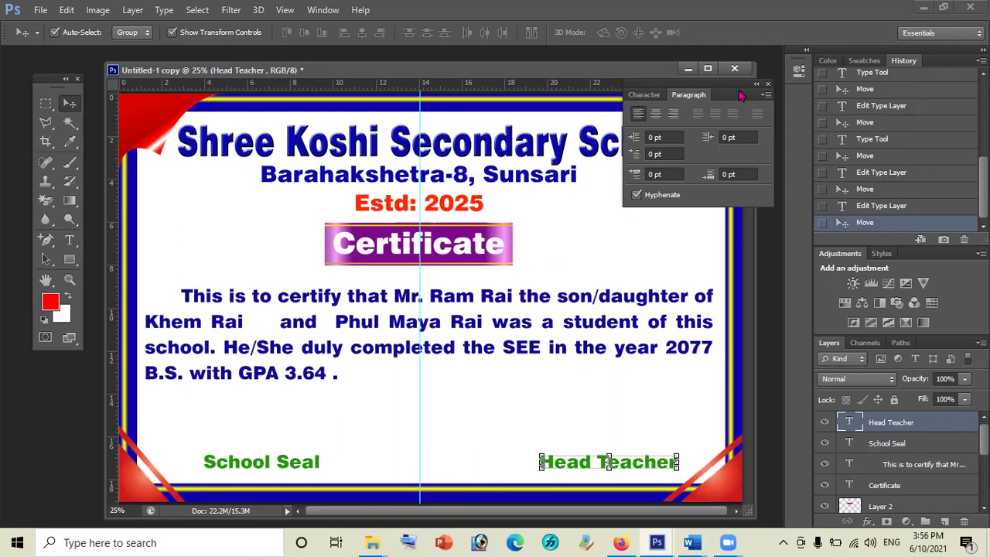
- Close the floating Character and Paragraph panels and deselect the school name heading
left_click(767, 84)
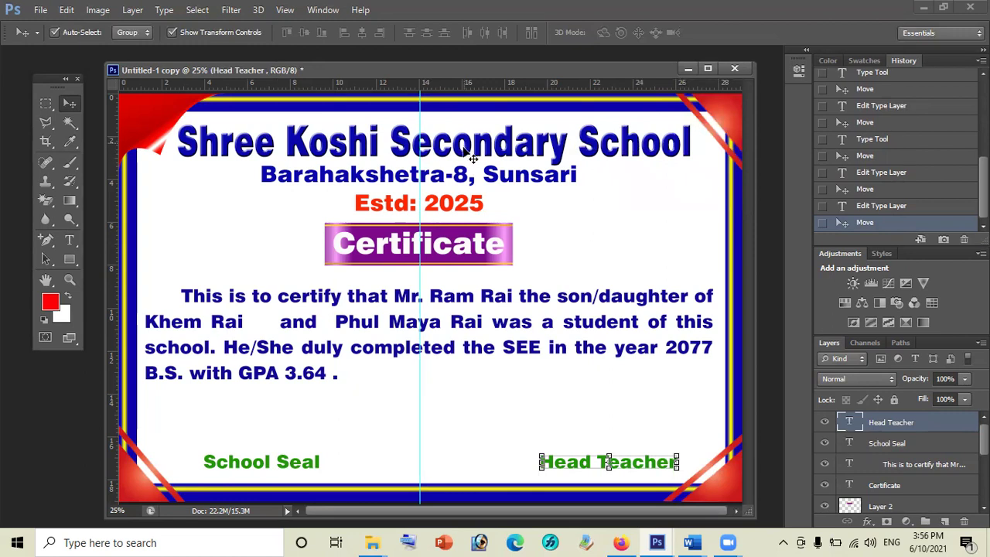
left_click(467, 155)
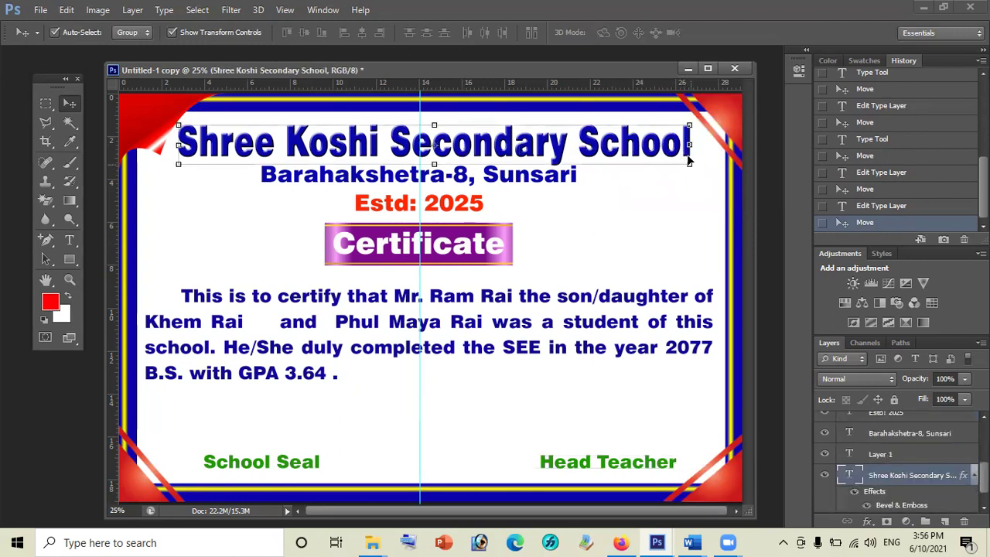
left_click(266, 223)
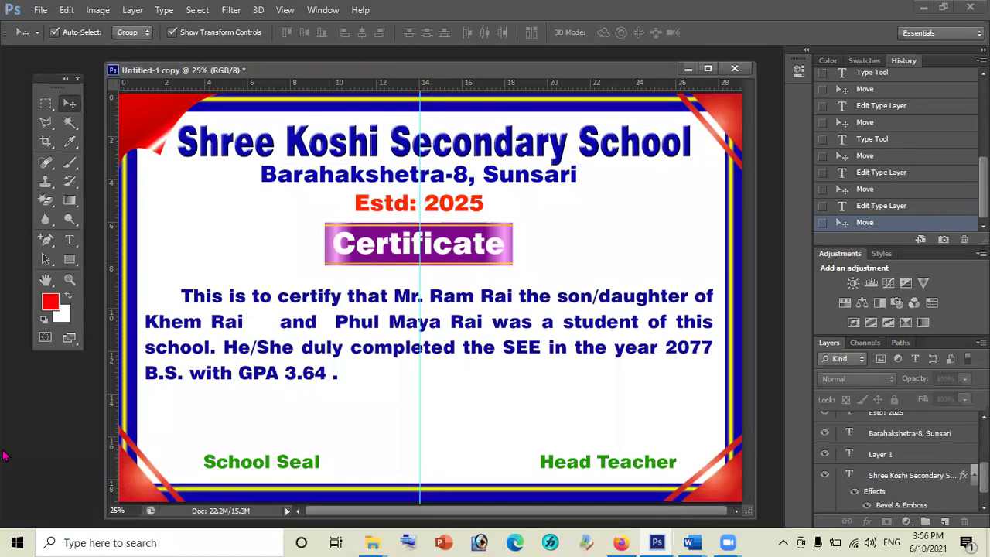
- Open the Saraswati image and drag it onto the certificate
double_click(44, 433)
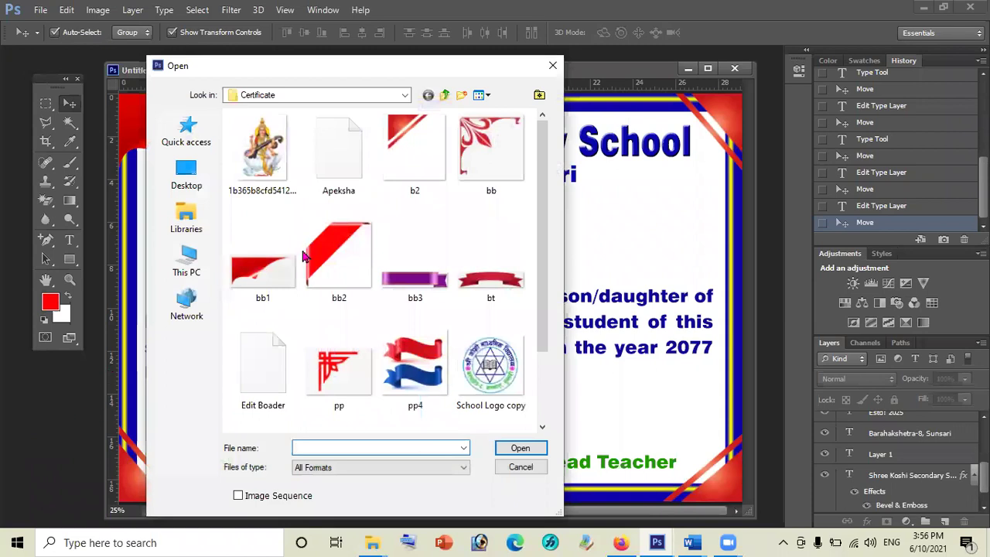
left_click(270, 162)
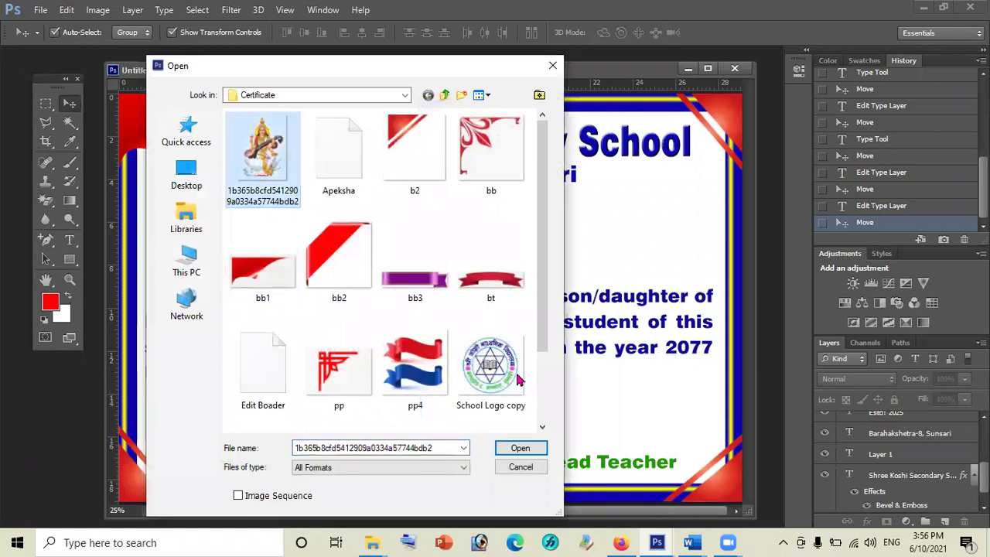
left_click(531, 453)
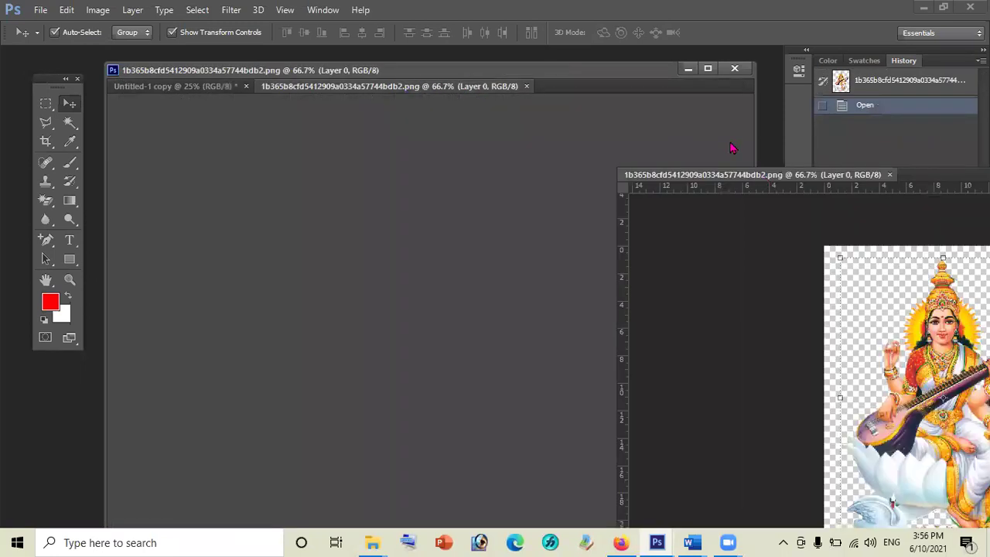
left_click_drag(401, 86, 728, 143)
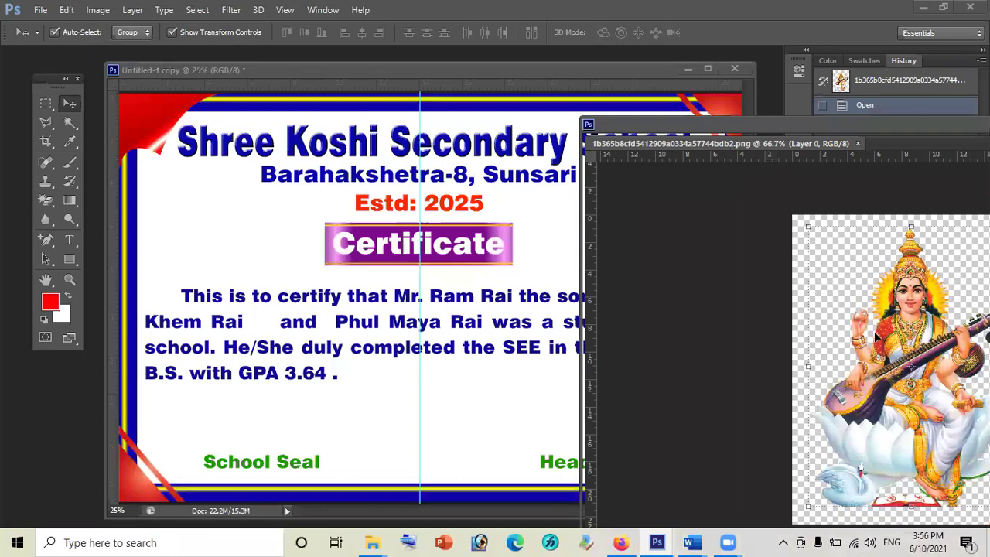
left_click_drag(910, 294, 508, 398)
- Shrink the Saraswati image and position it at the certificate's upper right
left_click_drag(646, 200, 659, 199)
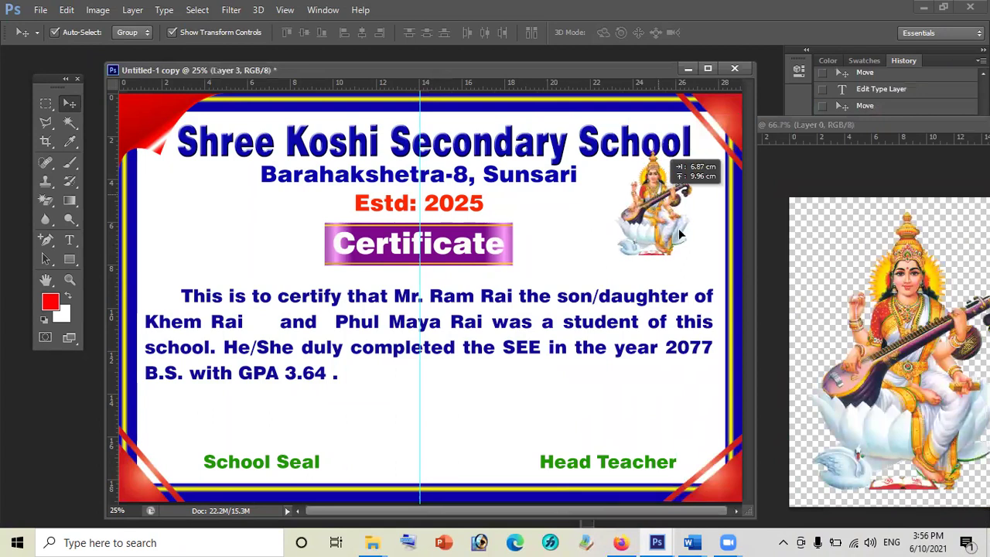
left_click_drag(680, 234, 681, 234)
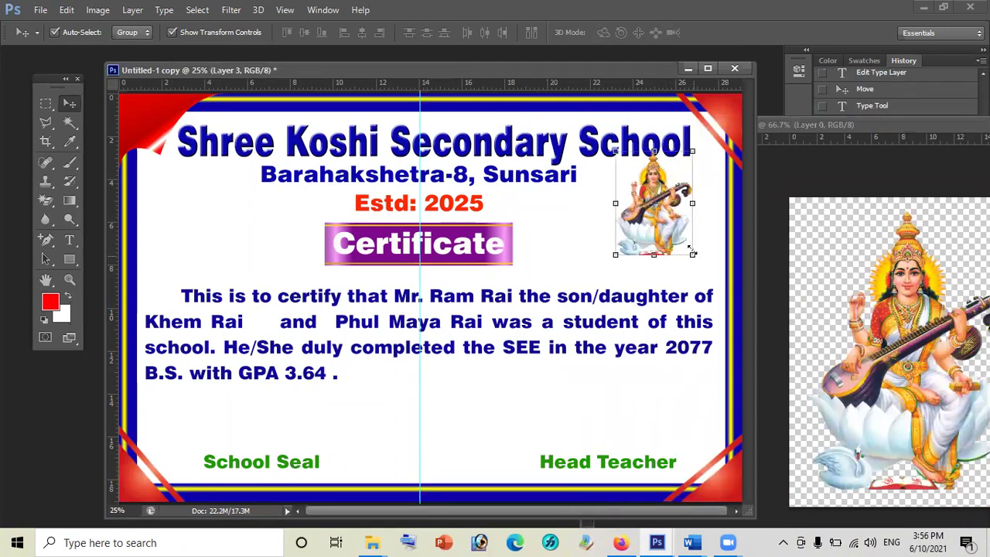
left_click_drag(692, 255, 677, 230)
left_click_drag(650, 186, 666, 199)
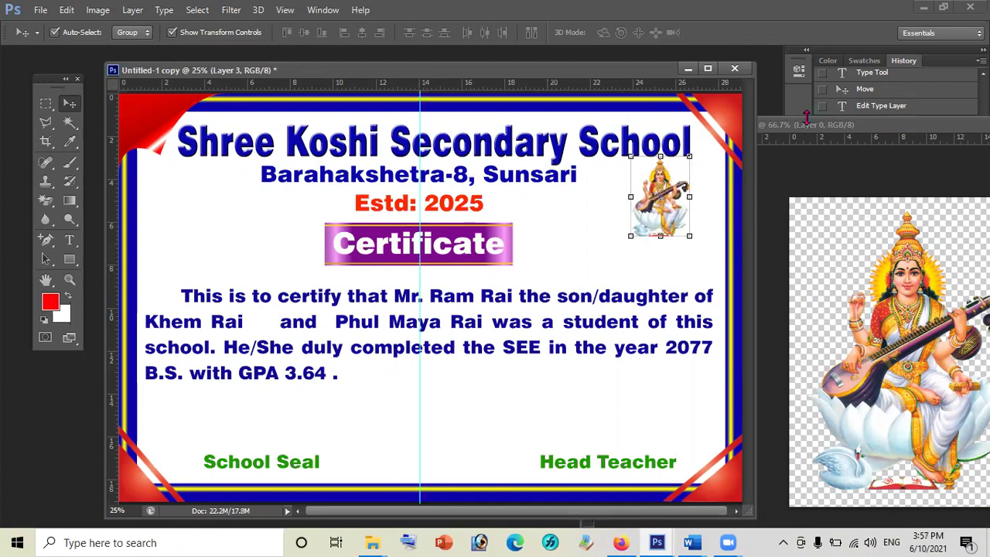
- Close the Saraswati document and bring up the Open dialog for the Certificate folder
left_click_drag(789, 128, 317, 160)
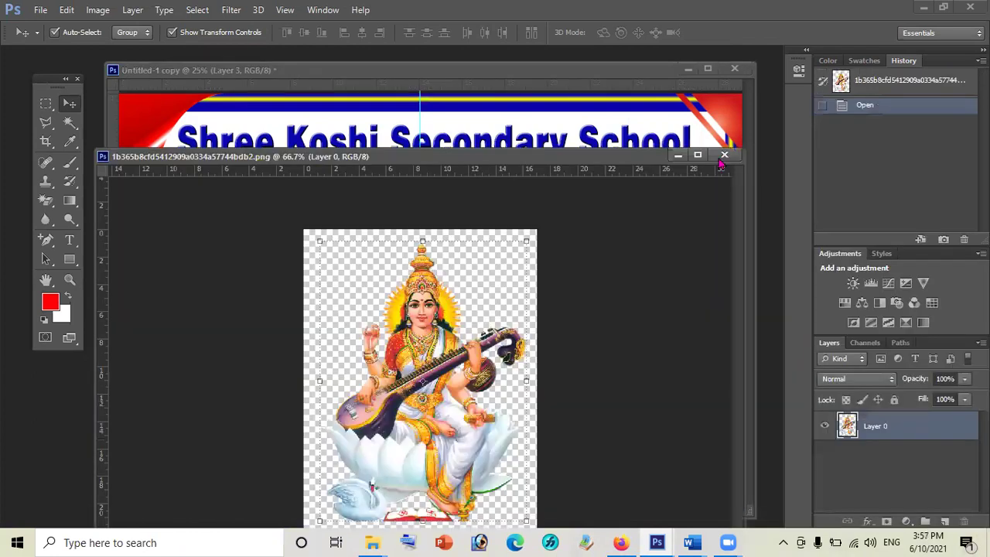
key("ctrl+w")
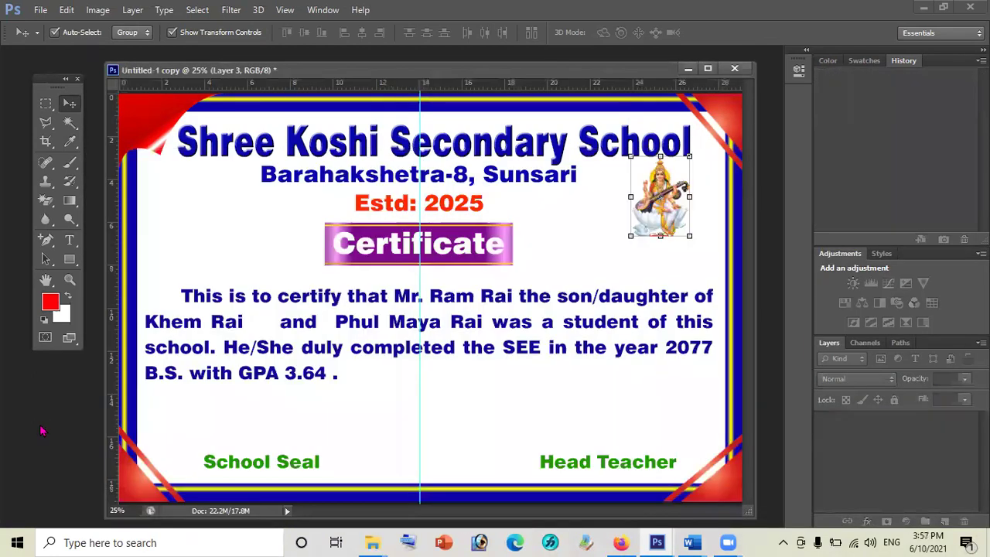
key("ctrl+o")
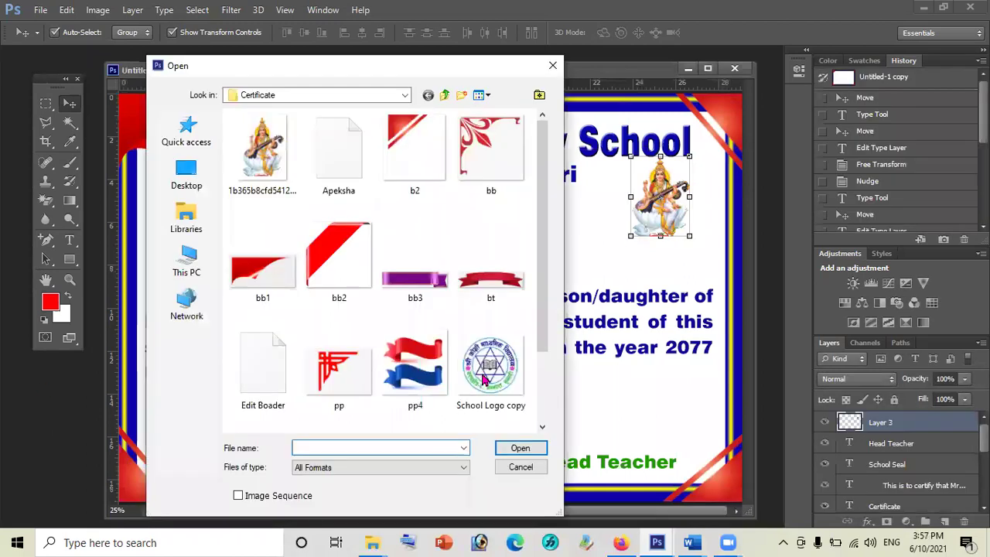
- Open 'School Logo copy' as a floating document window beside the certificate
left_click(484, 379)
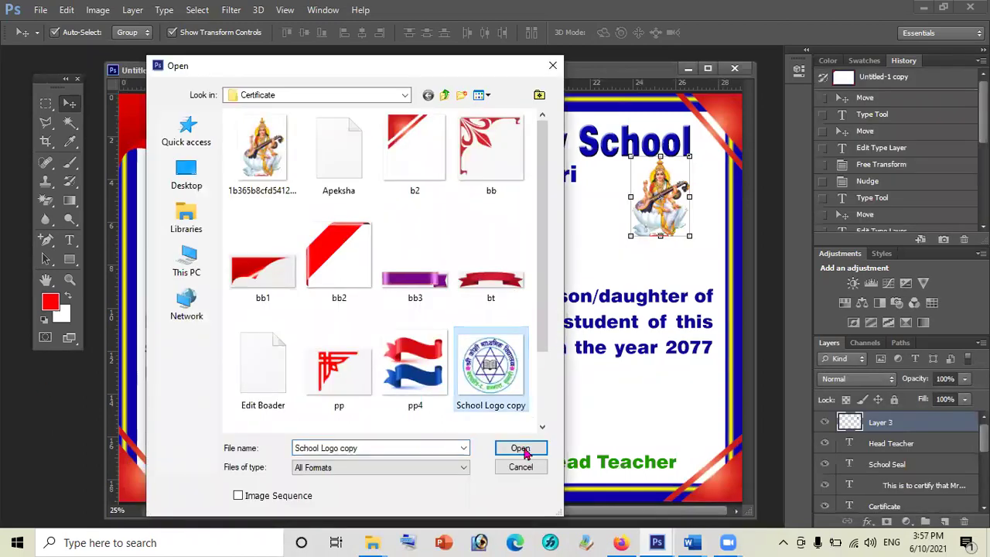
left_click(521, 449)
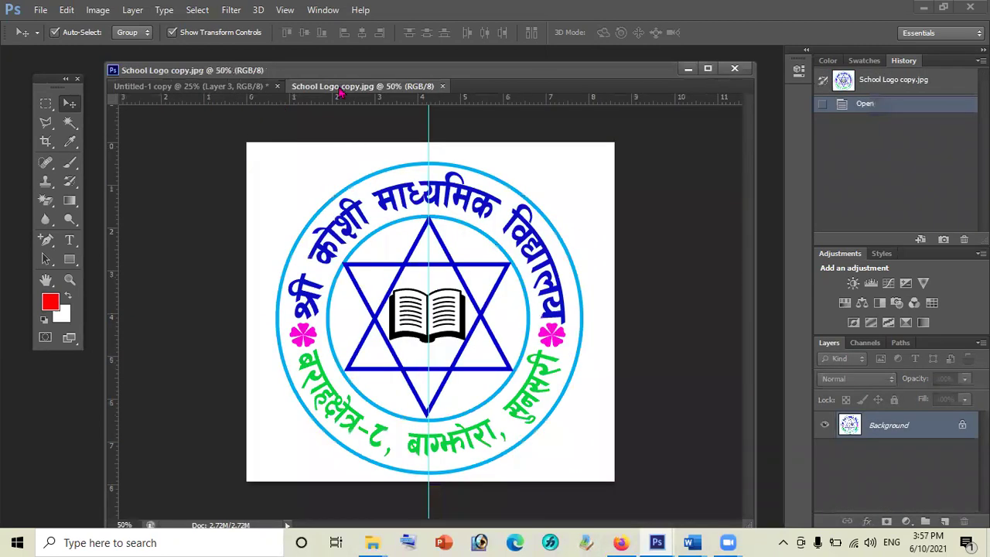
left_click_drag(340, 91, 529, 149)
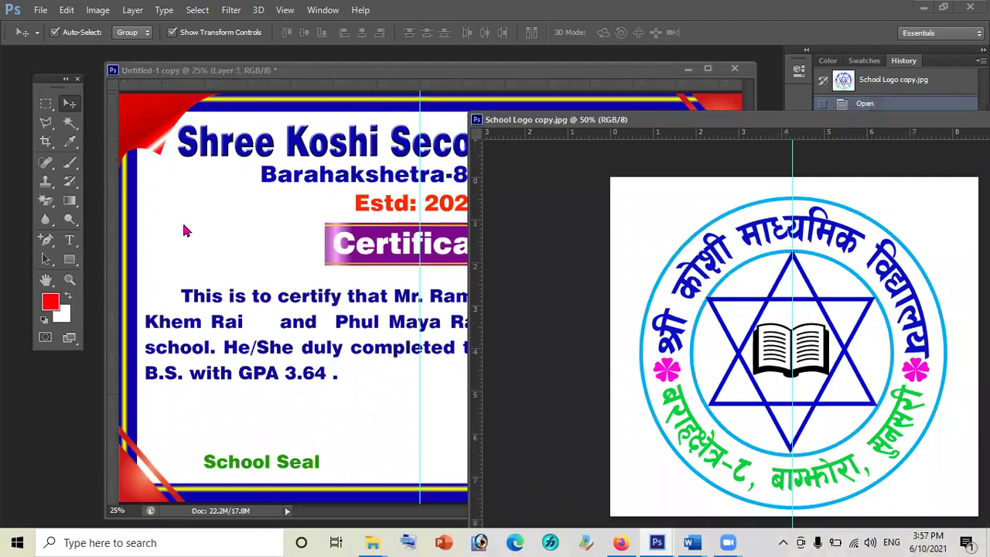
- Erase the logo's white background to transparency with a single Magic Eraser click
left_click(45, 201)
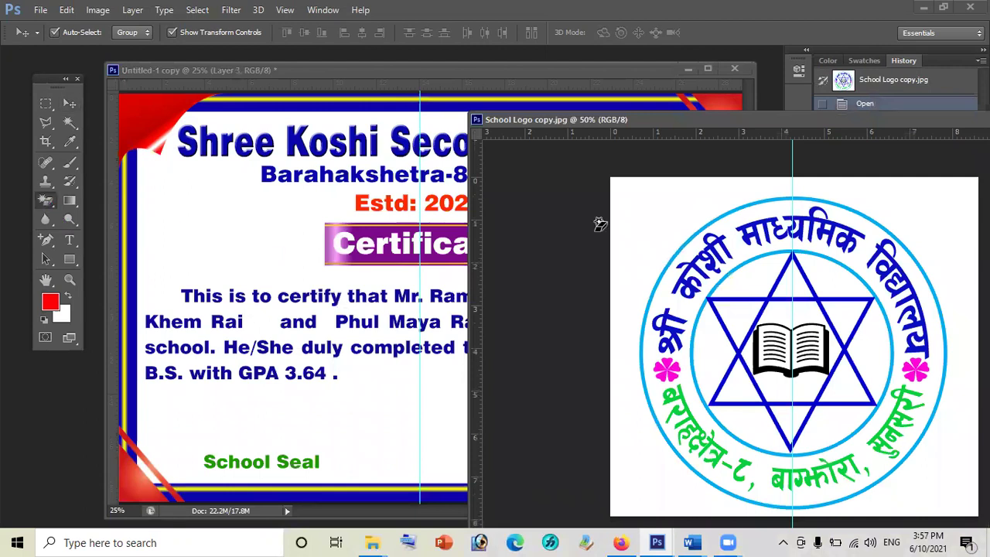
left_click(630, 232)
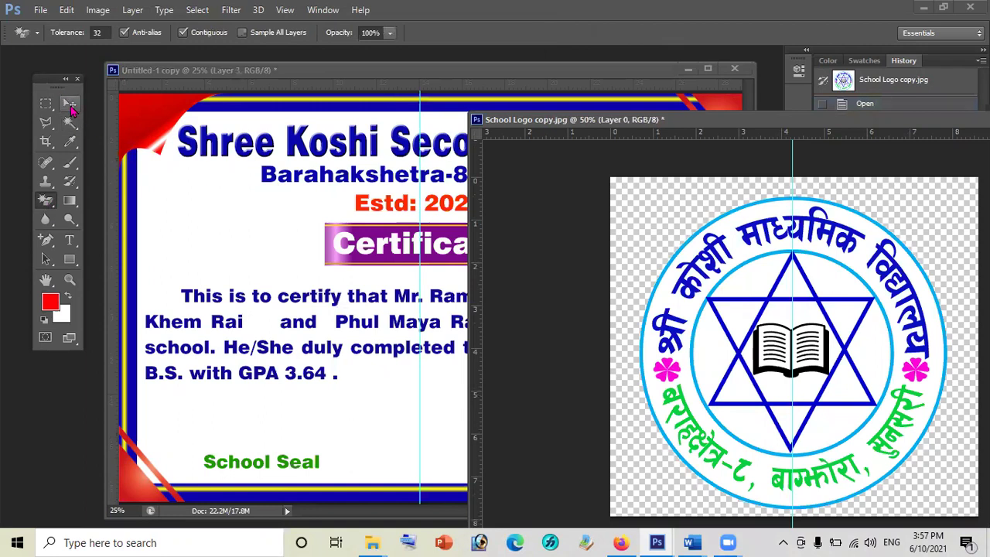
left_click(70, 106)
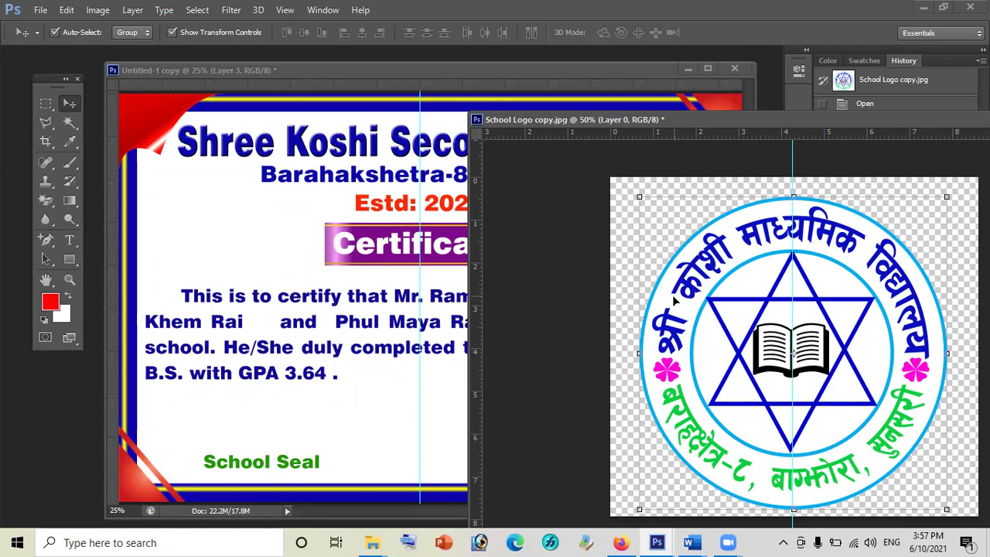
- Bring the school logo onto the certificate, shrink it to about 64%, and place it top-left
left_click_drag(675, 301, 261, 232)
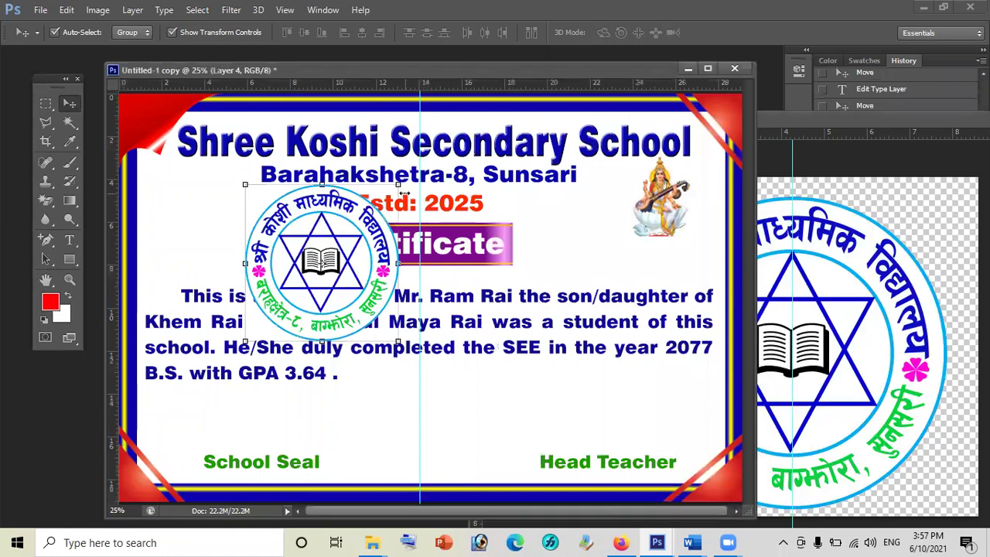
left_click_drag(397, 186, 343, 241)
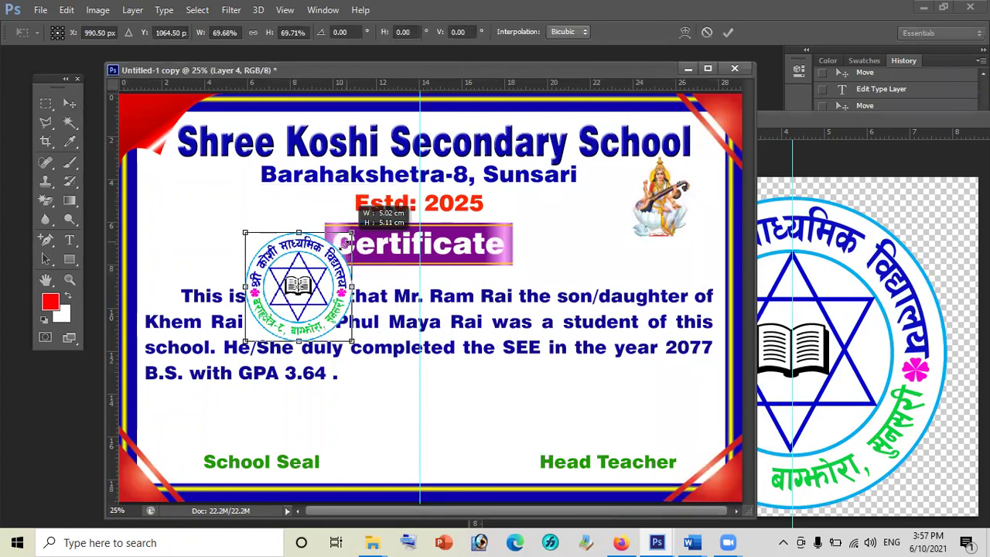
key("Return")
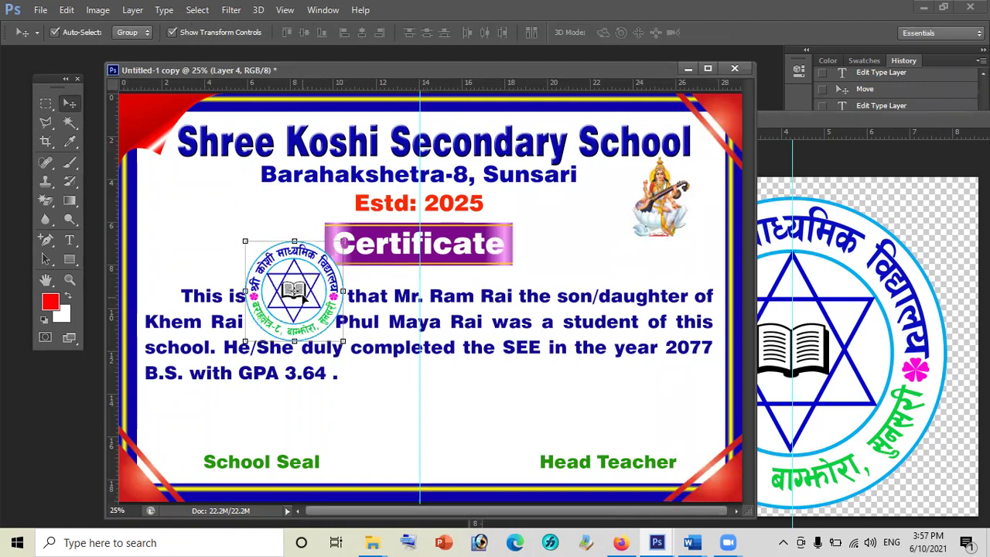
left_click_drag(325, 287, 237, 216)
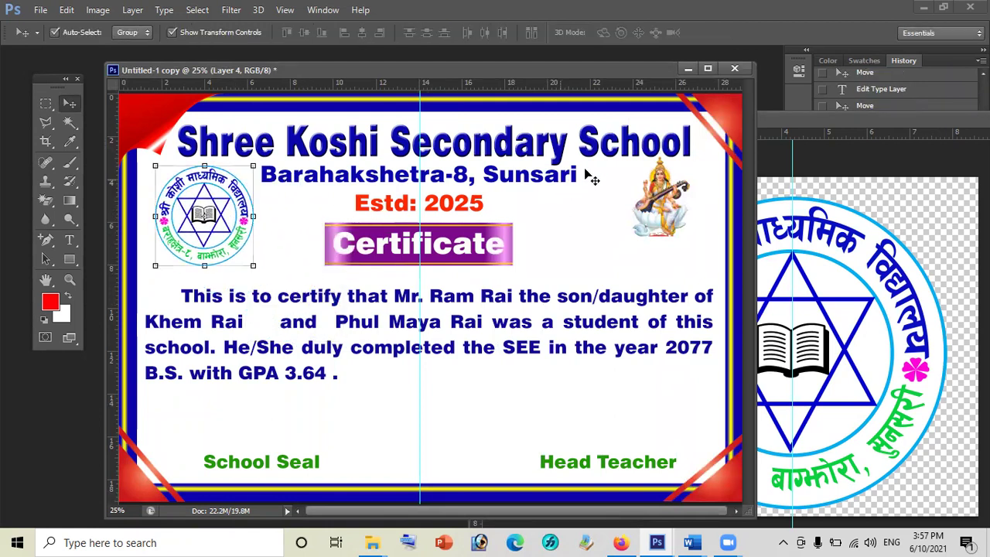
- Add a horizontal guide at the Saraswati image's bottom and resize the logo to match it
left_click(673, 205)
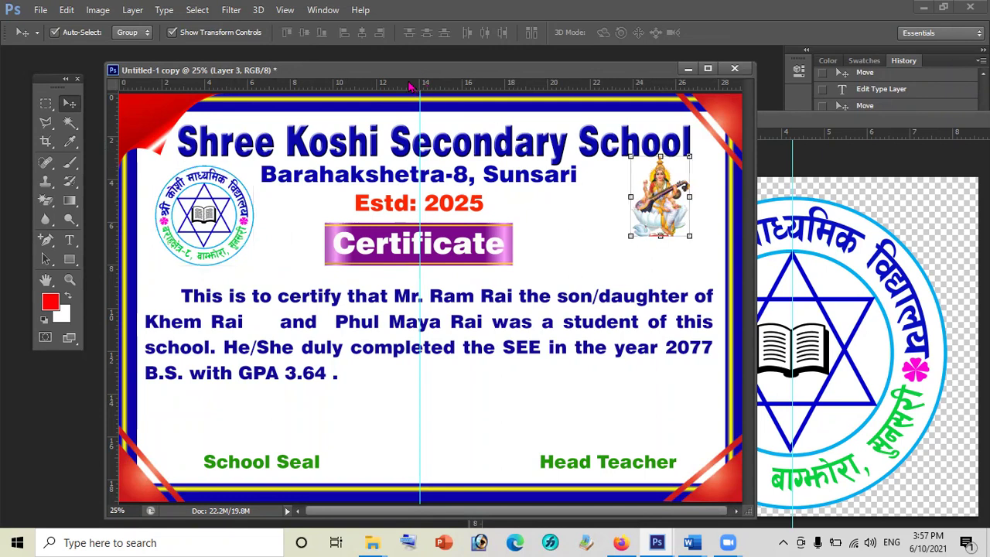
left_click_drag(410, 87, 401, 236)
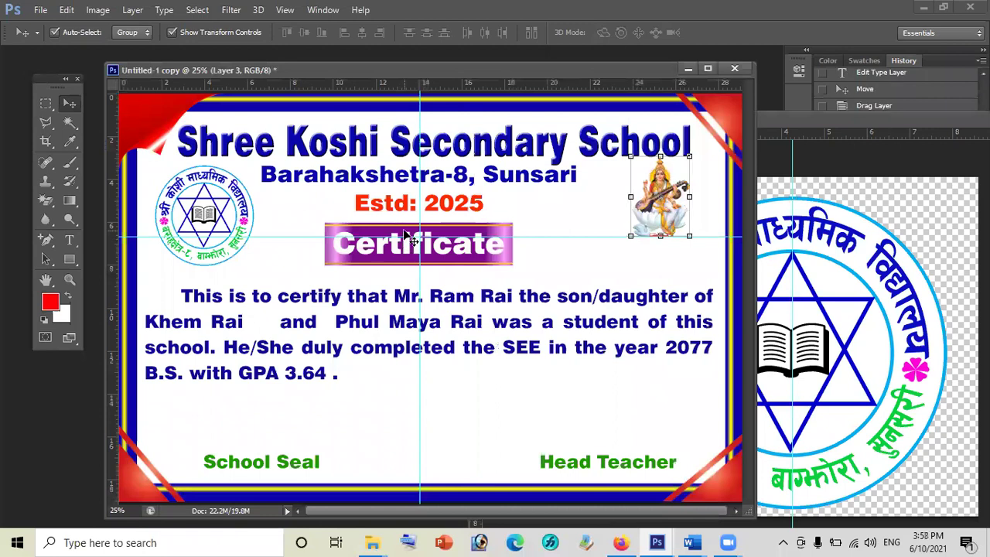
left_click(214, 184)
left_click_drag(254, 266, 229, 238)
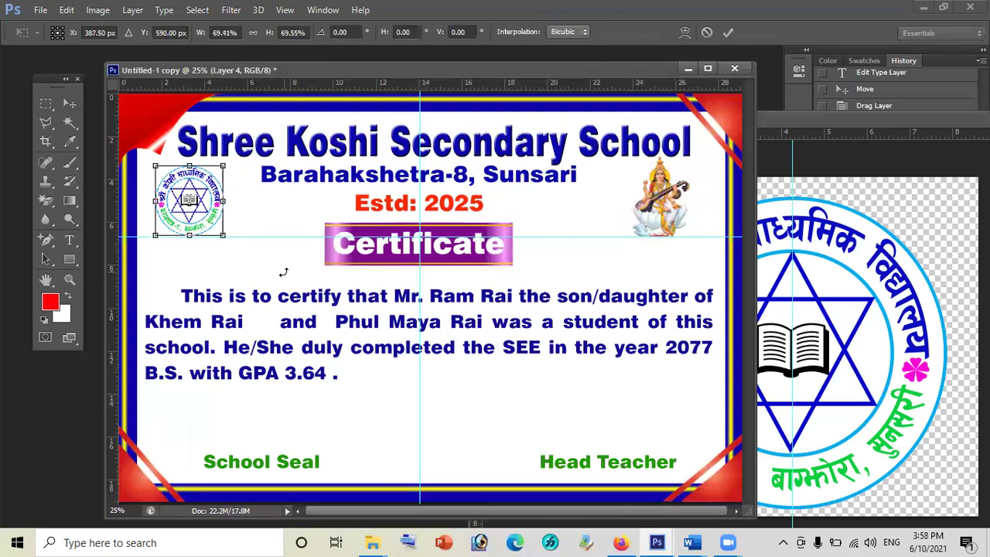
key("Return")
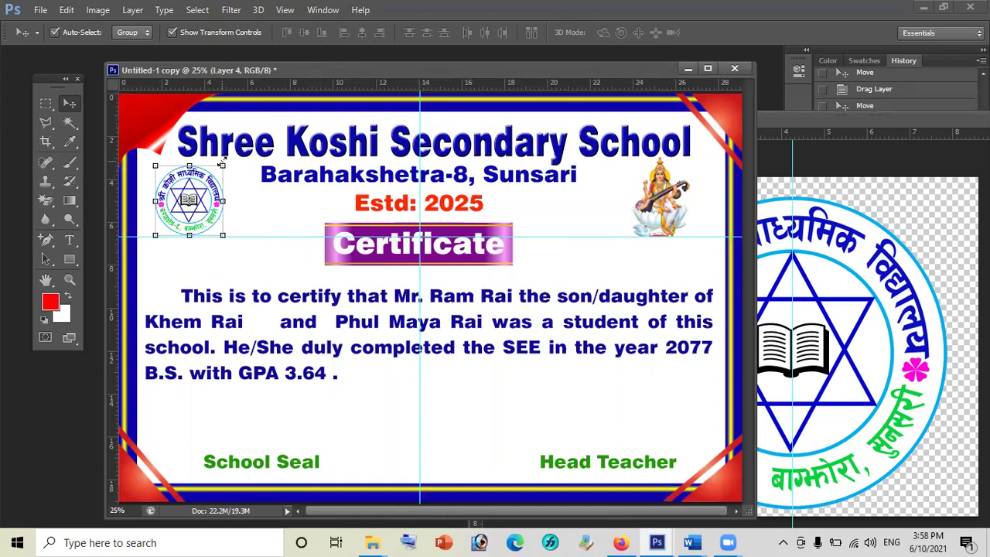
left_click_drag(234, 158, 229, 160)
key("Return")
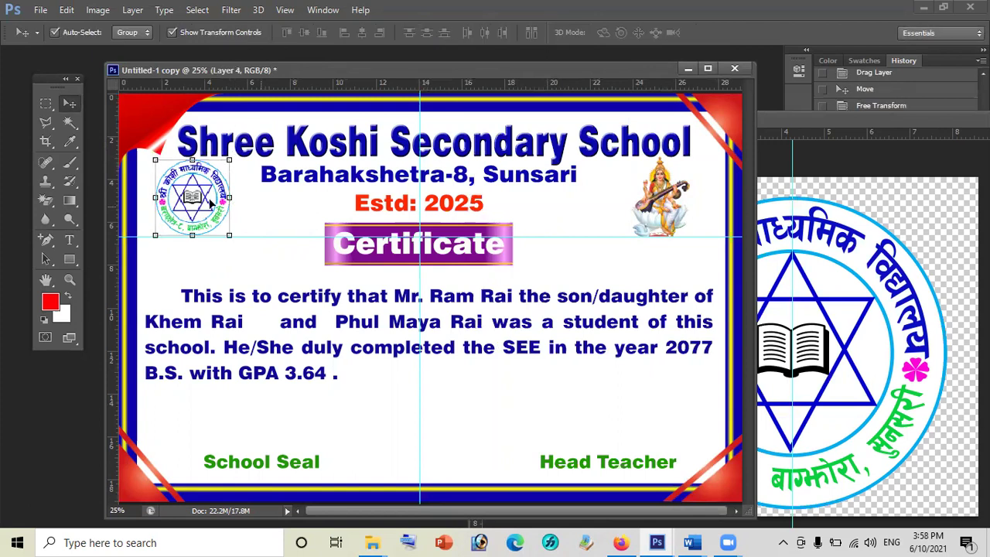
- Shift the logo into place beside the school name and apply the transformation
key("ctrl+t")
left_click_drag(209, 201, 214, 220)
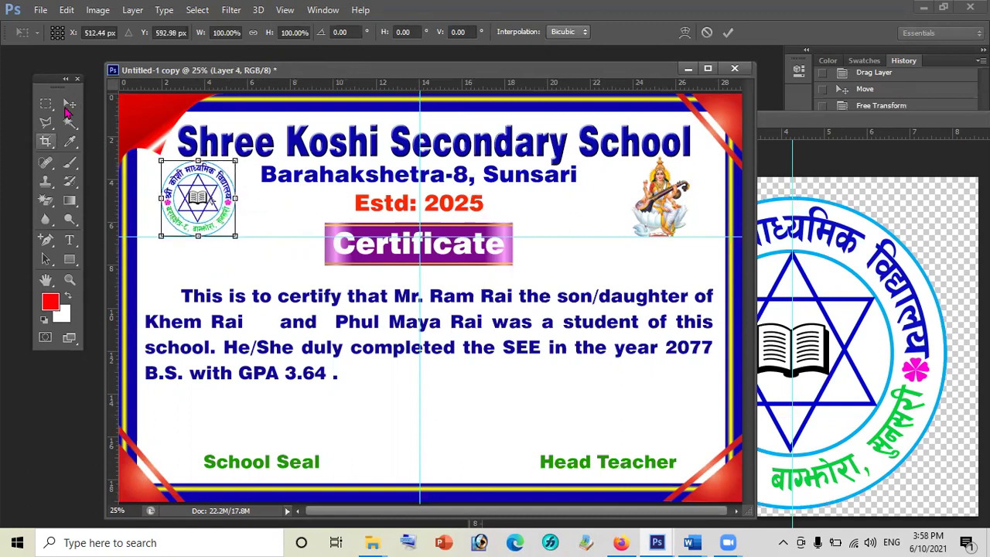
left_click(69, 104)
left_click(446, 216)
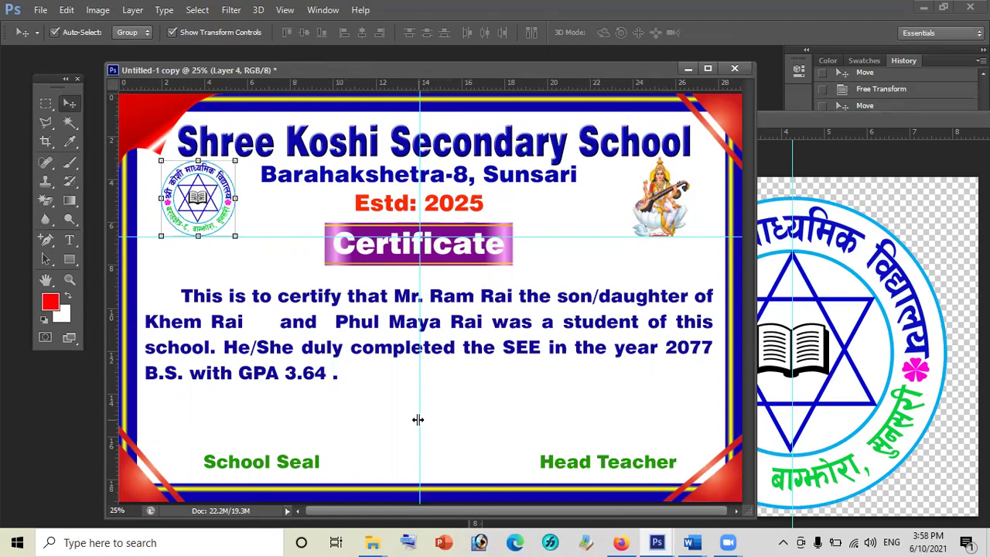
- Save the certificate as Certifiate.psd, then bring the School Logo copy.jpg window forward
key("ctrl+s")
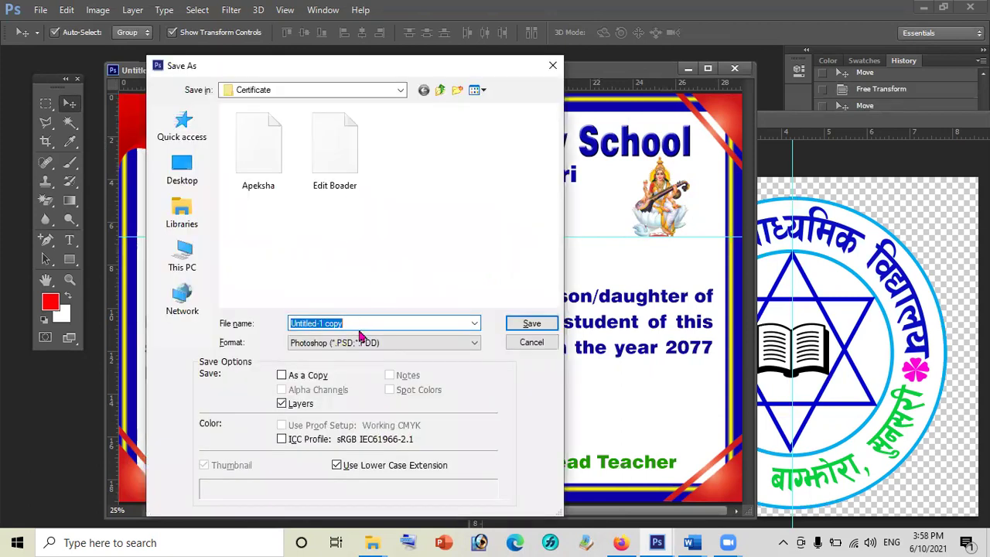
type("C")
type("v")
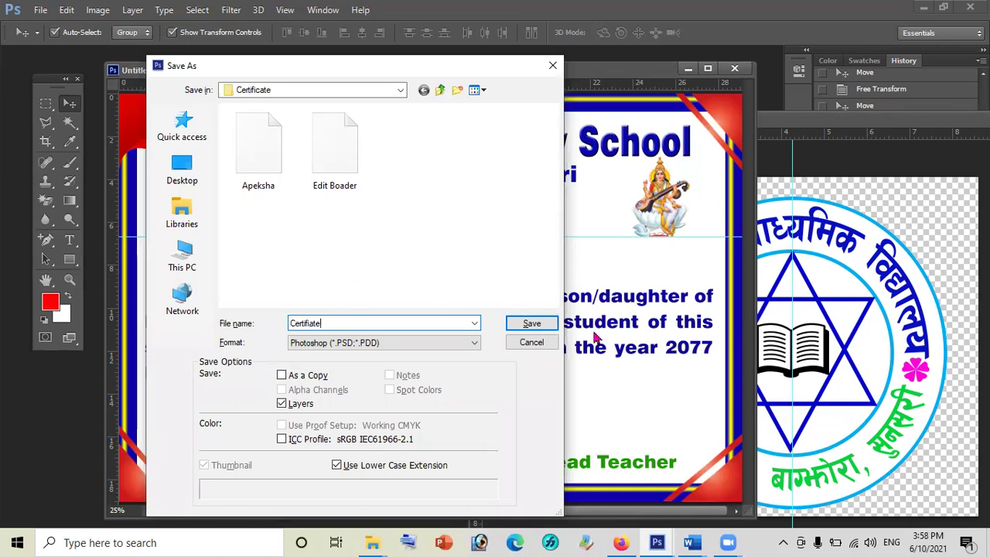
left_click(532, 323)
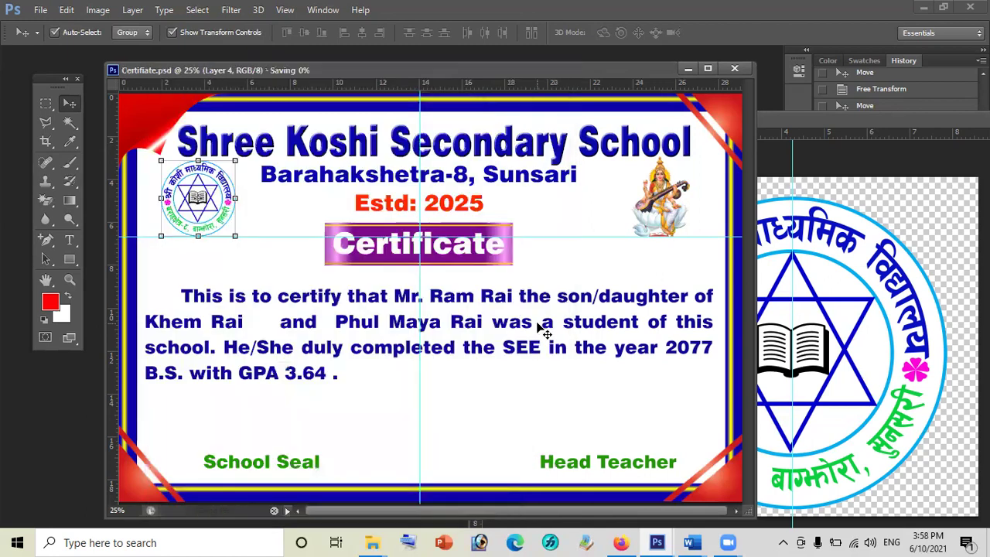
left_click(814, 120)
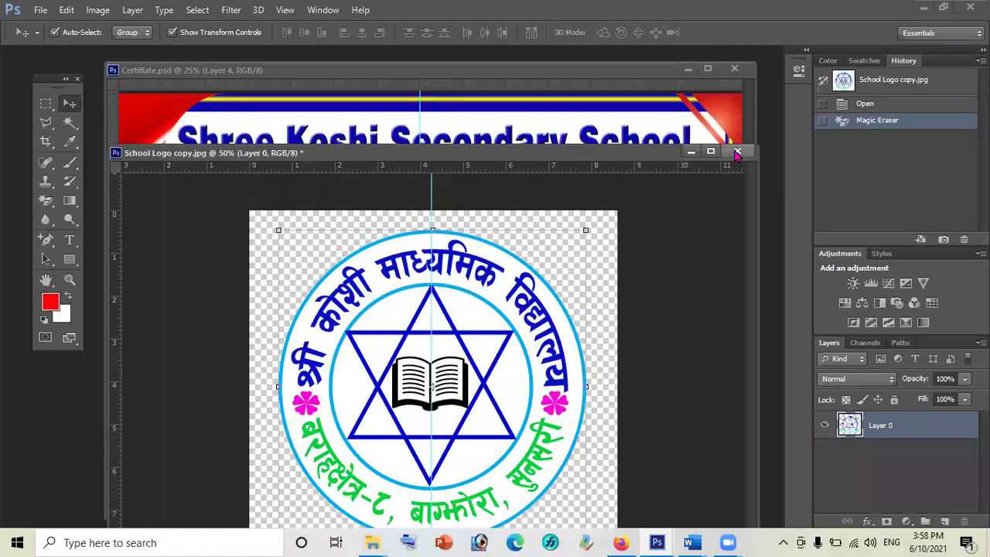
- Close School Logo copy.jpg without saving and open the purple ribbon image bb3
left_click(737, 150)
left_click(503, 216)
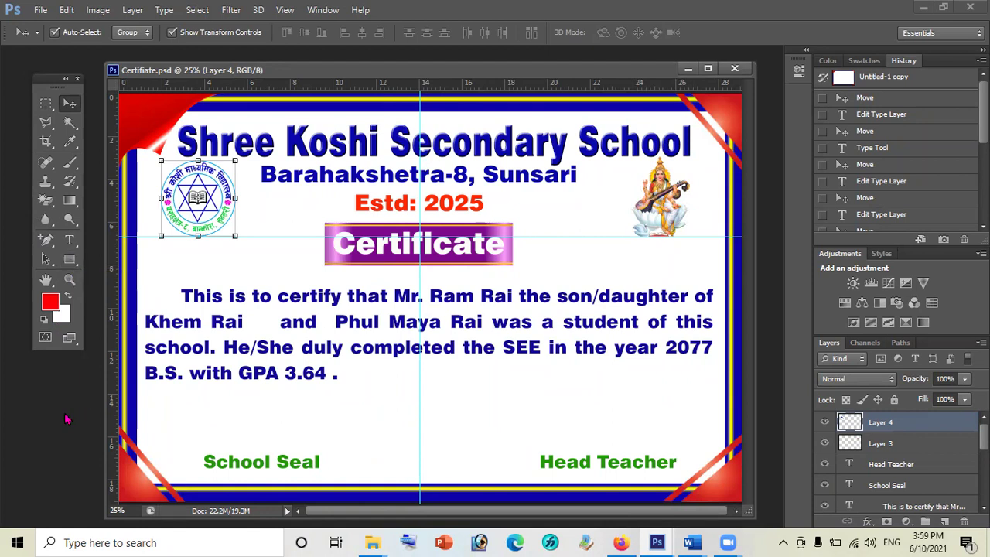
key("ctrl+o")
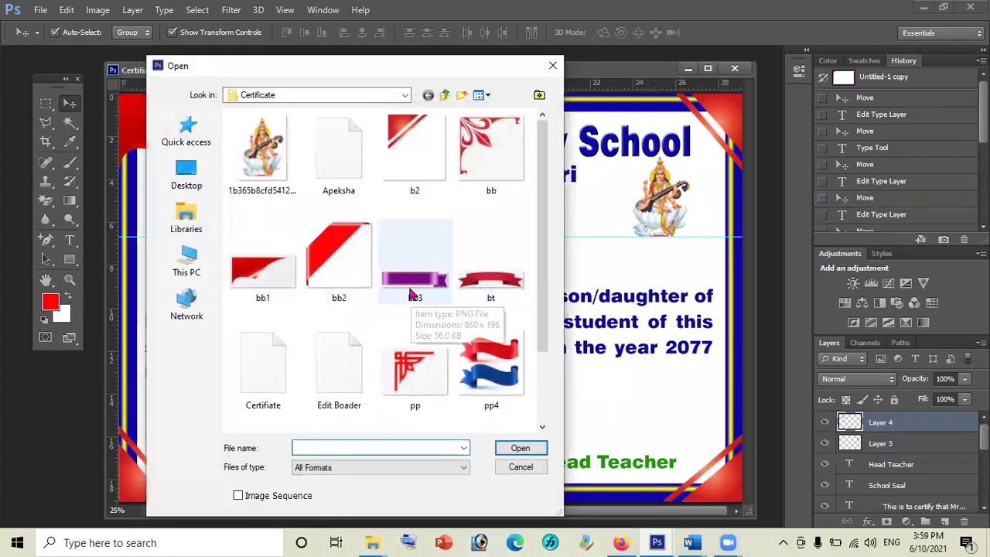
scroll(410, 271, "down", 2)
scroll(404, 218, "up", 2)
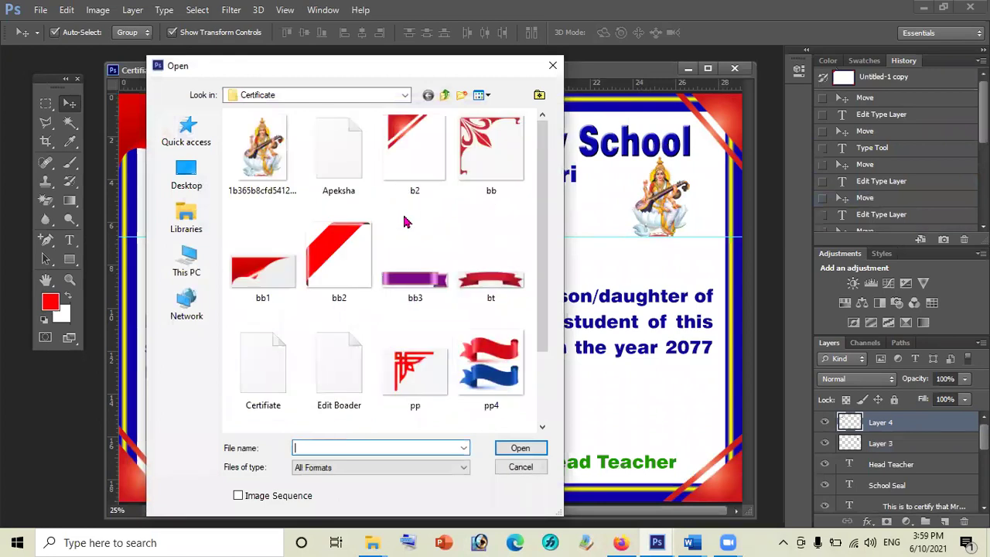
left_click(429, 282)
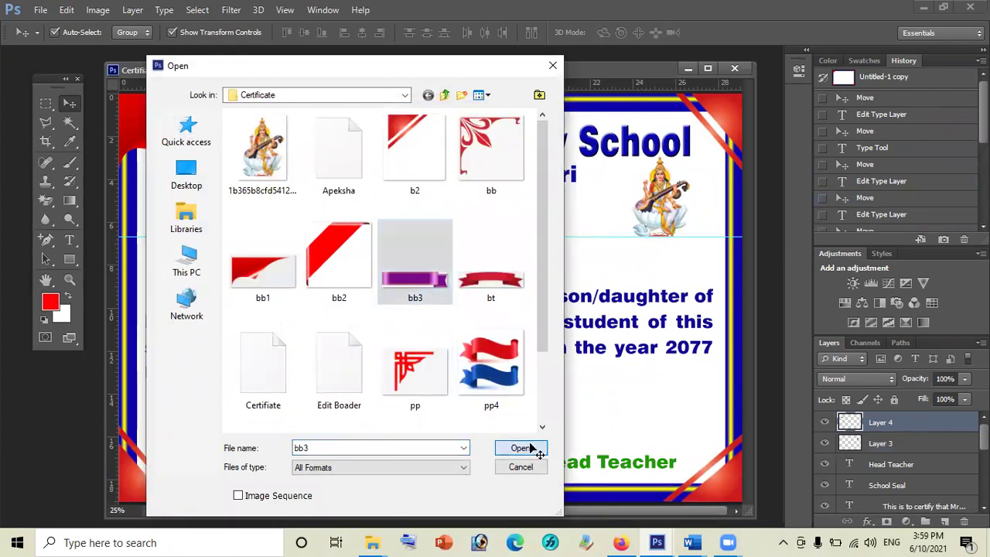
left_click(531, 448)
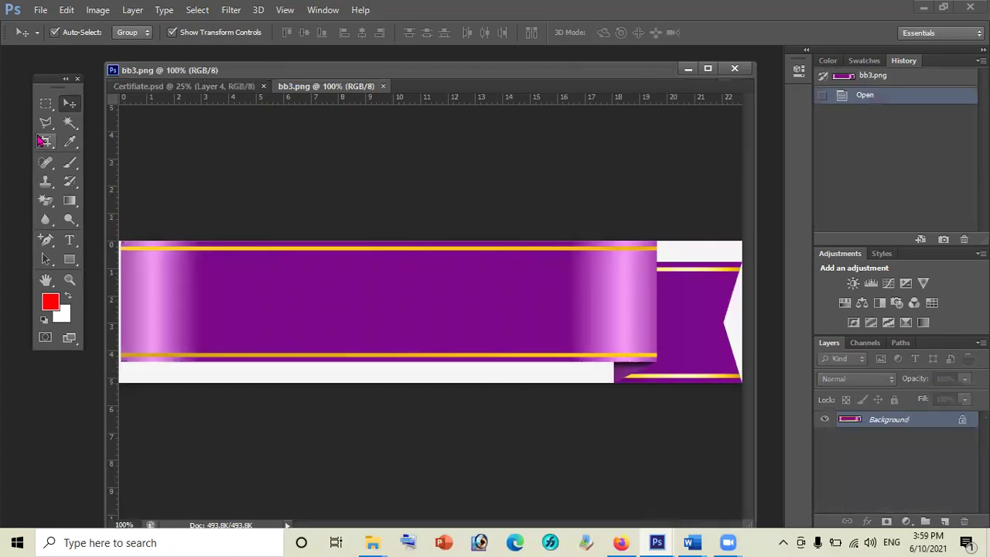
- Select a thin strip along the bb3 ribbon's top edge and bring it onto the certificate as Layer 5
left_click(46, 103)
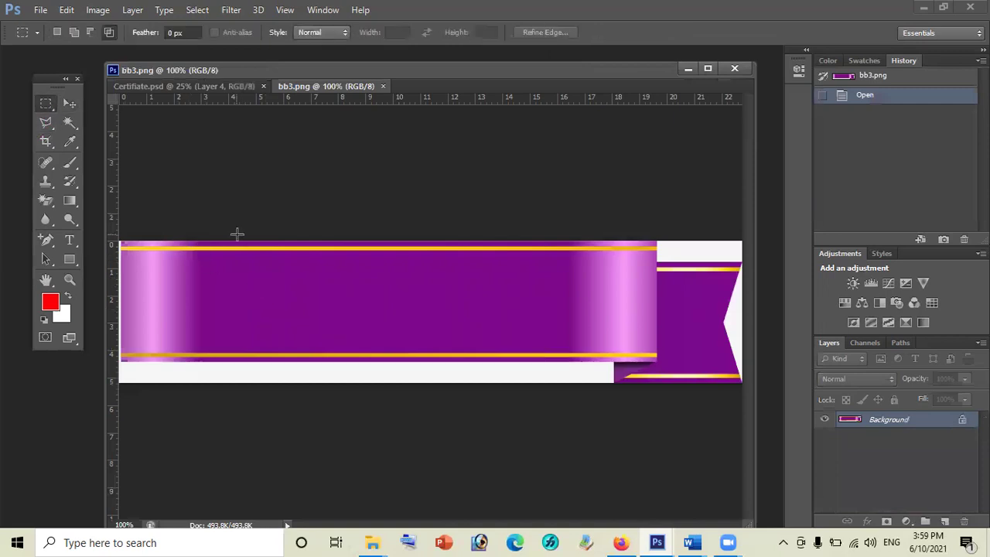
left_click_drag(220, 242, 352, 251)
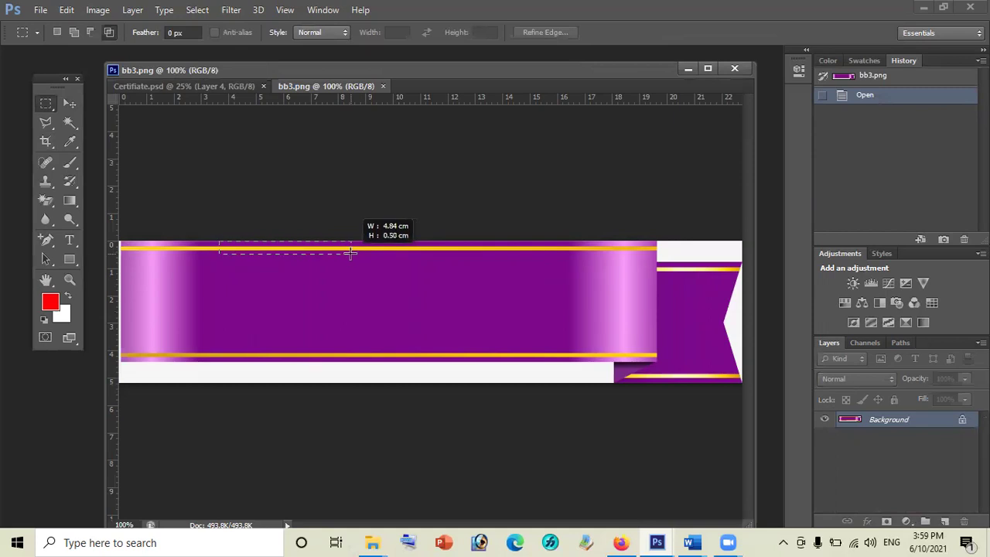
left_click_drag(352, 251, 352, 254)
key("Down")
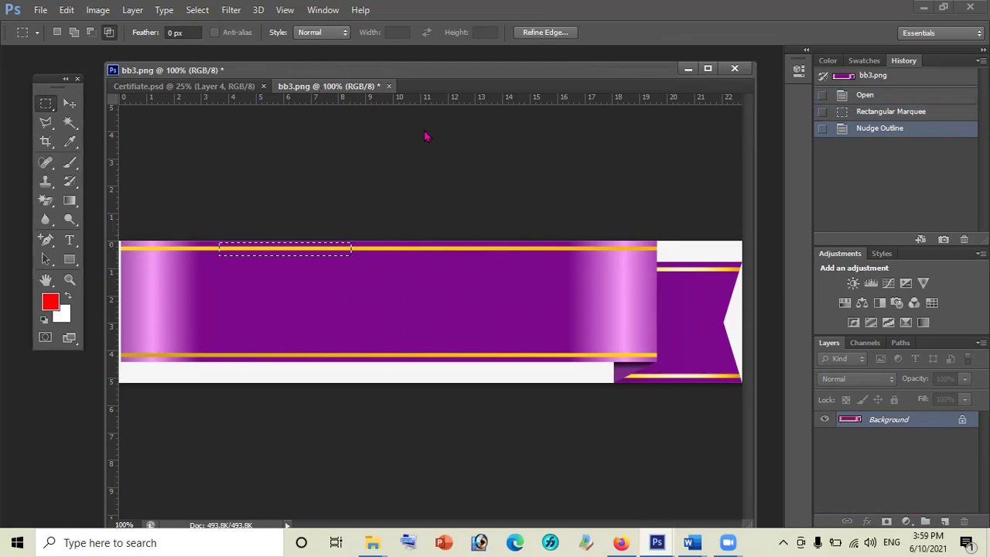
left_click_drag(319, 85, 499, 158)
left_click(332, 409)
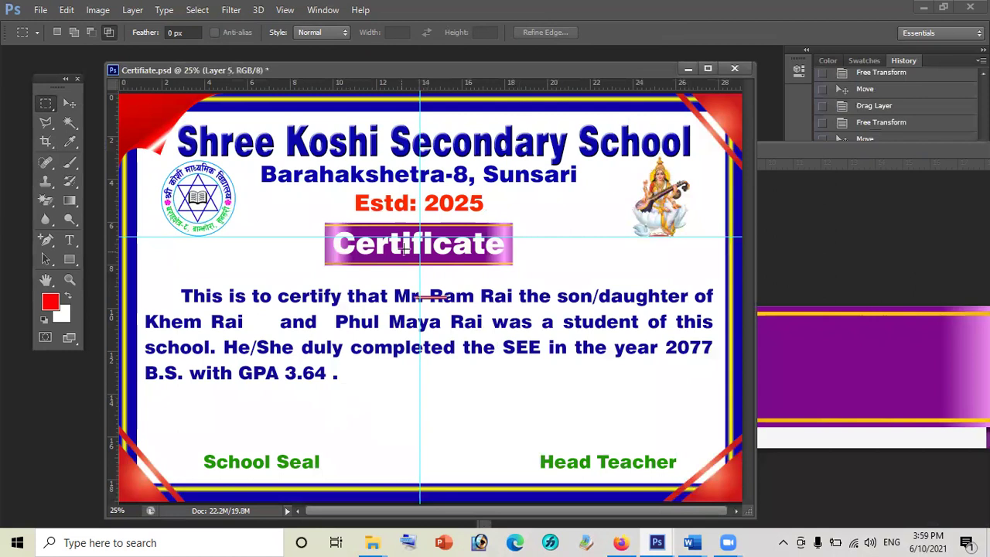
- Move the ribbon strip to sit just above the School Seal label
left_click(69, 104)
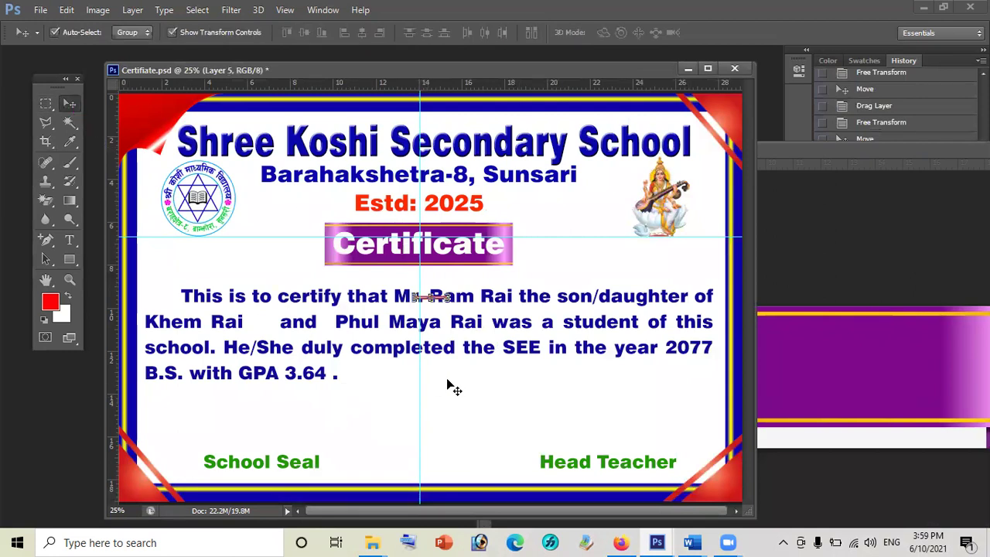
left_click_drag(443, 300, 240, 456)
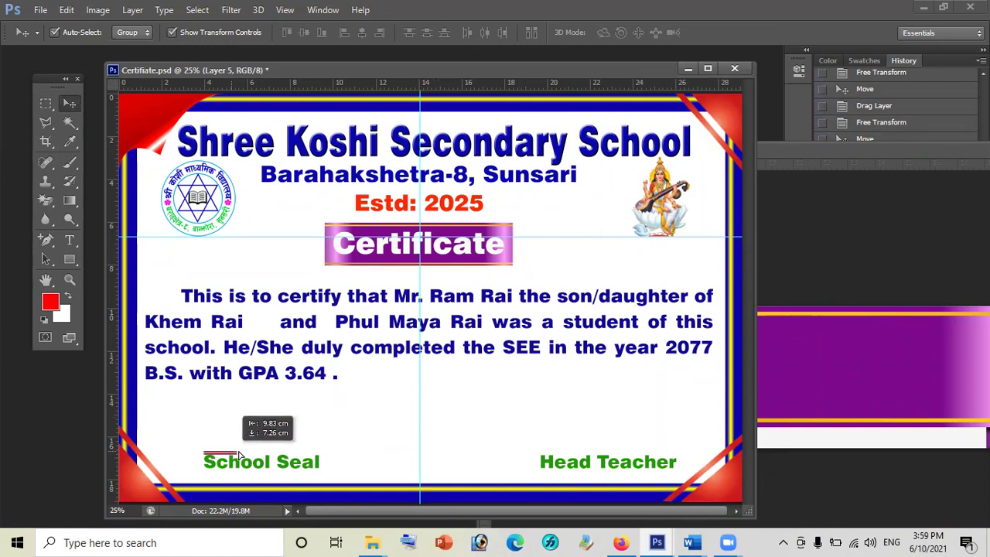
left_click_drag(239, 456, 246, 457)
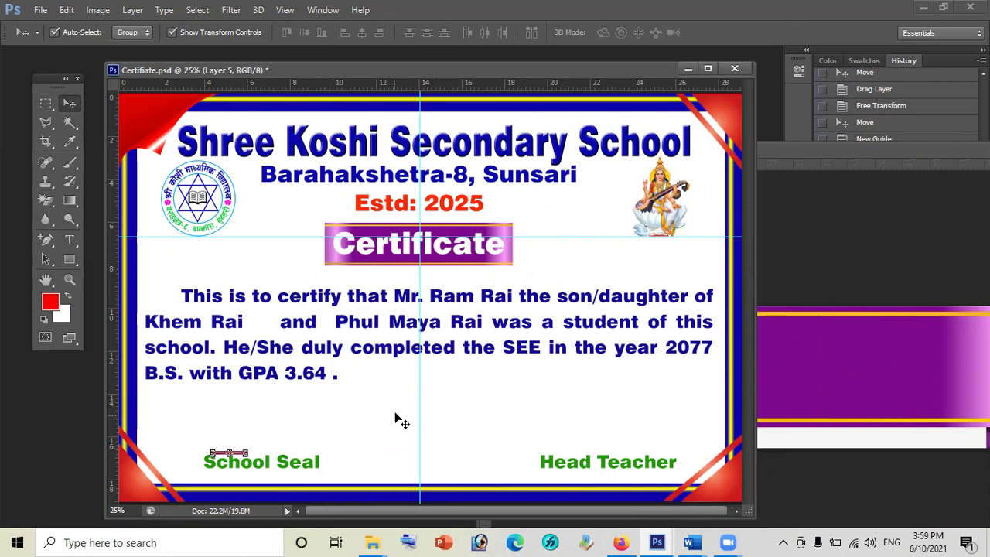
key("shift+Up")
key("shift+Up")
- Stretch the strip wider and thinner to span School Seal, then drag a copy above Head Teacher
key("ctrl+t")
mouse_move(249, 452)
left_mouse_down()
mouse_move(324, 458)
mouse_move(318, 446)
left_mouse_up()
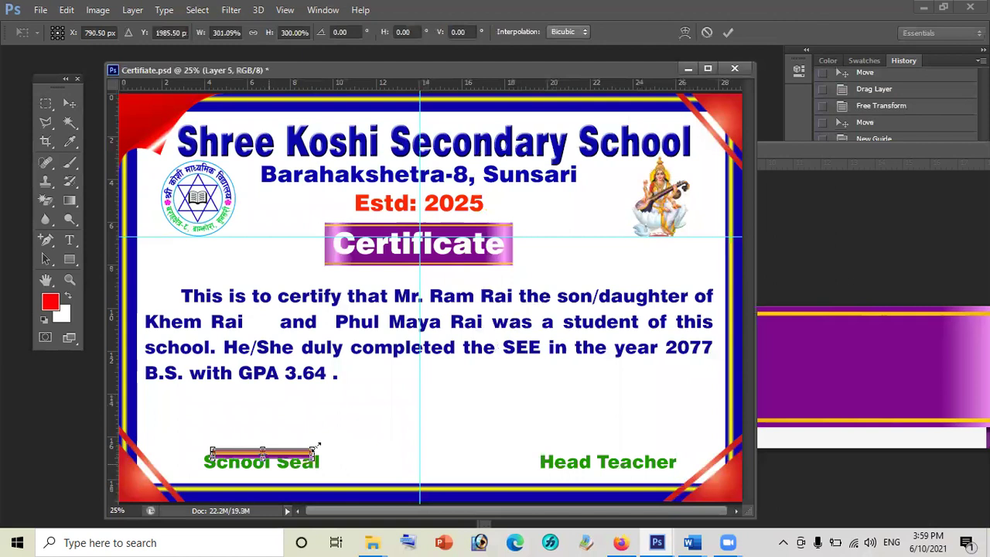
key("ctrl+plus")
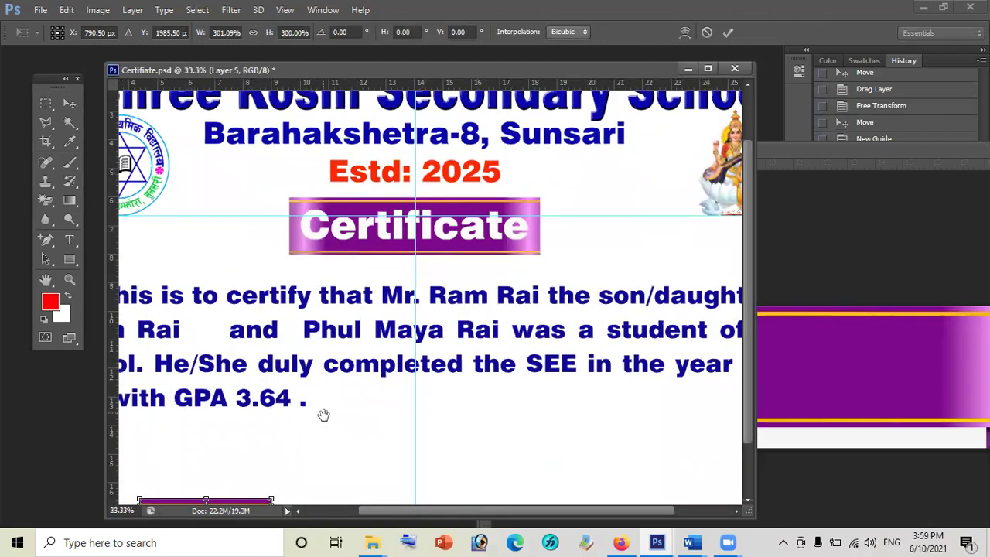
left_click_drag(401, 386, 506, 322)
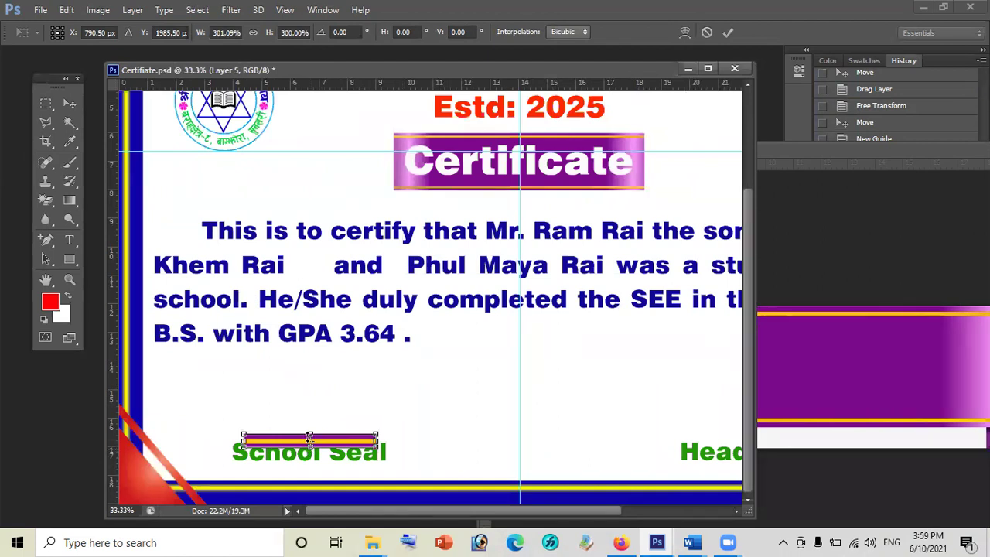
left_click_drag(310, 439, 310, 435)
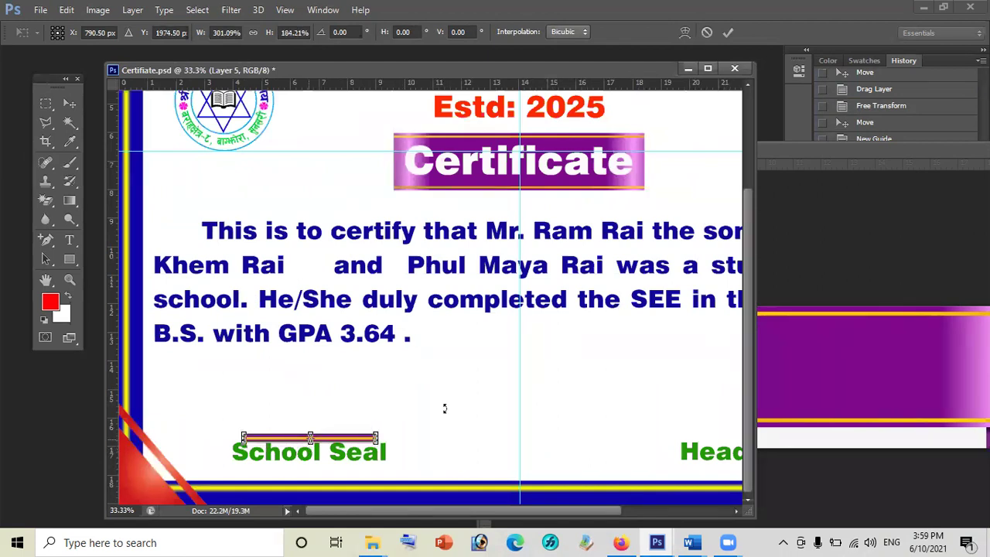
key("shift+Up")
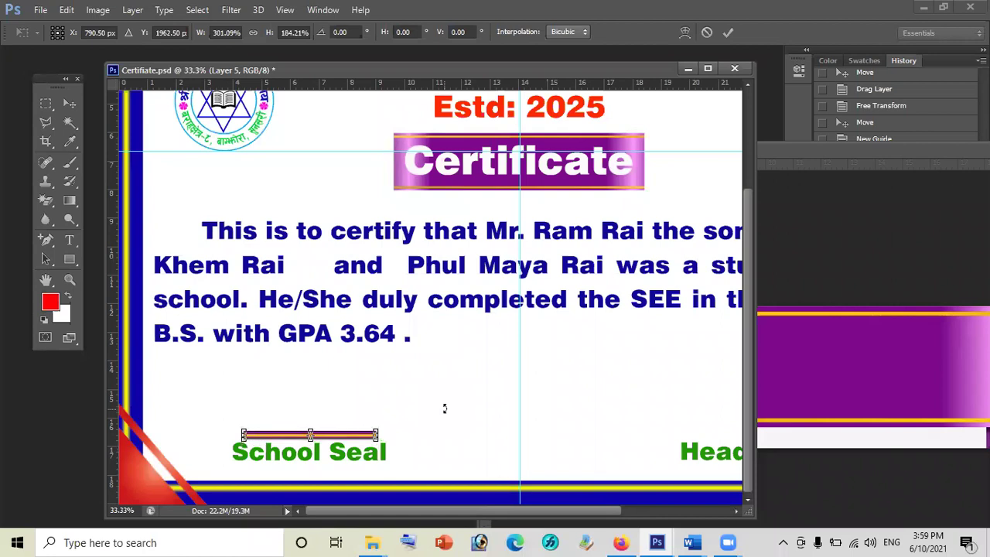
key("Return")
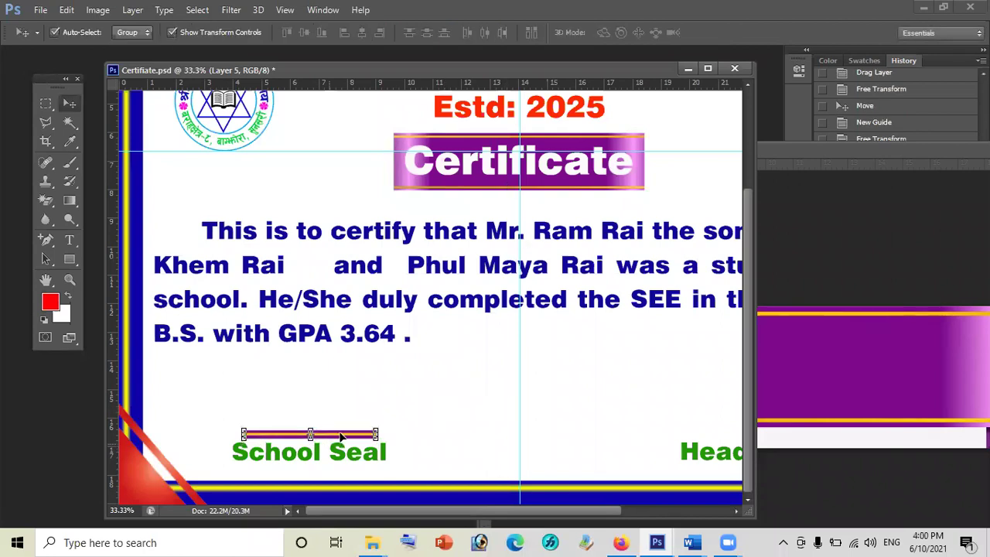
mouse_move(340, 437)
left_mouse_down()
mouse_move(718, 441)
mouse_move(571, 426)
mouse_move(646, 436)
left_mouse_up()
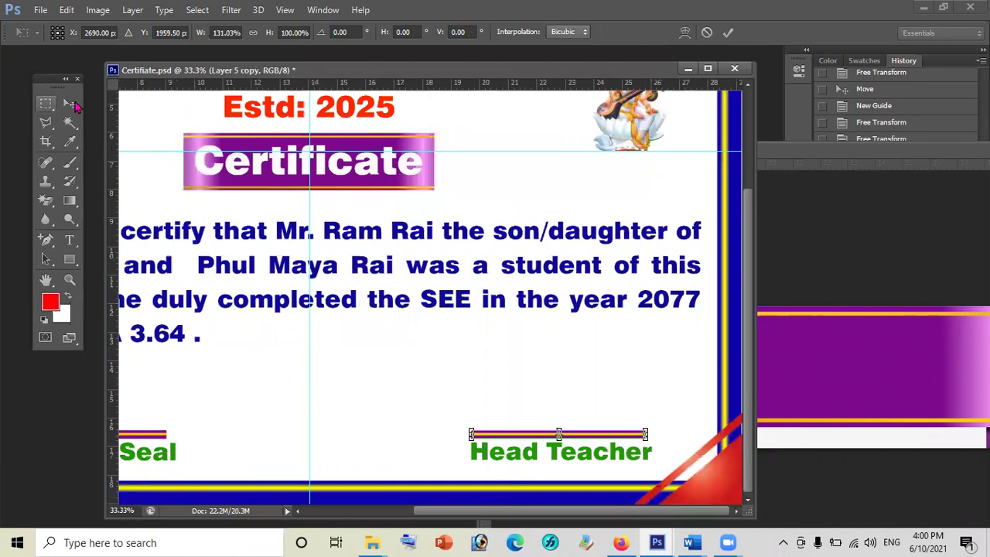
- Apply the 131% widening of the Head Teacher ribbon line and zoom out to the whole certificate
left_click(70, 104)
left_click(446, 215)
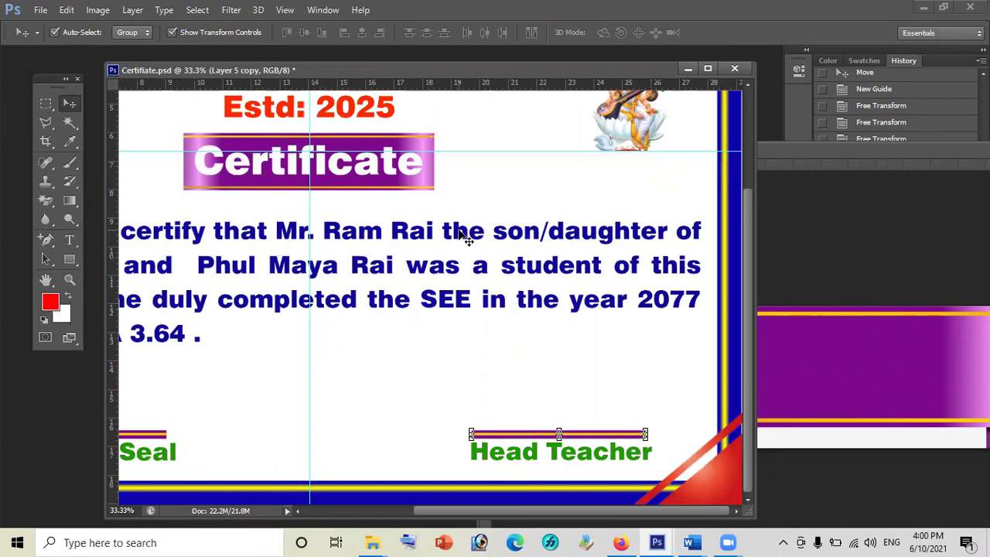
key("ctrl+minus")
key("ctrl+minus")
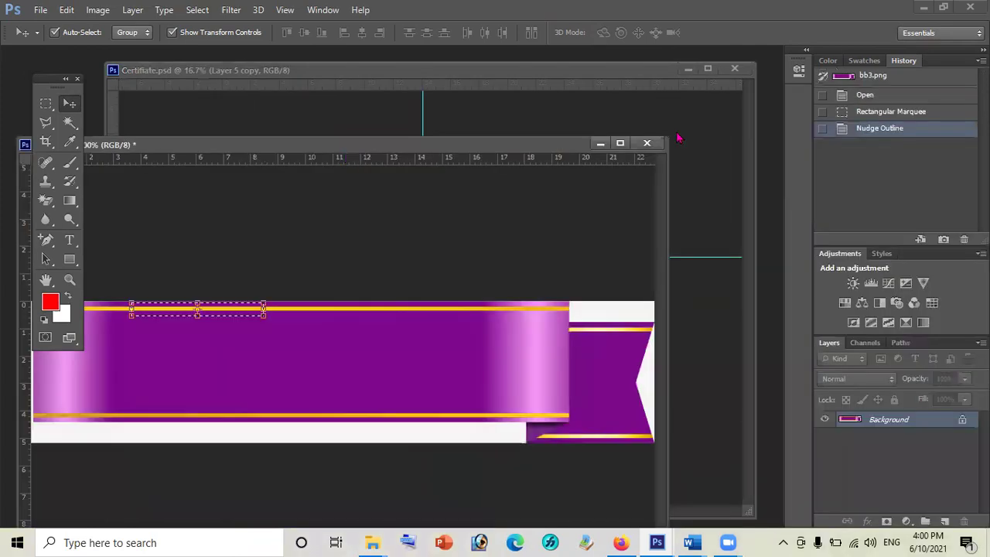
- Move the bb3.png window aside and close it without saving
left_click_drag(864, 154, 100, 152)
left_click(604, 151)
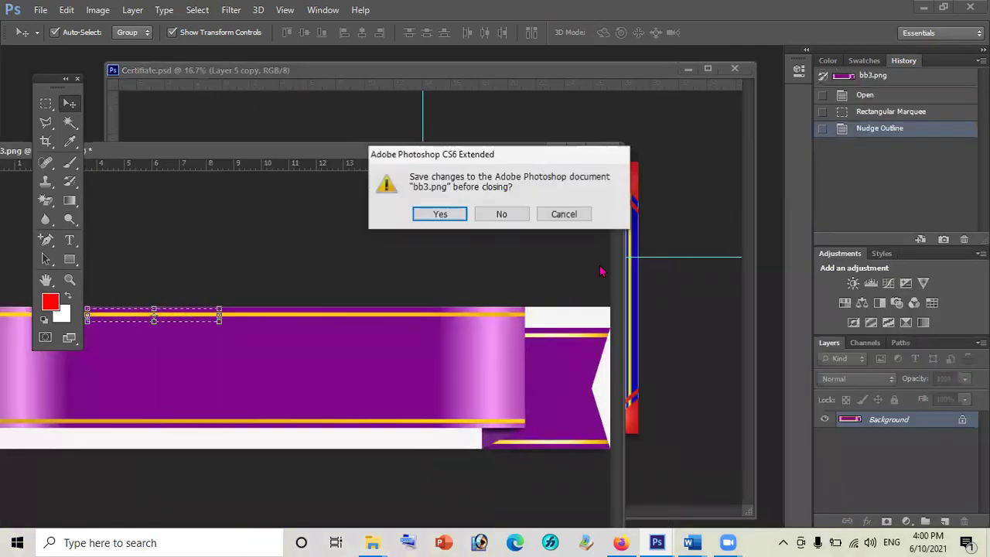
left_click(512, 219)
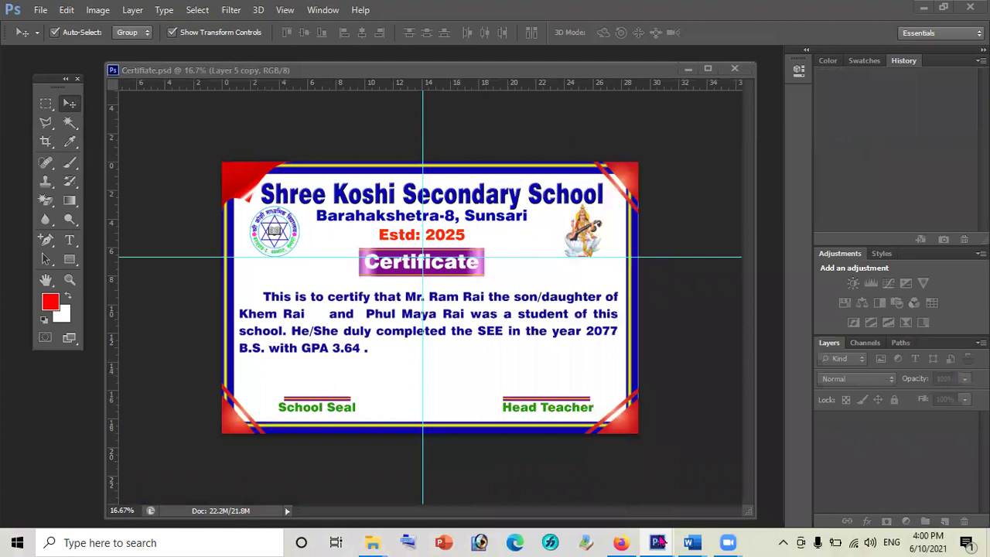